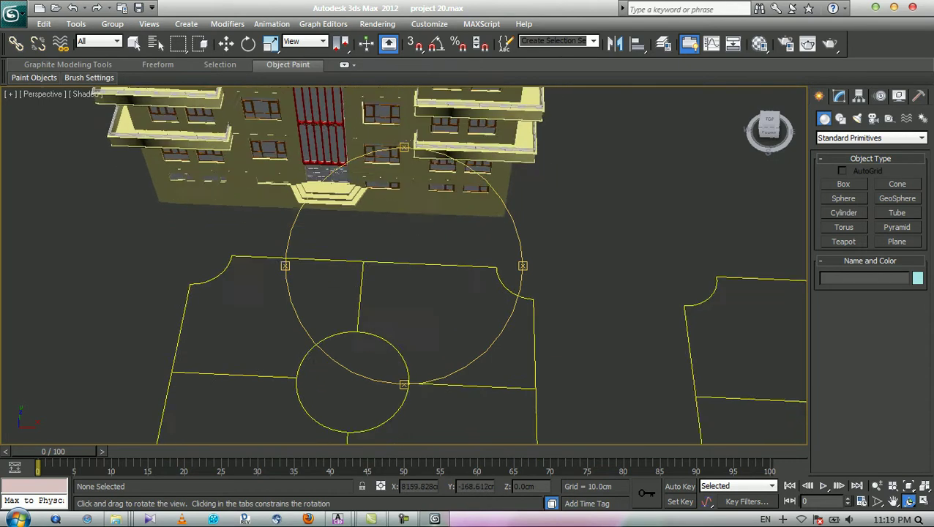
Select the Layer:1 garden outline shape in front of the building and open its Editable Spline for modification.
{"action": "scroll", "coordinate": [436, 350], "scroll_direction": "down", "scroll_amount": 4}
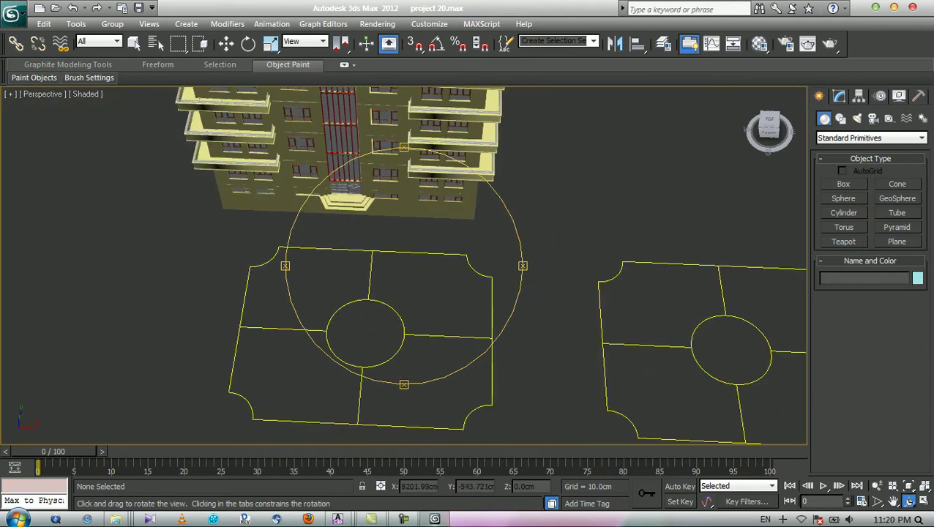
{"action": "key", "text": "w"}
{"action": "scroll", "coordinate": [403, 265], "scroll_direction": "up", "scroll_amount": 2}
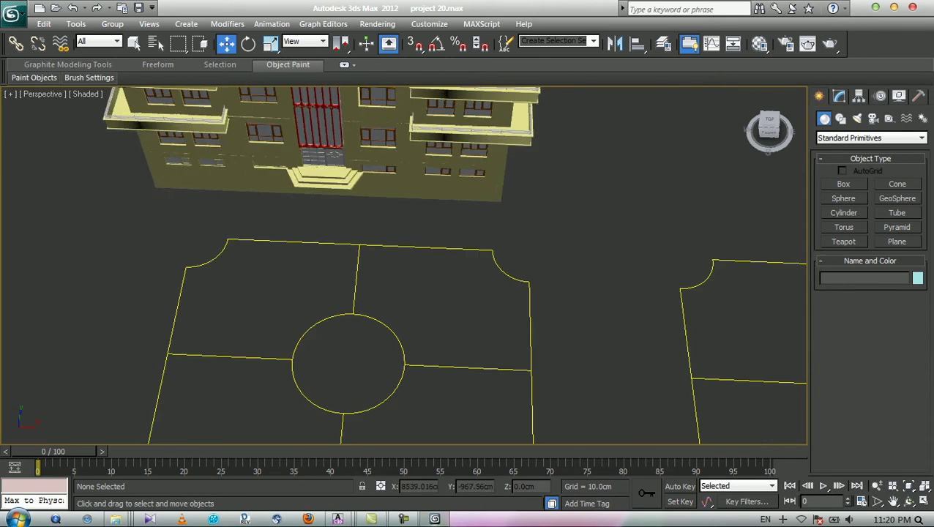
{"action": "left_click", "coordinate": [450, 367]}
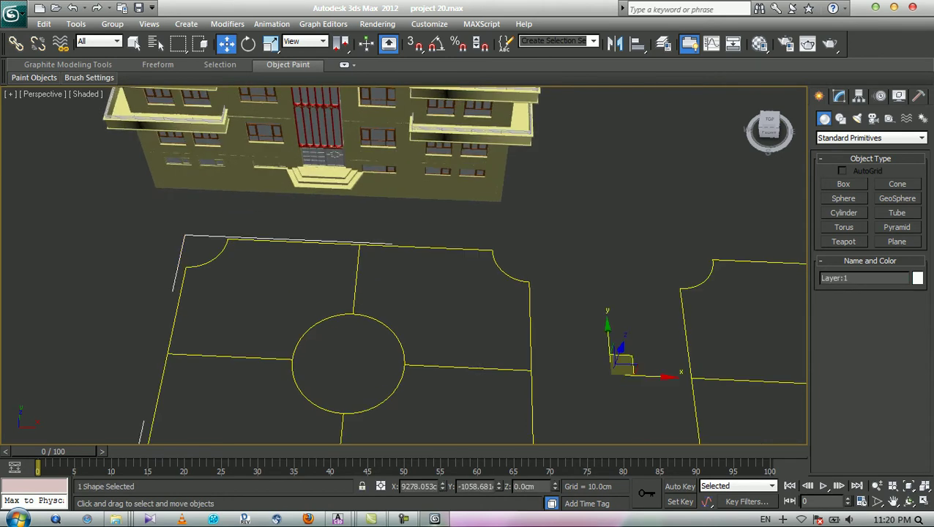
{"action": "key", "text": "q"}
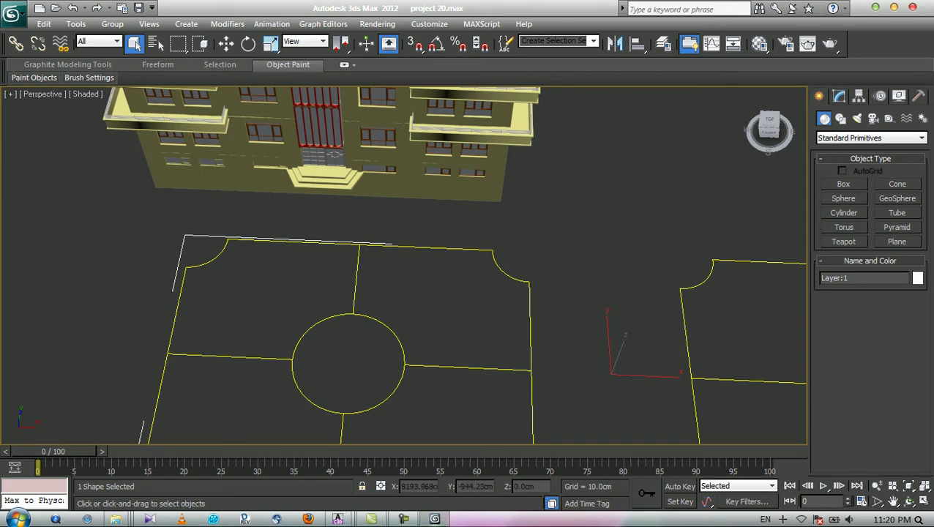
{"action": "scroll", "coordinate": [370, 220], "scroll_direction": "down", "scroll_amount": 3}
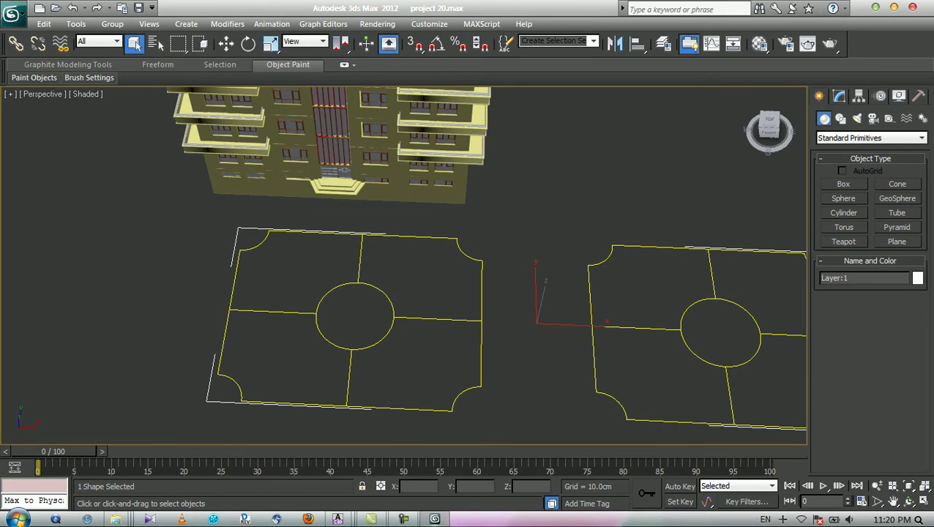
{"action": "left_click", "coordinate": [839, 96]}
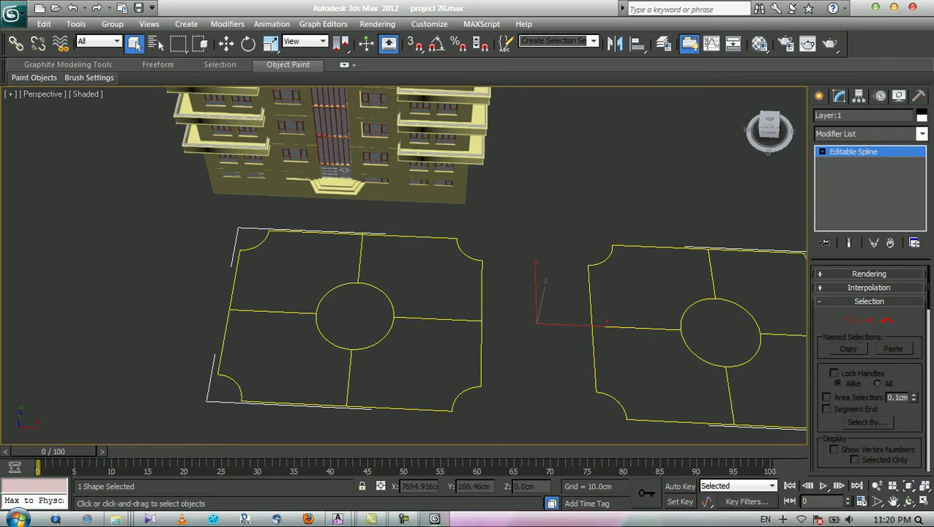
{"action": "middle_click_drag", "start_coordinate": [329, 246], "coordinate": [485, 384]}
{"action": "scroll", "coordinate": [284, 223], "scroll_direction": "up", "scroll_amount": 4}
{"action": "scroll", "coordinate": [357, 315], "scroll_direction": "up", "scroll_amount": 3}
{"action": "scroll", "coordinate": [455, 361], "scroll_direction": "up", "scroll_amount": 1}
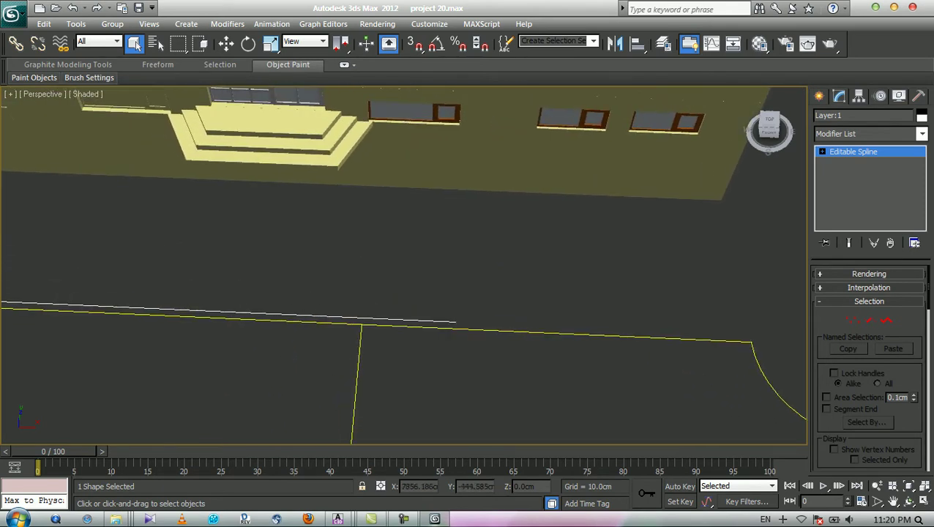
Switch to N.dwg in AutoCAD and check the dimension note on the building's entrance steps.
{"action": "mouse_move", "coordinate": [337, 519]}
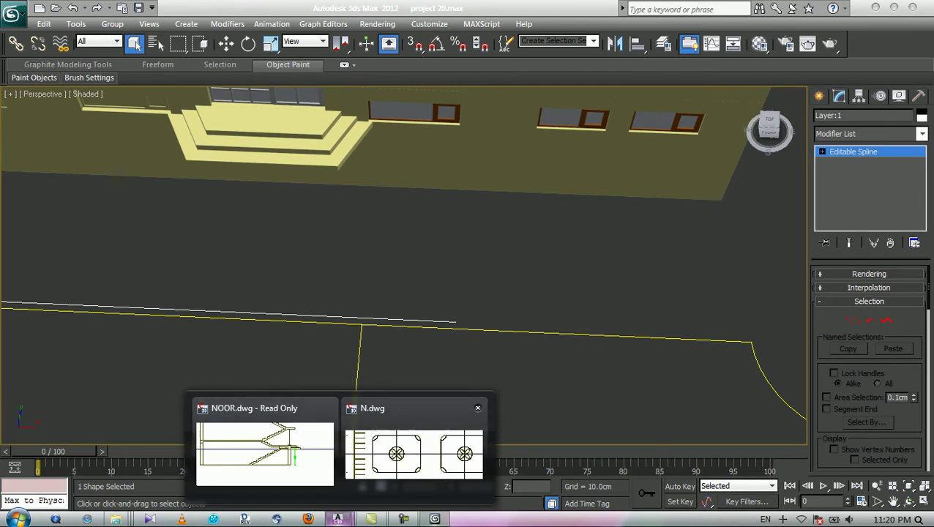
{"action": "left_click", "coordinate": [415, 446]}
{"action": "scroll", "coordinate": [460, 280], "scroll_direction": "up", "scroll_amount": 4}
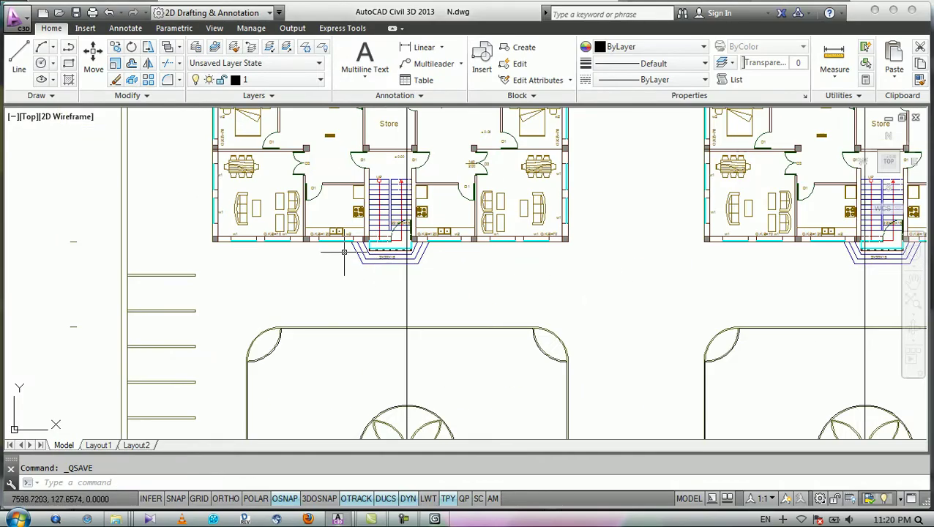
{"action": "scroll", "coordinate": [350, 251], "scroll_direction": "up", "scroll_amount": 5}
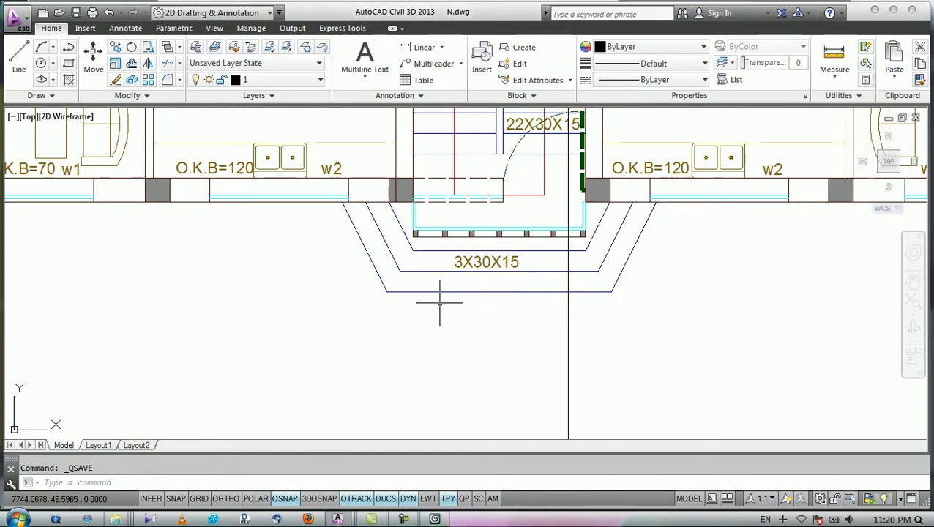
{"action": "scroll", "coordinate": [391, 270], "scroll_direction": "down", "scroll_amount": 4}
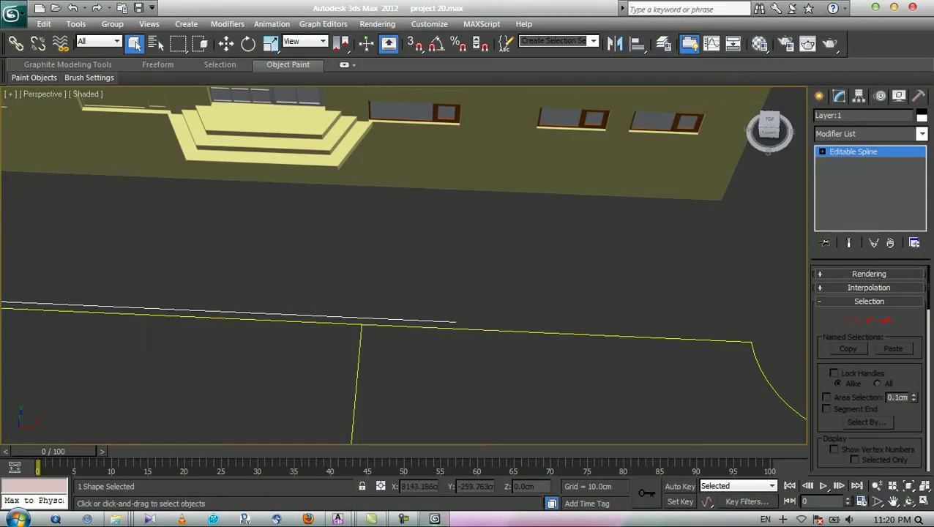
Apply an Extrude modifier with an amount of -3 cm to the selected garden outlines in 3ds Max and deselect them.
{"action": "middle_click_drag", "start_coordinate": [404, 304], "coordinate": [432, 201]}
{"action": "scroll", "coordinate": [409, 266], "scroll_direction": "down", "scroll_amount": 2}
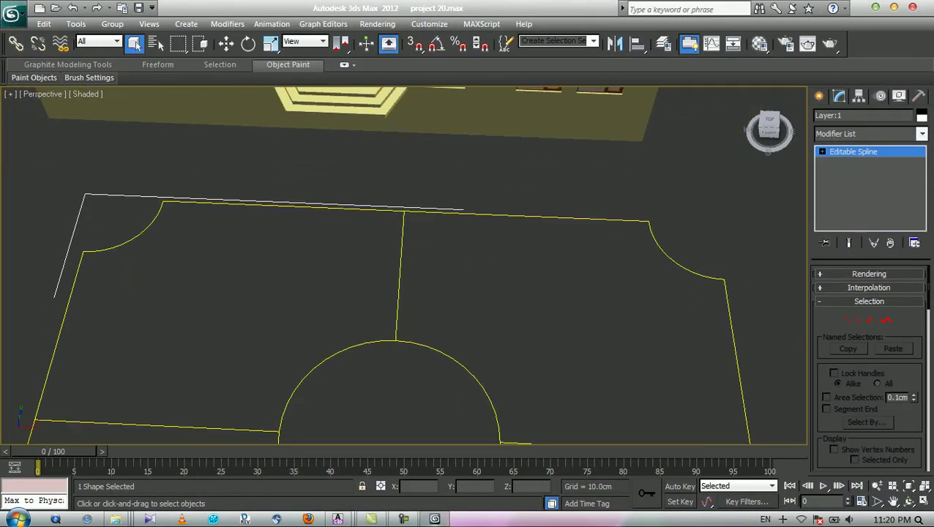
{"action": "left_click", "coordinate": [921, 134]}
{"action": "type", "text": "ex"}
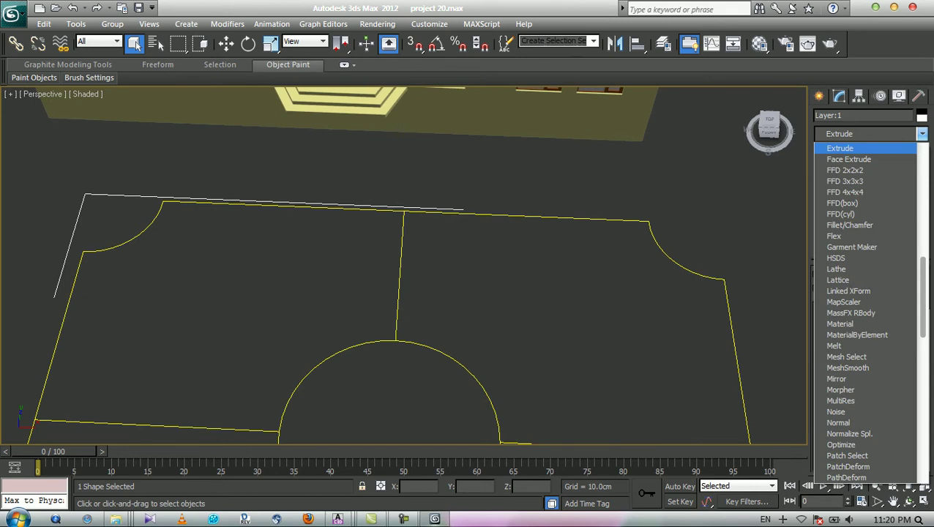
{"action": "key", "text": "Return"}
{"action": "middle_click_drag", "start_coordinate": [404, 292], "coordinate": [381, 239]}
{"action": "scroll", "coordinate": [381, 239], "scroll_direction": "down", "scroll_amount": 2}
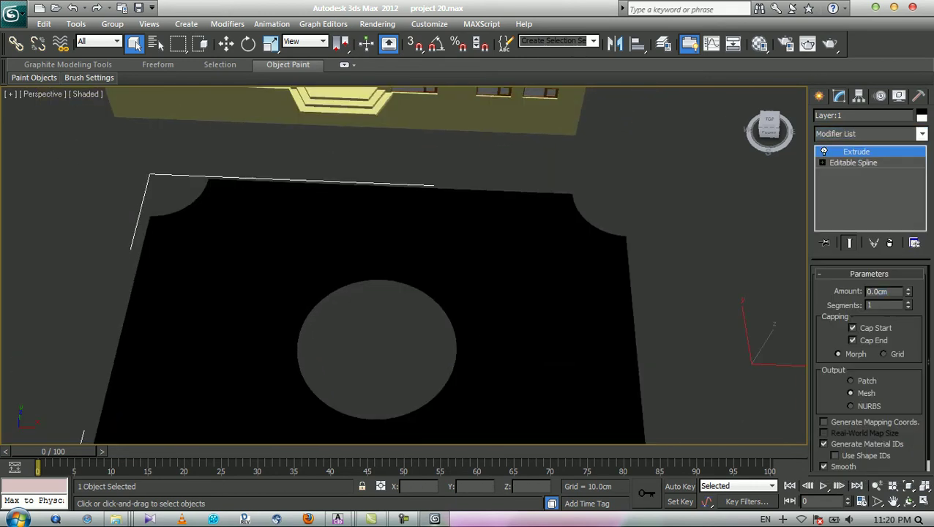
{"action": "left_click_drag", "start_coordinate": [888, 291], "coordinate": [868, 291]}
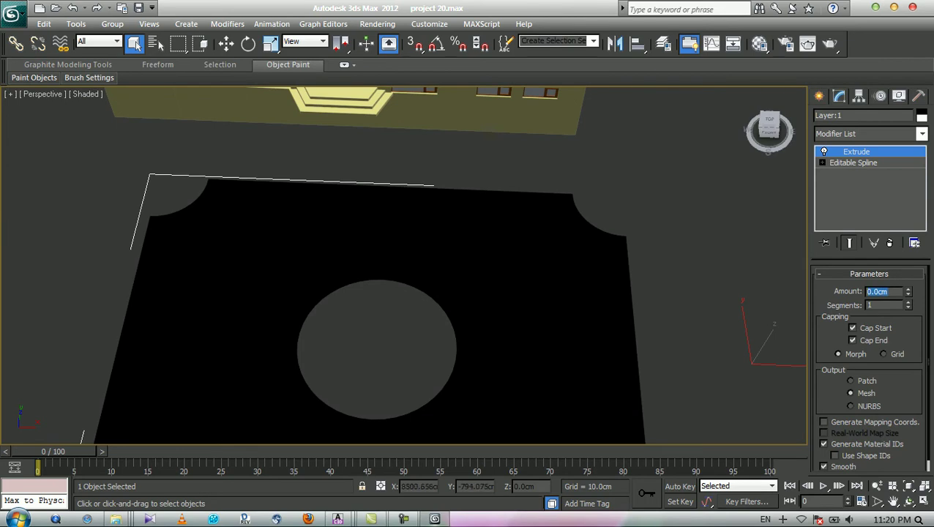
{"action": "middle_click_drag", "start_coordinate": [404, 293], "coordinate": [396, 285]}
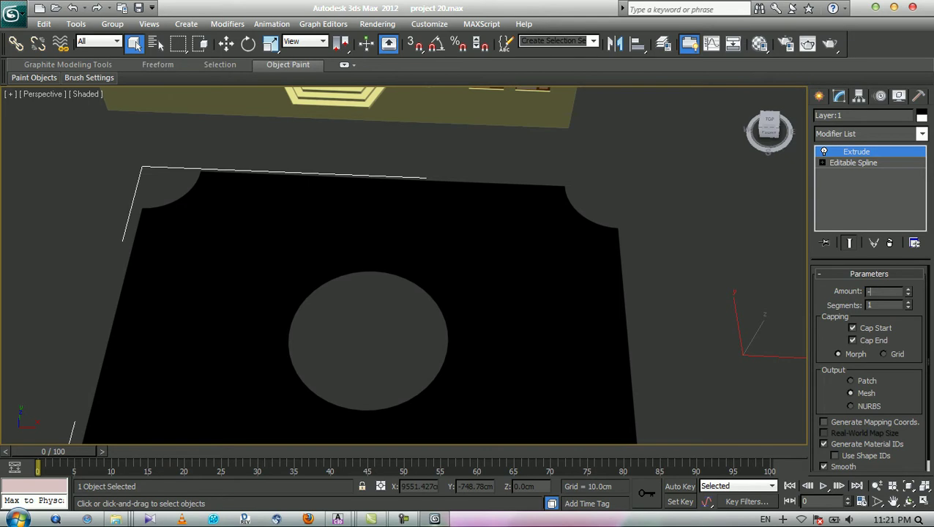
{"action": "key", "text": "Return"}
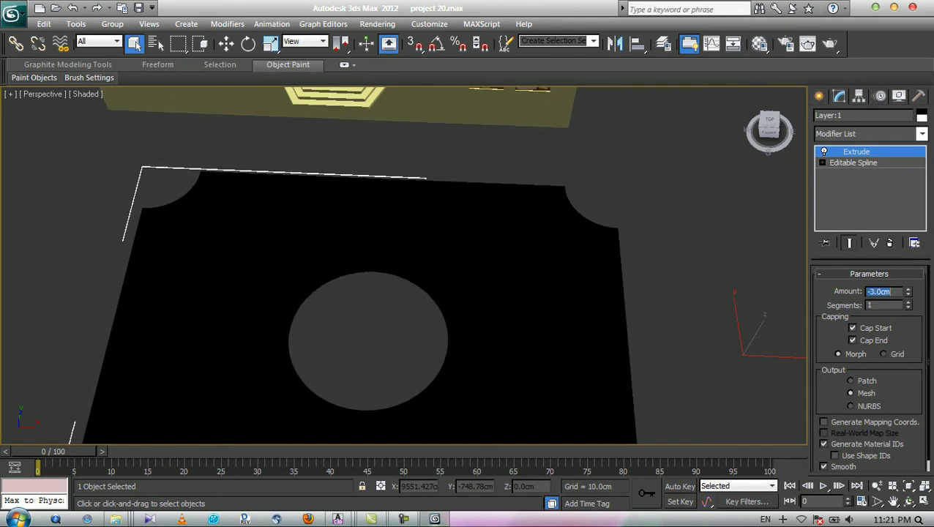
{"action": "left_click", "coordinate": [739, 234]}
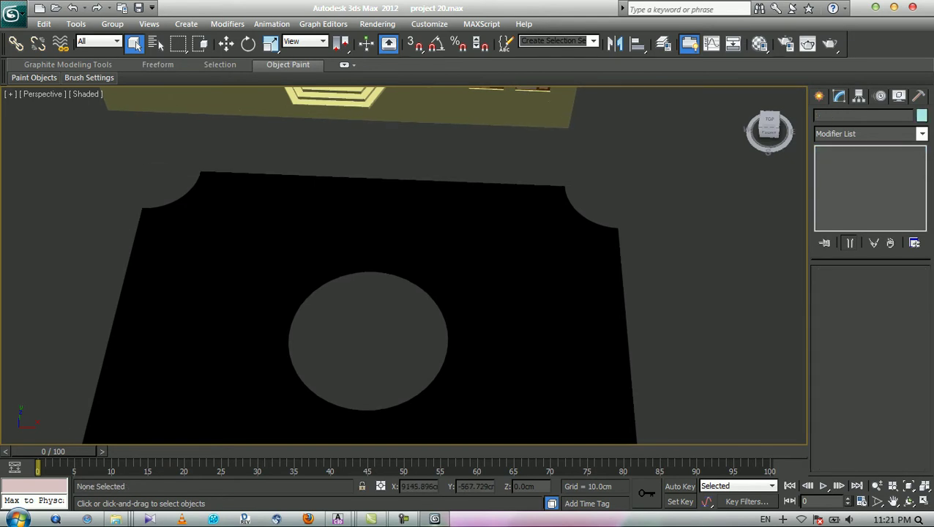
Assign the yellow 01 - Default material to the extruded garden slabs and close the Material Editor.
{"action": "key", "text": "m"}
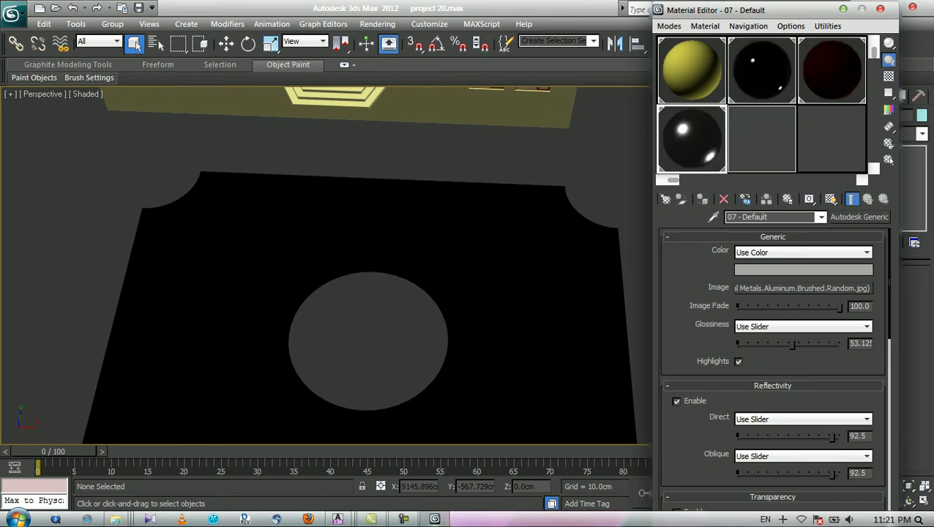
{"action": "left_click_drag", "start_coordinate": [690, 74], "coordinate": [512, 271]}
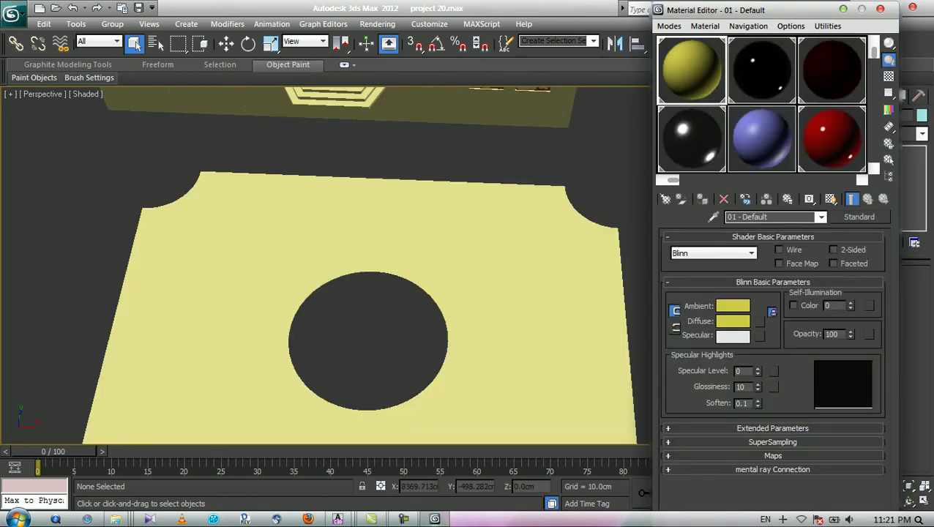
{"action": "left_click", "coordinate": [881, 10]}
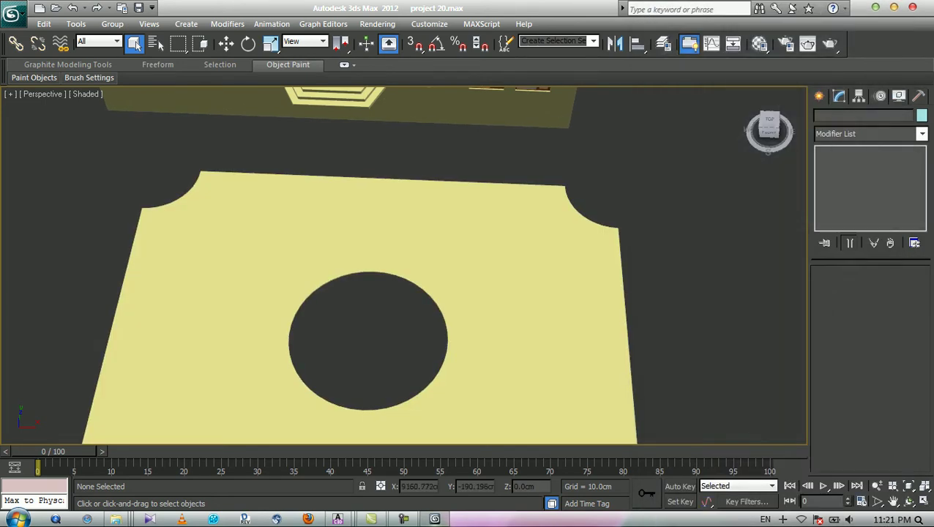
{"action": "middle_click_drag", "start_coordinate": [512, 278], "coordinate": [493, 276]}
{"action": "scroll", "coordinate": [493, 276], "scroll_direction": "down", "scroll_amount": 2}
Save the scene and save a further copy of it as project 21.max.
{"action": "left_click", "coordinate": [138, 8]}
{"action": "left_click", "coordinate": [13, 13]}
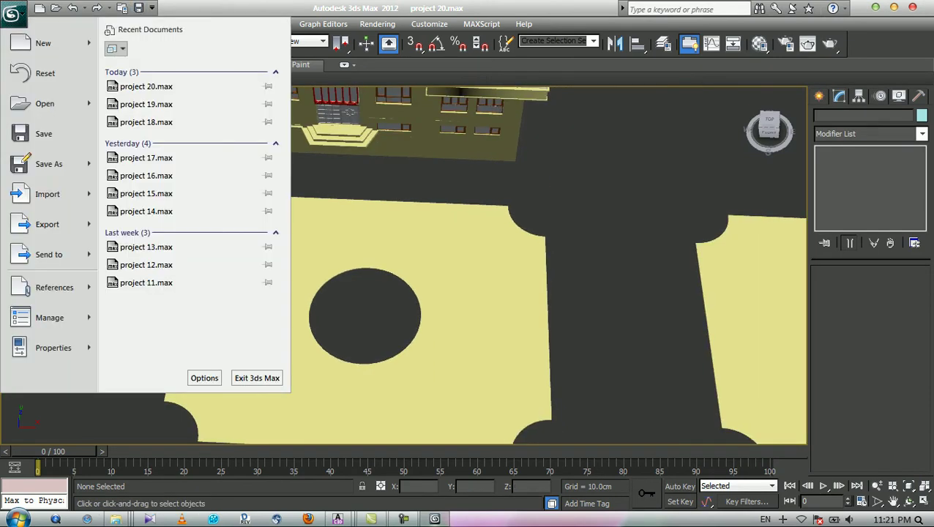
{"action": "left_click", "coordinate": [47, 163]}
{"action": "left_click", "coordinate": [610, 364]}
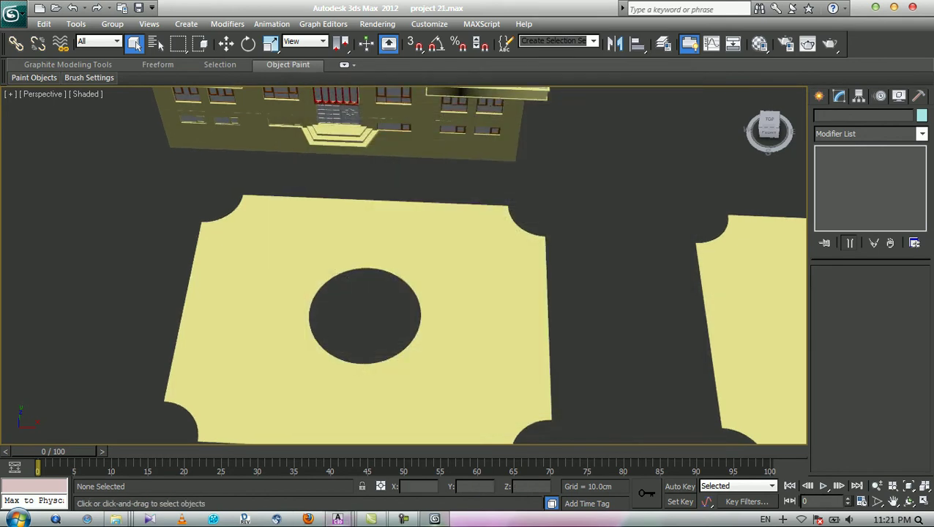
Switch to N.dwg in AutoCAD and delete the black boundary outlines and centre lines over the left garden.
{"action": "mouse_move", "coordinate": [338, 519]}
{"action": "left_click", "coordinate": [418, 448]}
{"action": "scroll", "coordinate": [479, 266], "scroll_direction": "down", "scroll_amount": 4}
{"action": "middle_click_drag", "start_coordinate": [439, 334], "coordinate": [392, 255]}
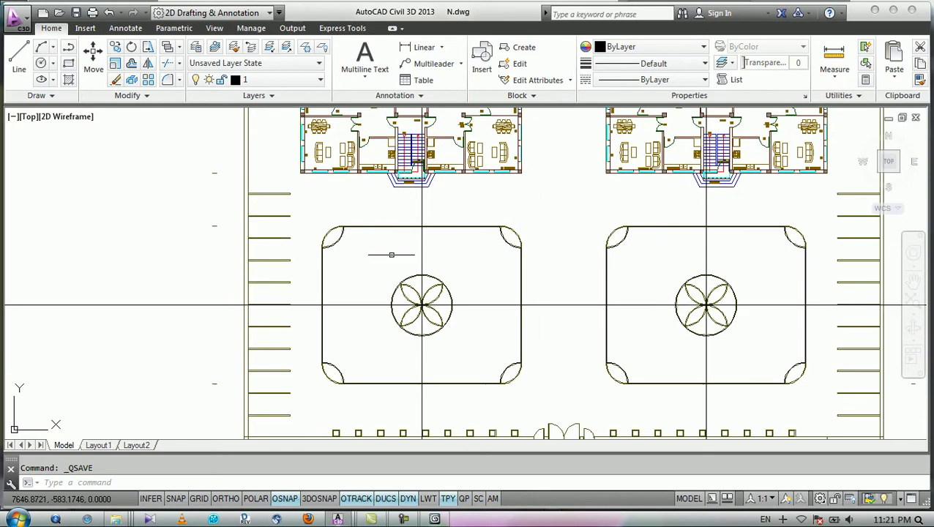
{"action": "scroll", "coordinate": [535, 313], "scroll_direction": "up", "scroll_amount": 2}
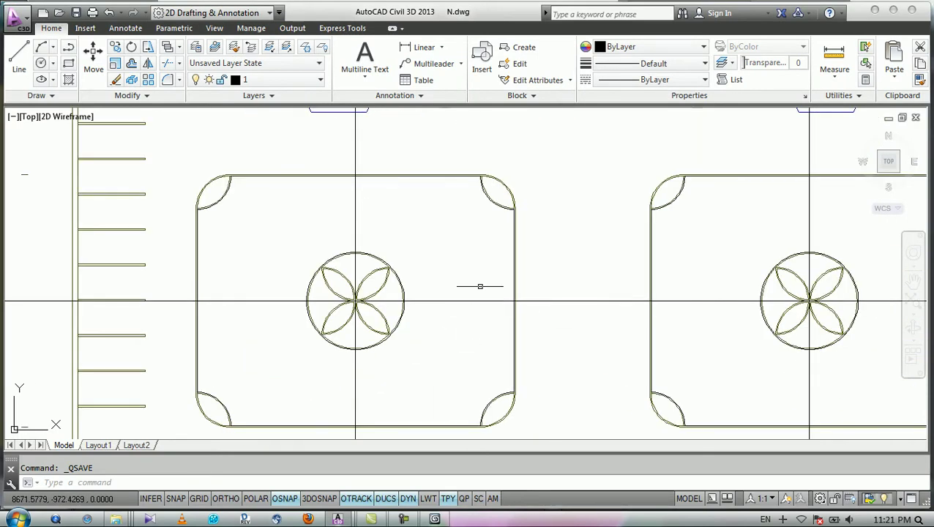
{"action": "left_click", "coordinate": [479, 290]}
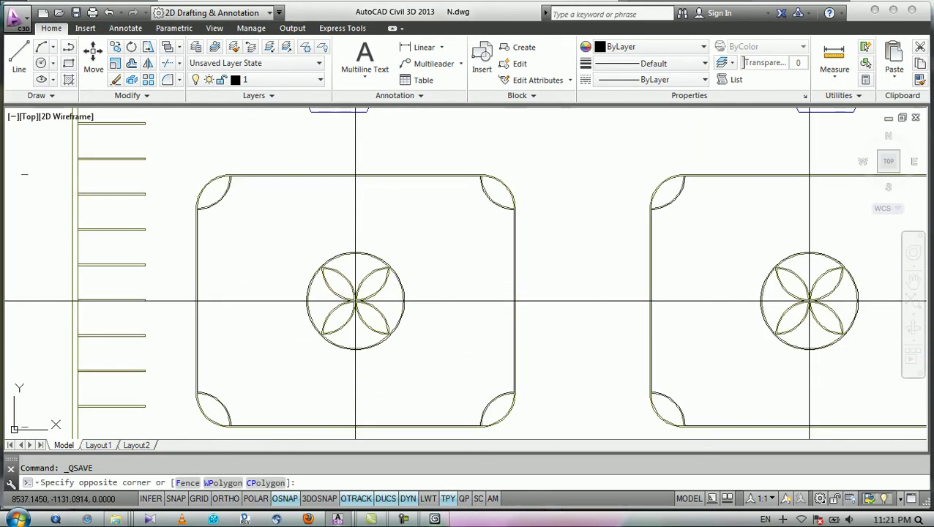
{"action": "left_click", "coordinate": [457, 314]}
{"action": "left_click", "coordinate": [457, 312]}
{"action": "left_click", "coordinate": [385, 139]}
{"action": "left_click", "coordinate": [312, 156]}
{"action": "key", "text": "Delete"}
{"action": "left_click", "coordinate": [291, 254]}
{"action": "left_click", "coordinate": [265, 313]}
{"action": "key", "text": "Delete"}
Delete the remaining black boundary outlines and centre lines over the right garden.
{"action": "scroll", "coordinate": [237, 236], "scroll_direction": "down", "scroll_amount": 3}
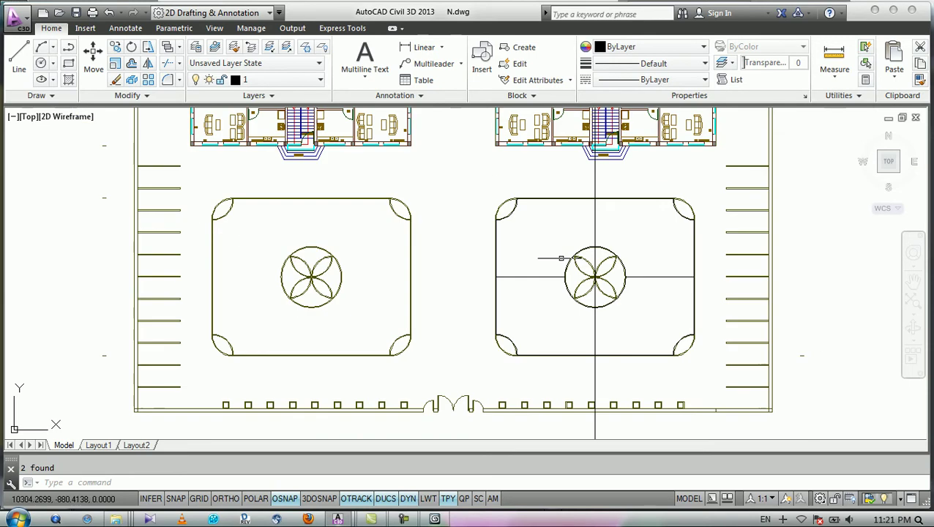
{"action": "scroll", "coordinate": [586, 253], "scroll_direction": "up", "scroll_amount": 3}
{"action": "left_click", "coordinate": [608, 207]}
{"action": "left_click", "coordinate": [492, 237]}
{"action": "left_click", "coordinate": [501, 253]}
{"action": "left_click", "coordinate": [485, 311]}
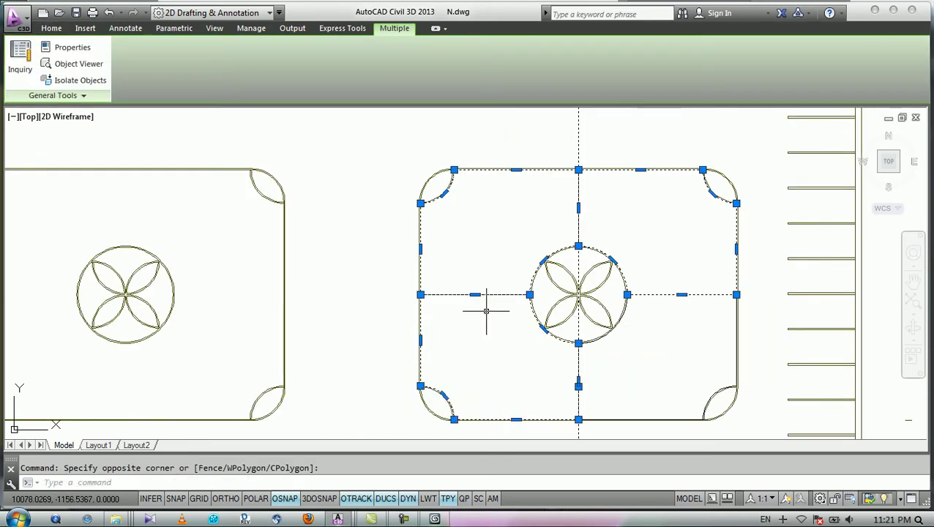
{"action": "key", "text": "Delete"}
{"action": "middle_click_drag", "start_coordinate": [523, 300], "coordinate": [535, 298]}
{"action": "left_click", "coordinate": [658, 292]}
{"action": "key", "text": "Delete"}
Make layer 2 current and use Boundary to pick inside the left garden's upper-left corner leaf.
{"action": "left_click", "coordinate": [278, 79]}
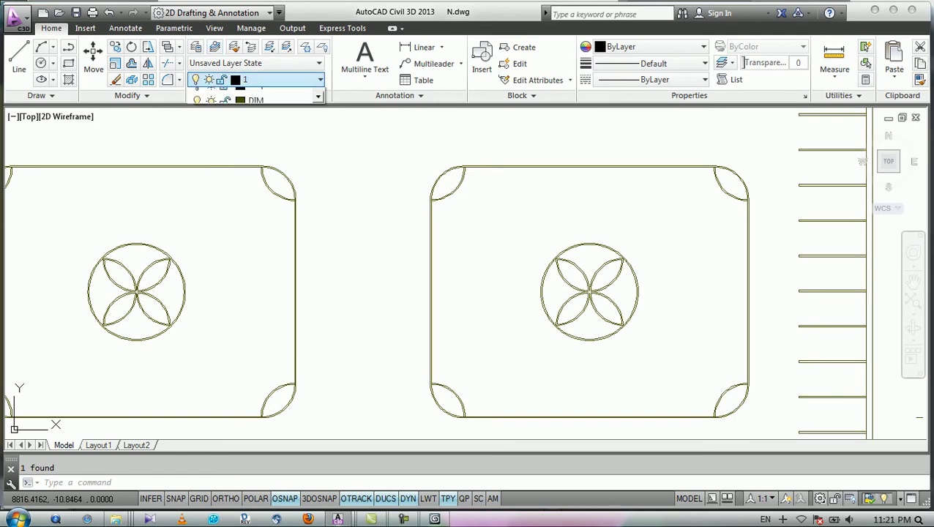
{"action": "left_click", "coordinate": [219, 104]}
{"action": "type", "text": "bo"}
{"action": "key", "text": "Return"}
{"action": "scroll", "coordinate": [490, 190], "scroll_direction": "down", "scroll_amount": 2}
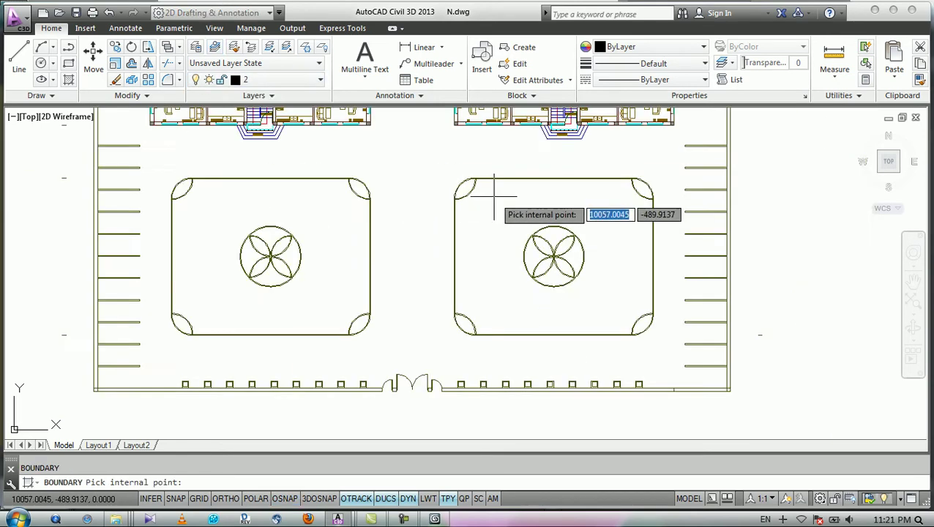
{"action": "scroll", "coordinate": [152, 177], "scroll_direction": "up", "scroll_amount": 4}
{"action": "left_click", "coordinate": [236, 196]}
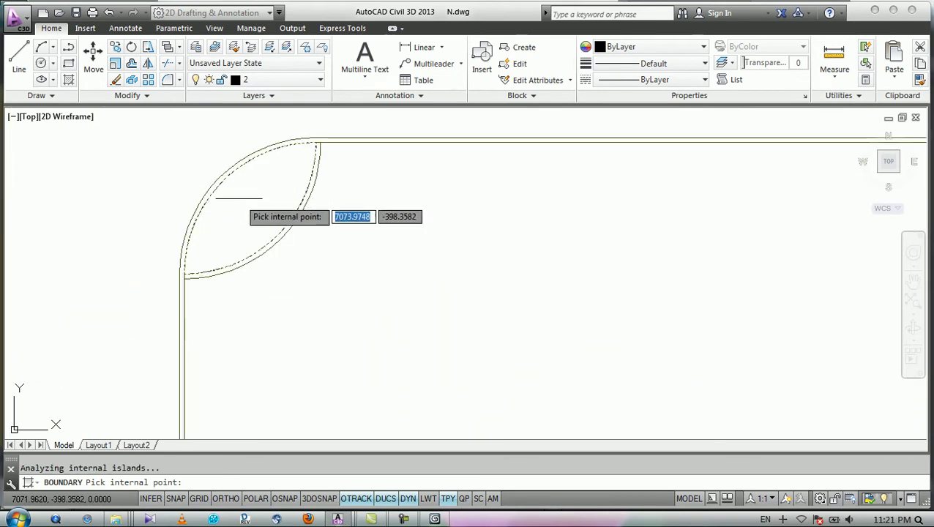
Try to add the left garden's upper-right and lower-left corner leaves to the boundary, and finish the command.
{"action": "scroll", "coordinate": [165, 177], "scroll_direction": "down", "scroll_amount": 3}
{"action": "left_click", "coordinate": [475, 180]}
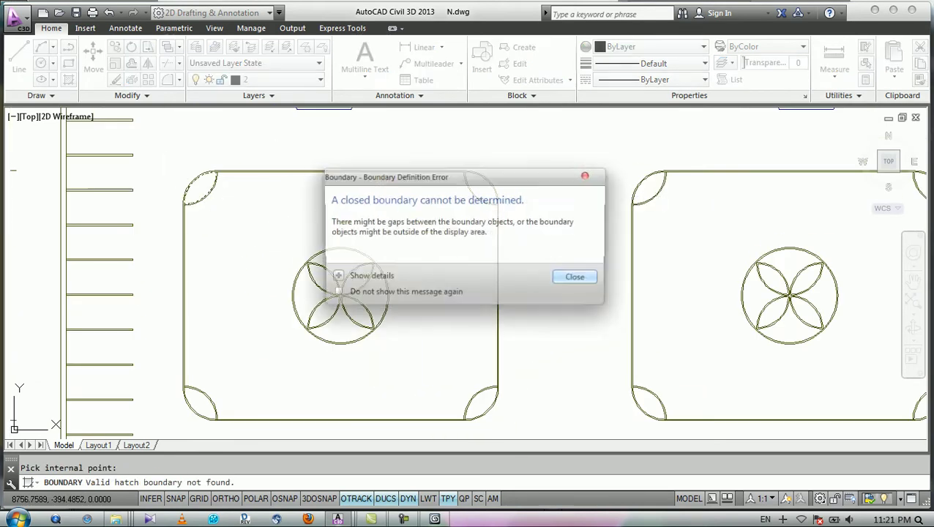
{"action": "key", "text": "Return"}
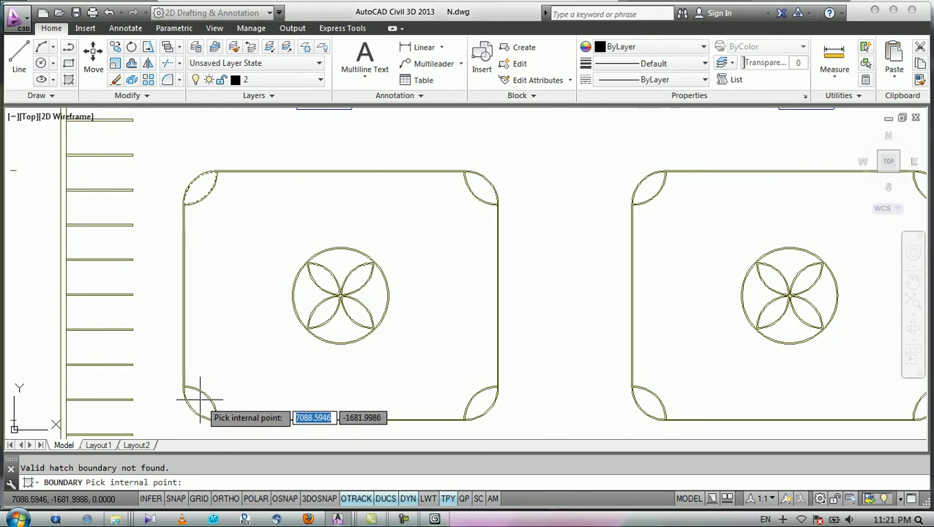
{"action": "left_click", "coordinate": [198, 396]}
{"action": "key", "text": "Return"}
{"action": "key", "text": "Return"}
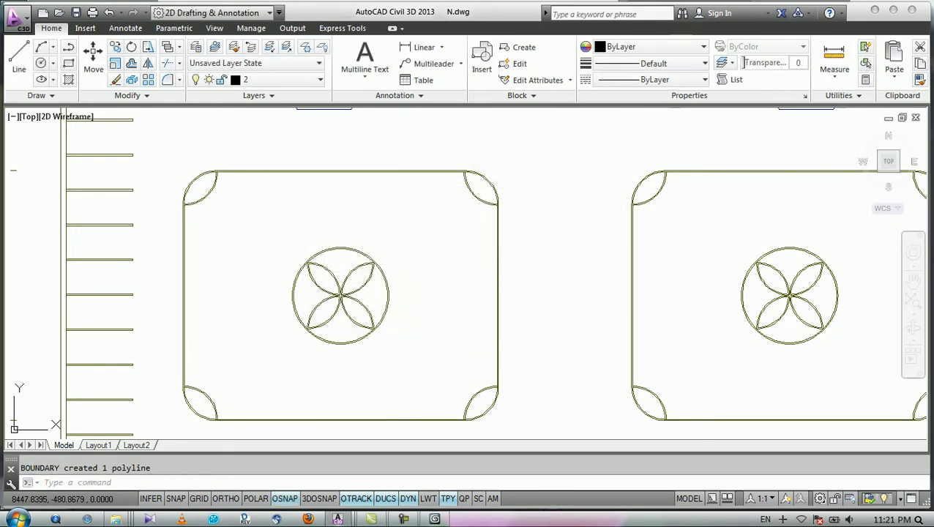
Create a boundary polyline inside the left garden's upper-right corner leaf.
{"action": "key", "text": "Return"}
{"action": "key", "text": "Return"}
{"action": "scroll", "coordinate": [491, 185], "scroll_direction": "up", "scroll_amount": 4}
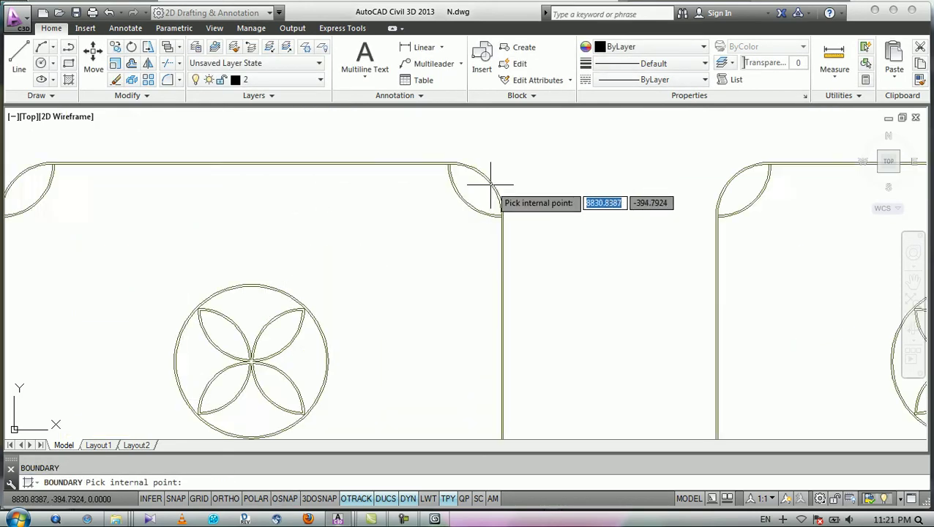
{"action": "left_click", "coordinate": [464, 184]}
{"action": "key", "text": "Return"}
Create a boundary polyline inside the left garden's lower-right corner leaf.
{"action": "key", "text": "Return"}
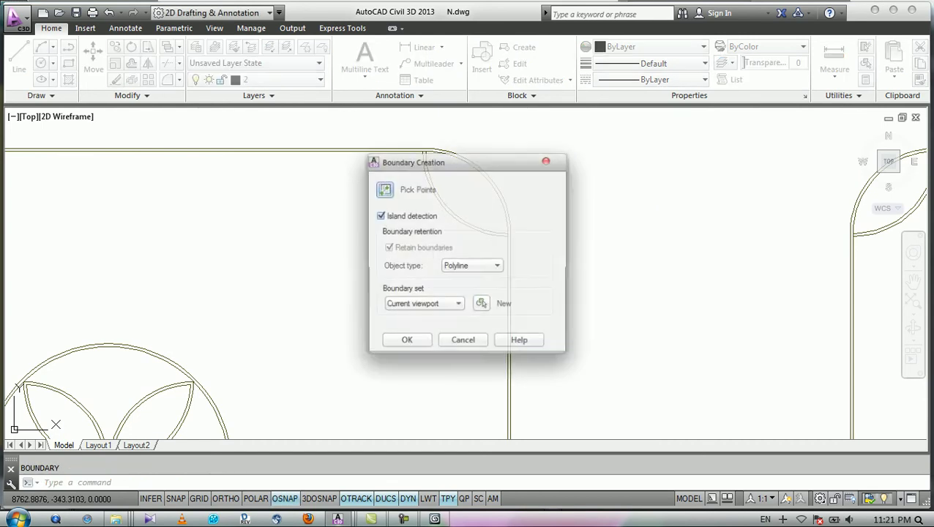
{"action": "left_click", "coordinate": [382, 214]}
{"action": "scroll", "coordinate": [472, 327], "scroll_direction": "down", "scroll_amount": 5}
{"action": "scroll", "coordinate": [472, 328], "scroll_direction": "up", "scroll_amount": 4}
{"action": "left_click", "coordinate": [463, 375]}
{"action": "key", "text": "Return"}
{"action": "scroll", "coordinate": [541, 298], "scroll_direction": "down", "scroll_amount": 3}
Create a boundary polyline inside the left garden's lower-left corner leaf.
{"action": "key", "text": "Return"}
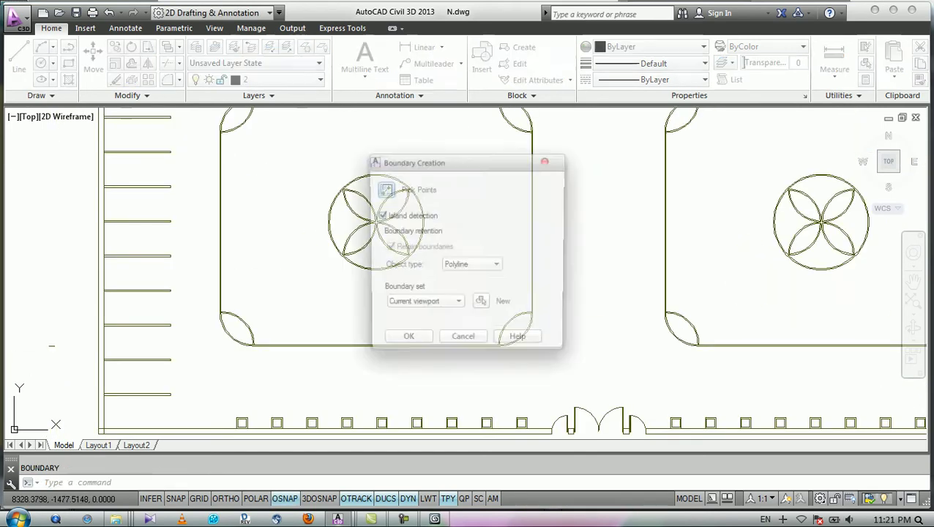
{"action": "left_click", "coordinate": [381, 189]}
{"action": "scroll", "coordinate": [179, 337], "scroll_direction": "up", "scroll_amount": 4}
{"action": "left_click", "coordinate": [323, 319]}
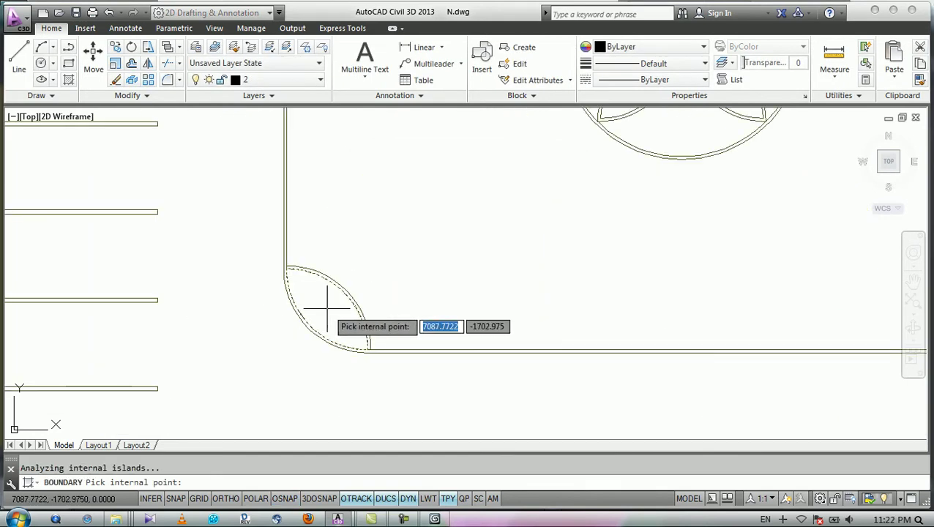
{"action": "key", "text": "Return"}
{"action": "scroll", "coordinate": [205, 324], "scroll_direction": "down", "scroll_amount": 3}
Create boundary polylines for the petals and the segments between them in the left garden's centre circle.
{"action": "key", "text": "Return"}
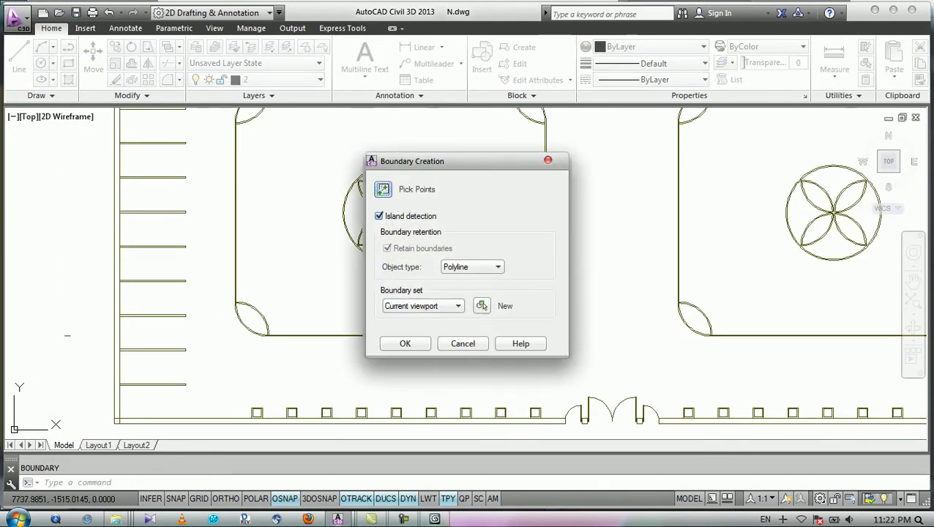
{"action": "left_click", "coordinate": [381, 189]}
{"action": "scroll", "coordinate": [376, 182], "scroll_direction": "up", "scroll_amount": 6}
{"action": "left_click", "coordinate": [377, 179]}
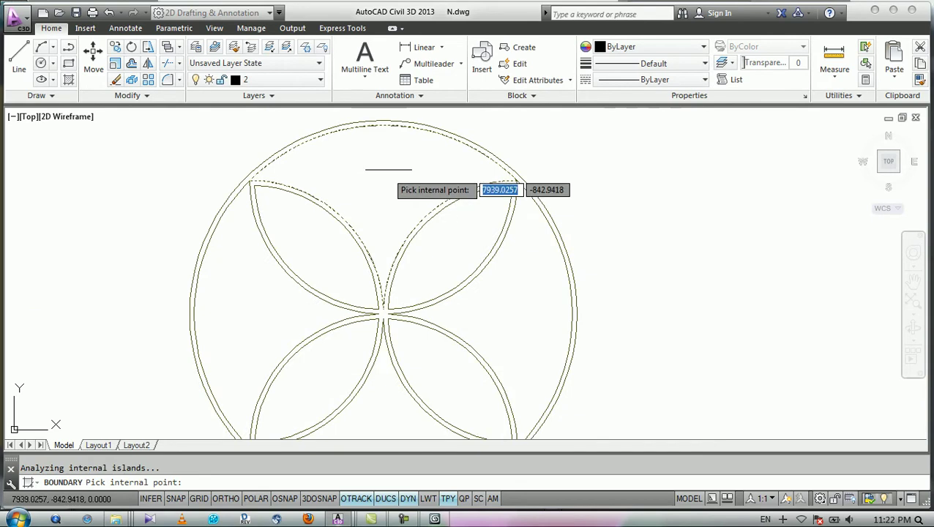
{"action": "scroll", "coordinate": [384, 183], "scroll_direction": "down", "scroll_amount": 3}
{"action": "left_click", "coordinate": [418, 297]}
{"action": "left_click", "coordinate": [383, 341]}
{"action": "left_click", "coordinate": [344, 298]}
{"action": "left_click", "coordinate": [292, 261]}
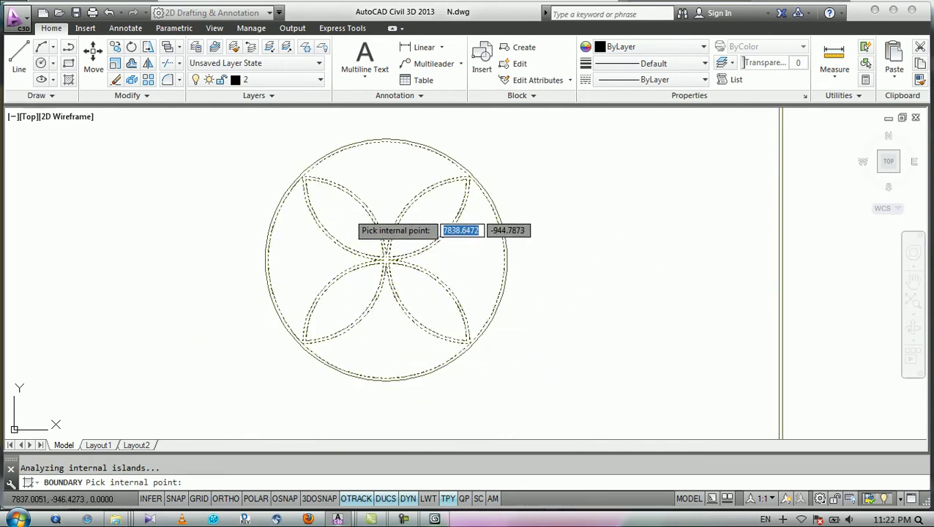
{"action": "key", "text": "Return"}
{"action": "scroll", "coordinate": [322, 238], "scroll_direction": "down", "scroll_amount": 6}
Create boundary polylines inside all four corner leaves of the right garden.
{"action": "key", "text": "Return"}
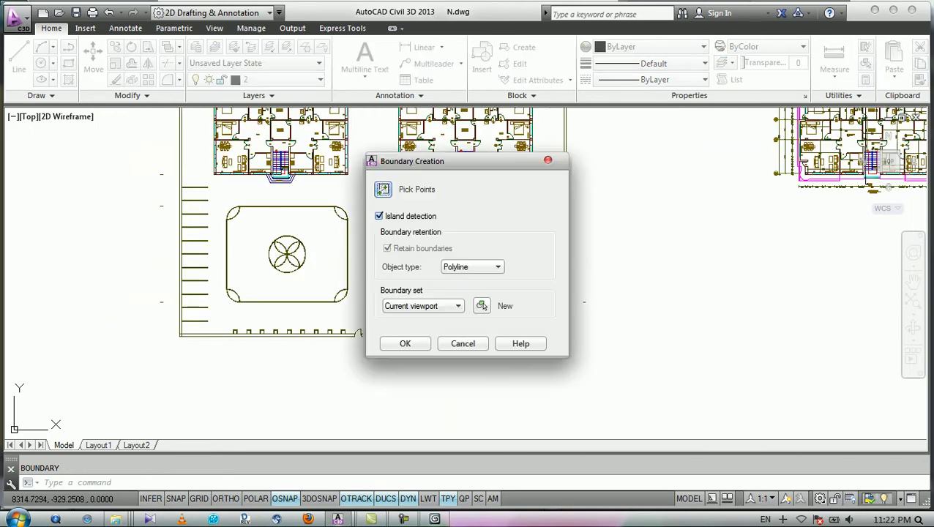
{"action": "left_click", "coordinate": [382, 189]}
{"action": "scroll", "coordinate": [424, 249], "scroll_direction": "up", "scroll_amount": 4}
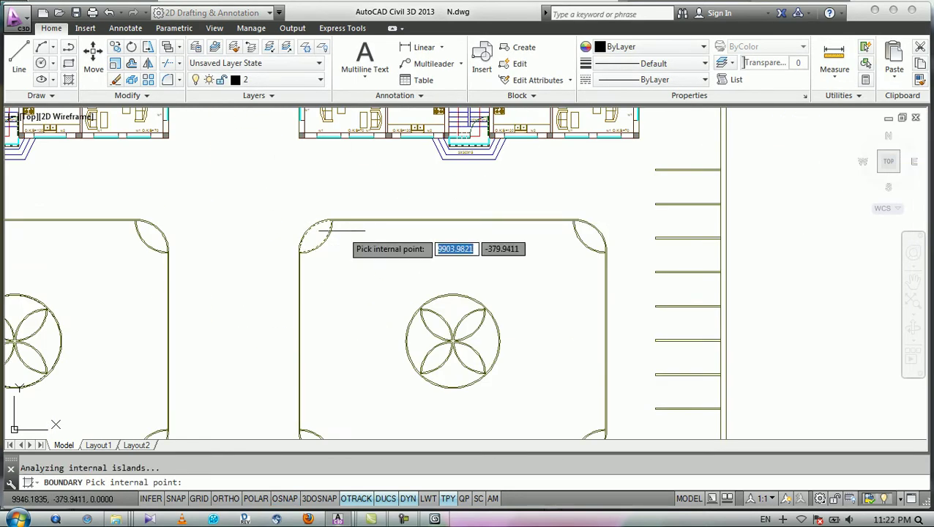
{"action": "left_click", "coordinate": [591, 234]}
{"action": "middle_click_drag", "start_coordinate": [555, 354], "coordinate": [542, 286]}
{"action": "left_click", "coordinate": [580, 374]}
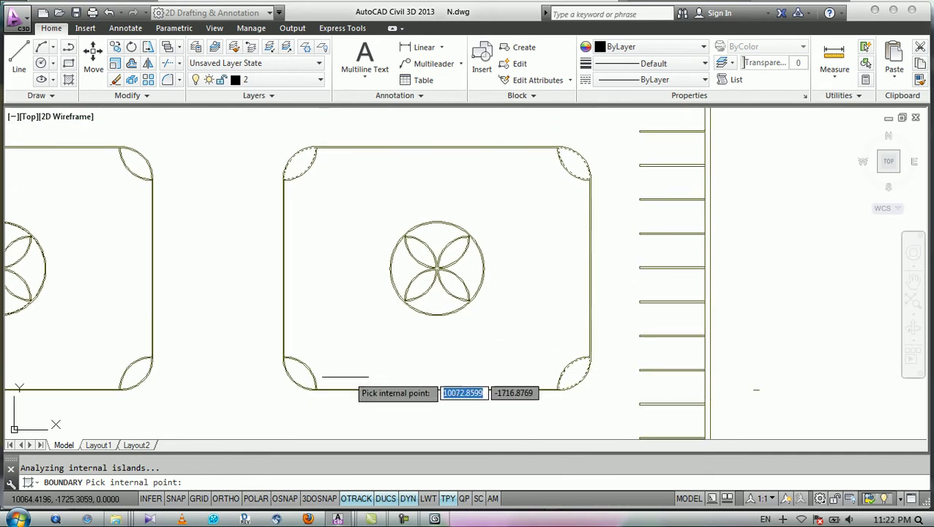
{"action": "left_click", "coordinate": [297, 376]}
{"action": "key", "text": "Return"}
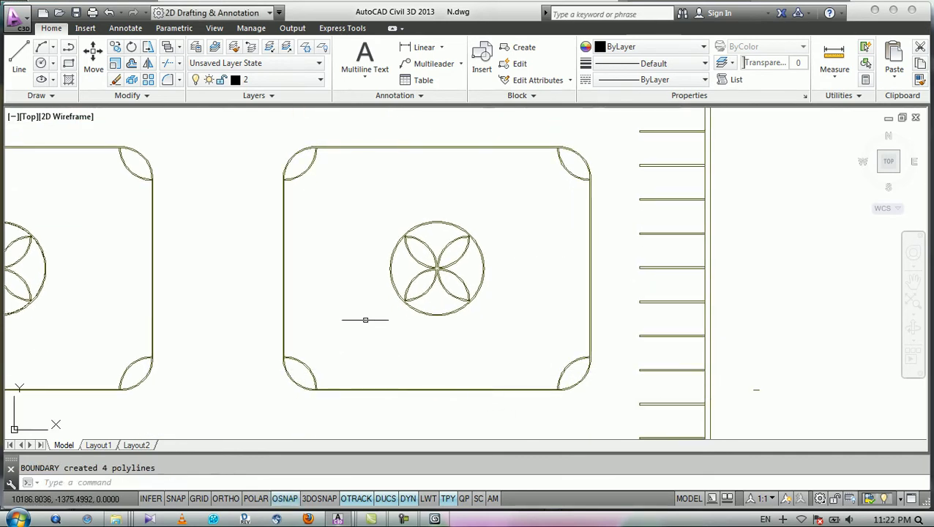
Create boundary polylines for the four petals and four in-between segments of the right garden's centre circle.
{"action": "key", "text": "Return"}
{"action": "left_click", "coordinate": [384, 189]}
{"action": "scroll", "coordinate": [415, 304], "scroll_direction": "up", "scroll_amount": 4}
{"action": "left_click", "coordinate": [525, 221]}
{"action": "left_click", "coordinate": [457, 126]}
{"action": "left_click", "coordinate": [501, 167]}
{"action": "left_click", "coordinate": [420, 176]}
{"action": "left_click", "coordinate": [387, 192]}
{"action": "left_click", "coordinate": [434, 254]}
{"action": "left_click", "coordinate": [496, 253]}
{"action": "left_click", "coordinate": [467, 294]}
{"action": "key", "text": "Return"}
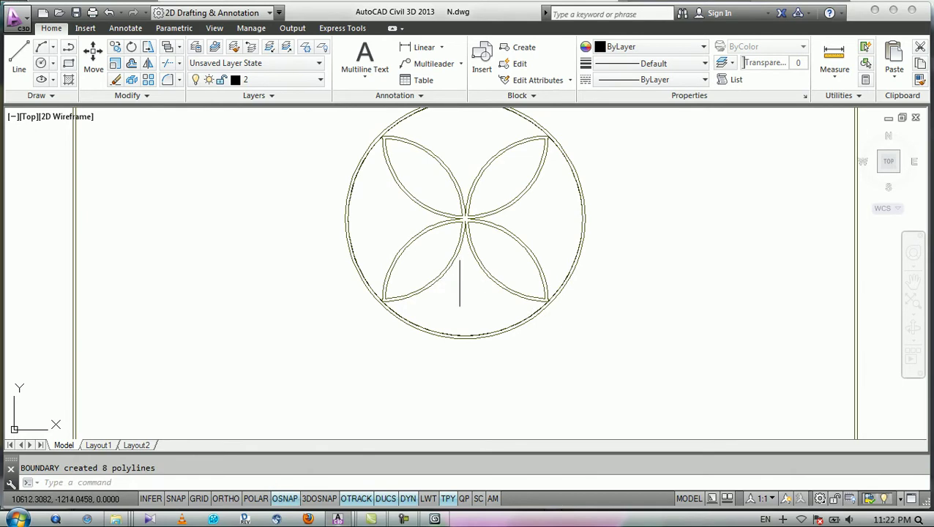
{"action": "scroll", "coordinate": [459, 282], "scroll_direction": "down", "scroll_amount": 5}
Leave the restarted Boundary command without picking anything and save N.dwg.
{"action": "key", "text": "Return"}
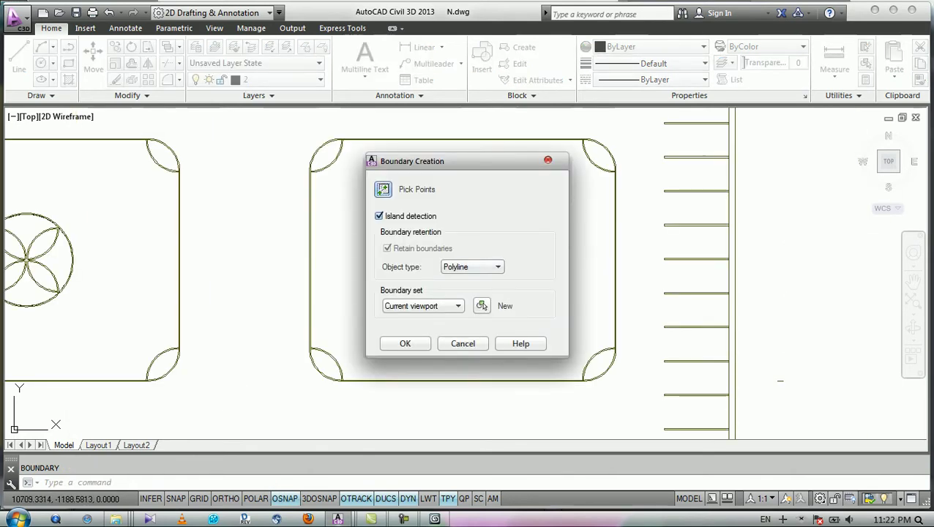
{"action": "left_click", "coordinate": [481, 305]}
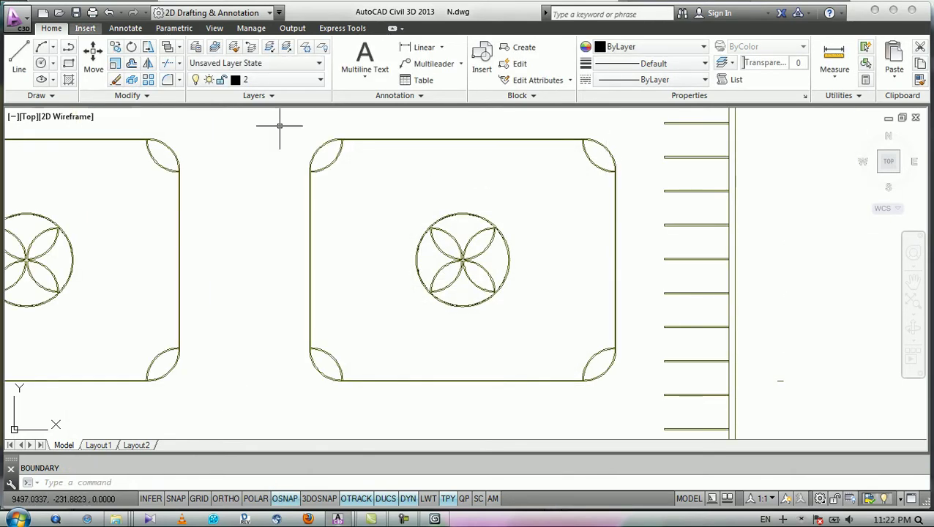
{"action": "left_click", "coordinate": [76, 12]}
{"action": "left_click", "coordinate": [76, 13]}
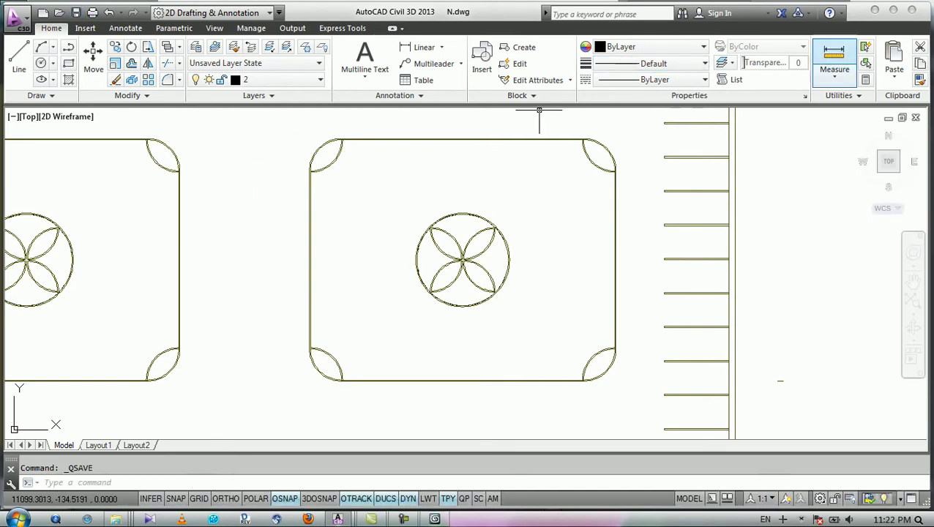
Switch to 3ds Max and choose N.dwg on drive D: as the file to import.
{"action": "left_click", "coordinate": [873, 9]}
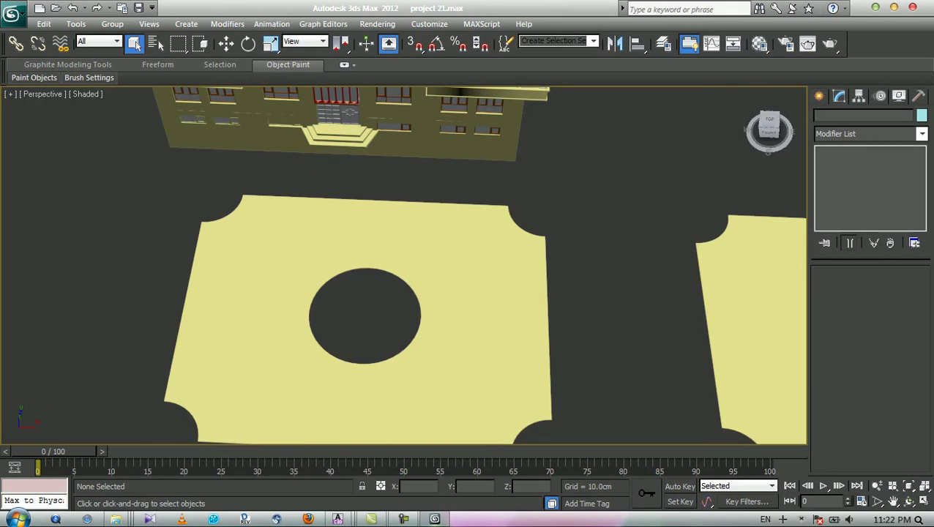
{"action": "left_click", "coordinate": [13, 14]}
{"action": "left_click", "coordinate": [37, 189]}
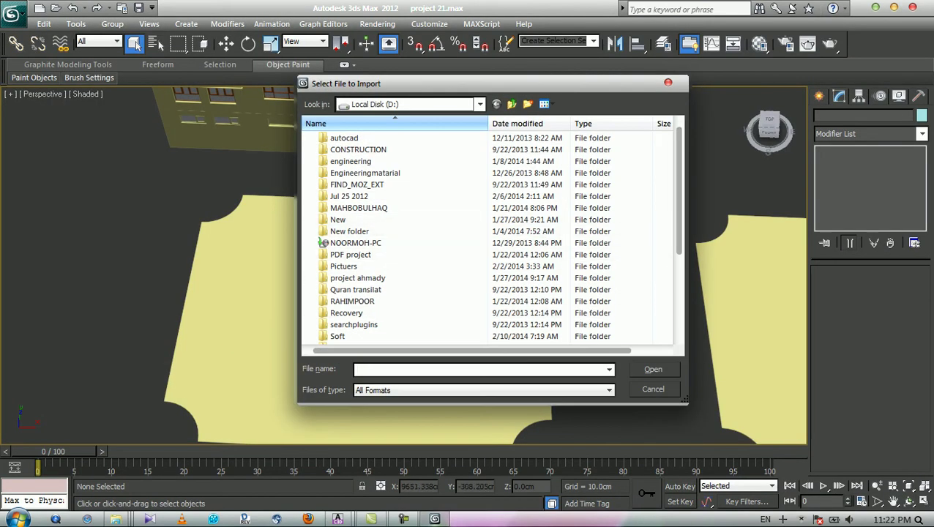
{"action": "scroll", "coordinate": [359, 220], "scroll_direction": "down", "scroll_amount": 2}
{"action": "scroll", "coordinate": [410, 234], "scroll_direction": "down", "scroll_amount": 2}
{"action": "type", "text": "N"}
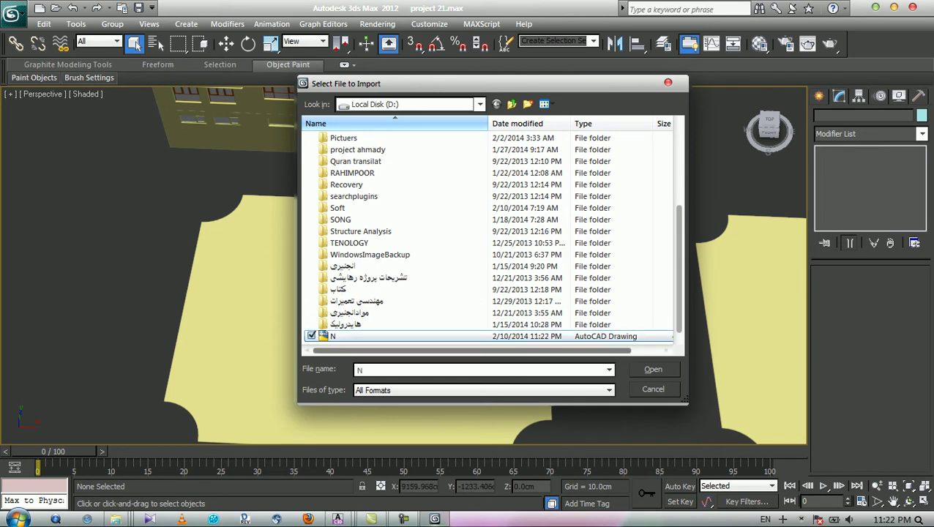
{"action": "key", "text": "Return"}
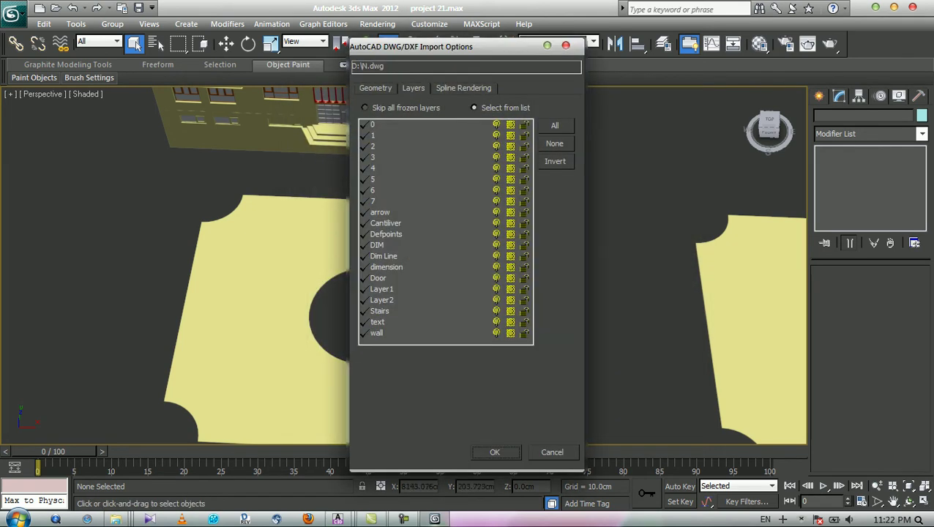
Restrict the DWG import to layer 2 only and complete it.
{"action": "left_click", "coordinate": [364, 147]}
{"action": "left_click", "coordinate": [554, 161]}
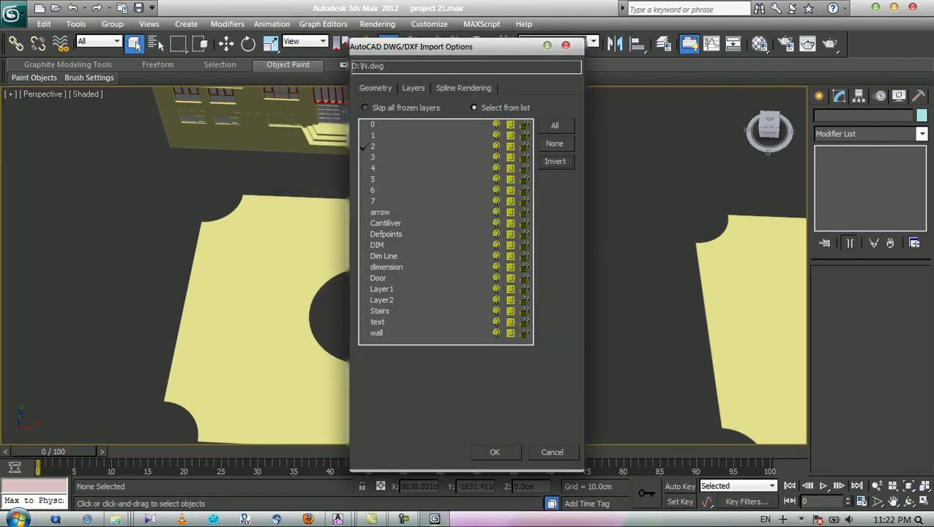
{"action": "left_click", "coordinate": [495, 452]}
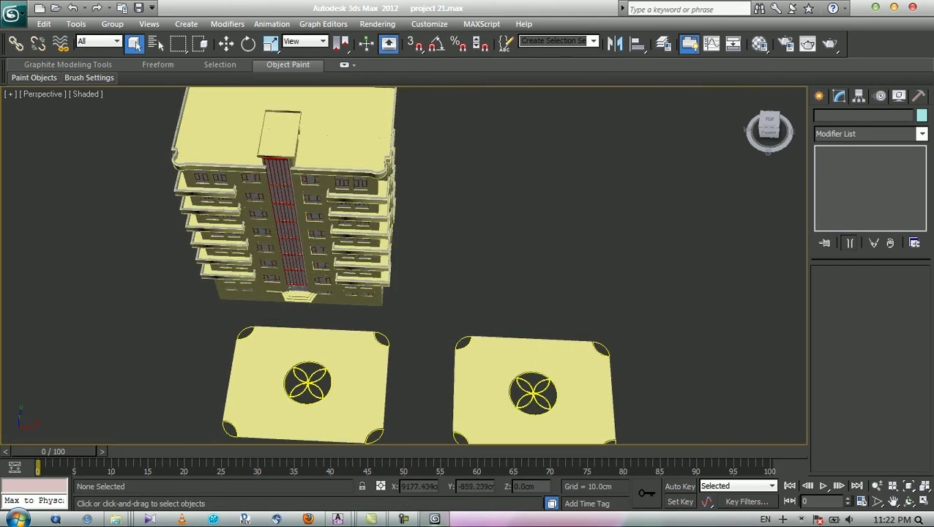
Extrude the imported layer 2 splines of both gardens by -3 cm and deselect them.
{"action": "middle_click_drag", "start_coordinate": [469, 351], "coordinate": [457, 295]}
{"action": "scroll", "coordinate": [439, 366], "scroll_direction": "up", "scroll_amount": 4}
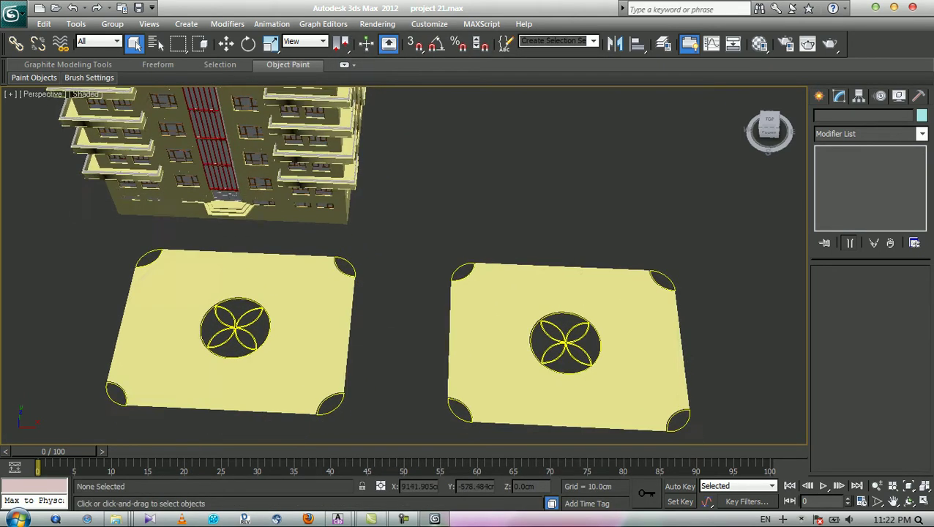
{"action": "scroll", "coordinate": [379, 300], "scroll_direction": "up", "scroll_amount": 3}
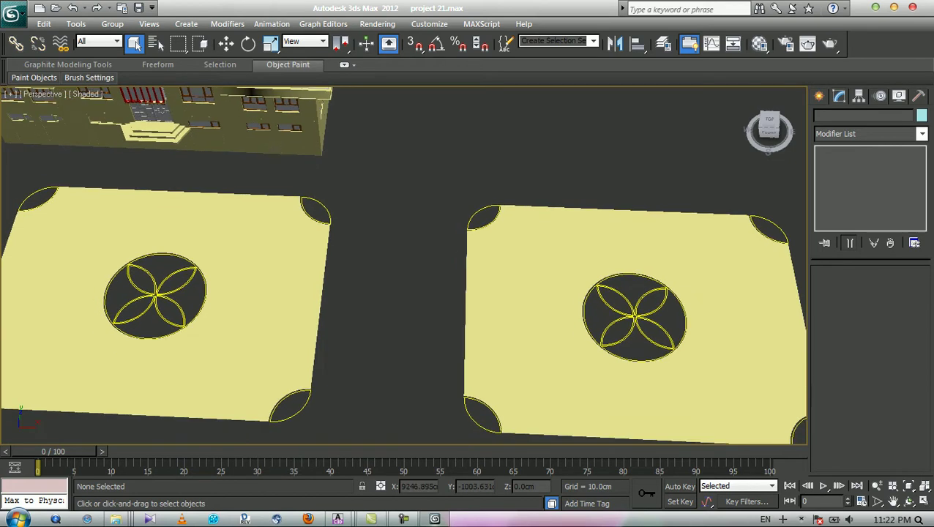
{"action": "left_click", "coordinate": [325, 201]}
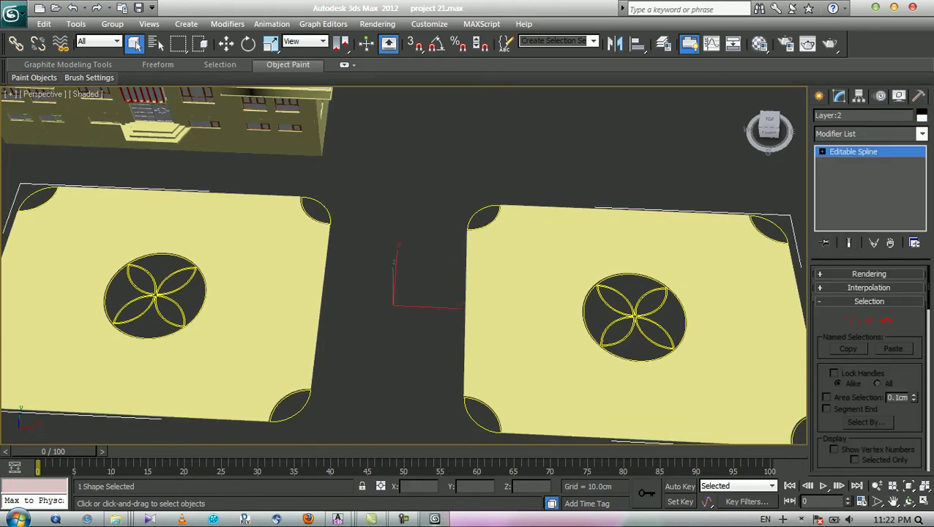
{"action": "left_click", "coordinate": [921, 134]}
{"action": "type", "text": "ex"}
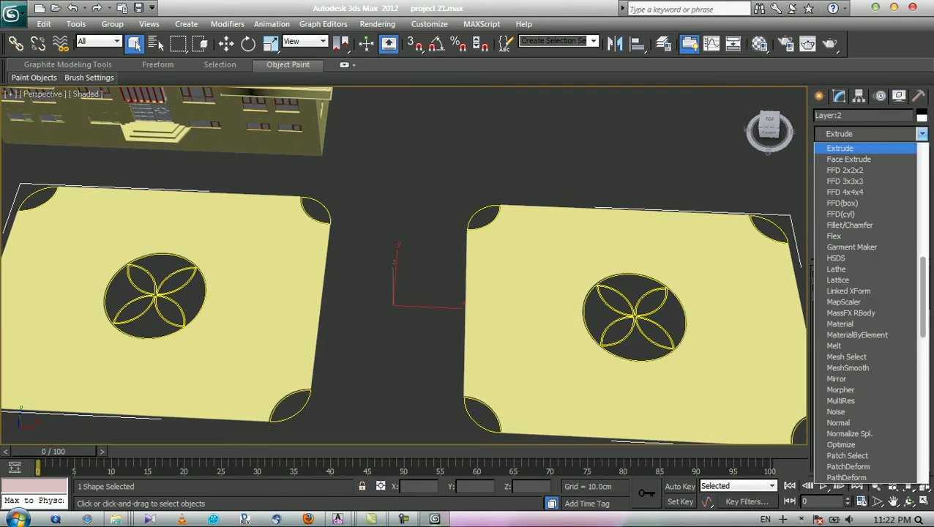
{"action": "key", "text": "Return"}
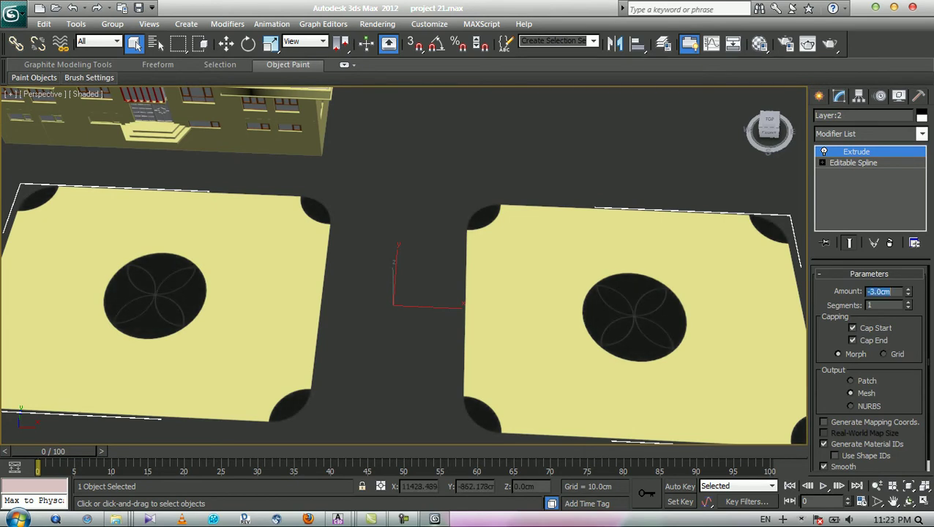
{"action": "left_click", "coordinate": [556, 154]}
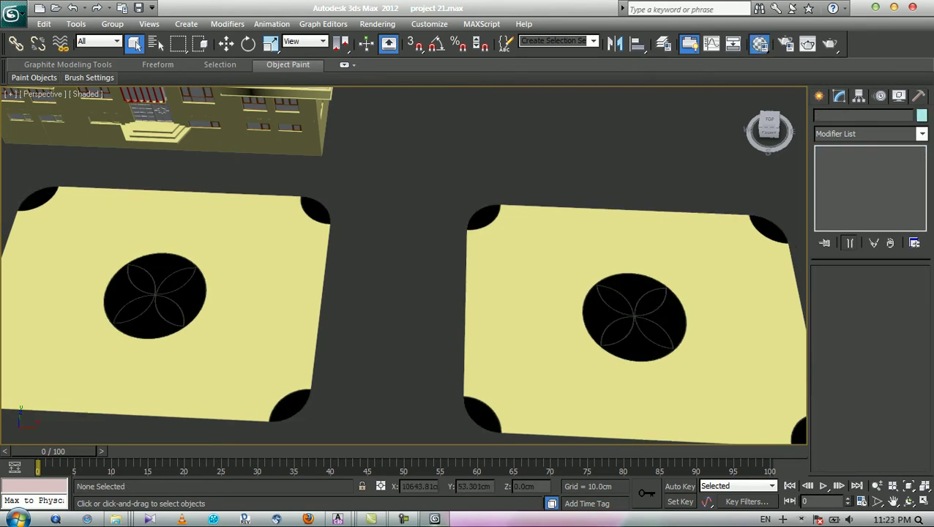
Apply the yellow 01 - Default material to the extruded garden leaves and petals.
{"action": "left_click", "coordinate": [758, 44]}
{"action": "left_click_drag", "start_coordinate": [692, 69], "coordinate": [614, 314]}
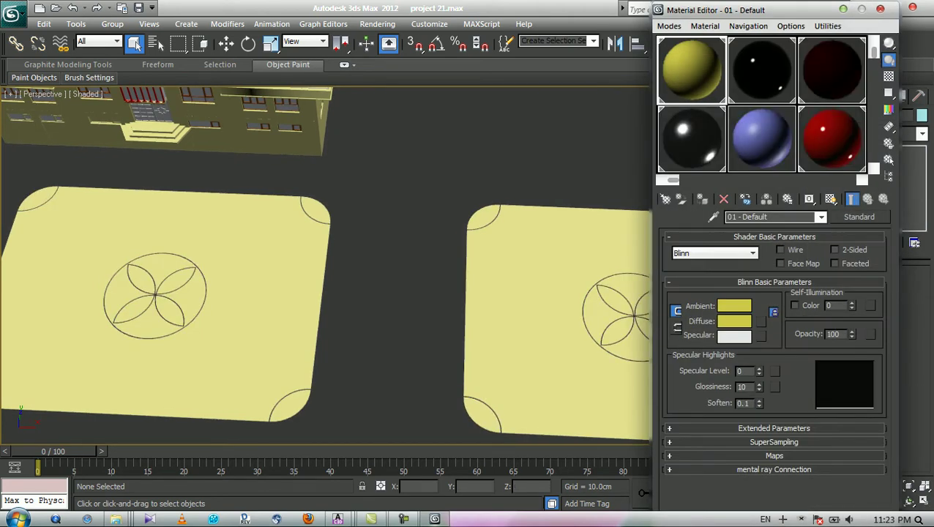
{"action": "key", "text": "m"}
Examine the gaps around the petals in the left garden's centre circle.
{"action": "middle_click_drag", "start_coordinate": [366, 292], "coordinate": [539, 256]}
{"action": "scroll", "coordinate": [477, 271], "scroll_direction": "up", "scroll_amount": 2}
{"action": "scroll", "coordinate": [298, 284], "scroll_direction": "up", "scroll_amount": 3}
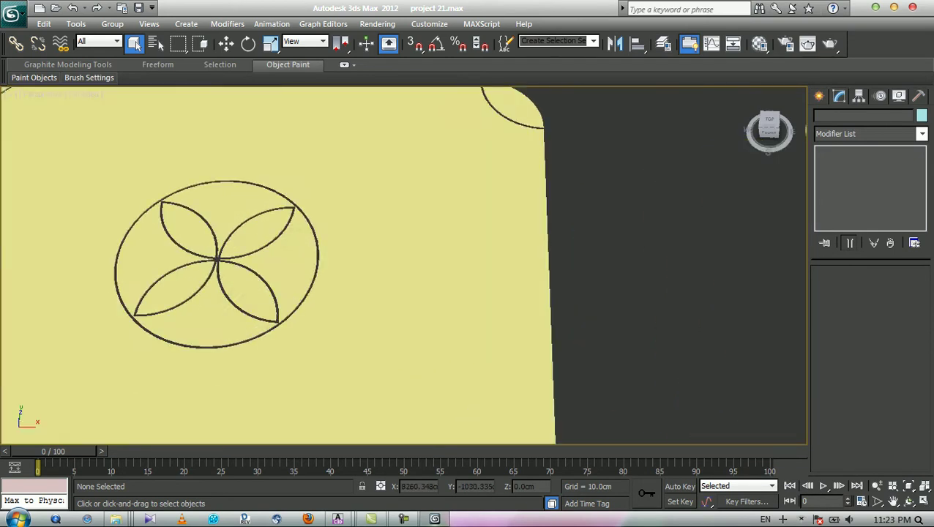
{"action": "middle_click_drag", "start_coordinate": [298, 284], "coordinate": [375, 275]}
{"action": "scroll", "coordinate": [374, 276], "scroll_direction": "up", "scroll_amount": 5}
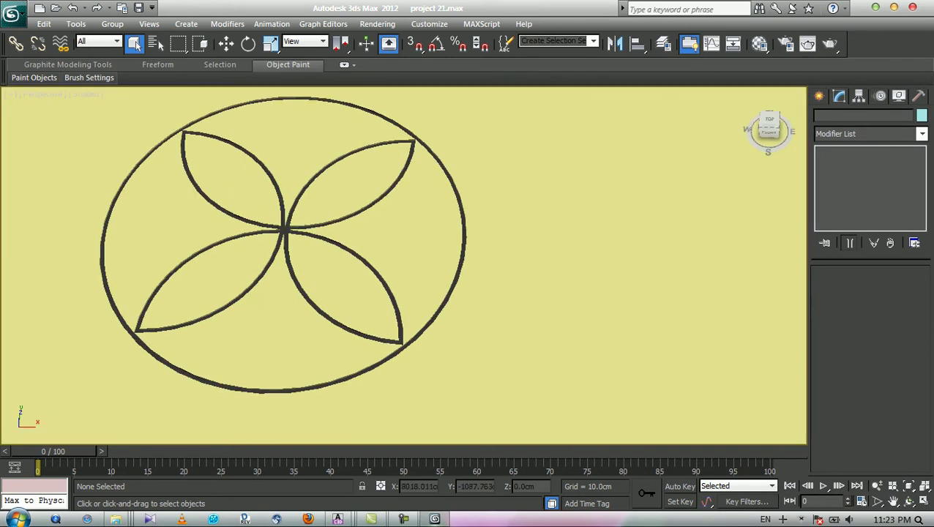
{"action": "scroll", "coordinate": [389, 268], "scroll_direction": "down", "scroll_amount": 4}
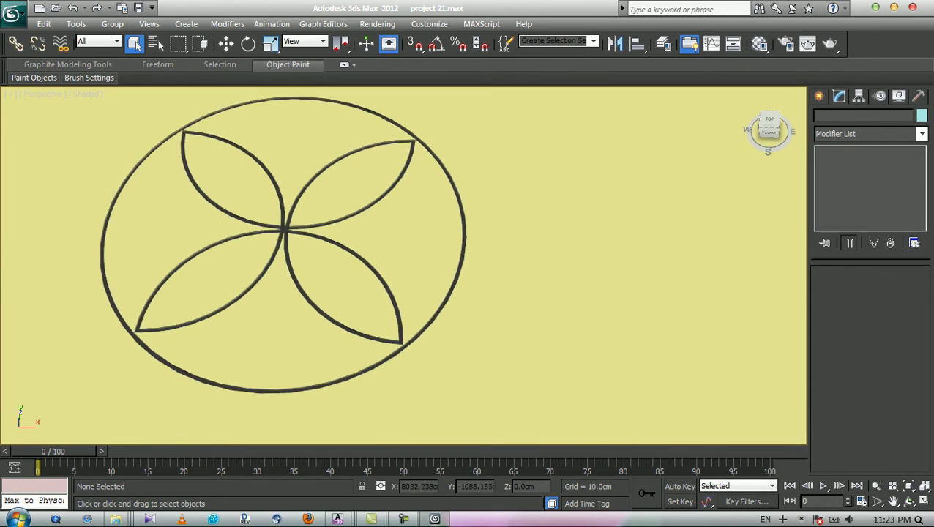
{"action": "middle_click_drag", "start_coordinate": [390, 268], "coordinate": [395, 268]}
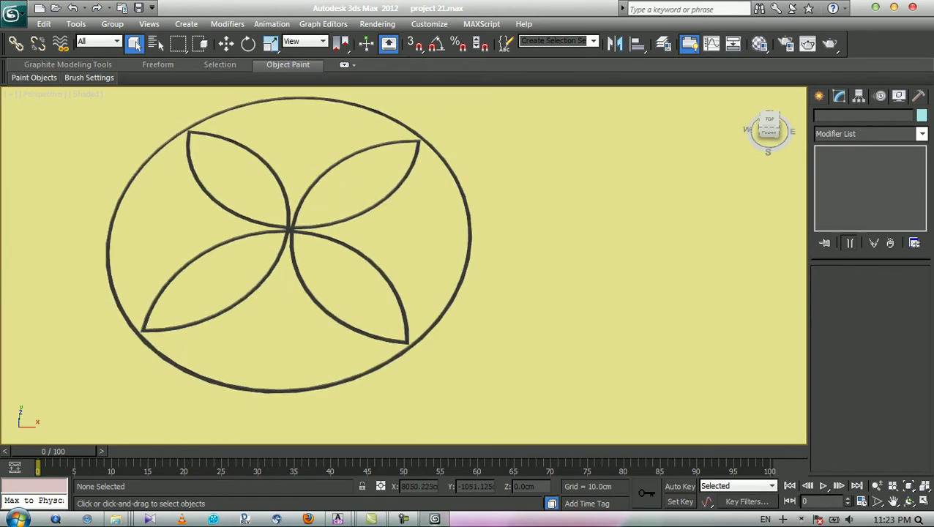
Switch to N.dwg in AutoCAD and inspect the boundary outline of the left garden's upper-left corner leaf.
{"action": "key", "text": "super+d"}
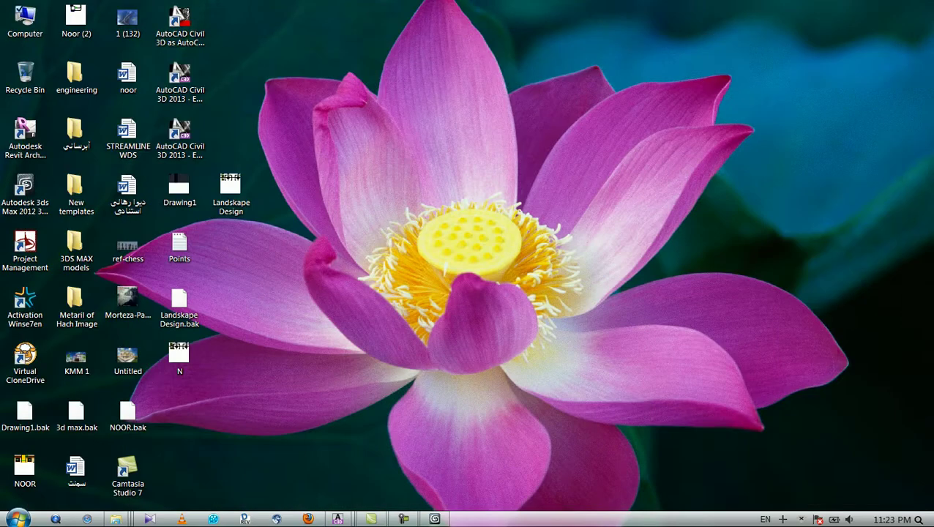
{"action": "mouse_move", "coordinate": [337, 519]}
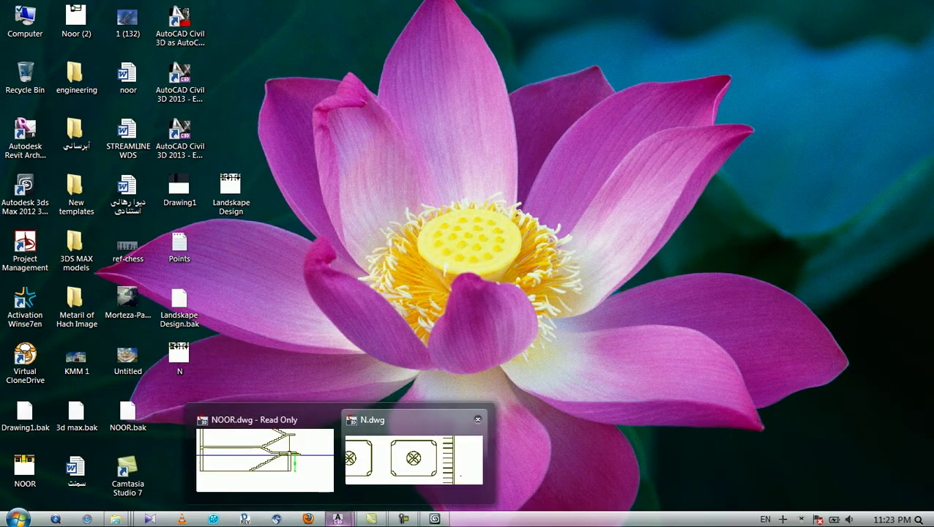
{"action": "left_click", "coordinate": [413, 446]}
{"action": "scroll", "coordinate": [223, 248], "scroll_direction": "up", "scroll_amount": 10}
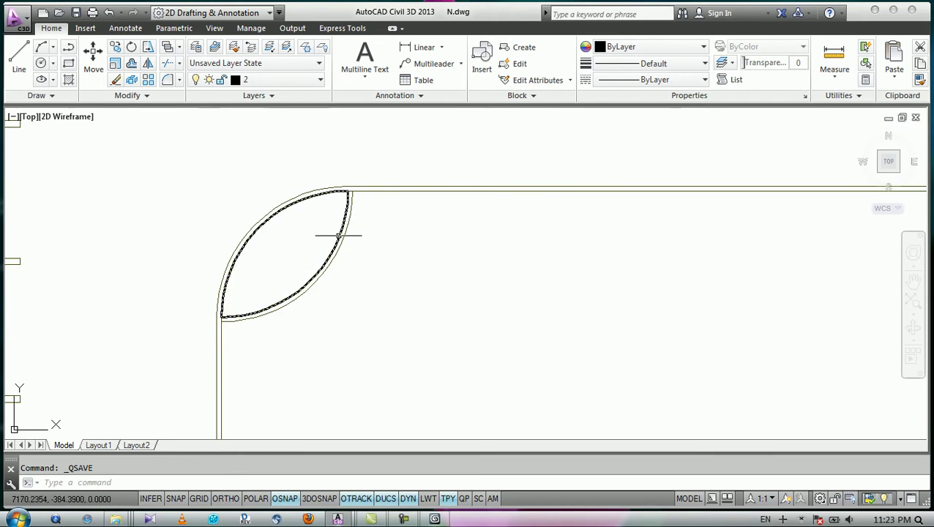
Make layer 3 the current layer.
{"action": "left_click", "coordinate": [256, 79]}
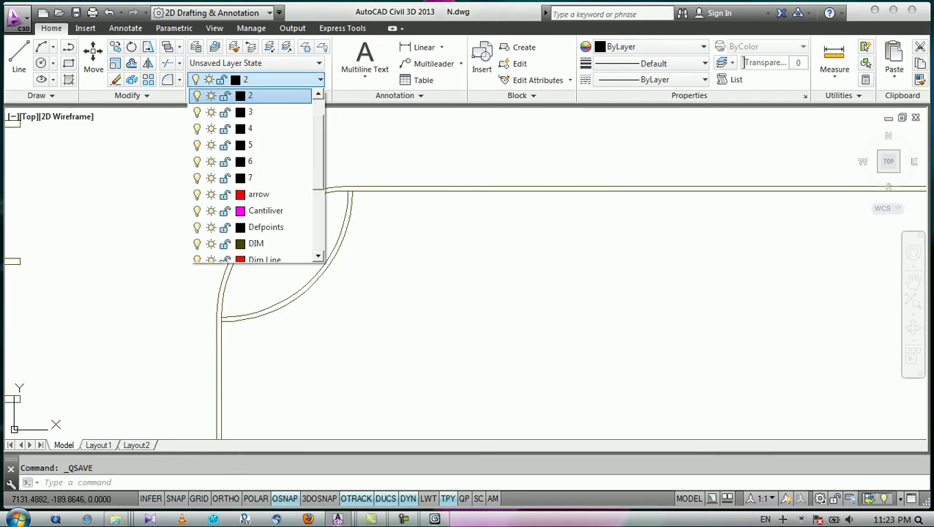
{"action": "left_click", "coordinate": [263, 112]}
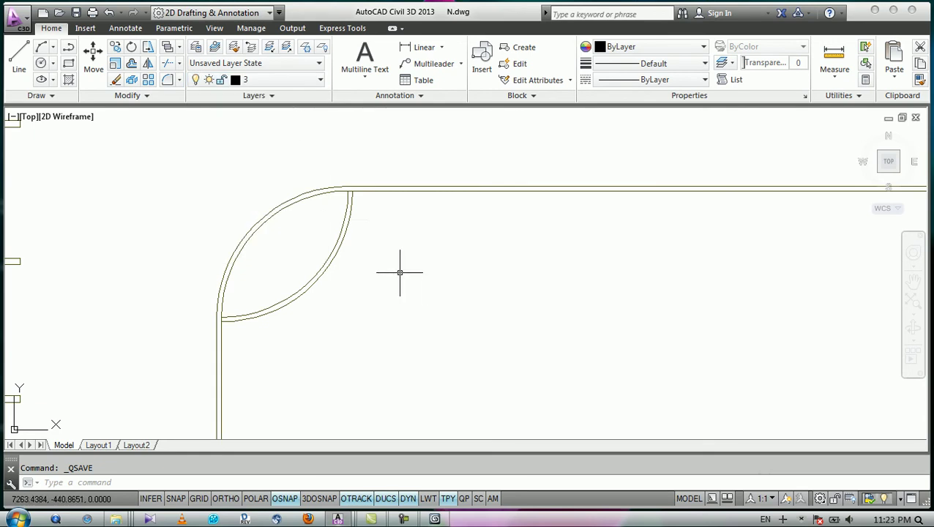
{"action": "scroll", "coordinate": [329, 172], "scroll_direction": "down", "scroll_amount": 5}
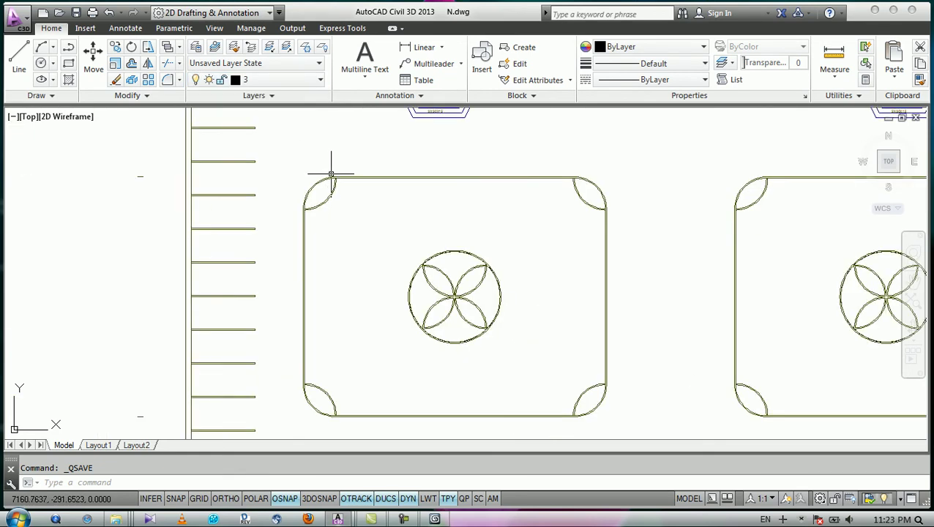
{"action": "scroll", "coordinate": [301, 314], "scroll_direction": "up", "scroll_amount": 4}
{"action": "scroll", "coordinate": [308, 213], "scroll_direction": "down", "scroll_amount": 4}
{"action": "scroll", "coordinate": [383, 349], "scroll_direction": "up", "scroll_amount": 2}
{"action": "scroll", "coordinate": [398, 300], "scroll_direction": "up", "scroll_amount": 3}
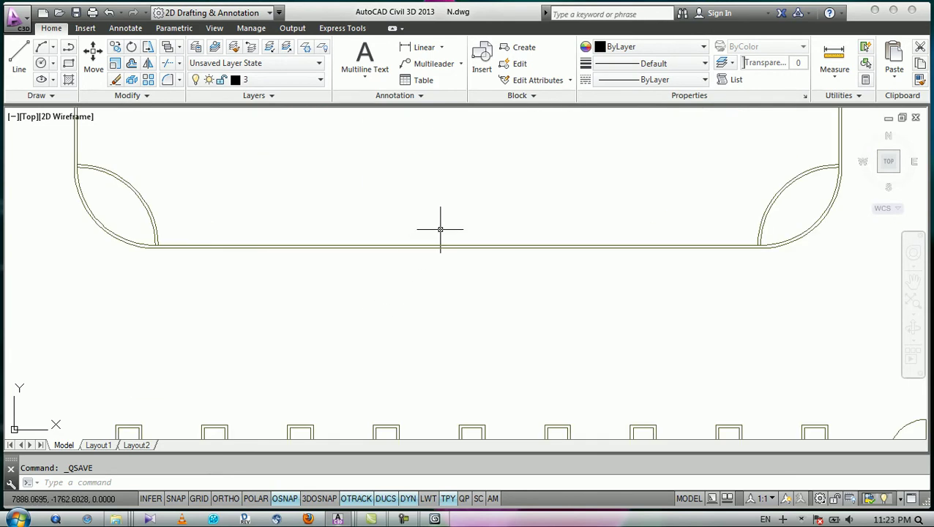
Draw four vertical construction lines crossing the left garden between its corner leaves.
{"action": "middle_click_drag", "start_coordinate": [439, 229], "coordinate": [420, 300]}
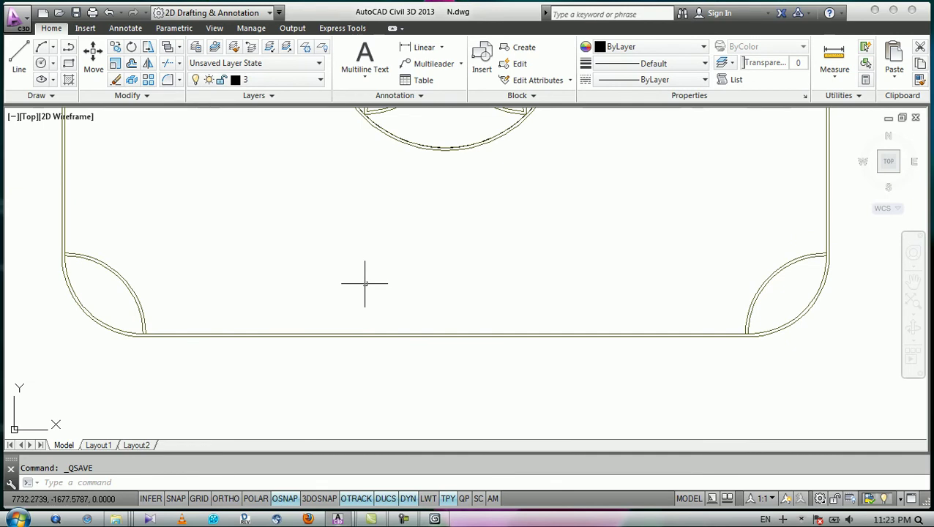
{"action": "type", "text": "l"}
{"action": "key", "text": "Return"}
{"action": "type", "text": "v"}
{"action": "key", "text": "Return"}
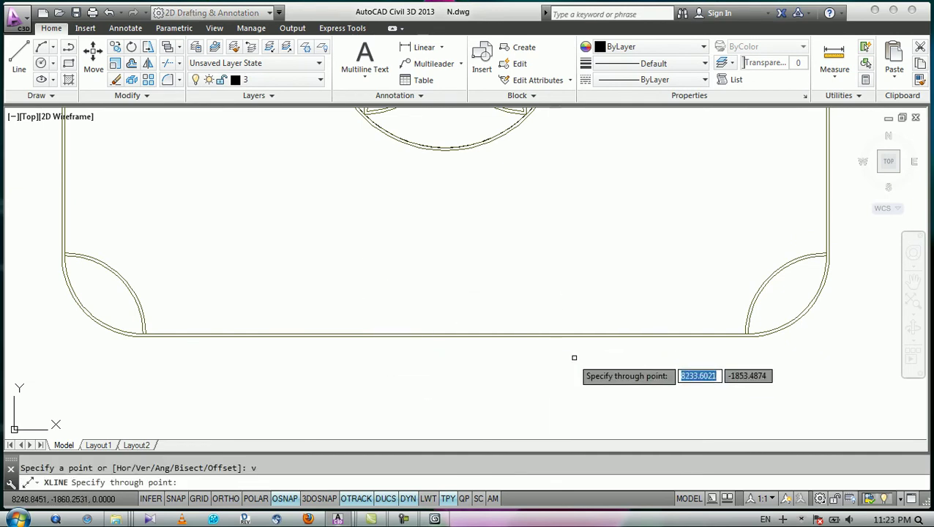
{"action": "left_click", "coordinate": [681, 362]}
{"action": "left_click", "coordinate": [466, 354]}
{"action": "left_click", "coordinate": [320, 355]}
{"action": "left_click", "coordinate": [201, 331]}
{"action": "scroll", "coordinate": [340, 369], "scroll_direction": "down", "scroll_amount": 4}
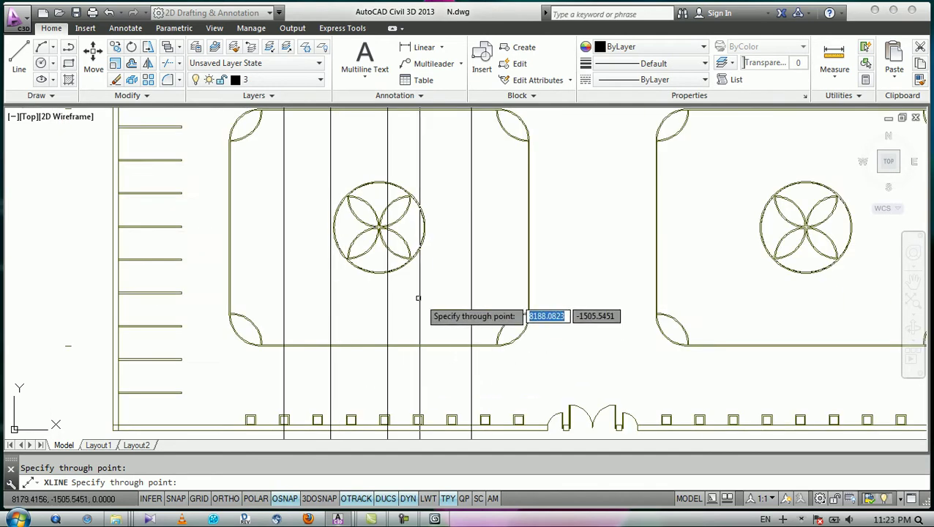
{"action": "middle_click_drag", "start_coordinate": [361, 297], "coordinate": [369, 349]}
{"action": "key", "text": "Return"}
Draw two horizontal construction lines across the left garden, one above the centre circle and one through it.
{"action": "type", "text": "xl"}
{"action": "key", "text": "Return"}
{"action": "type", "text": "h"}
{"action": "key", "text": "Return"}
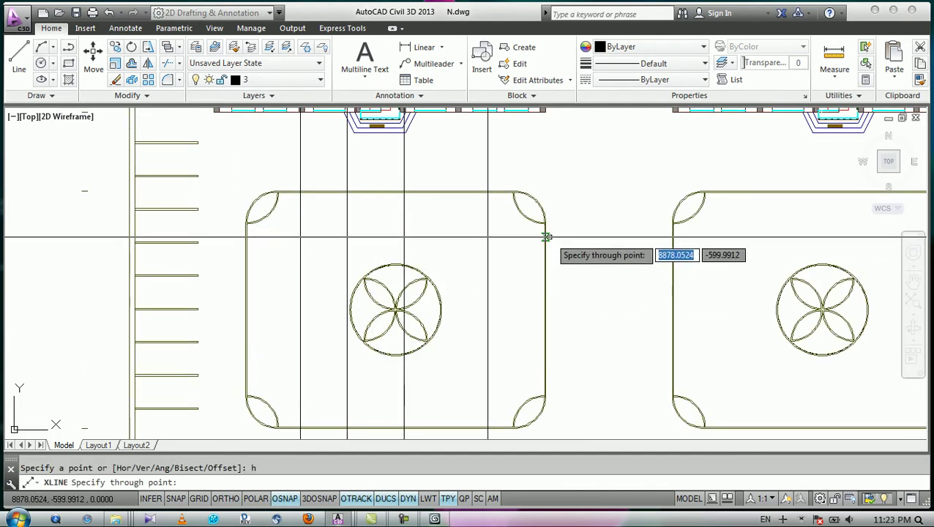
{"action": "left_click", "coordinate": [546, 236]}
{"action": "left_click", "coordinate": [546, 304]}
{"action": "key", "text": "Escape"}
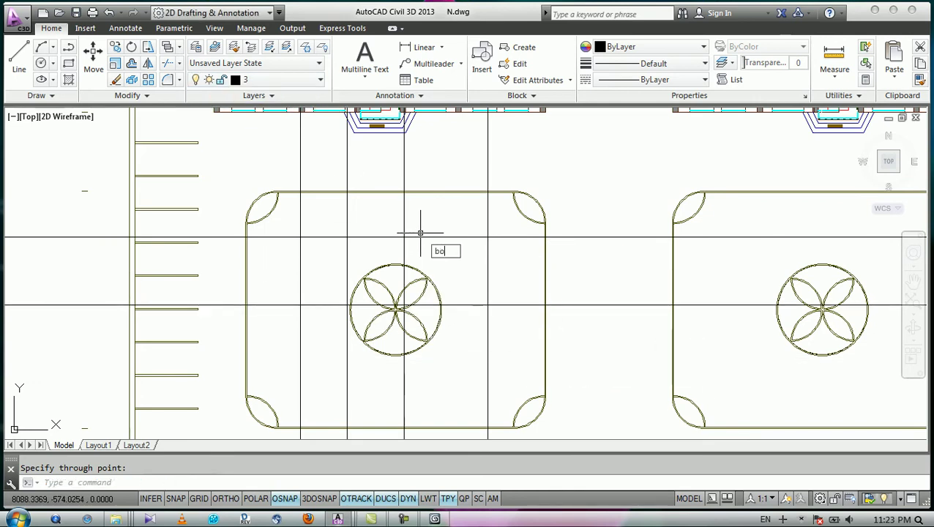
Create a boundary polyline from the thin curved band along the inner side of the left garden's lower-right leaf.
{"action": "type", "text": "BO"}
{"action": "key", "text": "Return"}
{"action": "scroll", "coordinate": [523, 417], "scroll_direction": "up", "scroll_amount": 5}
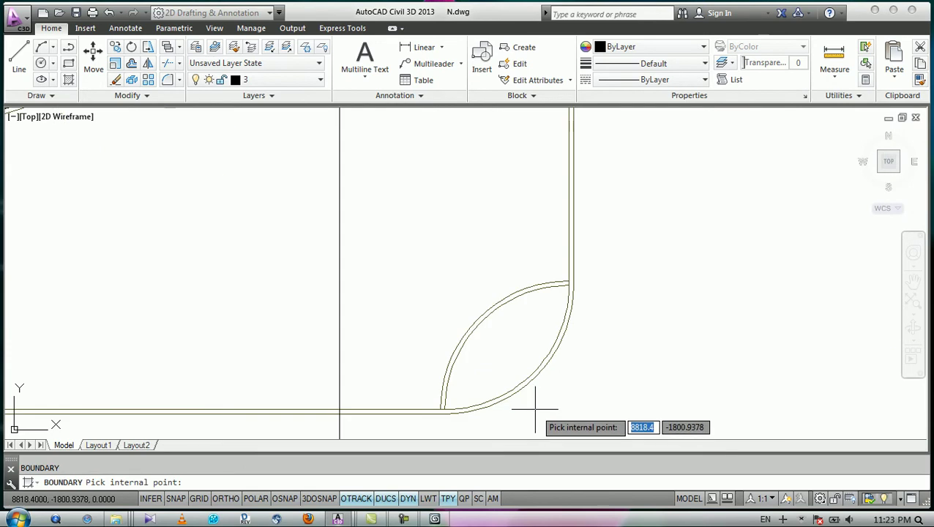
{"action": "scroll", "coordinate": [504, 376], "scroll_direction": "down", "scroll_amount": 4}
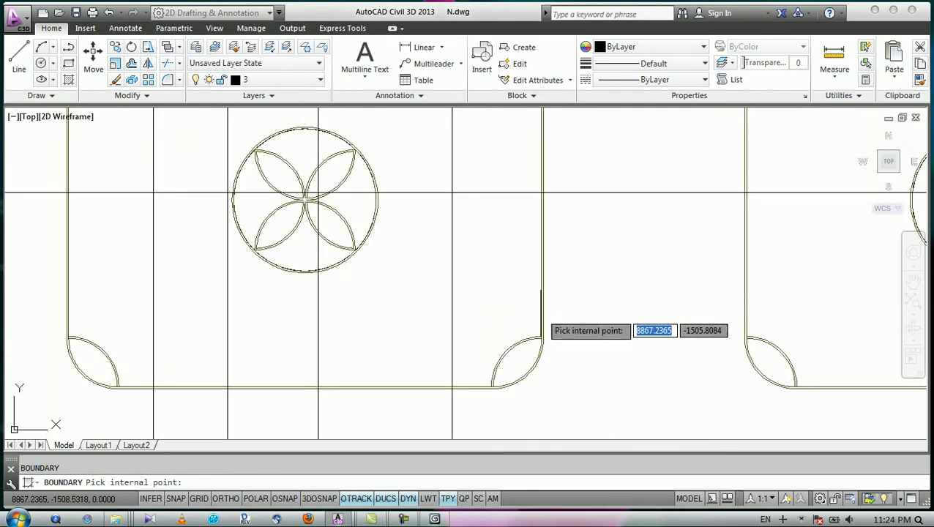
{"action": "scroll", "coordinate": [534, 331], "scroll_direction": "up", "scroll_amount": 4}
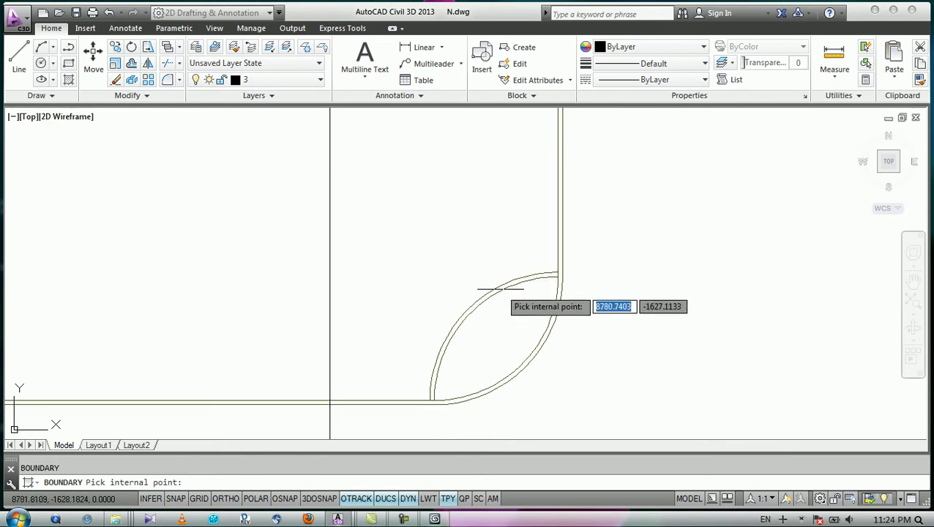
{"action": "left_click", "coordinate": [503, 285]}
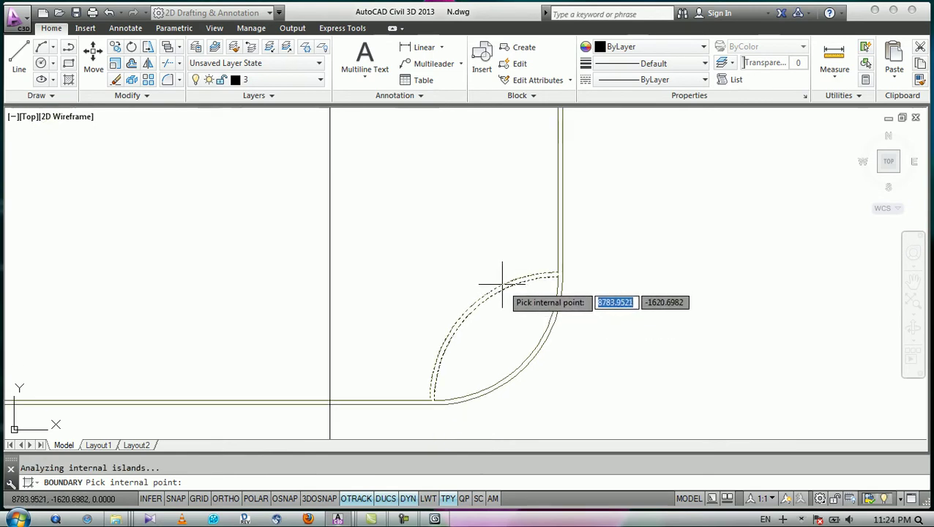
{"action": "key", "text": "Return"}
Create a boundary of the left garden's lower-right border corner, between the lower horizontal and rightmost vertical construction lines.
{"action": "key", "text": "Return"}
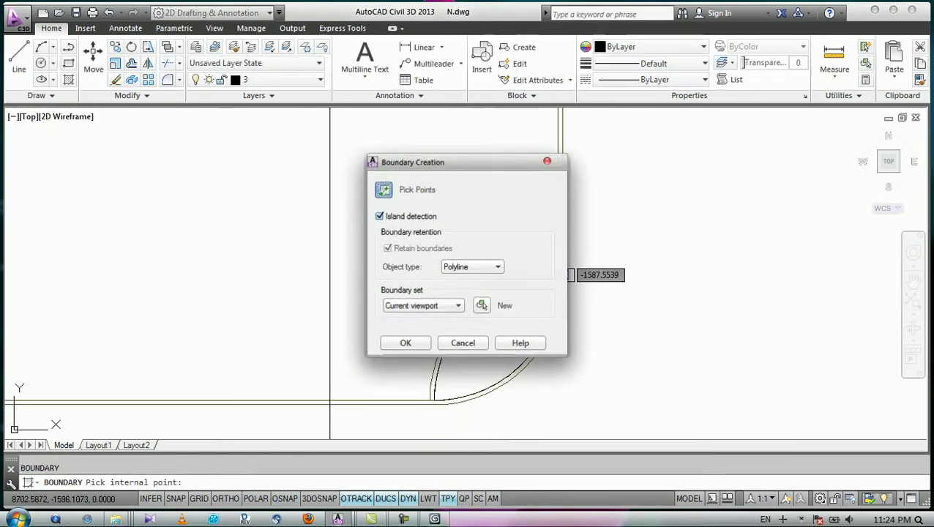
{"action": "scroll", "coordinate": [549, 329], "scroll_direction": "down", "scroll_amount": 4}
{"action": "middle_click_drag", "start_coordinate": [551, 327], "coordinate": [516, 345]}
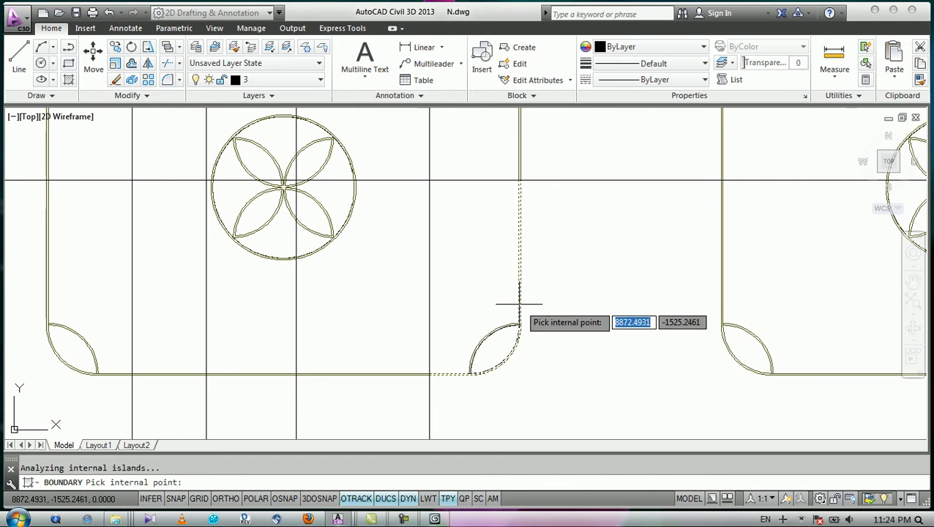
{"action": "key", "text": "Return"}
Create boundaries of the left garden's bottom border segments between the four vertical construction lines.
{"action": "key", "text": "Return"}
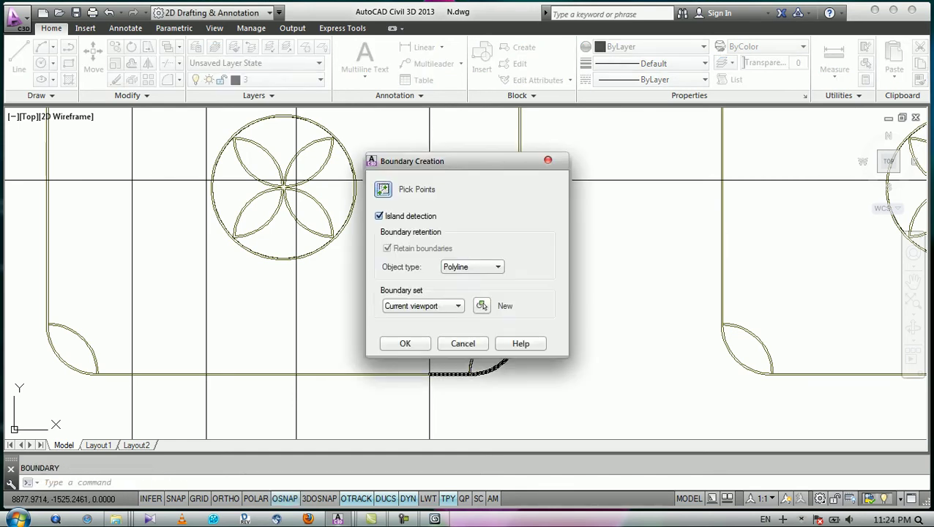
{"action": "key", "text": "space"}
{"action": "middle_click_drag", "start_coordinate": [205, 312], "coordinate": [351, 290]}
{"action": "scroll", "coordinate": [562, 363], "scroll_direction": "up", "scroll_amount": 2}
{"action": "scroll", "coordinate": [611, 371], "scroll_direction": "up", "scroll_amount": 5}
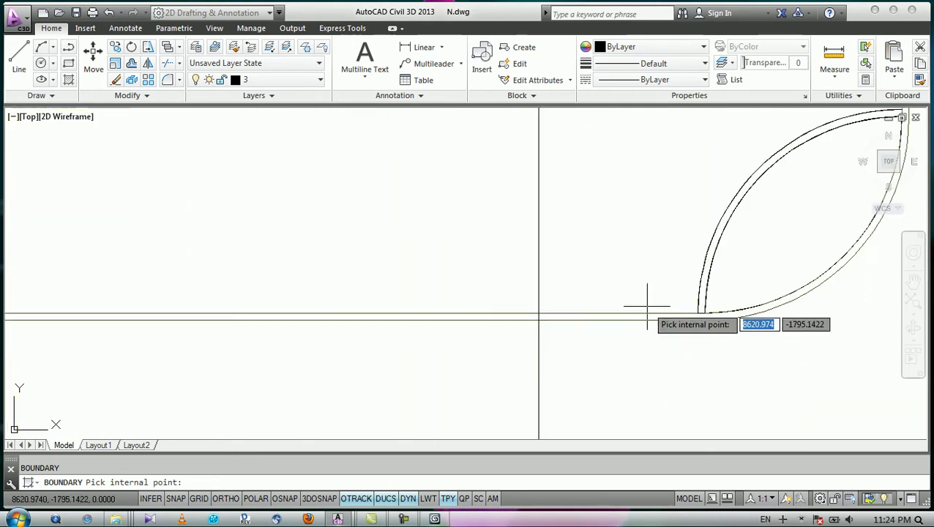
{"action": "scroll", "coordinate": [647, 305], "scroll_direction": "down", "scroll_amount": 4}
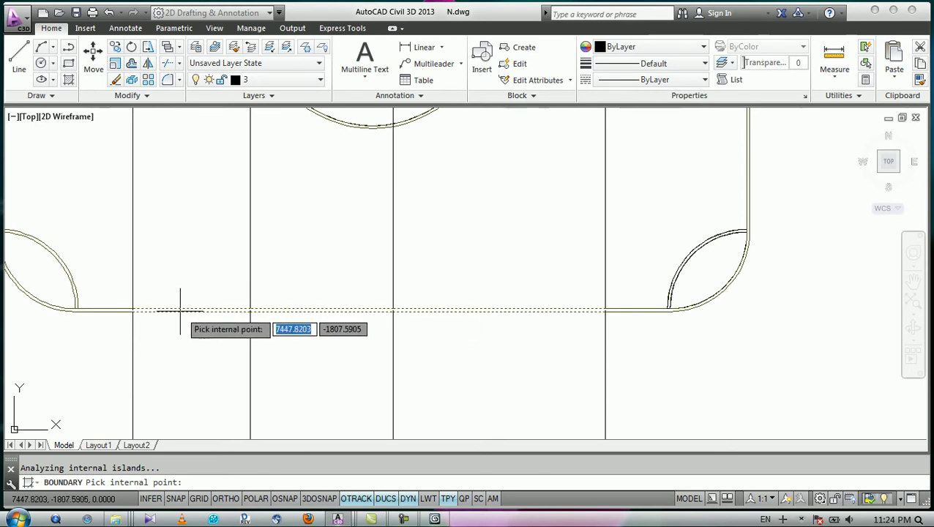
{"action": "left_click", "coordinate": [197, 309]}
{"action": "key", "text": "Return"}
Create a boundary from the curved inner band of the left garden's lower-left corner leaf.
{"action": "key", "text": "Return"}
{"action": "key", "text": "Return"}
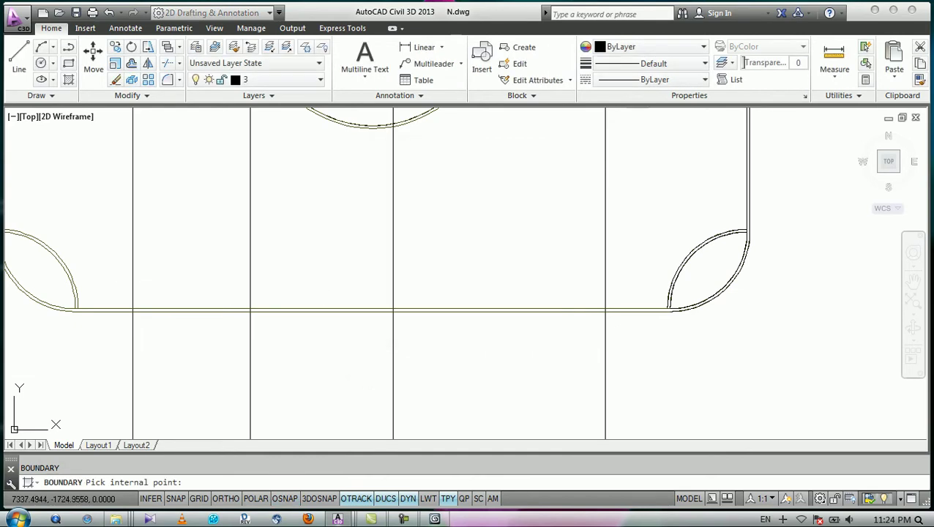
{"action": "middle_click_drag", "start_coordinate": [128, 277], "coordinate": [538, 324]}
{"action": "scroll", "coordinate": [506, 344], "scroll_direction": "up", "scroll_amount": 2}
{"action": "left_click", "coordinate": [432, 271]}
{"action": "key", "text": "Return"}
Create a boundary of the left garden's lower-left border corner, between the lower horizontal and leftmost vertical construction lines.
{"action": "key", "text": "Return"}
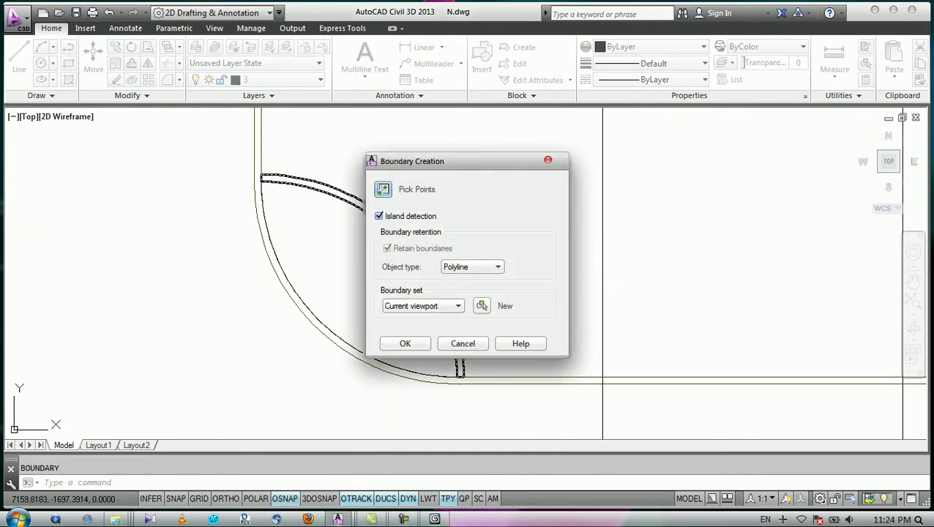
{"action": "left_click", "coordinate": [385, 190]}
{"action": "scroll", "coordinate": [299, 320], "scroll_direction": "down", "scroll_amount": 4}
{"action": "middle_click_drag", "start_coordinate": [327, 294], "coordinate": [333, 301]}
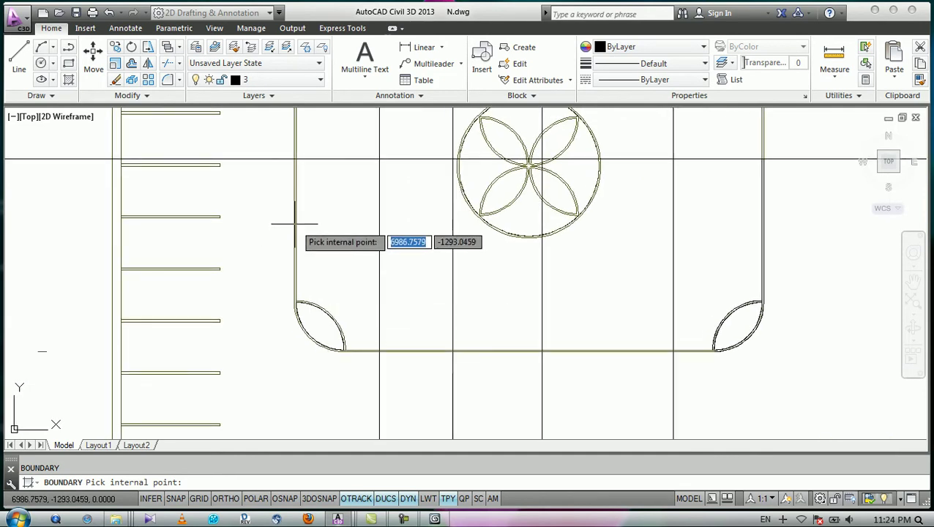
{"action": "key", "text": "Return"}
Create a boundary of the left garden's left border segment between the two horizontal construction lines.
{"action": "middle_click_drag", "start_coordinate": [325, 203], "coordinate": [292, 362]}
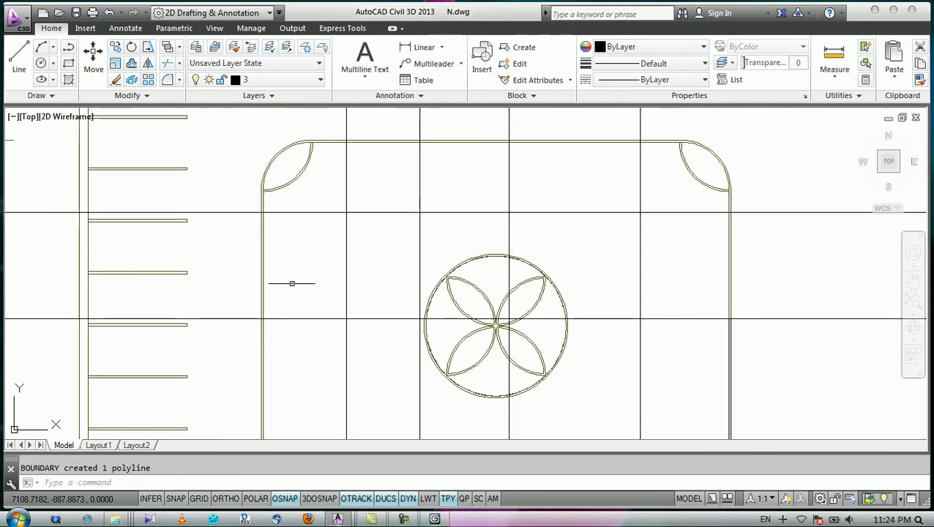
{"action": "key", "text": "Return"}
{"action": "left_click", "coordinate": [385, 190]}
{"action": "scroll", "coordinate": [263, 275], "scroll_direction": "up", "scroll_amount": 4}
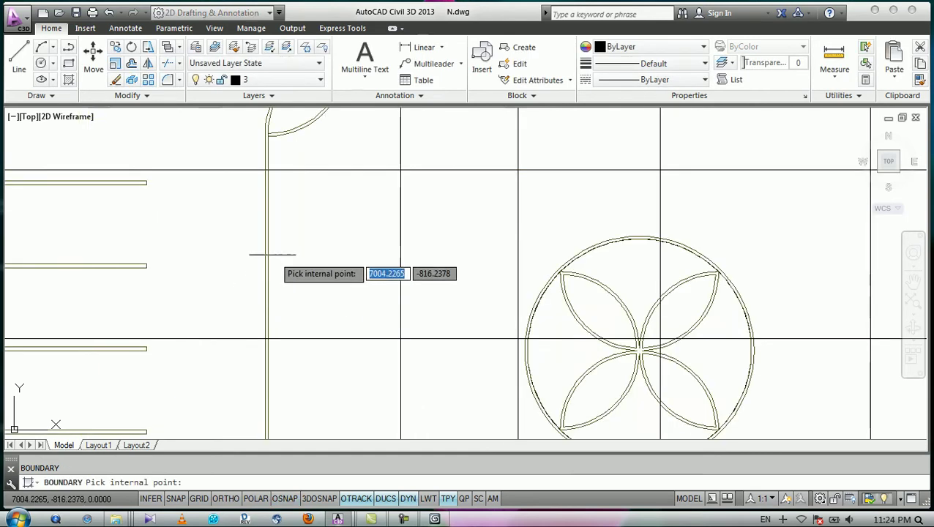
{"action": "left_click", "coordinate": [261, 251]}
{"action": "key", "text": "Return"}
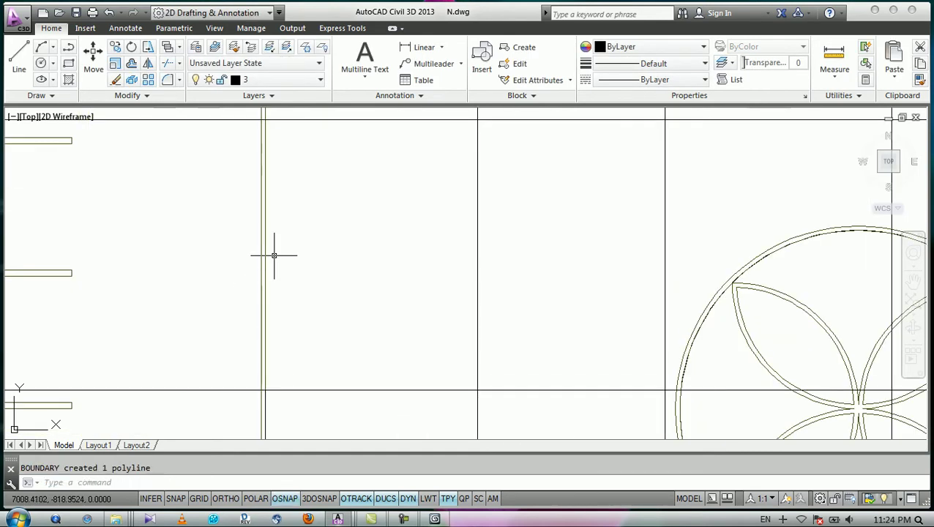
Create boundaries of the left garden's upper-left leaf inner band and the border around that corner.
{"action": "scroll", "coordinate": [292, 271], "scroll_direction": "down", "scroll_amount": 2}
{"action": "scroll", "coordinate": [330, 230], "scroll_direction": "down", "scroll_amount": 3}
{"action": "scroll", "coordinate": [330, 231], "scroll_direction": "up", "scroll_amount": 4}
{"action": "key", "text": "Return"}
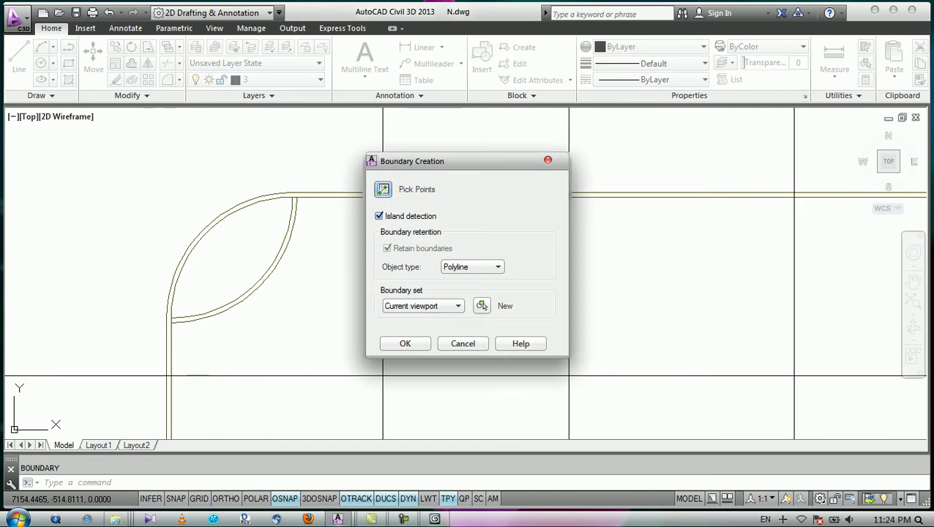
{"action": "left_click", "coordinate": [384, 190]}
{"action": "scroll", "coordinate": [267, 275], "scroll_direction": "up", "scroll_amount": 2}
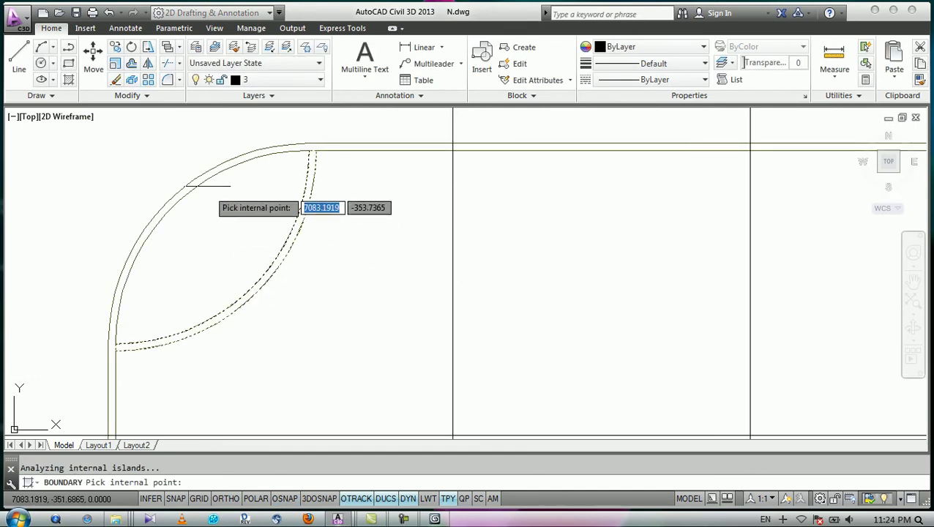
{"action": "scroll", "coordinate": [213, 183], "scroll_direction": "down", "scroll_amount": 3}
{"action": "scroll", "coordinate": [212, 183], "scroll_direction": "up", "scroll_amount": 2}
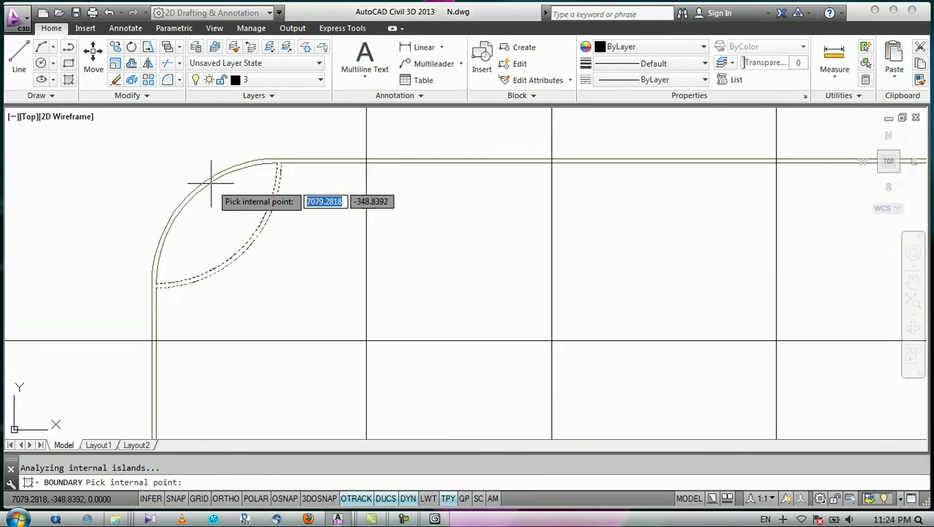
{"action": "key", "text": "Return"}
{"action": "scroll", "coordinate": [256, 176], "scroll_direction": "down", "scroll_amount": 5}
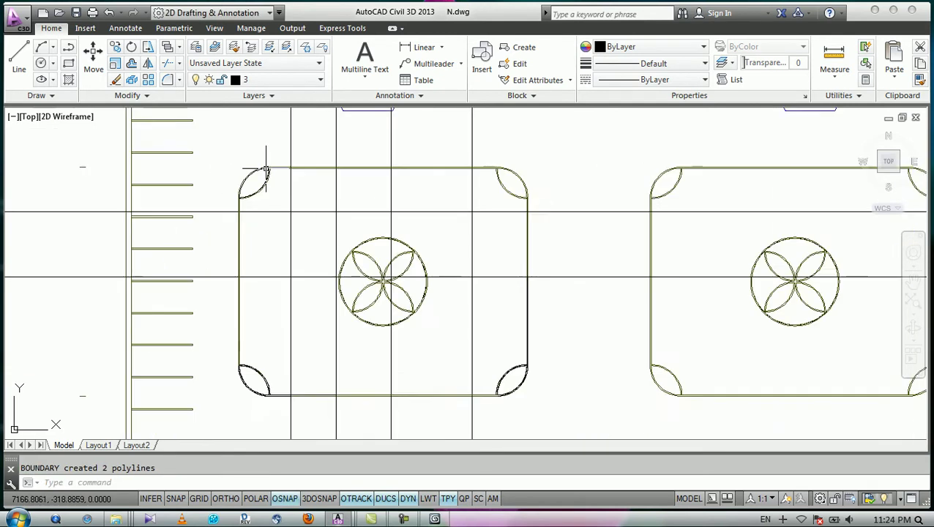
{"action": "scroll", "coordinate": [253, 293], "scroll_direction": "up", "scroll_amount": 5}
{"action": "scroll", "coordinate": [261, 311], "scroll_direction": "up", "scroll_amount": 2}
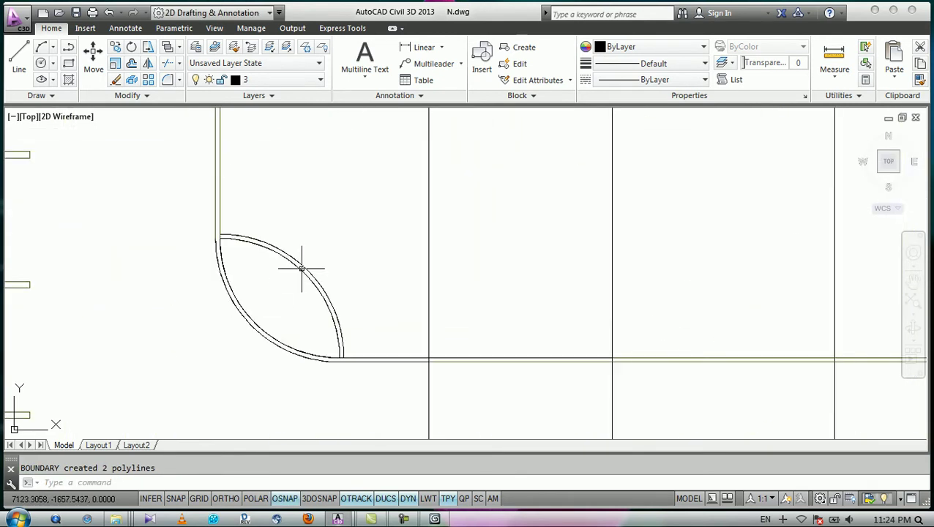
{"action": "key", "text": "Return"}
{"action": "left_click", "coordinate": [360, 187]}
{"action": "scroll", "coordinate": [303, 308], "scroll_direction": "up", "scroll_amount": 2}
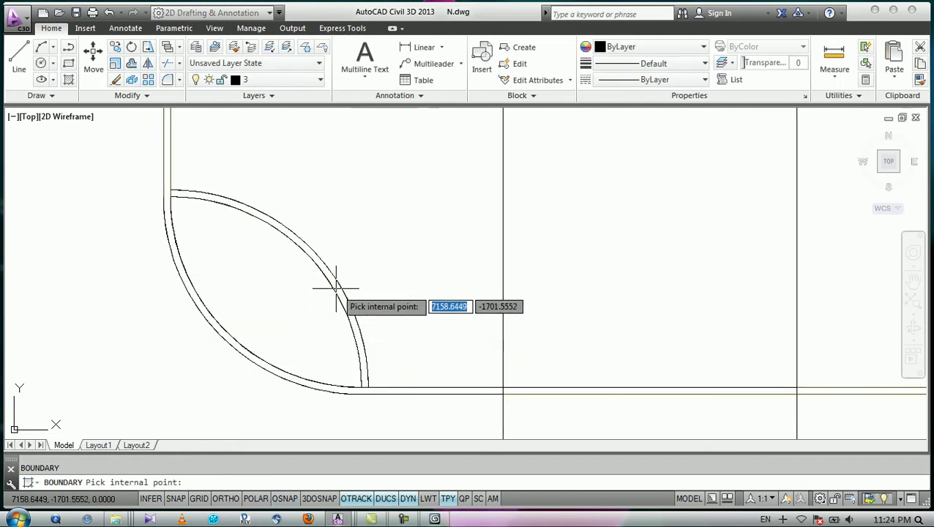
{"action": "key", "text": "Escape"}
Create boundaries of the left garden's two upper border segments between the first, second and third vertical construction lines.
{"action": "scroll", "coordinate": [316, 306], "scroll_direction": "down", "scroll_amount": 5}
{"action": "scroll", "coordinate": [358, 152], "scroll_direction": "up", "scroll_amount": 2}
{"action": "scroll", "coordinate": [366, 154], "scroll_direction": "up", "scroll_amount": 2}
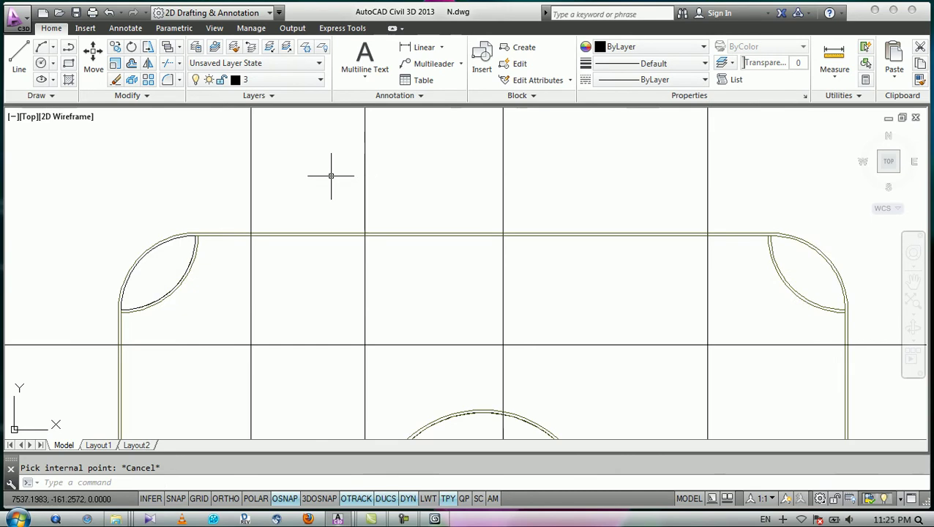
{"action": "key", "text": "Return"}
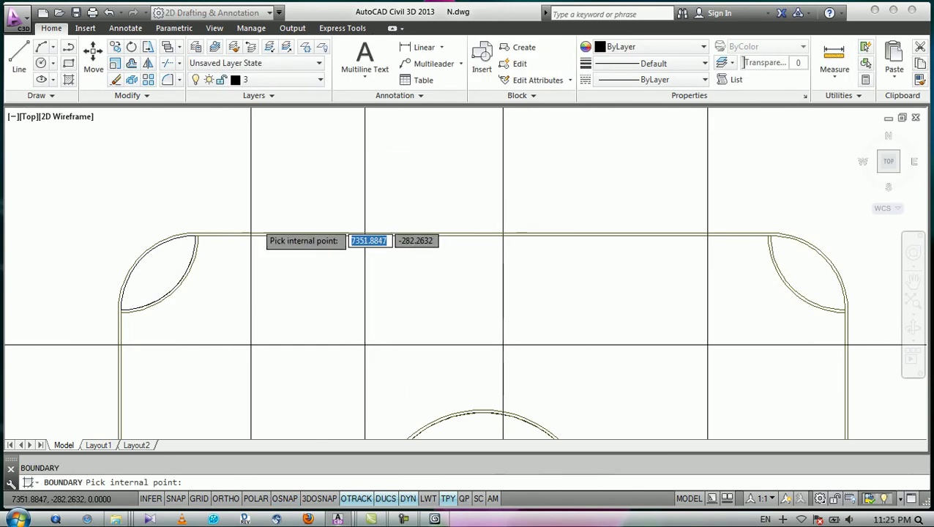
{"action": "scroll", "coordinate": [212, 240], "scroll_direction": "up", "scroll_amount": 4}
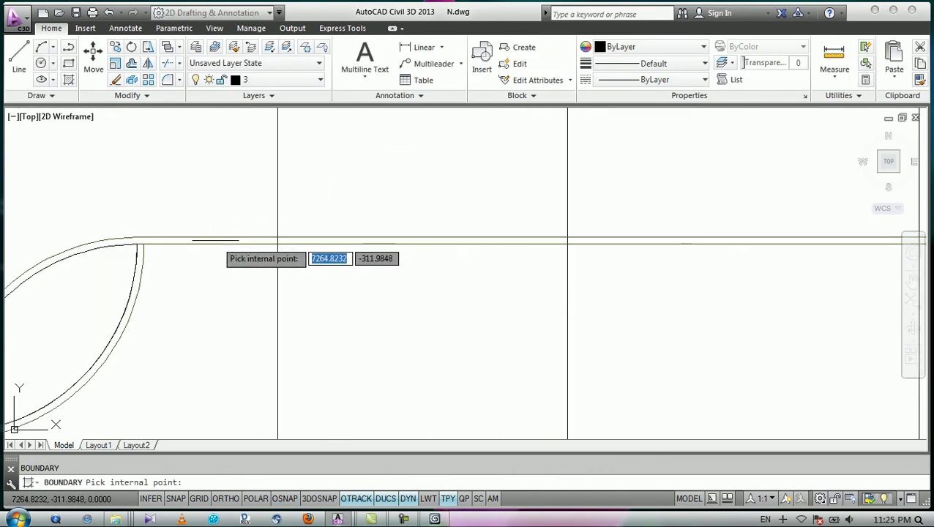
{"action": "scroll", "coordinate": [223, 240], "scroll_direction": "down", "scroll_amount": 3}
{"action": "scroll", "coordinate": [311, 251], "scroll_direction": "up", "scroll_amount": 3}
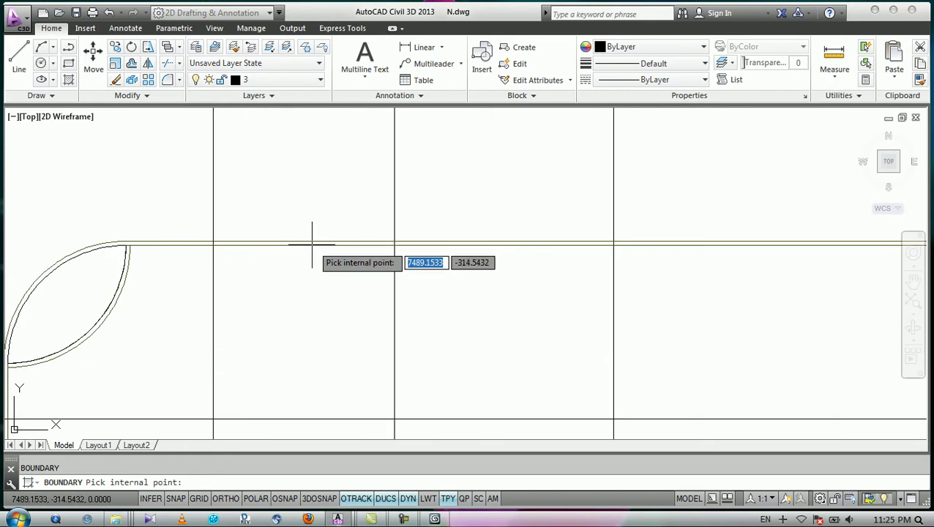
{"action": "left_click", "coordinate": [313, 243]}
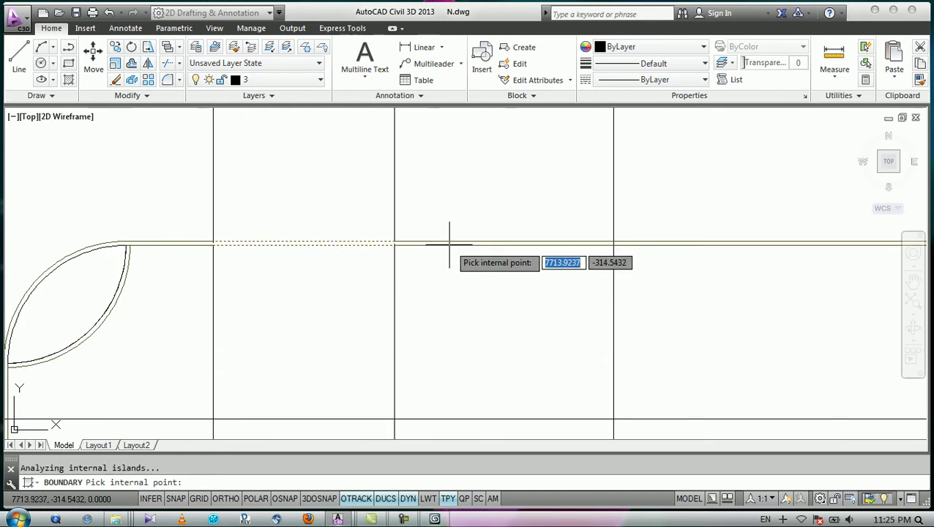
{"action": "scroll", "coordinate": [410, 242], "scroll_direction": "down", "scroll_amount": 3}
{"action": "scroll", "coordinate": [604, 242], "scroll_direction": "up", "scroll_amount": 3}
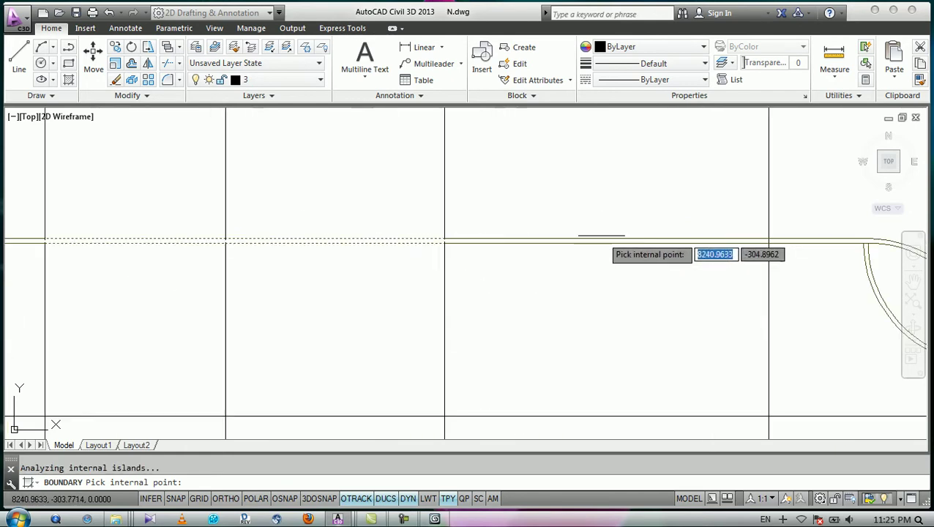
{"action": "left_click", "coordinate": [580, 240]}
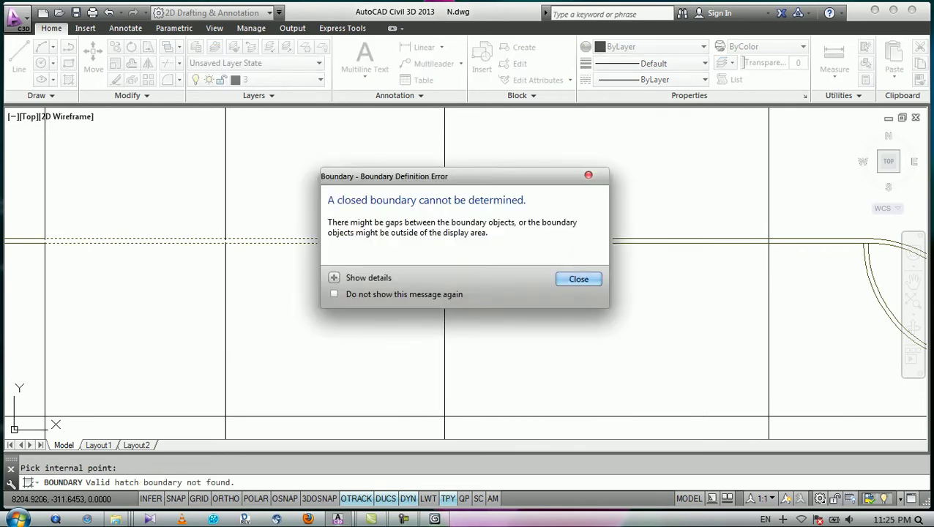
{"action": "key", "text": "Return"}
{"action": "key", "text": "Return"}
Create a boundary of the left garden's upper border segment between the third and fourth vertical construction lines.
{"action": "middle_click_drag", "start_coordinate": [482, 281], "coordinate": [262, 287]}
{"action": "key", "text": "Return"}
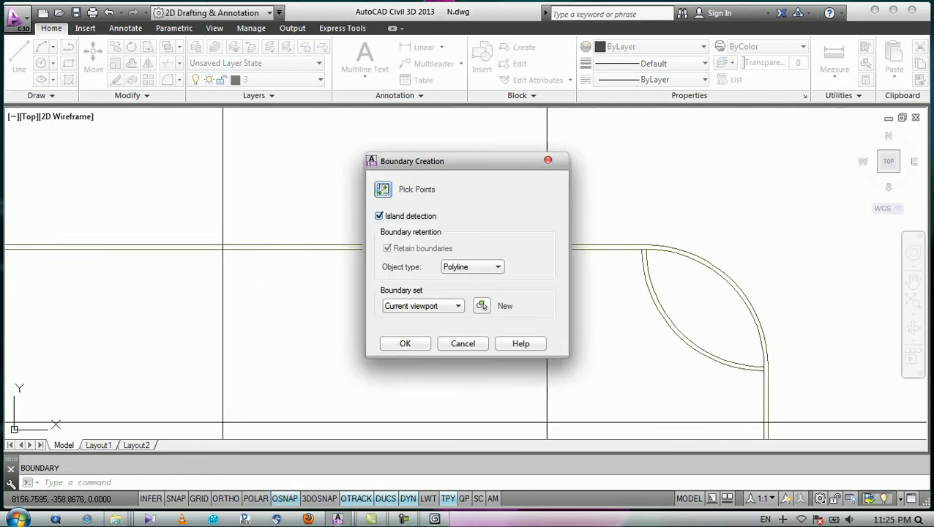
{"action": "left_click", "coordinate": [382, 189]}
{"action": "scroll", "coordinate": [375, 209], "scroll_direction": "up", "scroll_amount": 2}
{"action": "left_click", "coordinate": [400, 268]}
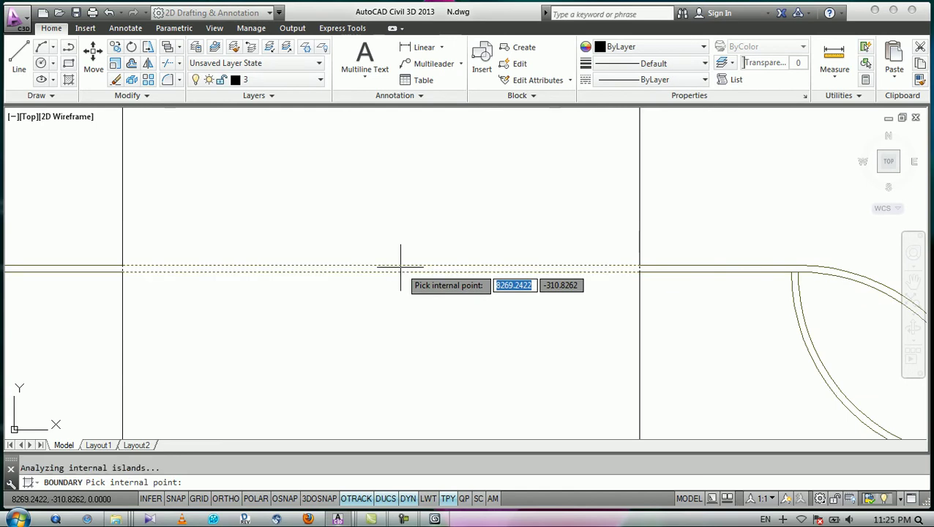
{"action": "key", "text": "Return"}
Create a boundary of the left garden's upper-right border corner, between the rightmost vertical and upper horizontal construction lines.
{"action": "key", "text": "Return"}
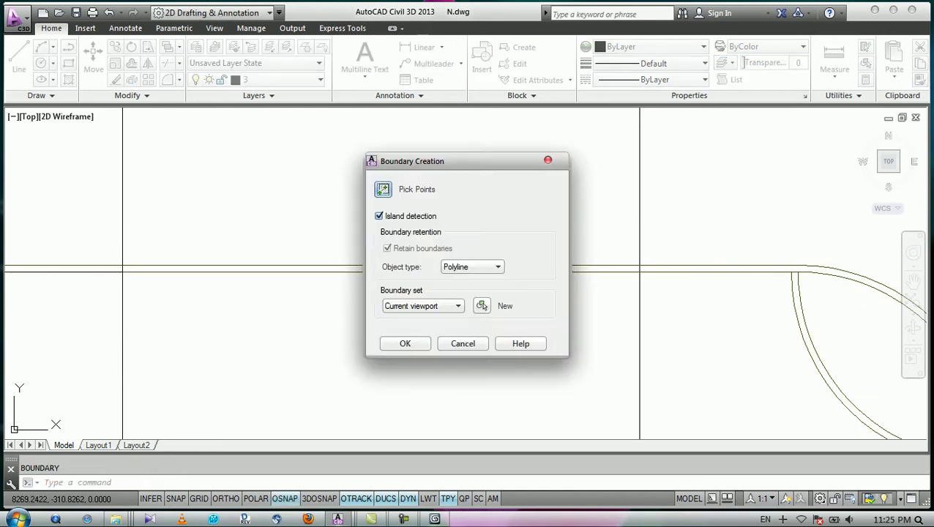
{"action": "left_click", "coordinate": [384, 188]}
{"action": "scroll", "coordinate": [339, 251], "scroll_direction": "down", "scroll_amount": 2}
{"action": "scroll", "coordinate": [556, 300], "scroll_direction": "up", "scroll_amount": 2}
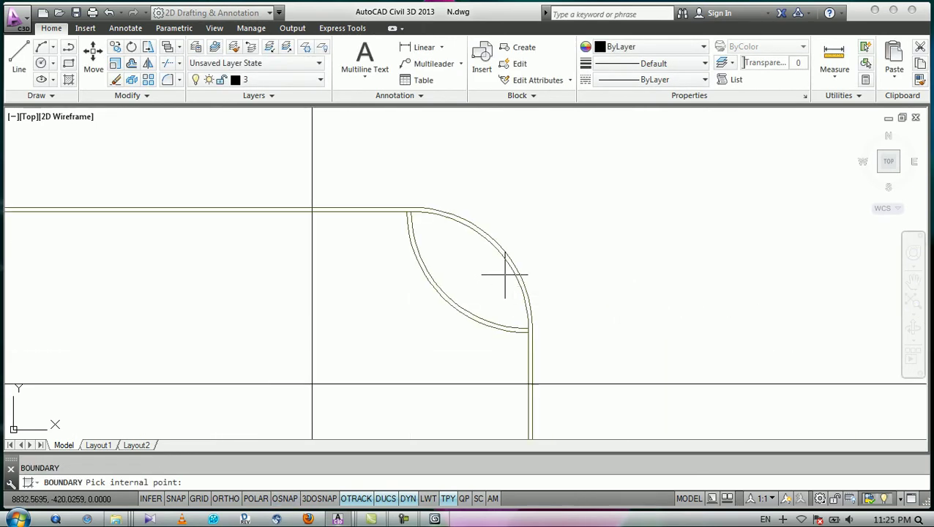
{"action": "left_click", "coordinate": [496, 233]}
{"action": "key", "text": "Return"}
Create a boundary from the curved inner band of the left garden's upper-right corner leaf.
{"action": "key", "text": "Return"}
{"action": "left_click", "coordinate": [383, 189]}
{"action": "scroll", "coordinate": [451, 278], "scroll_direction": "up", "scroll_amount": 2}
{"action": "left_click", "coordinate": [439, 285]}
{"action": "key", "text": "Return"}
Create a boundary of the left garden's central circular ring below the horizontal construction line.
{"action": "scroll", "coordinate": [483, 252], "scroll_direction": "down", "scroll_amount": 4}
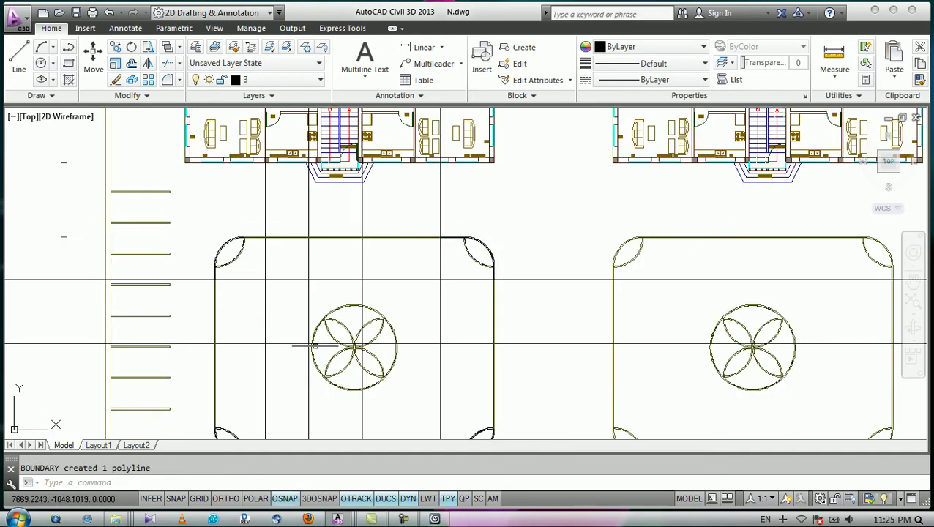
{"action": "scroll", "coordinate": [314, 345], "scroll_direction": "up", "scroll_amount": 5}
{"action": "key", "text": "Return"}
{"action": "left_click", "coordinate": [383, 189]}
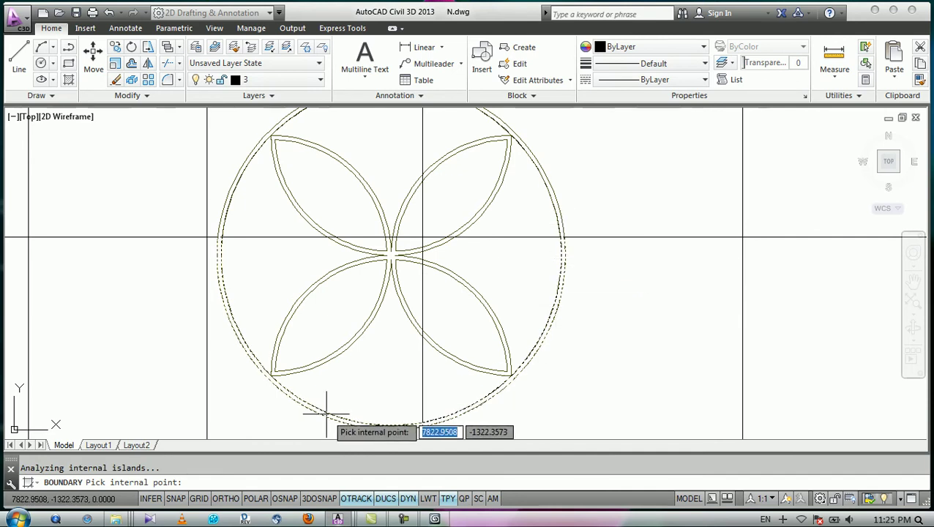
{"action": "key", "text": "Return"}
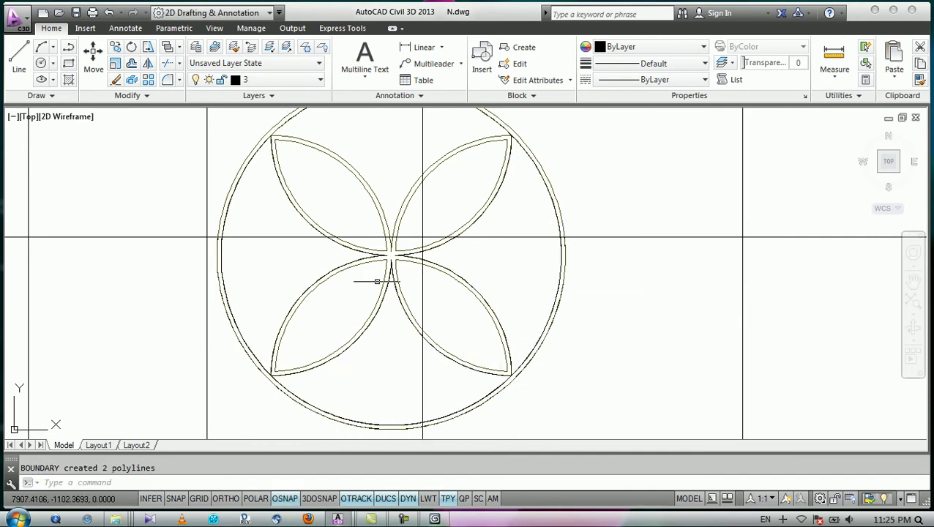
Create a boundary of the left garden's central circular ring above the horizontal construction line.
{"action": "key", "text": "Return"}
{"action": "left_click", "coordinate": [381, 188]}
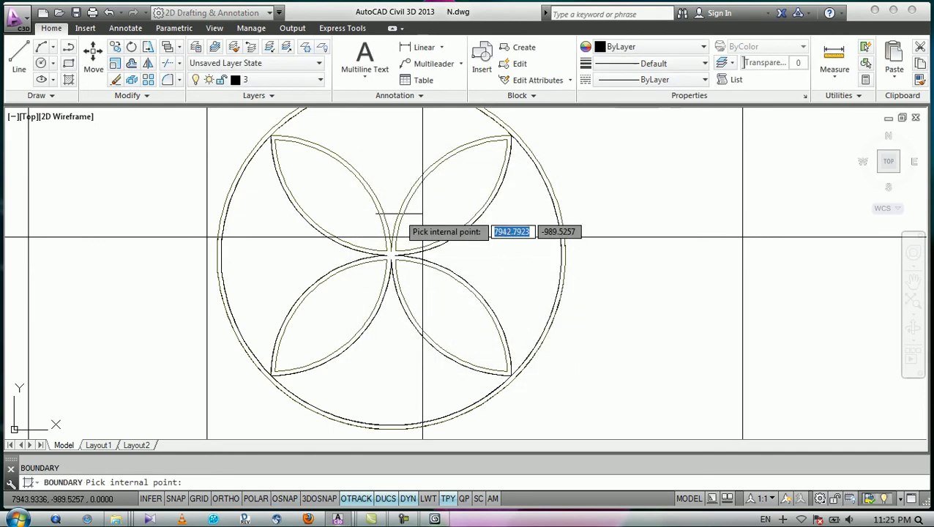
{"action": "middle_click_drag", "start_coordinate": [389, 212], "coordinate": [385, 291]}
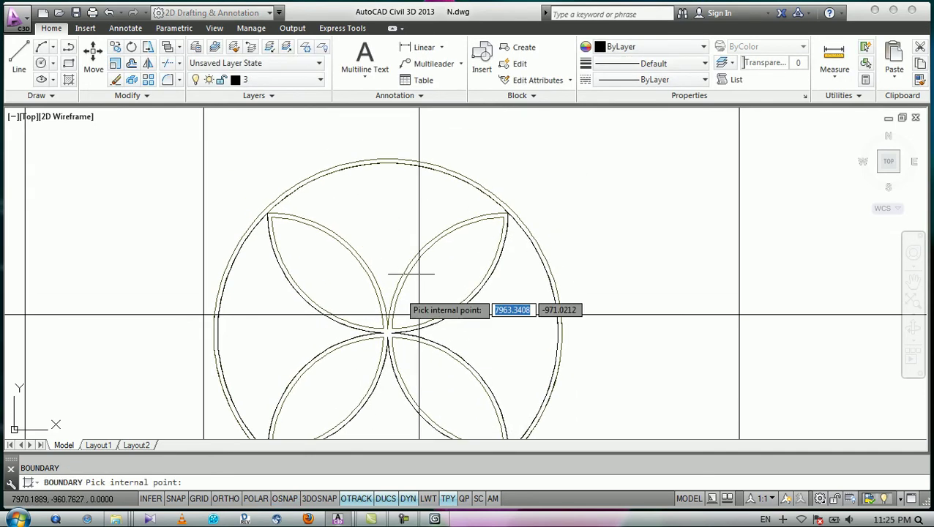
{"action": "left_click", "coordinate": [458, 178]}
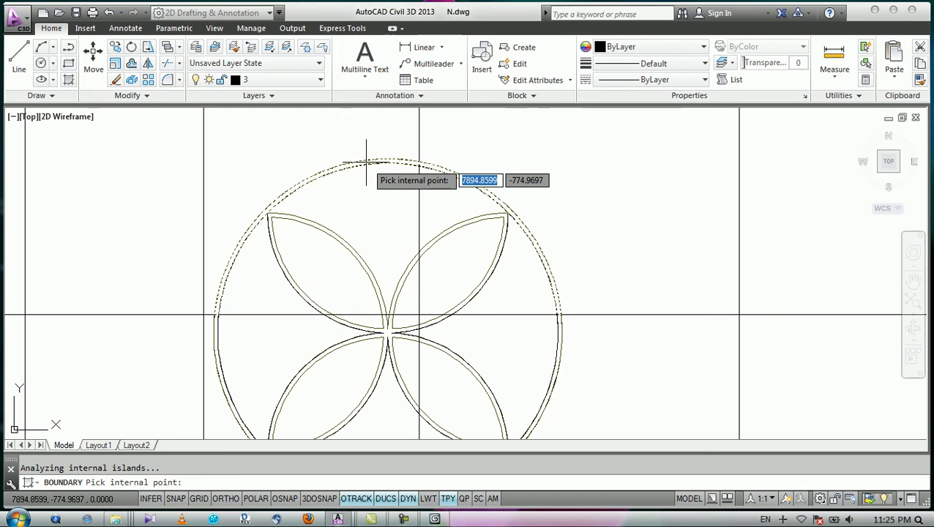
{"action": "key", "text": "Return"}
Erase the horizontal construction line crossing the central circle and the off-centre vertical construction line through it.
{"action": "scroll", "coordinate": [380, 161], "scroll_direction": "down", "scroll_amount": 2}
{"action": "scroll", "coordinate": [393, 235], "scroll_direction": "up", "scroll_amount": 2}
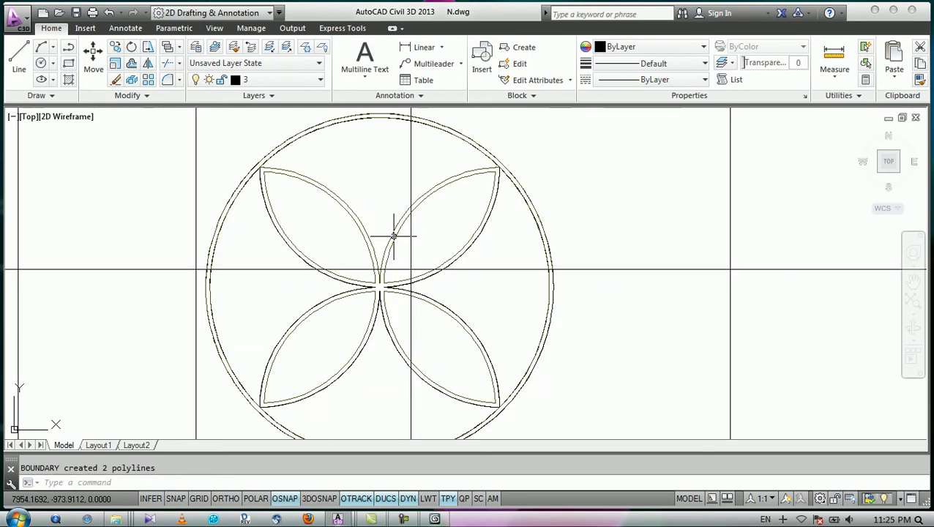
{"action": "left_click", "coordinate": [635, 251]}
{"action": "left_click", "coordinate": [614, 313]}
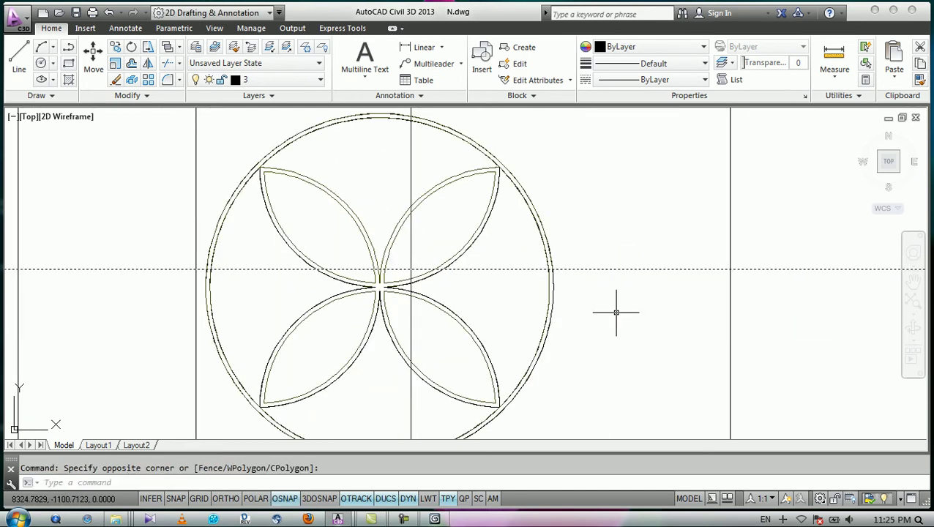
{"action": "left_click", "coordinate": [437, 281]}
{"action": "key", "text": "Delete"}
{"action": "left_click", "coordinate": [429, 242]}
{"action": "left_click", "coordinate": [407, 245]}
{"action": "key", "text": "Delete"}
Draw a vertical construction line through the centre of the left garden's four-petal flower.
{"action": "type", "text": "xl"}
{"action": "key", "text": "Return"}
{"action": "type", "text": "v"}
{"action": "key", "text": "Return"}
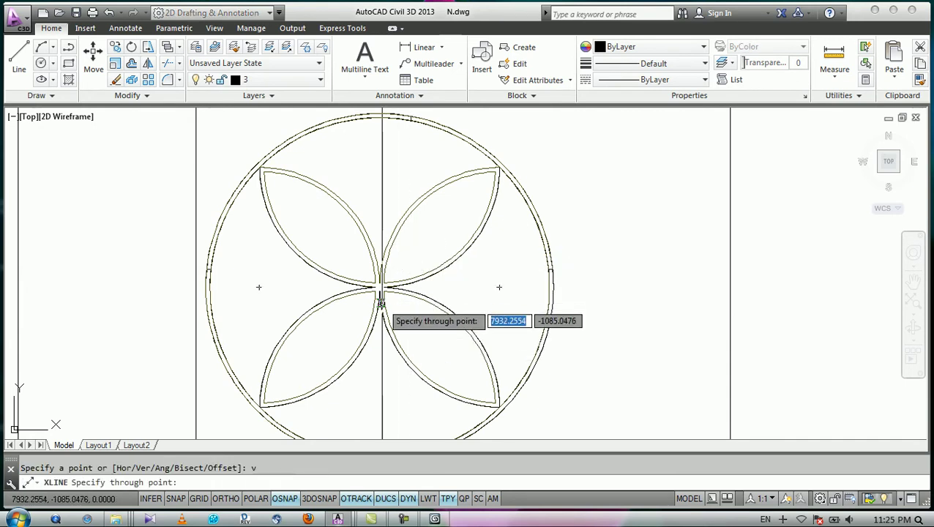
{"action": "scroll", "coordinate": [377, 303], "scroll_direction": "up", "scroll_amount": 3}
{"action": "left_click", "coordinate": [375, 276]}
{"action": "key", "text": "Return"}
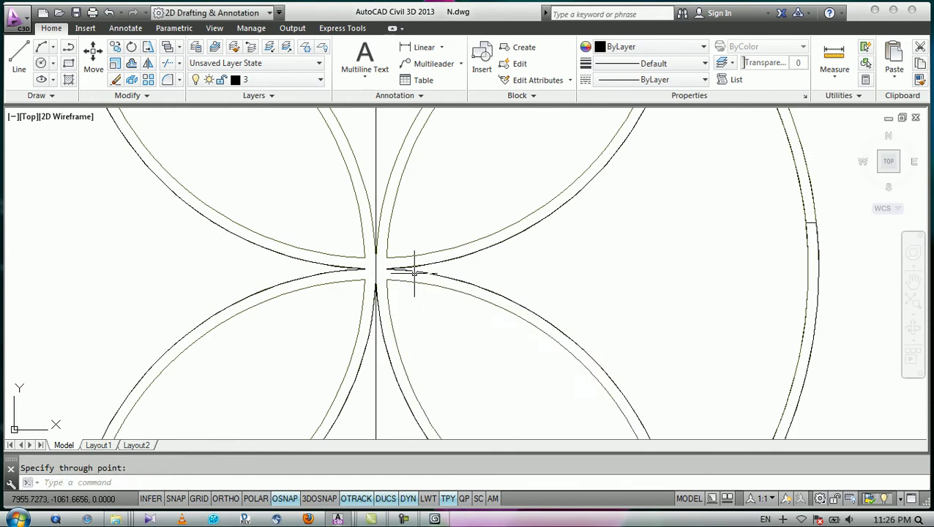
Create boundaries of the flower's petal bands on both sides of the vertical construction line through its centre.
{"action": "scroll", "coordinate": [431, 273], "scroll_direction": "down", "scroll_amount": 3}
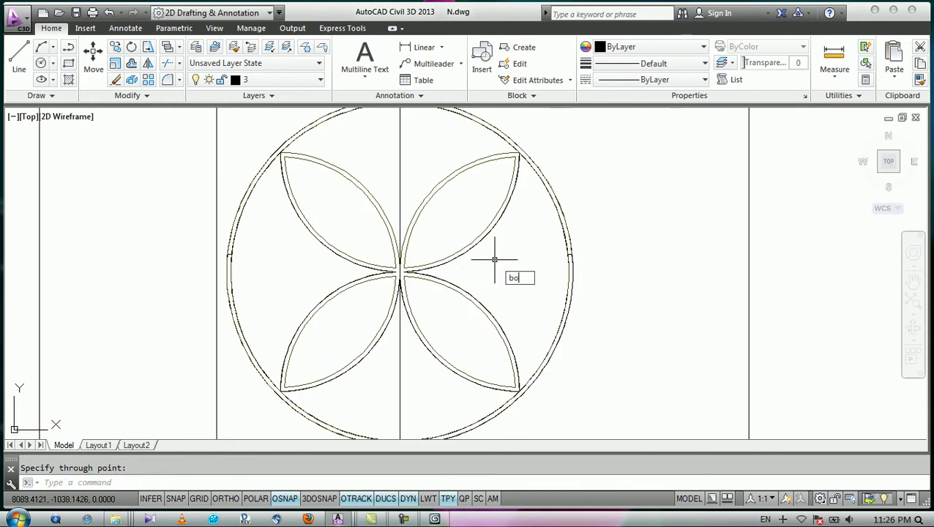
{"action": "type", "text": "bo"}
{"action": "key", "text": "Return"}
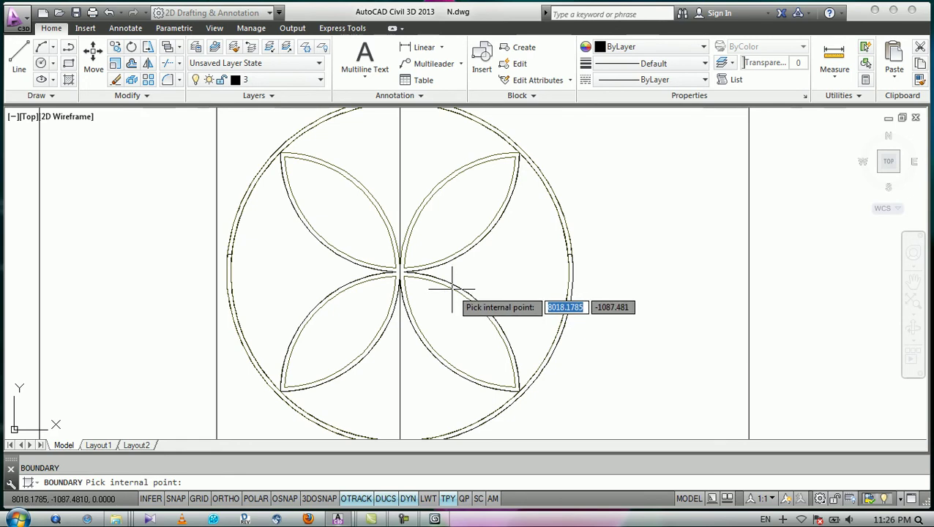
{"action": "left_click", "coordinate": [452, 288]}
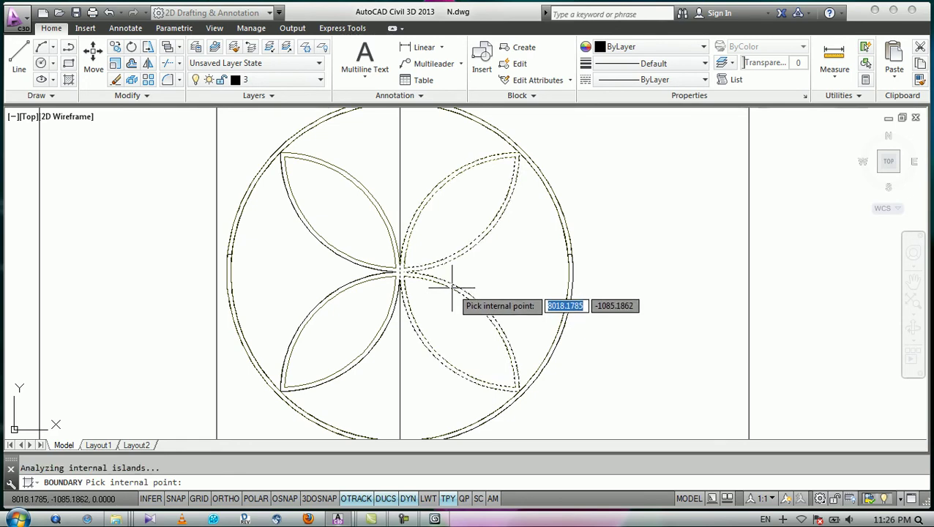
{"action": "key", "text": "Return"}
{"action": "key", "text": "Return"}
{"action": "left_click", "coordinate": [393, 183]}
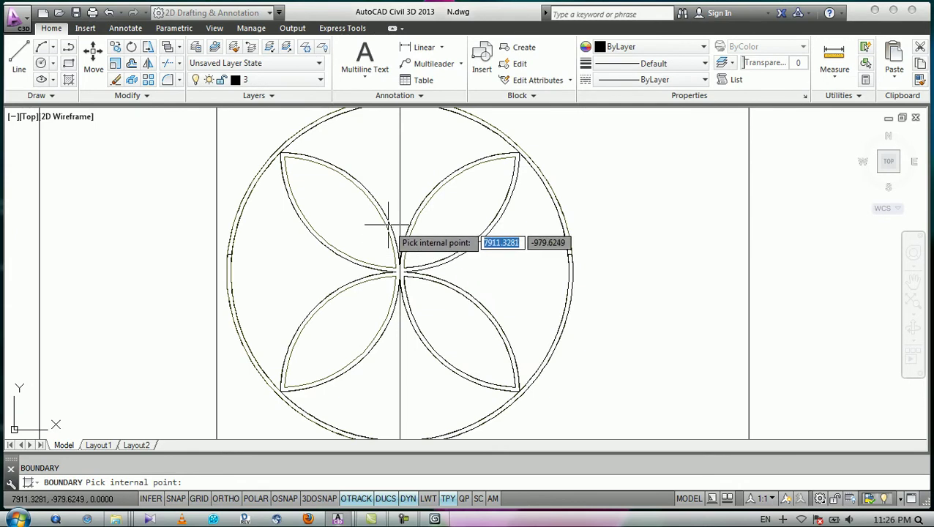
{"action": "key", "text": "Return"}
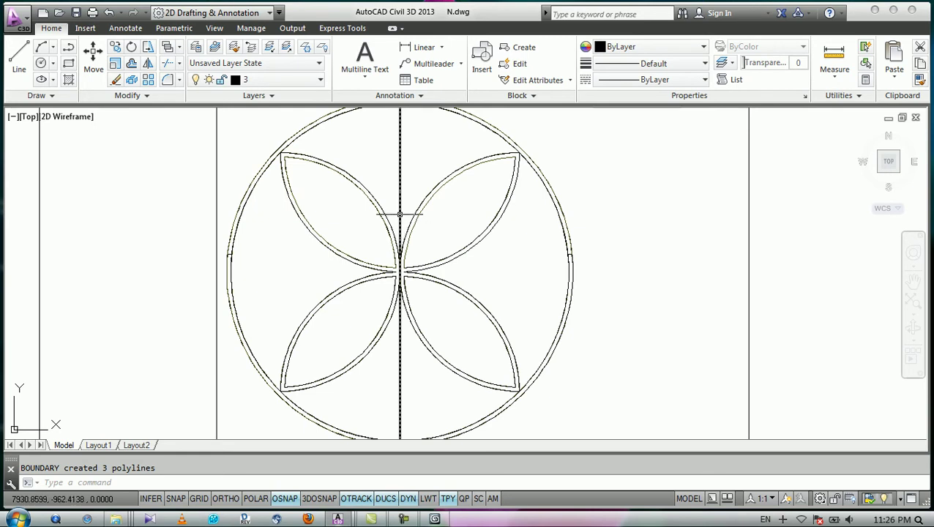
Erase the remaining horizontal construction line and all four vertical construction lines crossing the left garden.
{"action": "middle_click", "coordinate": [422, 244]}
{"action": "scroll", "coordinate": [280, 335], "scroll_direction": "up", "scroll_amount": 4}
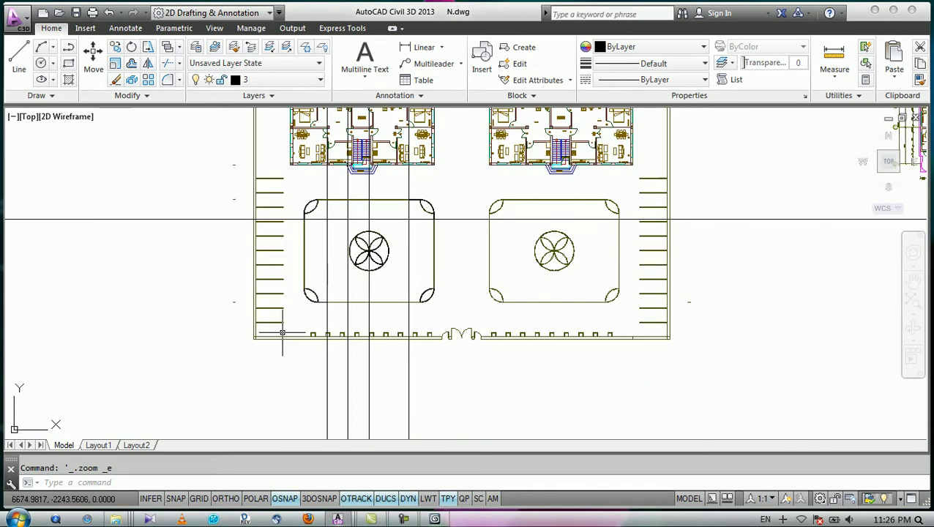
{"action": "scroll", "coordinate": [370, 254], "scroll_direction": "up", "scroll_amount": 4}
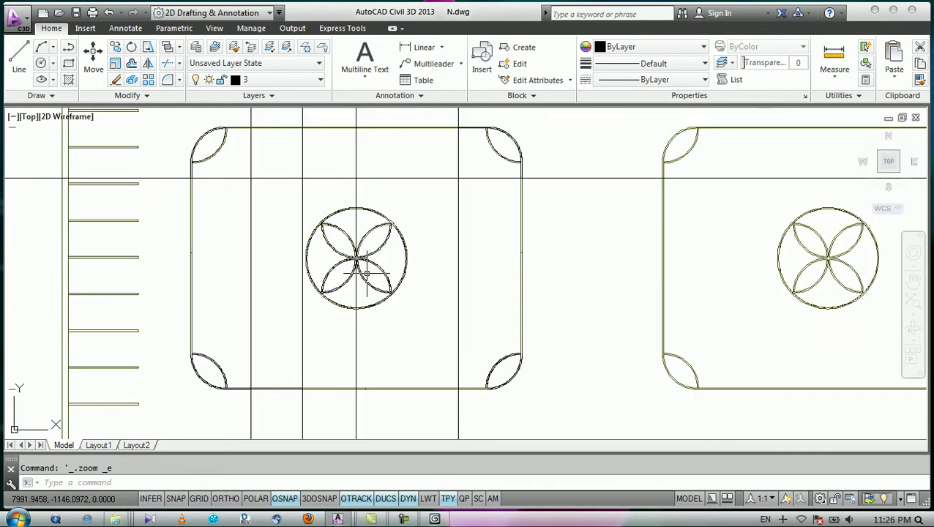
{"action": "scroll", "coordinate": [342, 271], "scroll_direction": "down", "scroll_amount": 3}
{"action": "scroll", "coordinate": [353, 263], "scroll_direction": "up", "scroll_amount": 1}
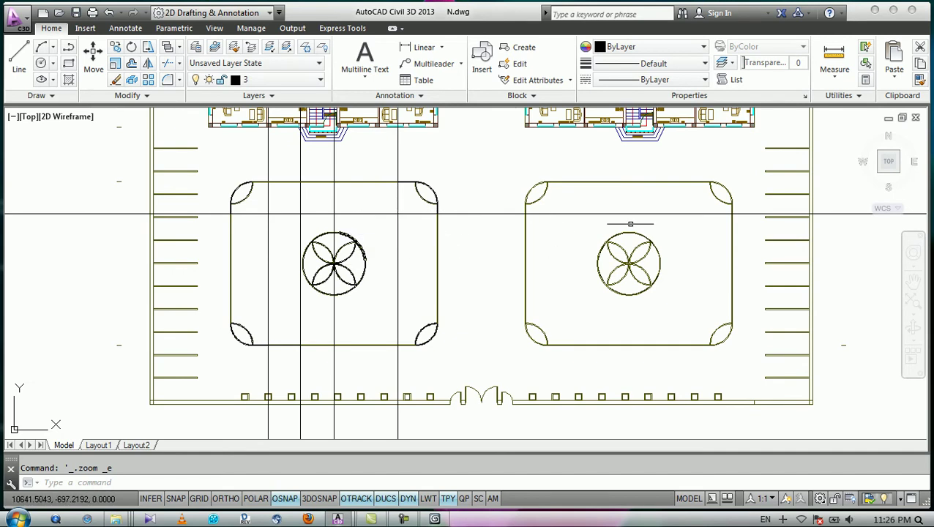
{"action": "scroll", "coordinate": [671, 213], "scroll_direction": "up", "scroll_amount": 2}
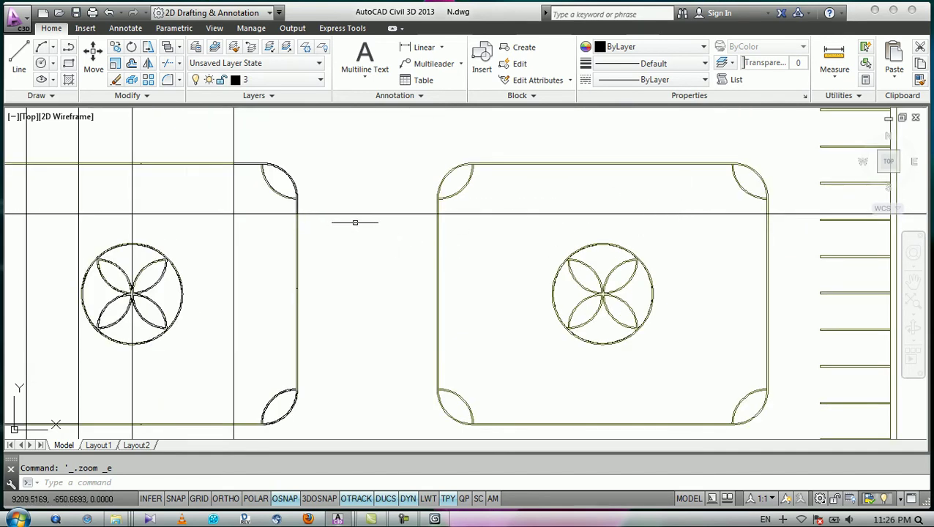
{"action": "scroll", "coordinate": [521, 234], "scroll_direction": "down", "scroll_amount": 2}
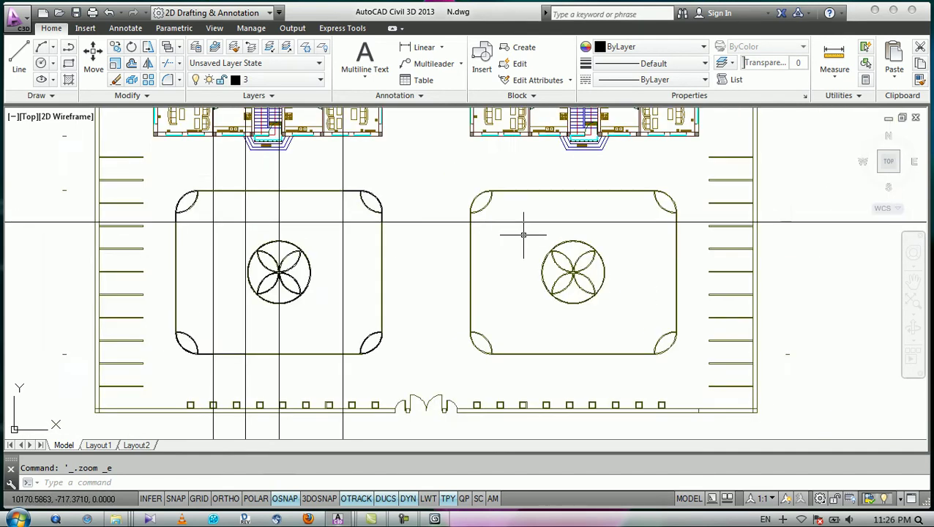
{"action": "left_click", "coordinate": [363, 167]}
{"action": "left_click", "coordinate": [182, 173]}
{"action": "left_click", "coordinate": [167, 203]}
{"action": "left_click", "coordinate": [155, 228]}
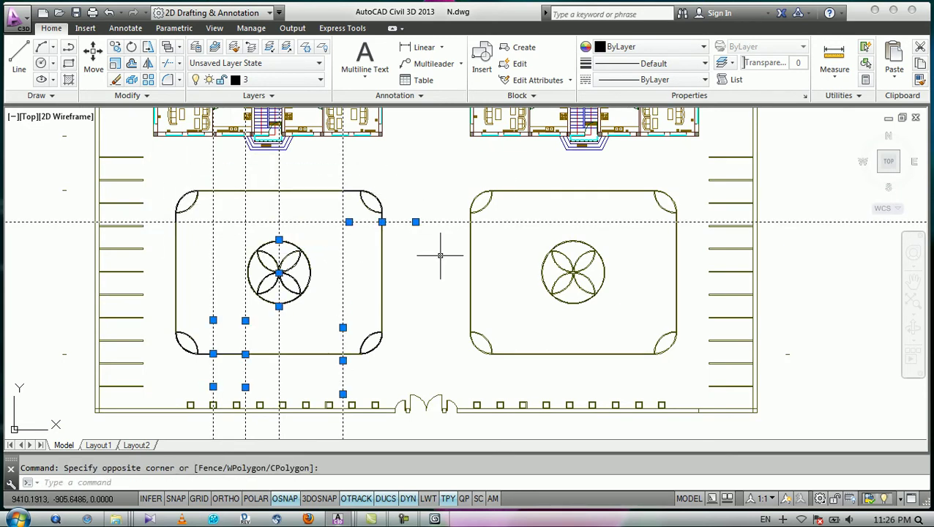
{"action": "key", "text": "Return"}
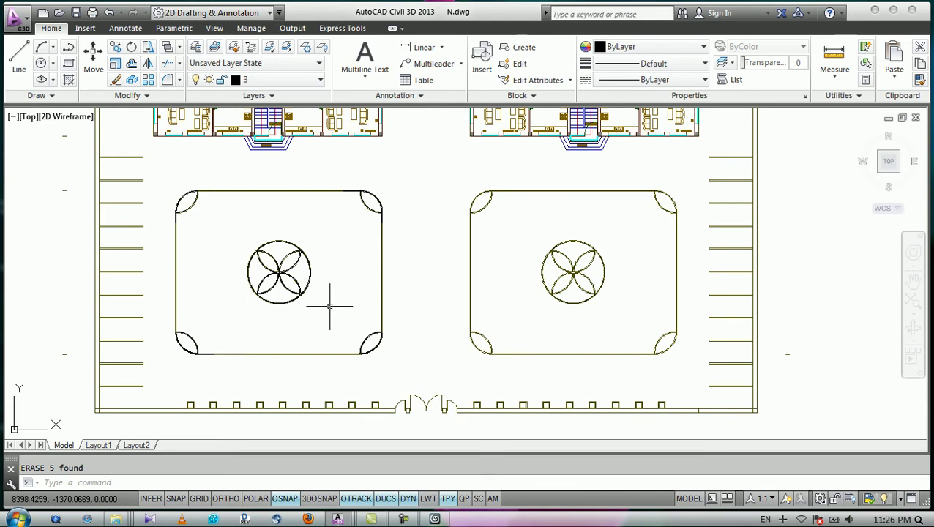
Use Quick Select to select the objects on layer 2 within the left garden only.
{"action": "left_click", "coordinate": [417, 268]}
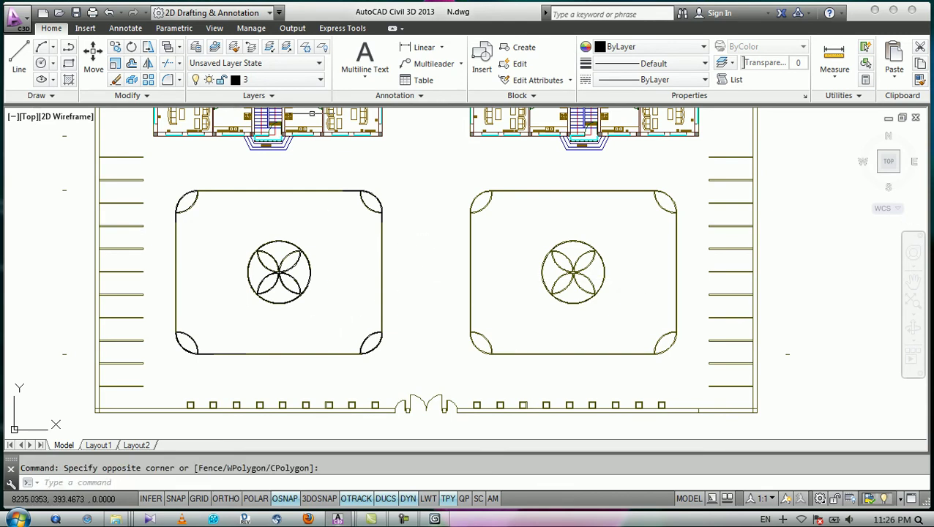
{"action": "type", "text": "qs"}
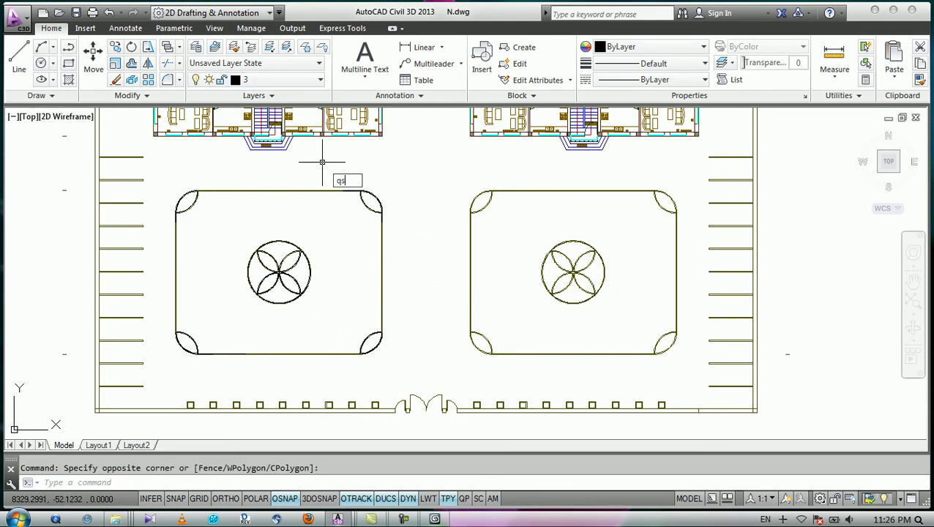
{"action": "key", "text": "Return"}
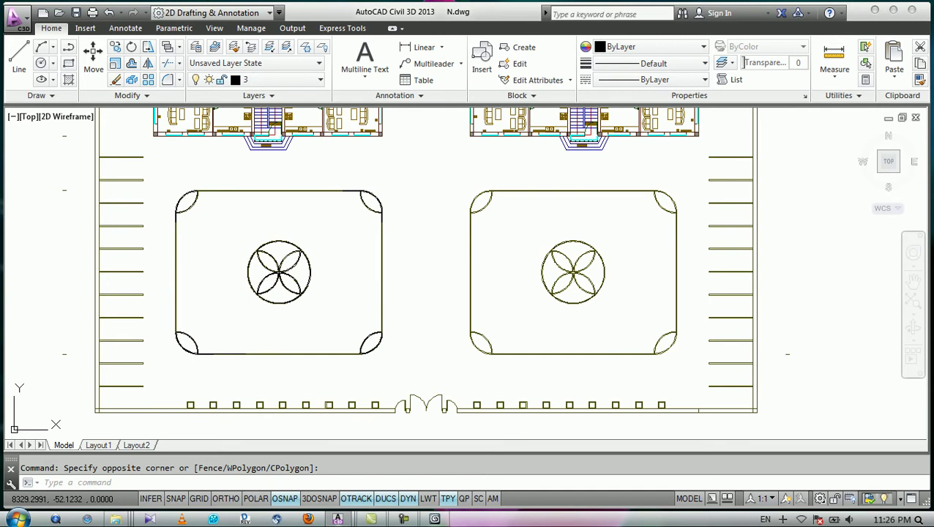
{"action": "left_click", "coordinate": [441, 174]}
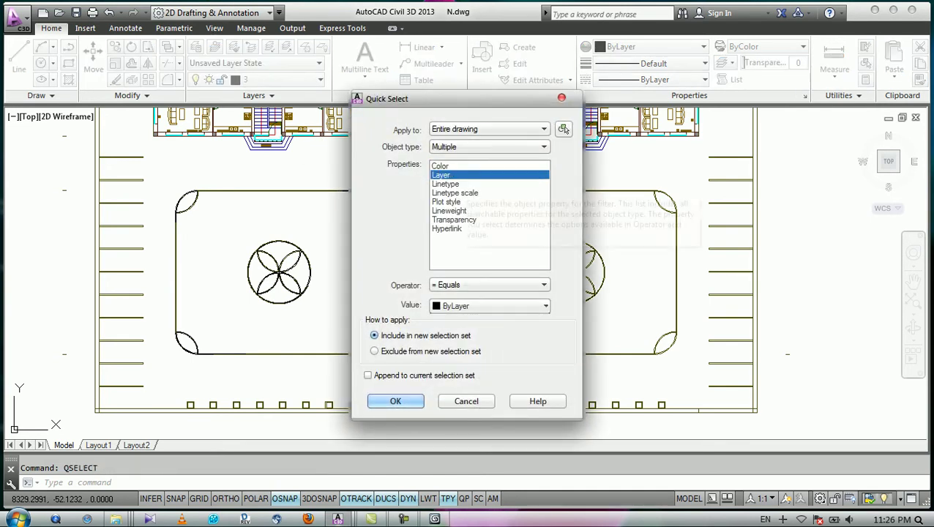
{"action": "left_click", "coordinate": [497, 307]}
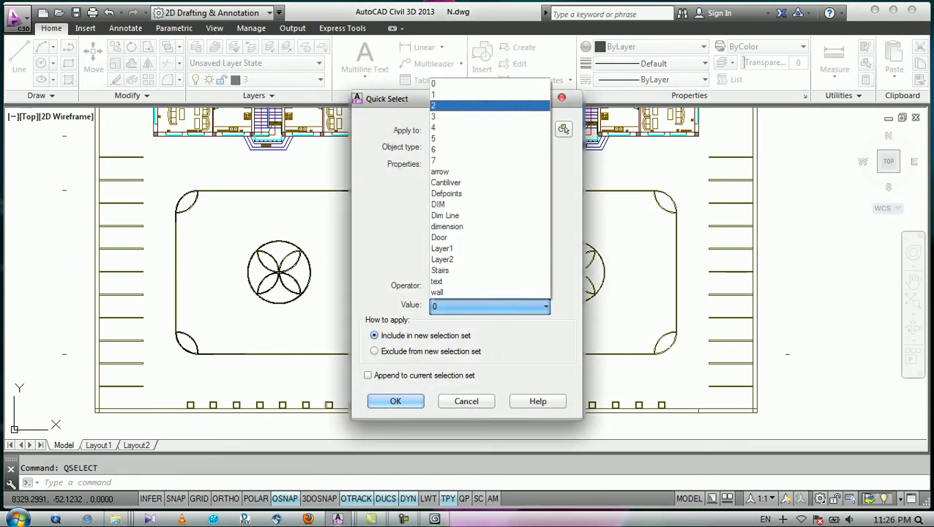
{"action": "key", "text": "Return"}
{"action": "left_click", "coordinate": [563, 129]}
{"action": "scroll", "coordinate": [406, 209], "scroll_direction": "down", "scroll_amount": 2}
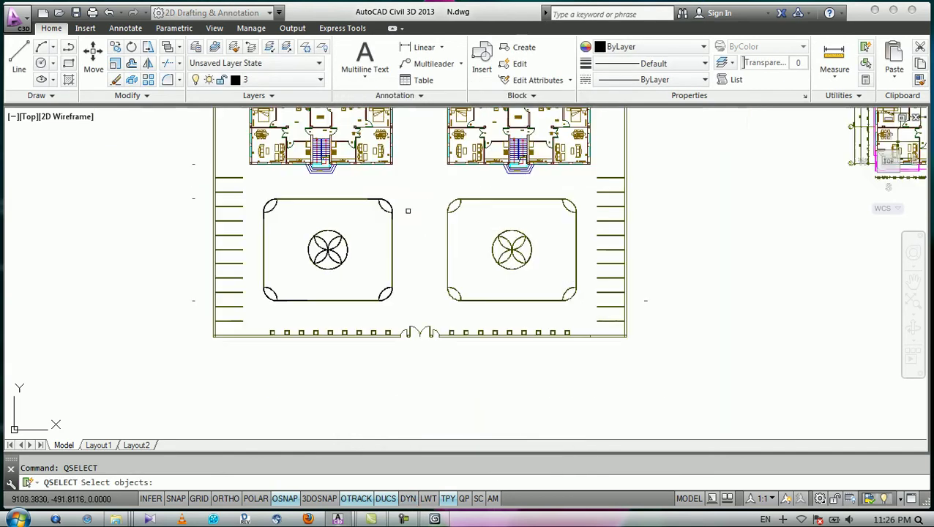
{"action": "left_click", "coordinate": [416, 175]}
{"action": "left_click", "coordinate": [250, 311]}
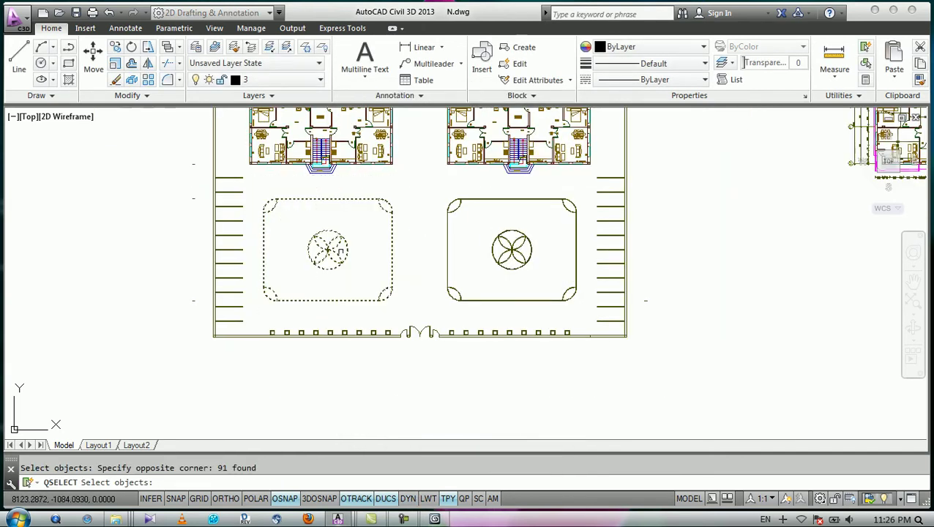
{"action": "key", "text": "Return"}
{"action": "key", "text": "Return"}
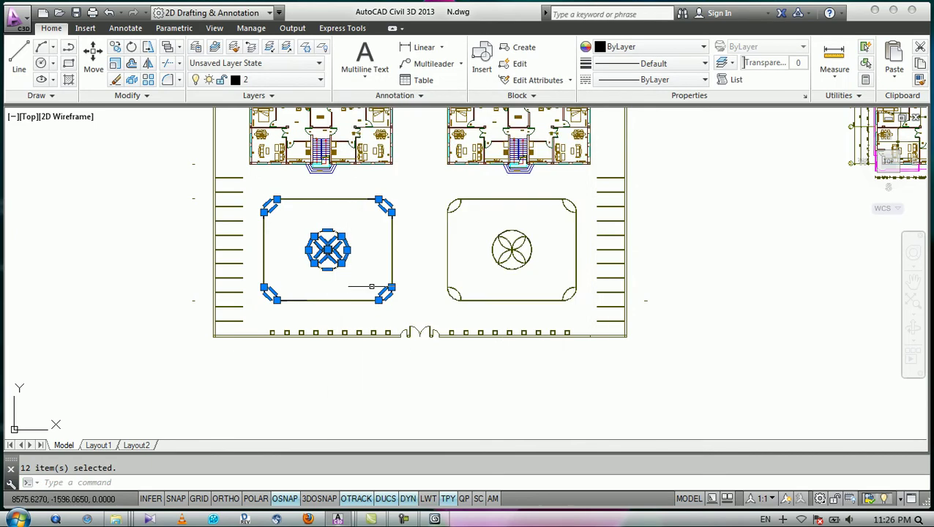
Mirror the selected left-garden outlines onto the right garden about a vertical axis through the main gate's centre, keeping the originals, and save the drawing.
{"action": "scroll", "coordinate": [373, 272], "scroll_direction": "up", "scroll_amount": 4}
{"action": "type", "text": "MI"}
{"action": "key", "text": "Return"}
{"action": "scroll", "coordinate": [387, 352], "scroll_direction": "down", "scroll_amount": 2}
{"action": "scroll", "coordinate": [461, 354], "scroll_direction": "up", "scroll_amount": 5}
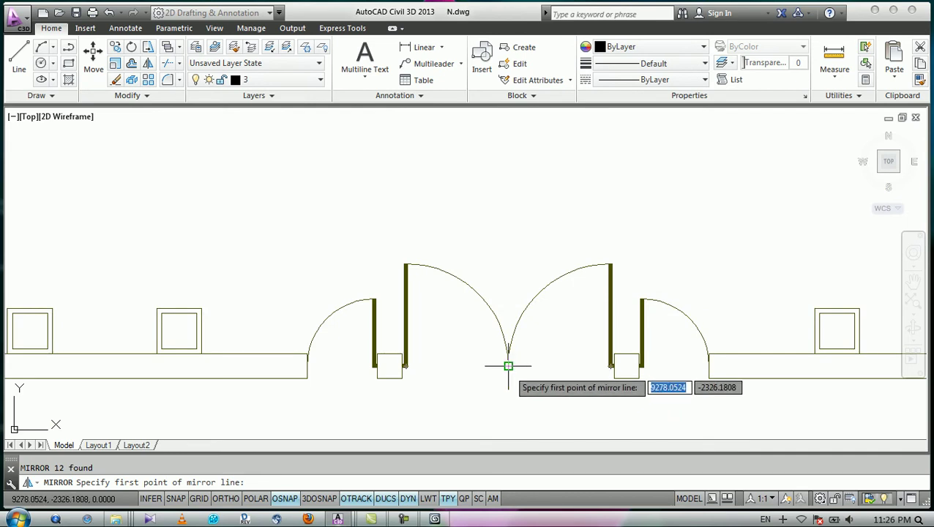
{"action": "left_click", "coordinate": [508, 365]}
{"action": "left_click", "coordinate": [226, 498]}
{"action": "left_click", "coordinate": [502, 180]}
{"action": "key", "text": "Return"}
{"action": "scroll", "coordinate": [395, 208], "scroll_direction": "down", "scroll_amount": 6}
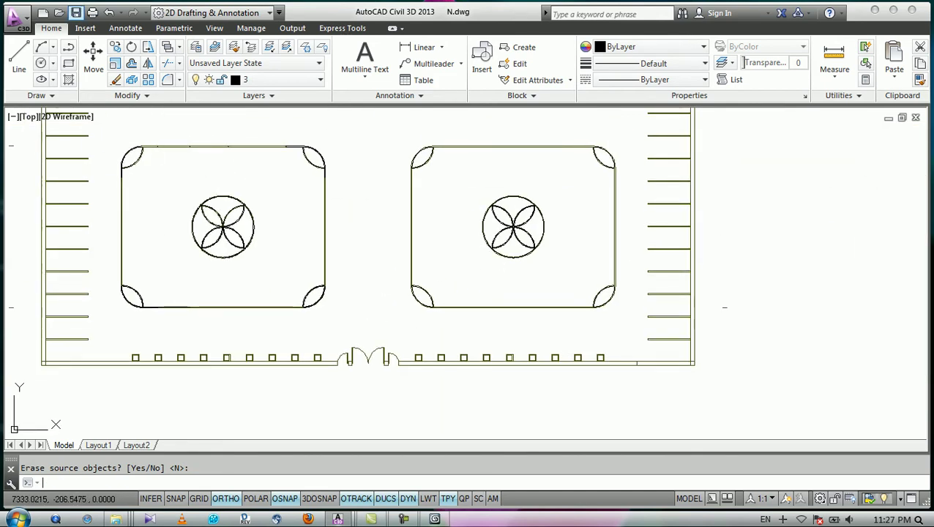
{"action": "left_click", "coordinate": [75, 13]}
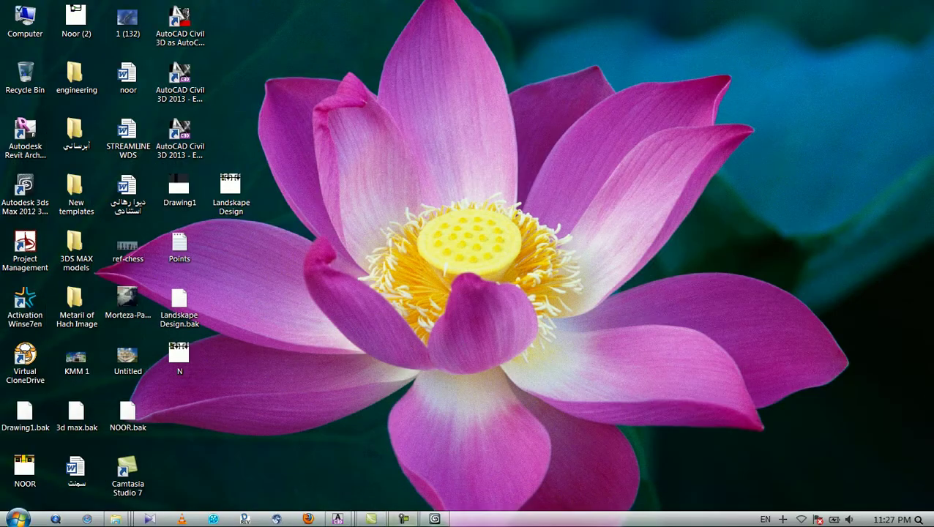
Switch to 3ds Max and import the layer 3 garden outlines from the AutoCAD drawing.
{"action": "left_click", "coordinate": [435, 518]}
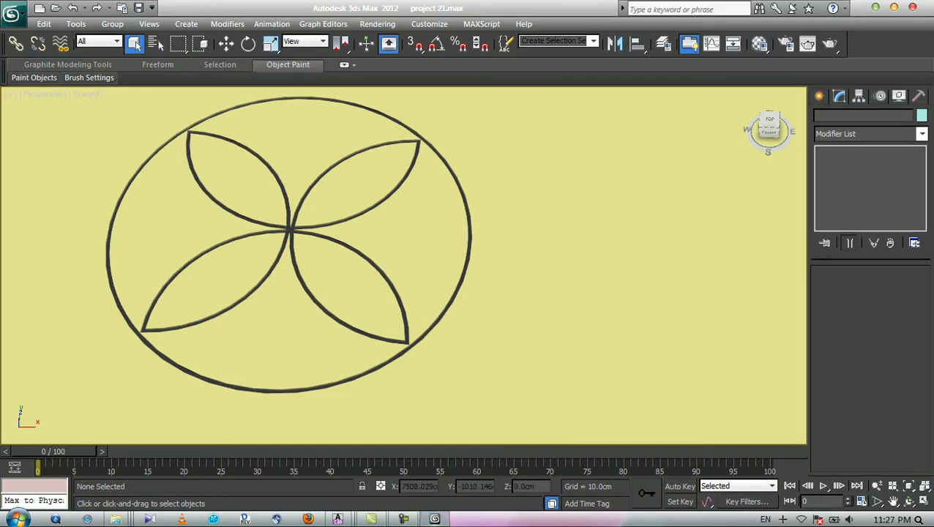
{"action": "left_click", "coordinate": [13, 12]}
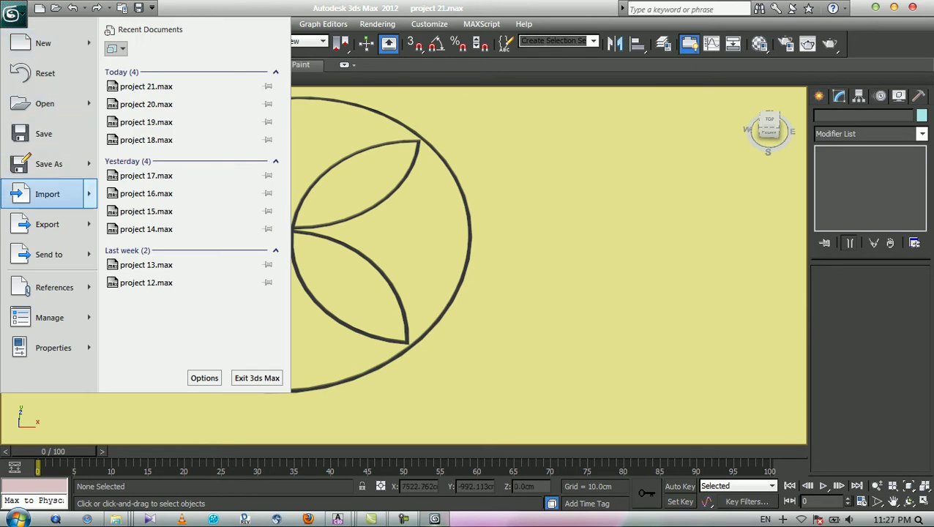
{"action": "left_click", "coordinate": [47, 194]}
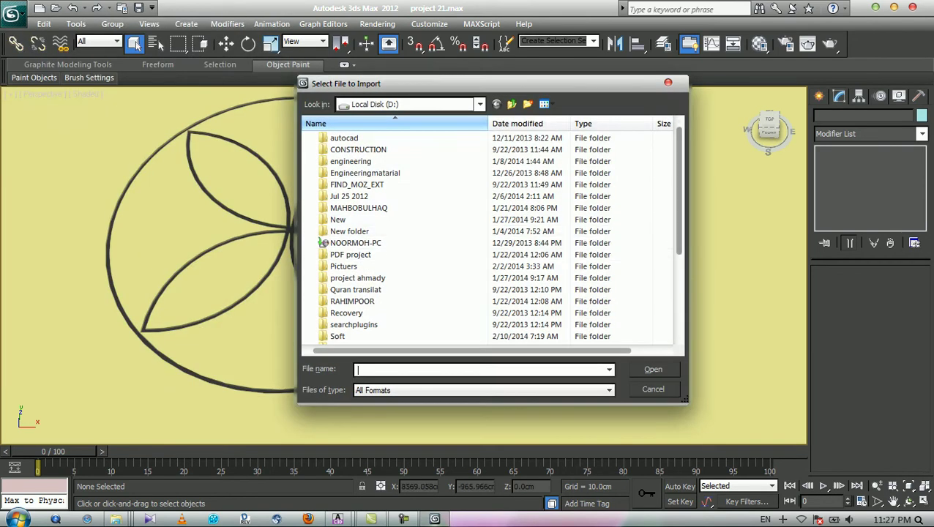
{"action": "left_click_drag", "start_coordinate": [679, 243], "coordinate": [679, 324]}
{"action": "left_click", "coordinate": [331, 337]}
{"action": "left_click", "coordinate": [653, 369]}
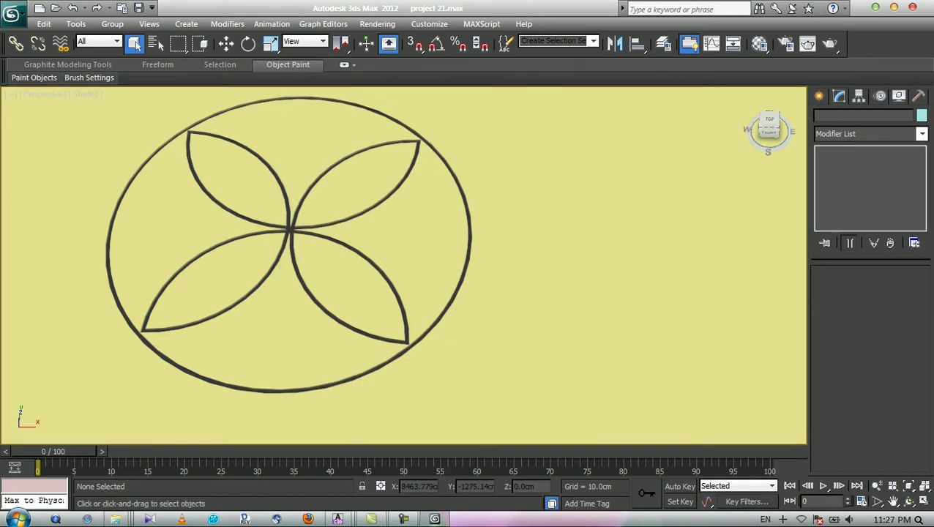
{"action": "left_click", "coordinate": [365, 157]}
{"action": "left_click", "coordinate": [554, 161]}
{"action": "left_click", "coordinate": [495, 452]}
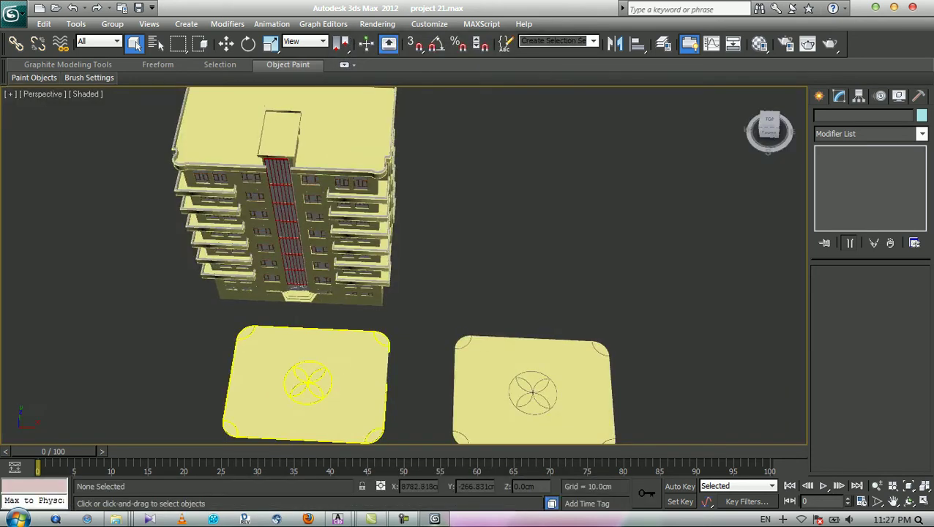
Examine how the imported outlines sit on the left garden's edges and central flower compared with the right garden.
{"action": "middle_click_drag", "start_coordinate": [430, 344], "coordinate": [410, 280]}
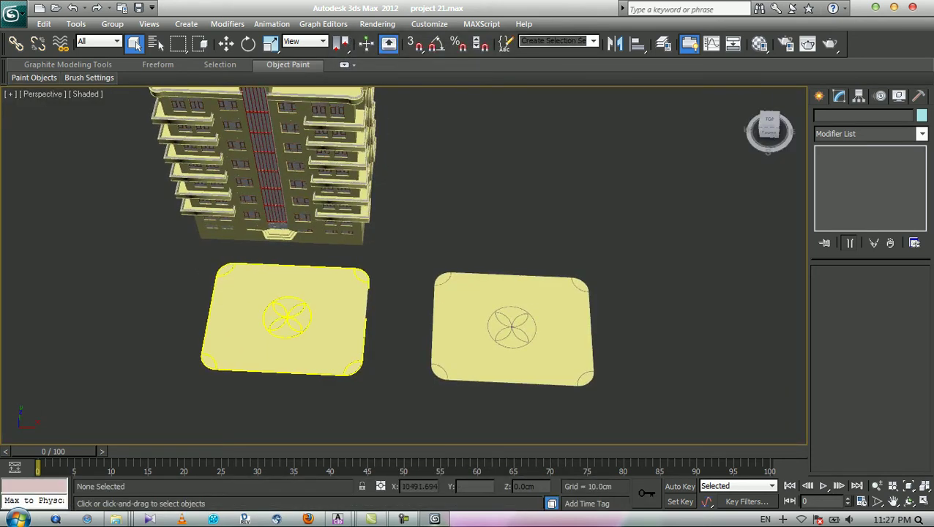
{"action": "scroll", "coordinate": [412, 324], "scroll_direction": "up", "scroll_amount": 8}
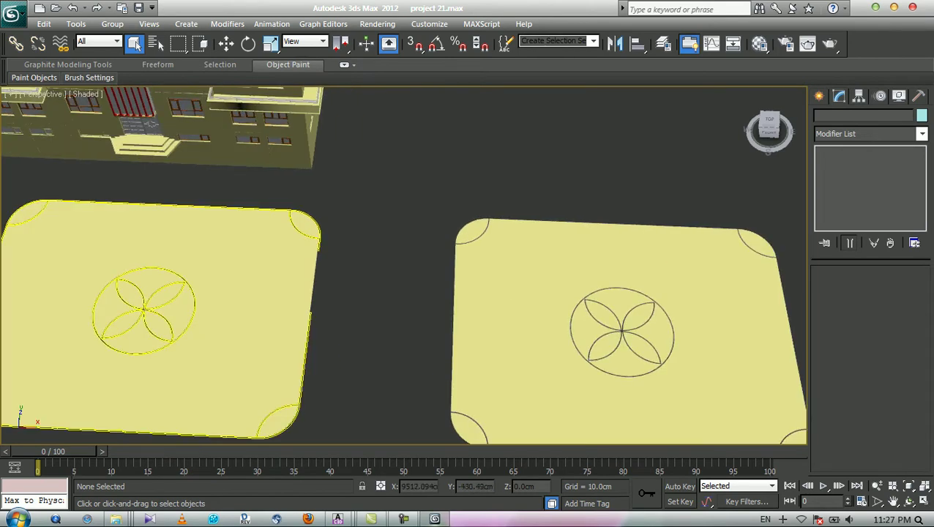
{"action": "scroll", "coordinate": [410, 307], "scroll_direction": "down", "scroll_amount": 2}
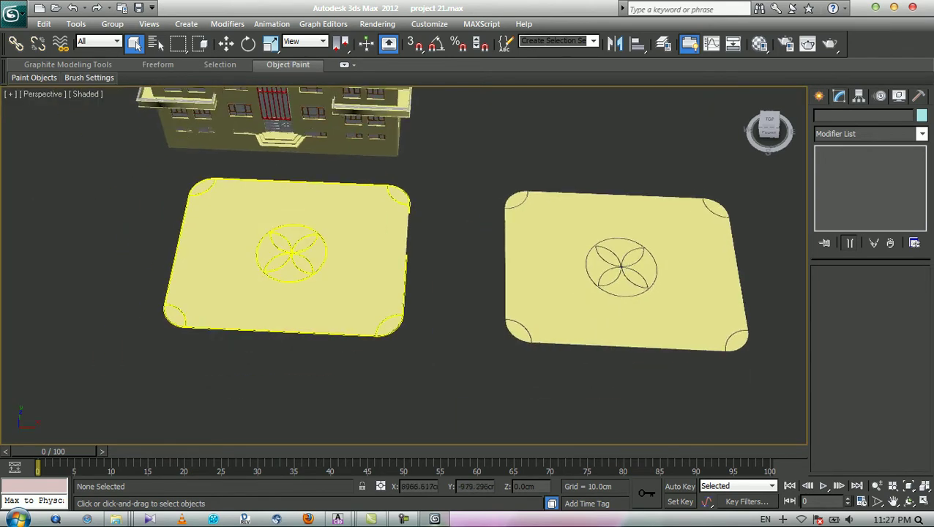
{"action": "scroll", "coordinate": [410, 308], "scroll_direction": "up", "scroll_amount": 7}
{"action": "scroll", "coordinate": [410, 257], "scroll_direction": "up", "scroll_amount": 1}
{"action": "middle_click_drag", "start_coordinate": [410, 241], "coordinate": [565, 275]}
{"action": "scroll", "coordinate": [416, 327], "scroll_direction": "down", "scroll_amount": 1}
{"action": "scroll", "coordinate": [416, 327], "scroll_direction": "down", "scroll_amount": 1}
{"action": "scroll", "coordinate": [438, 308], "scroll_direction": "down", "scroll_amount": 1}
{"action": "scroll", "coordinate": [438, 308], "scroll_direction": "down", "scroll_amount": 1}
{"action": "scroll", "coordinate": [565, 276], "scroll_direction": "up", "scroll_amount": 1}
{"action": "scroll", "coordinate": [403, 235], "scroll_direction": "up", "scroll_amount": 3}
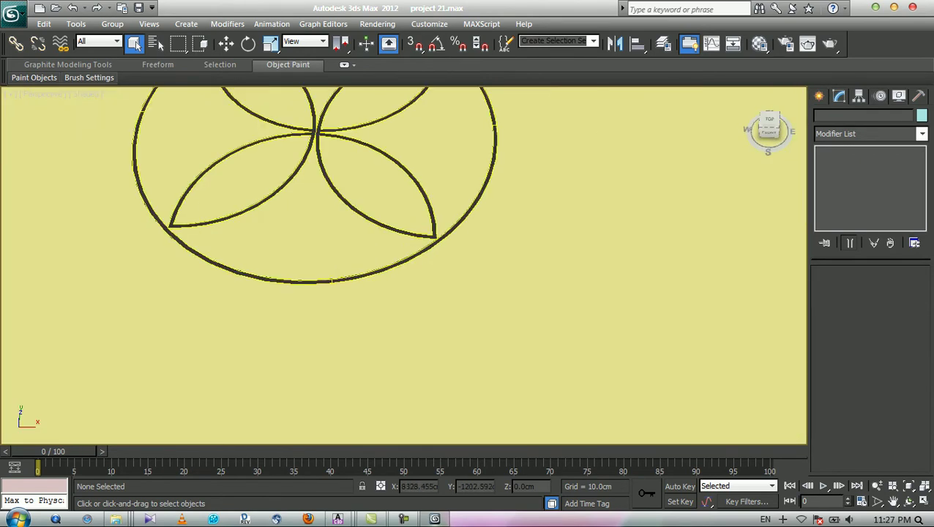
{"action": "scroll", "coordinate": [541, 264], "scroll_direction": "down", "scroll_amount": 2}
{"action": "middle_click_drag", "start_coordinate": [541, 264], "coordinate": [373, 299]}
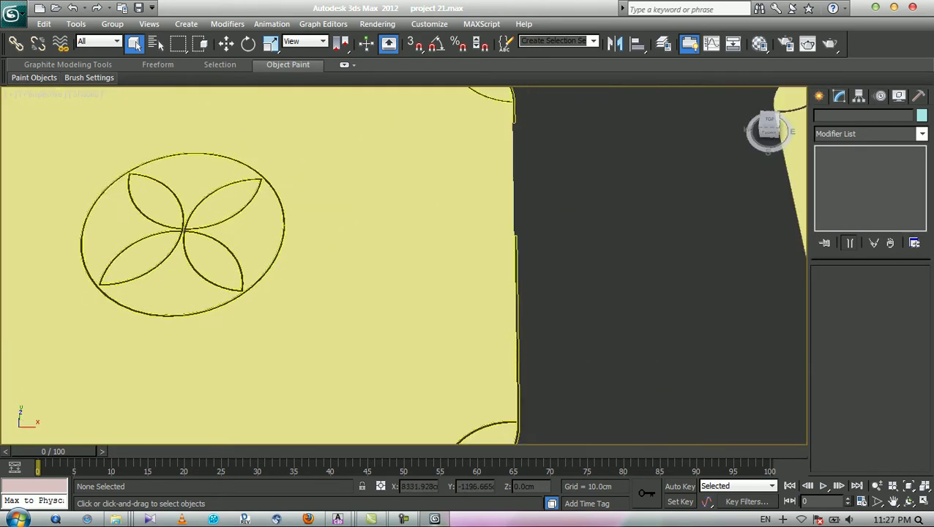
{"action": "scroll", "coordinate": [374, 298], "scroll_direction": "up", "scroll_amount": 1}
Extrude the imported left-garden outline spline by 9.5 cm.
{"action": "left_click", "coordinate": [560, 293]}
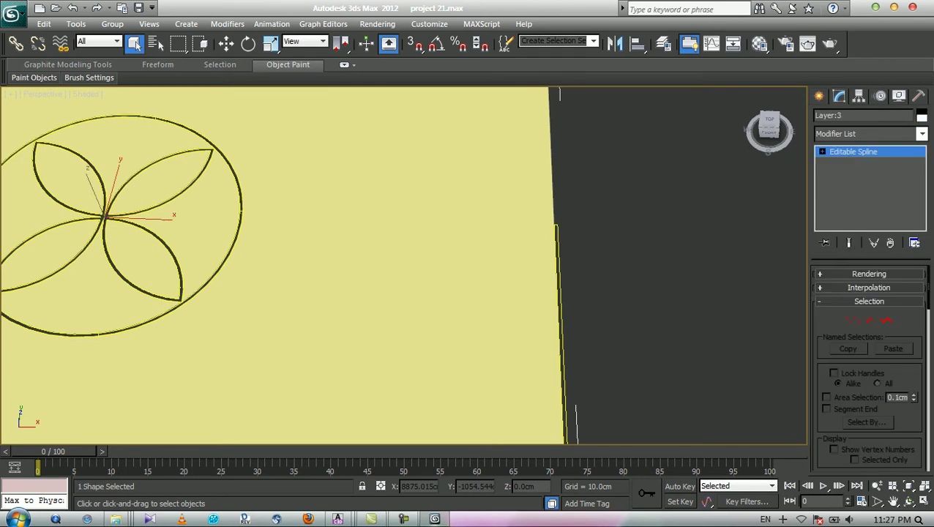
{"action": "left_click", "coordinate": [922, 133]}
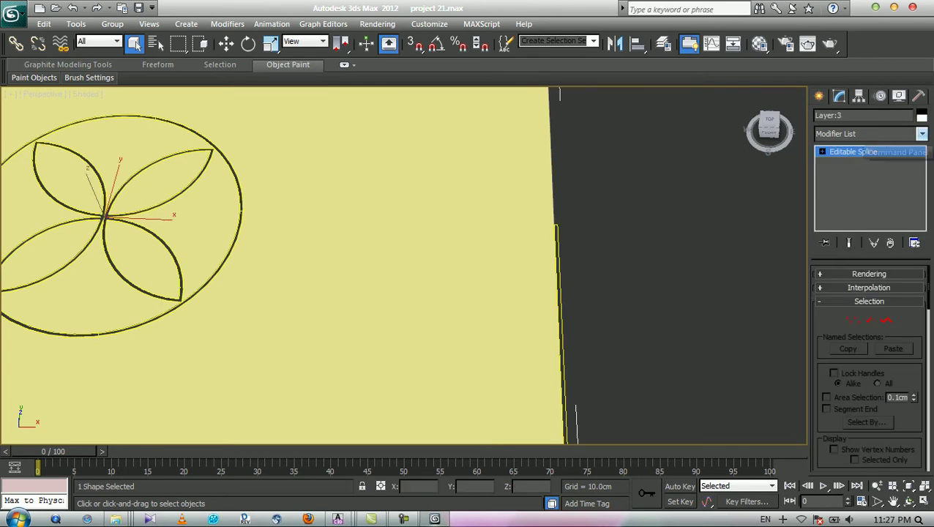
{"action": "type", "text": "ex"}
{"action": "key", "text": "Return"}
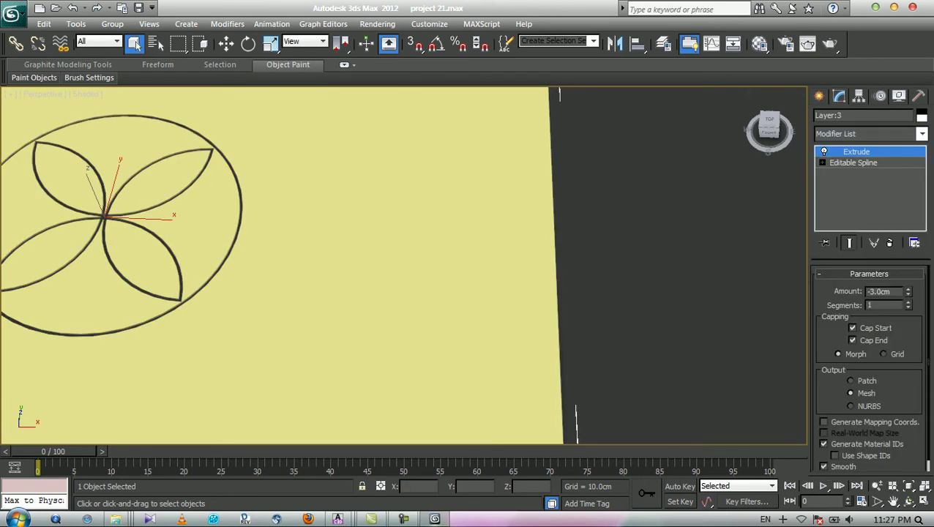
{"action": "double_click", "coordinate": [882, 291]}
{"action": "type", "text": "10"}
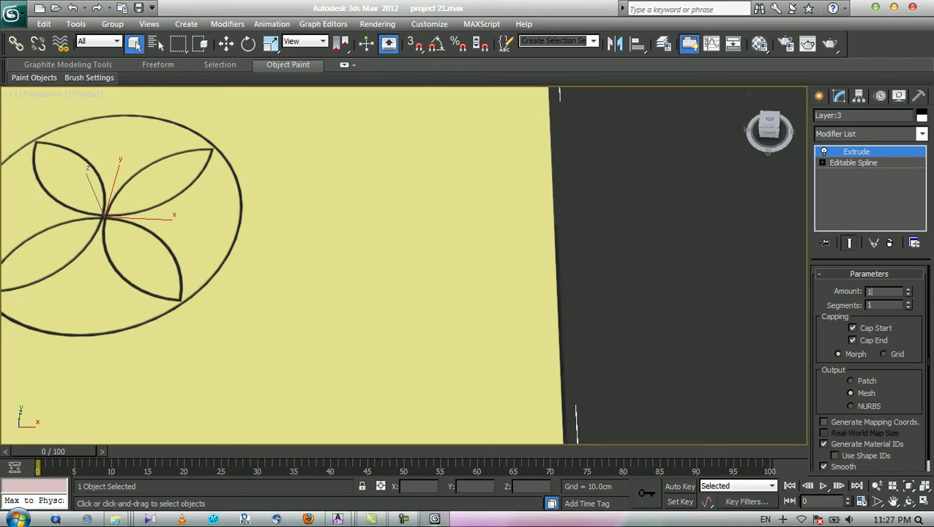
{"action": "key", "text": "Return"}
Apply the yellow 01 - Default material to the left garden's extruded borders.
{"action": "scroll", "coordinate": [292, 292], "scroll_direction": "down", "scroll_amount": 1}
{"action": "middle_click_drag", "start_coordinate": [293, 293], "coordinate": [308, 276]}
{"action": "scroll", "coordinate": [307, 276], "scroll_direction": "down", "scroll_amount": 2}
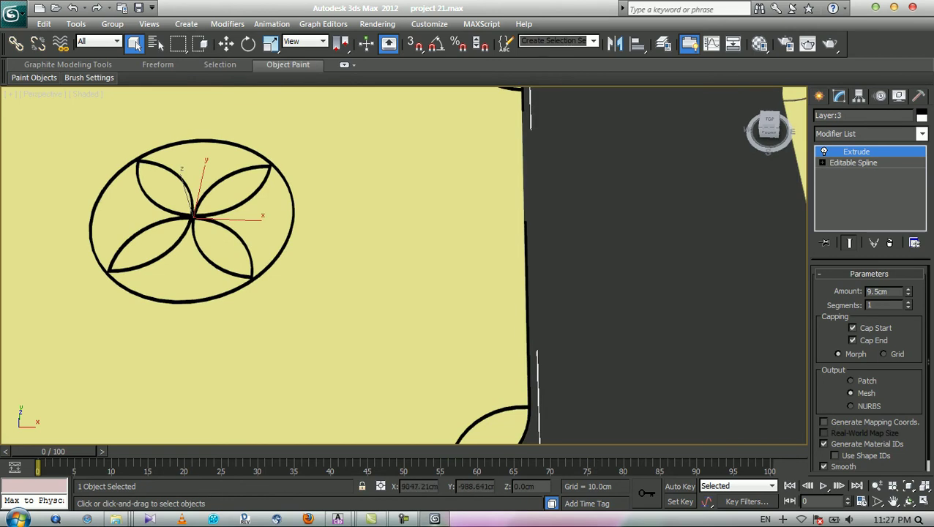
{"action": "left_click", "coordinate": [651, 242]}
{"action": "left_click", "coordinate": [759, 44]}
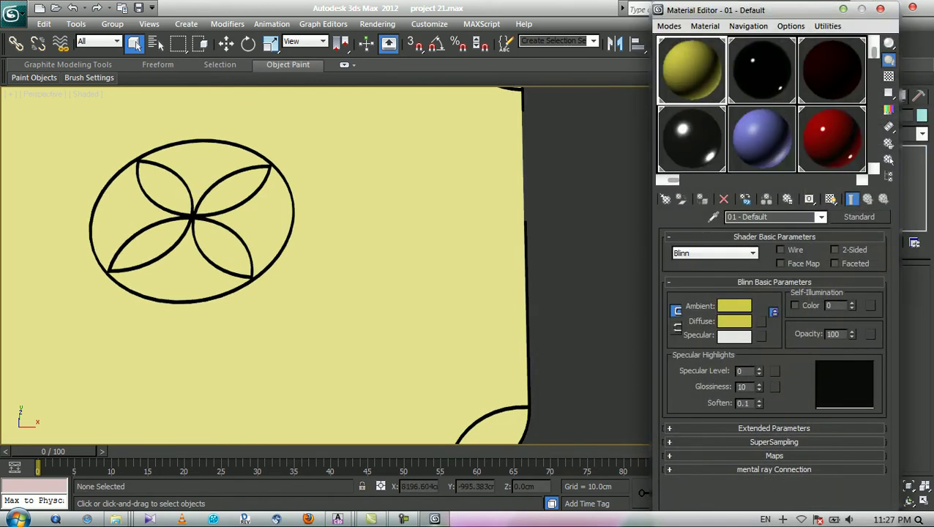
{"action": "left_click_drag", "start_coordinate": [691, 70], "coordinate": [292, 212]}
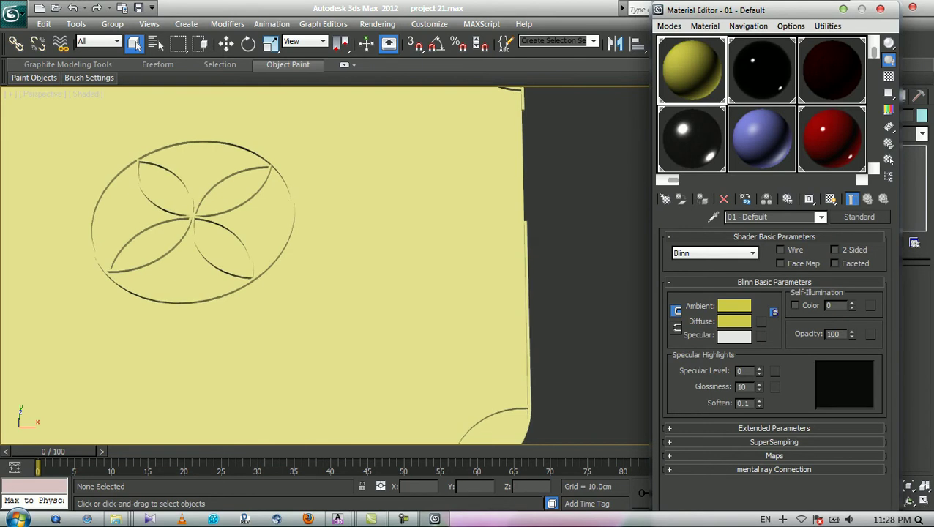
{"action": "left_click", "coordinate": [881, 9]}
Inspect the raised borders of the left garden's central flower, circle and corner leaves from low angles.
{"action": "left_click", "coordinate": [909, 501]}
{"action": "left_click_drag", "start_coordinate": [404, 307], "coordinate": [405, 236]}
{"action": "scroll", "coordinate": [405, 265], "scroll_direction": "down", "scroll_amount": 2}
{"action": "middle_click_drag", "start_coordinate": [405, 265], "coordinate": [464, 211]}
{"action": "middle_click_drag", "start_coordinate": [410, 245], "coordinate": [484, 247]}
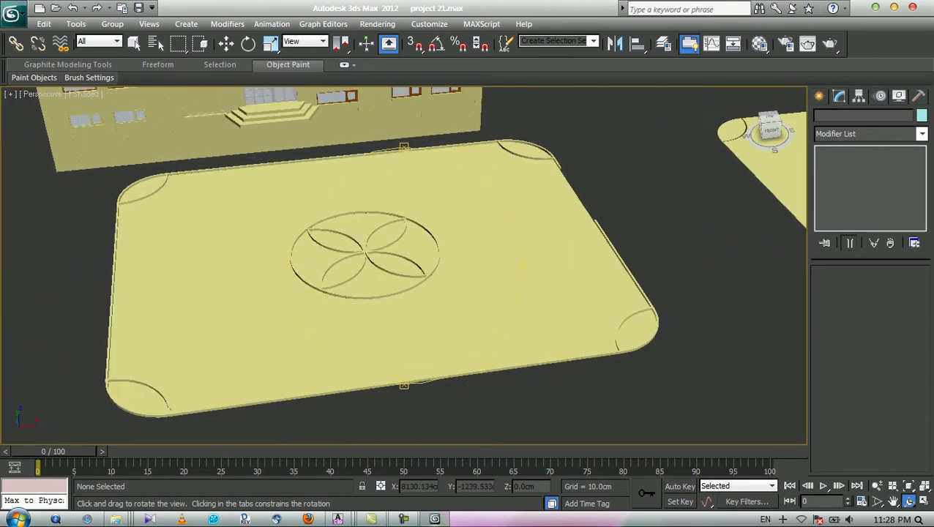
{"action": "left_click_drag", "start_coordinate": [404, 265], "coordinate": [419, 235]}
{"action": "scroll", "coordinate": [404, 265], "scroll_direction": "up", "scroll_amount": 4}
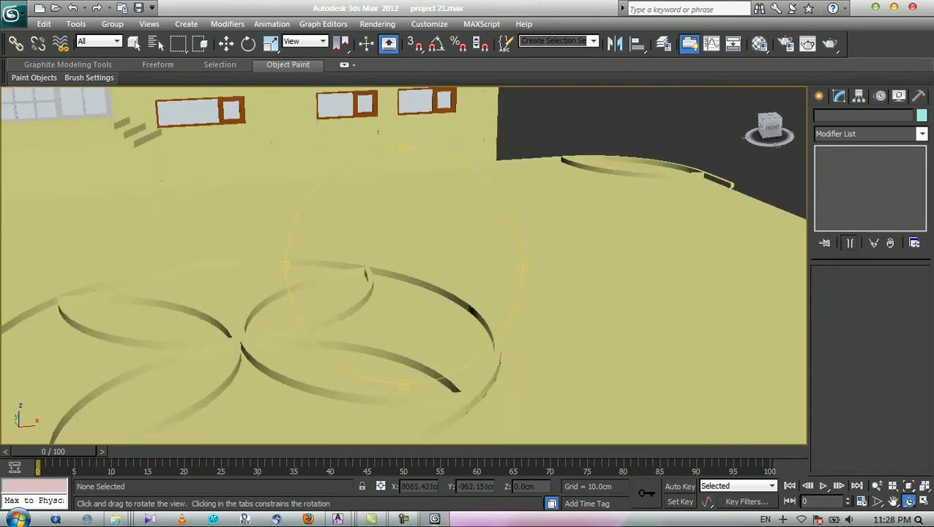
{"action": "scroll", "coordinate": [404, 265], "scroll_direction": "down", "scroll_amount": 1}
{"action": "scroll", "coordinate": [403, 265], "scroll_direction": "up", "scroll_amount": 4}
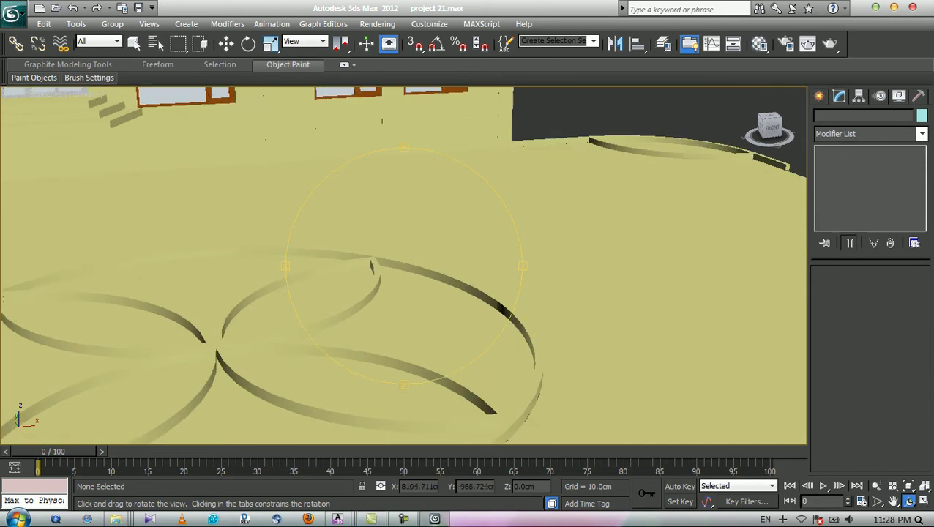
{"action": "scroll", "coordinate": [404, 265], "scroll_direction": "down", "scroll_amount": 2}
{"action": "mouse_move", "coordinate": [404, 265]}
{"action": "left_mouse_down"}
{"action": "mouse_move", "coordinate": [375, 296]}
{"action": "mouse_move", "coordinate": [399, 275]}
{"action": "left_mouse_up"}
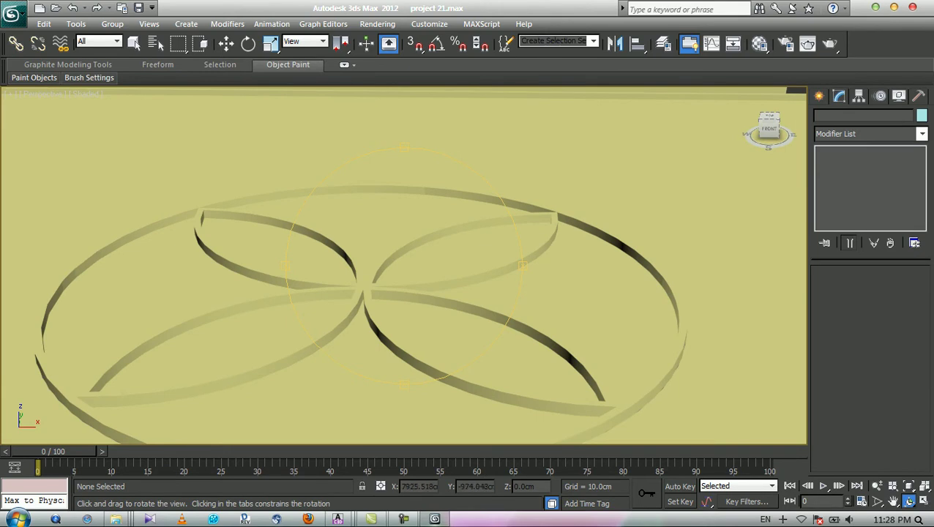
{"action": "scroll", "coordinate": [404, 265], "scroll_direction": "down", "scroll_amount": 3}
{"action": "mouse_move", "coordinate": [404, 265]}
{"action": "left_mouse_down"}
{"action": "mouse_move", "coordinate": [400, 312]}
{"action": "mouse_move", "coordinate": [406, 272]}
{"action": "left_mouse_up"}
{"action": "scroll", "coordinate": [404, 265], "scroll_direction": "down", "scroll_amount": 4}
{"action": "scroll", "coordinate": [404, 266], "scroll_direction": "up", "scroll_amount": 4}
{"action": "scroll", "coordinate": [403, 265], "scroll_direction": "down", "scroll_amount": 3}
{"action": "middle_click_drag", "start_coordinate": [404, 266], "coordinate": [413, 254]}
{"action": "scroll", "coordinate": [410, 260], "scroll_direction": "up", "scroll_amount": 3}
{"action": "left_click_drag", "start_coordinate": [410, 259], "coordinate": [391, 254]}
Inspect the right garden's central flower and corner leaves, and the border along the left garden's side facing it.
{"action": "scroll", "coordinate": [404, 266], "scroll_direction": "down", "scroll_amount": 4}
{"action": "middle_click_drag", "start_coordinate": [600, 248], "coordinate": [117, 282]}
{"action": "scroll", "coordinate": [403, 266], "scroll_direction": "up", "scroll_amount": 5}
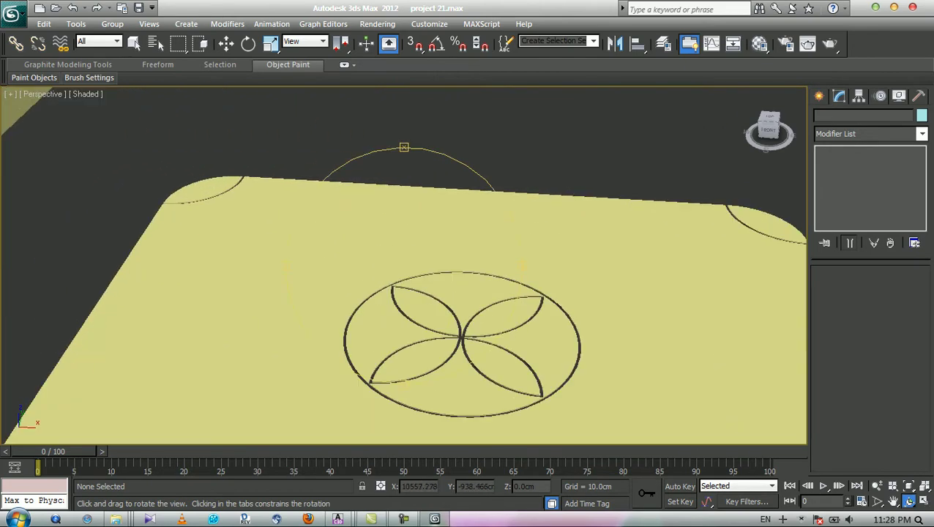
{"action": "middle_click_drag", "start_coordinate": [404, 265], "coordinate": [387, 222]}
{"action": "scroll", "coordinate": [404, 266], "scroll_direction": "up", "scroll_amount": 3}
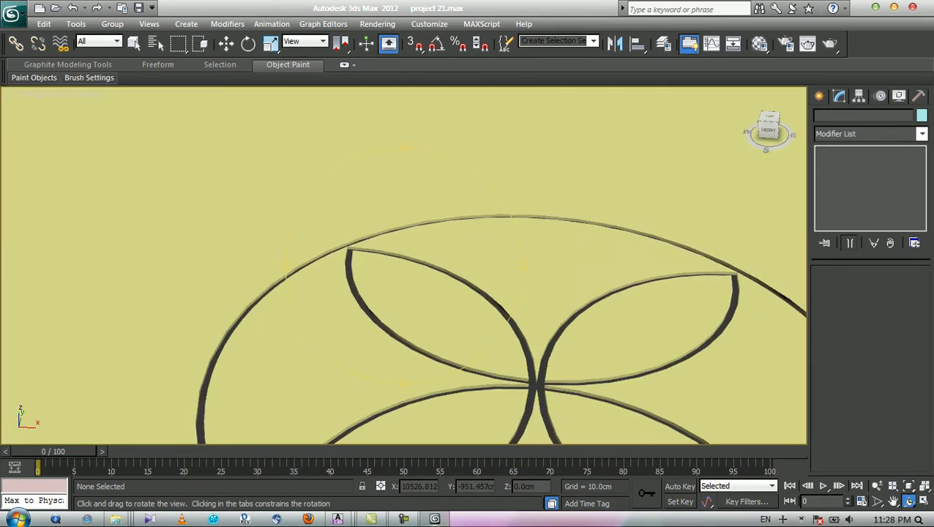
{"action": "scroll", "coordinate": [404, 265], "scroll_direction": "down", "scroll_amount": 7}
{"action": "left_click_drag", "start_coordinate": [404, 293], "coordinate": [424, 301]}
{"action": "scroll", "coordinate": [404, 266], "scroll_direction": "down", "scroll_amount": 5}
{"action": "middle_click_drag", "start_coordinate": [404, 293], "coordinate": [558, 294]}
{"action": "scroll", "coordinate": [432, 310], "scroll_direction": "up", "scroll_amount": 10}
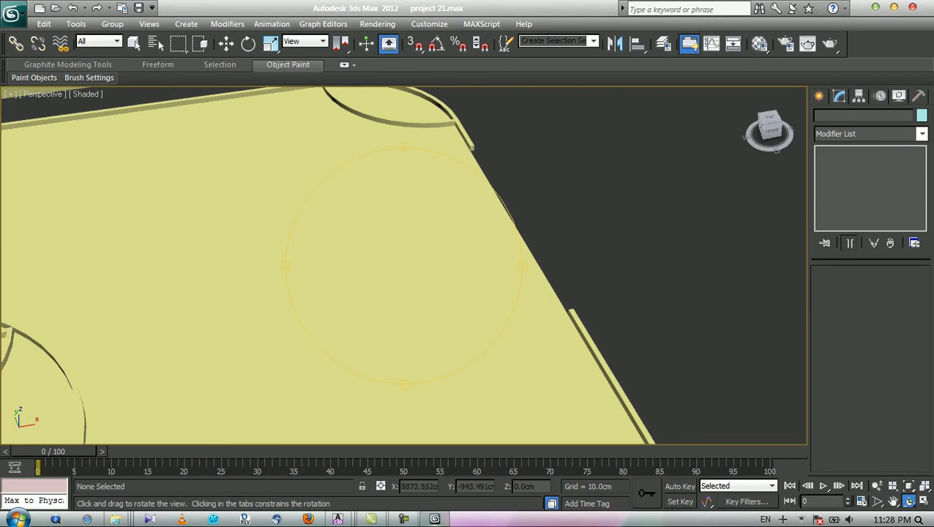
Edit the vertices of the left garden's extruded border spline to straighten its edge facing the right garden.
{"action": "key", "text": "q"}
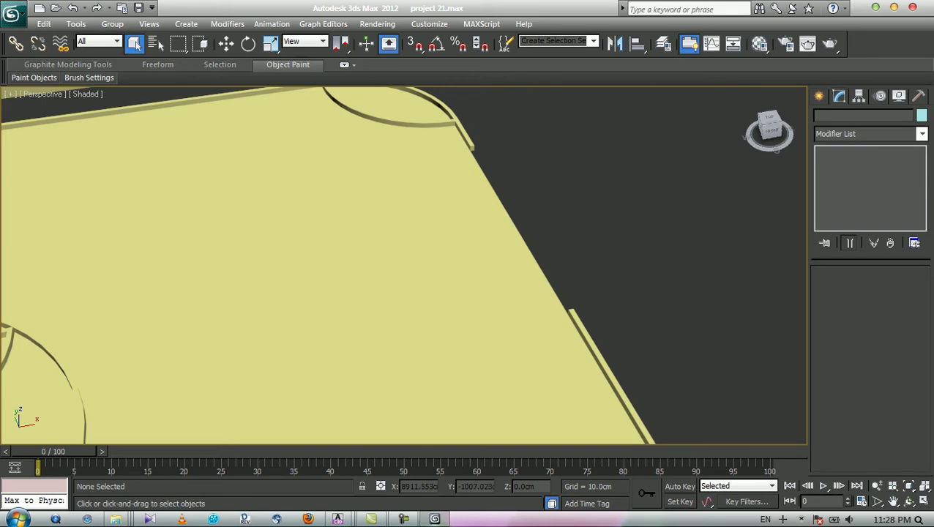
{"action": "left_click", "coordinate": [468, 139]}
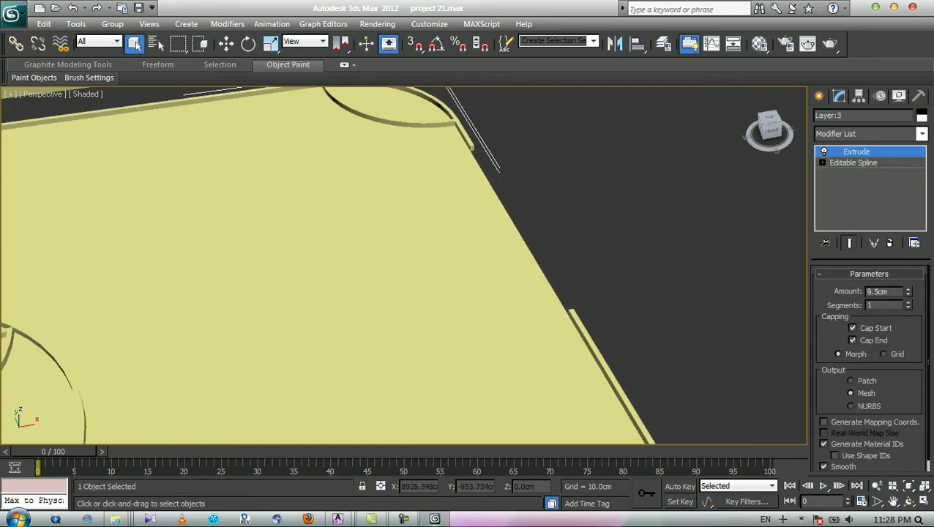
{"action": "key", "text": "t"}
{"action": "key", "text": "z"}
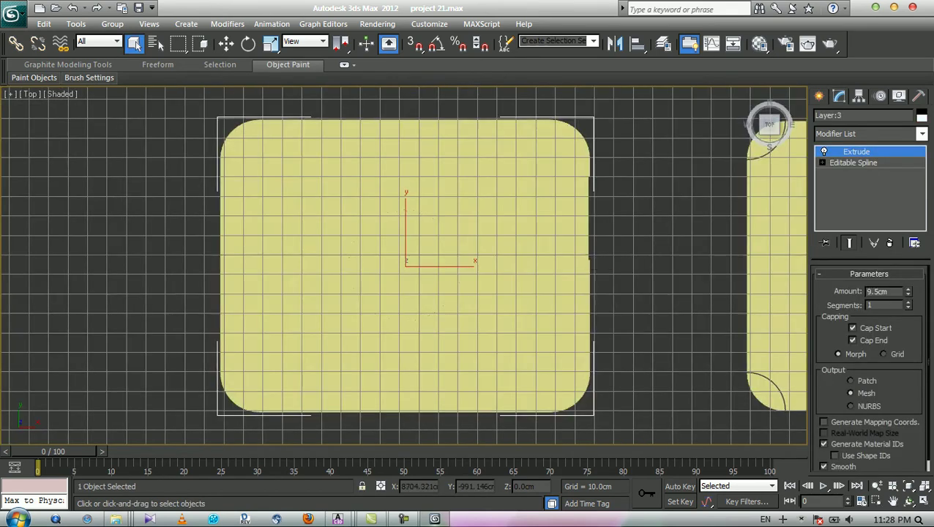
{"action": "right_click", "coordinate": [557, 250]}
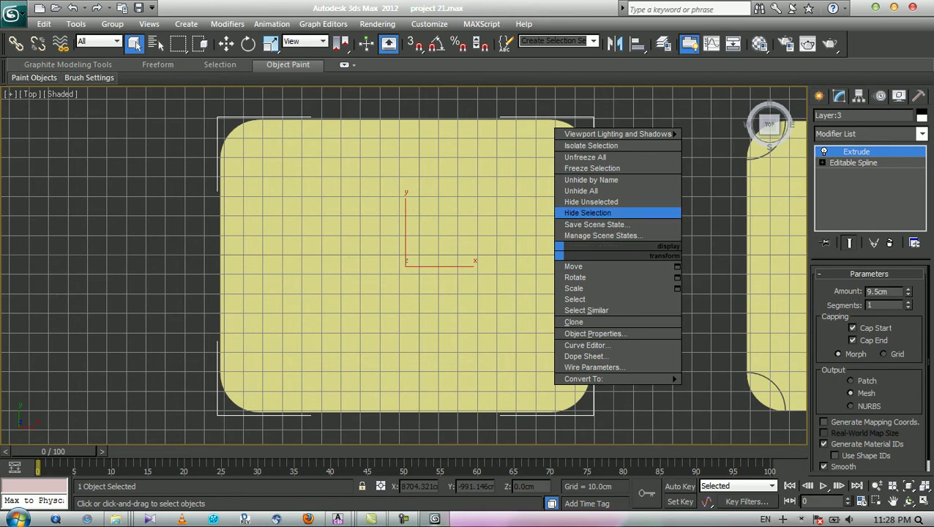
{"action": "left_click", "coordinate": [721, 191]}
{"action": "left_click", "coordinate": [823, 162]}
{"action": "left_click", "coordinate": [848, 173]}
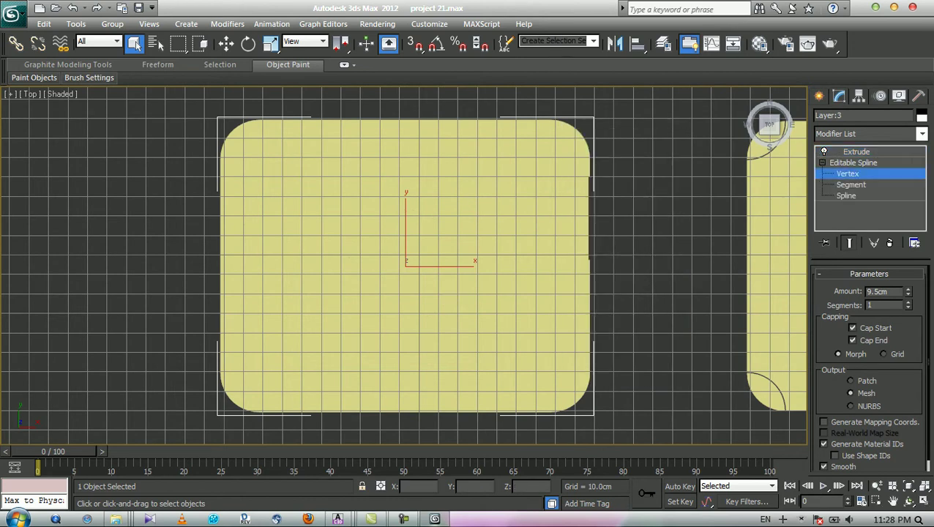
{"action": "left_click_drag", "start_coordinate": [622, 194], "coordinate": [589, 266]}
{"action": "key", "text": "w"}
{"action": "left_click", "coordinate": [604, 139]}
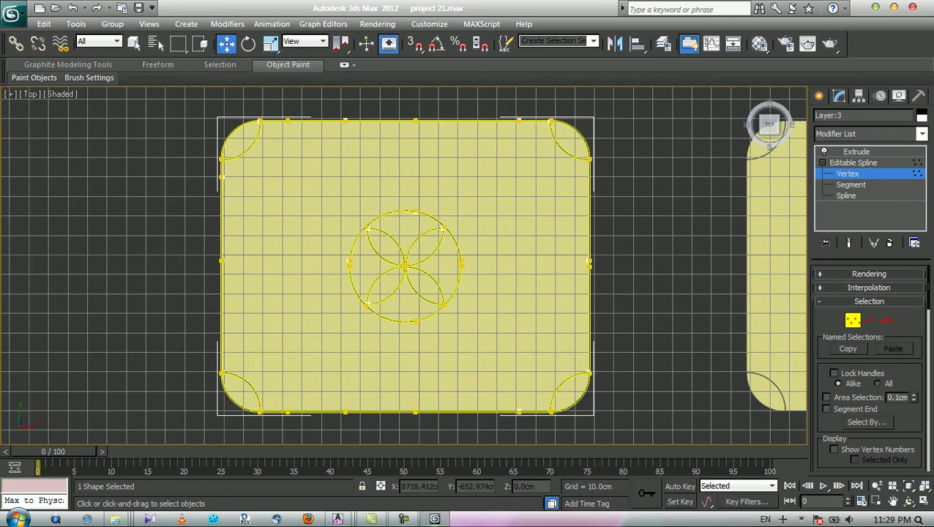
{"action": "left_click", "coordinate": [856, 152]}
Switch to the N.dwg drawing in AutoCAD and measure the horizontal gap between the two gardens' facing borders with a linear dimension.
{"action": "middle_click_drag", "start_coordinate": [468, 278], "coordinate": [266, 273]}
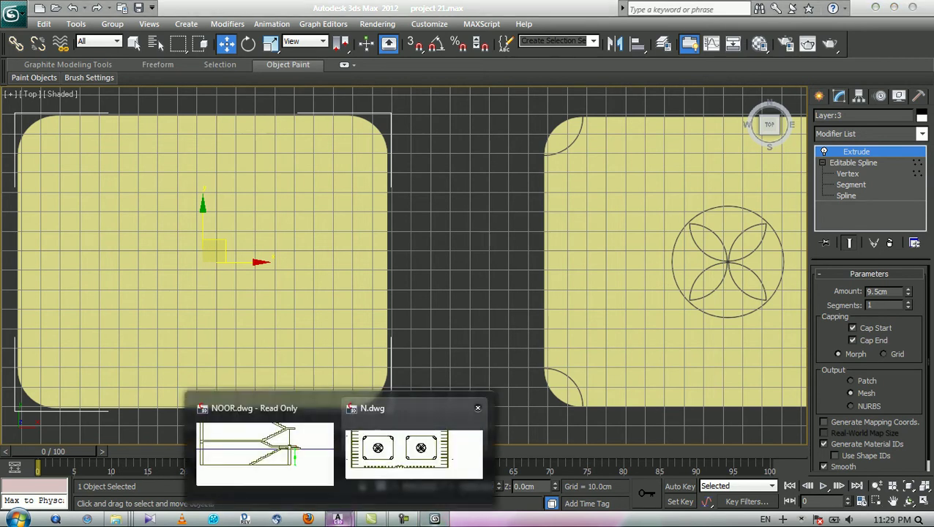
{"action": "left_click", "coordinate": [337, 519]}
{"action": "scroll", "coordinate": [401, 249], "scroll_direction": "up", "scroll_amount": 5}
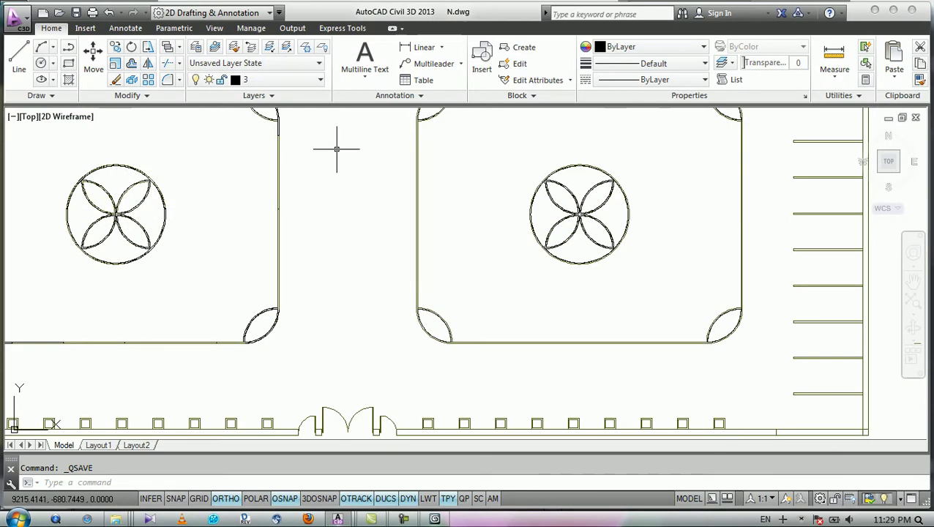
{"action": "scroll", "coordinate": [273, 229], "scroll_direction": "up", "scroll_amount": 4}
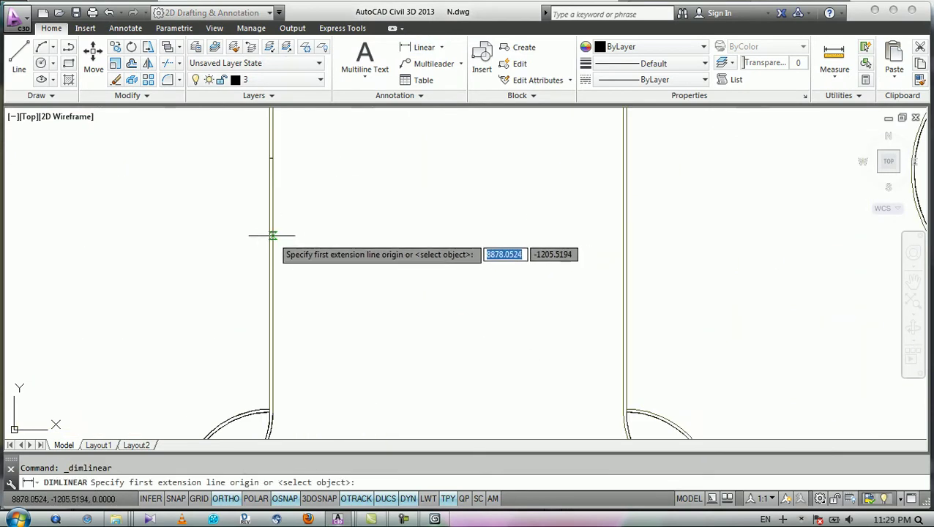
{"action": "left_click", "coordinate": [273, 236]}
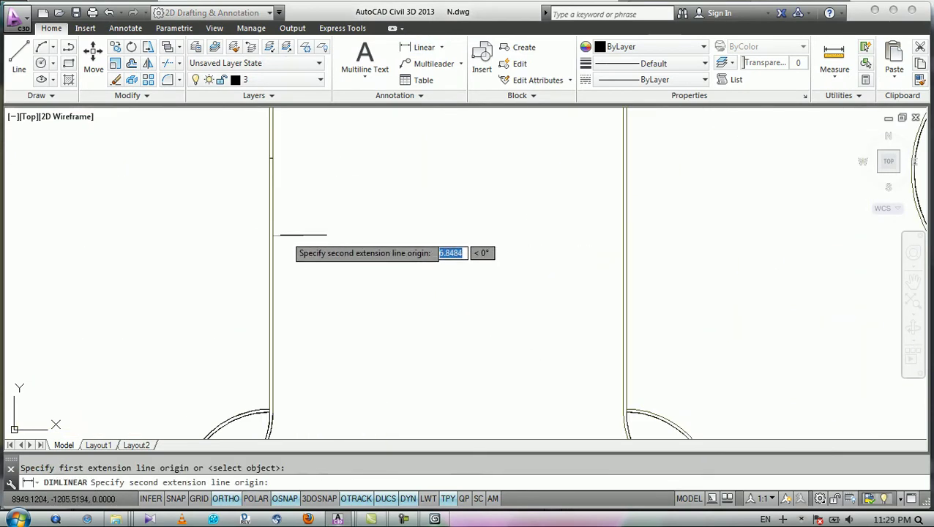
{"action": "left_click", "coordinate": [622, 236]}
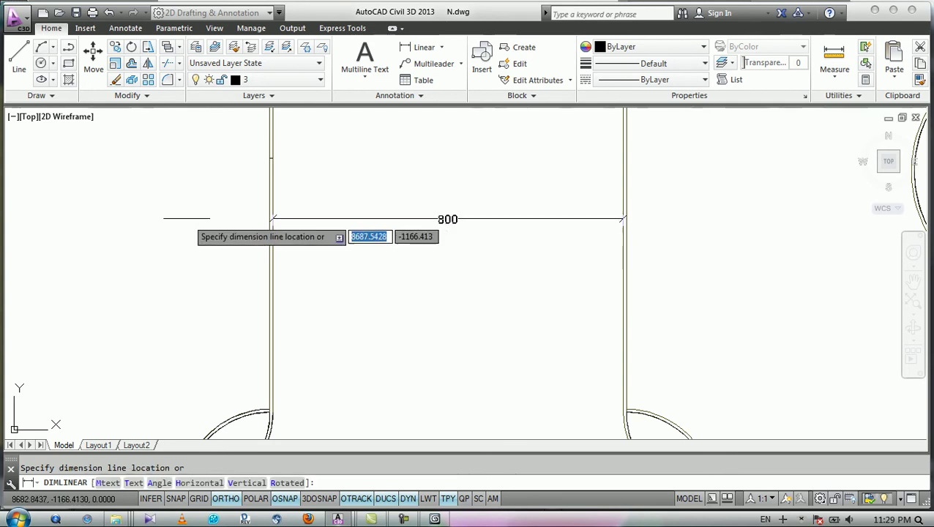
{"action": "left_click", "coordinate": [300, 227]}
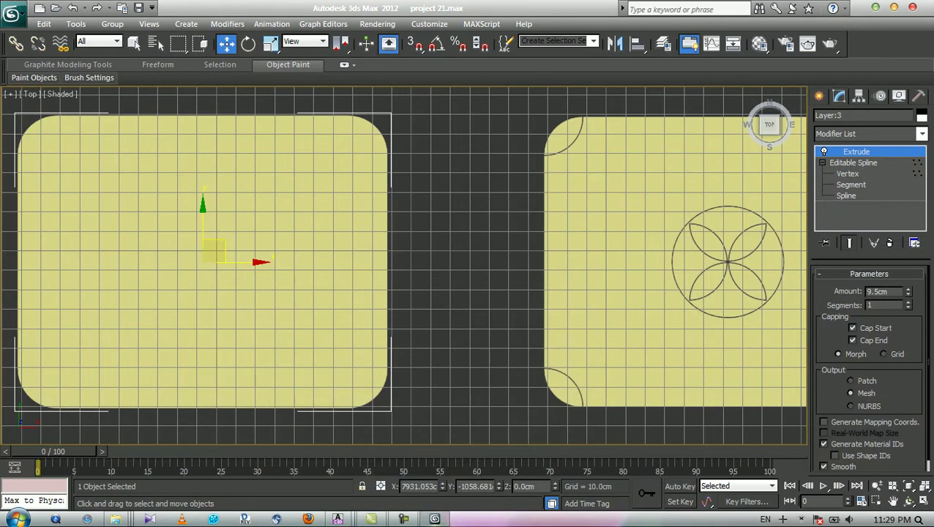
Switch back to 3ds Max and clone the left garden's extruded borders as an instance.
{"action": "key", "text": "q"}
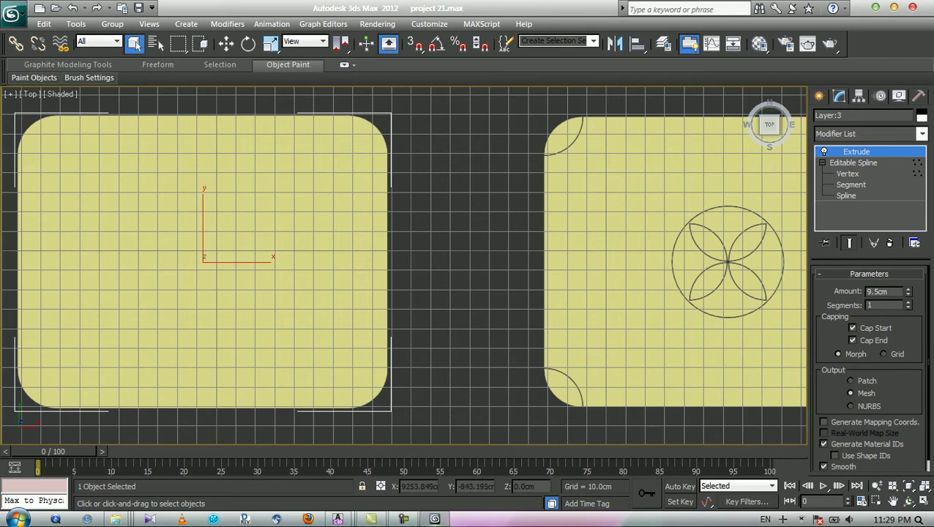
{"action": "left_click", "coordinate": [467, 262]}
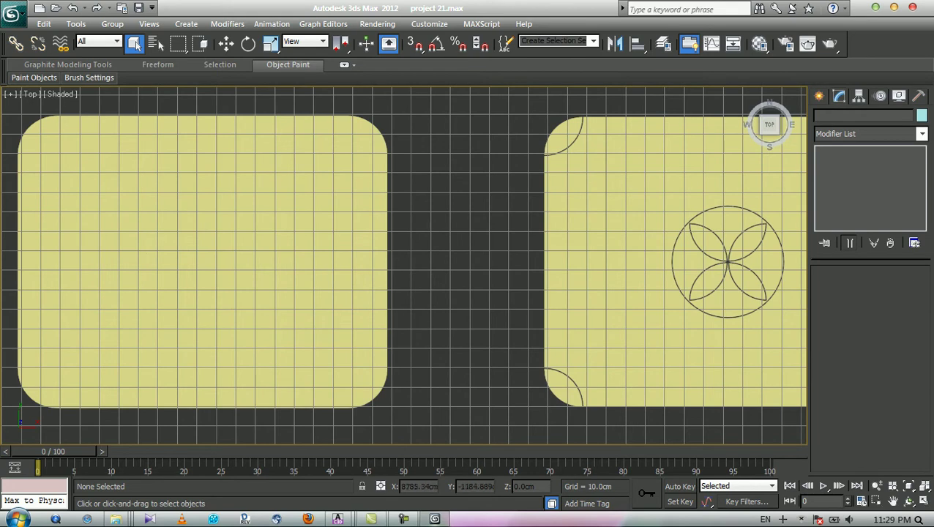
{"action": "scroll", "coordinate": [407, 264], "scroll_direction": "down", "scroll_amount": 4}
{"action": "scroll", "coordinate": [407, 263], "scroll_direction": "up", "scroll_amount": 6}
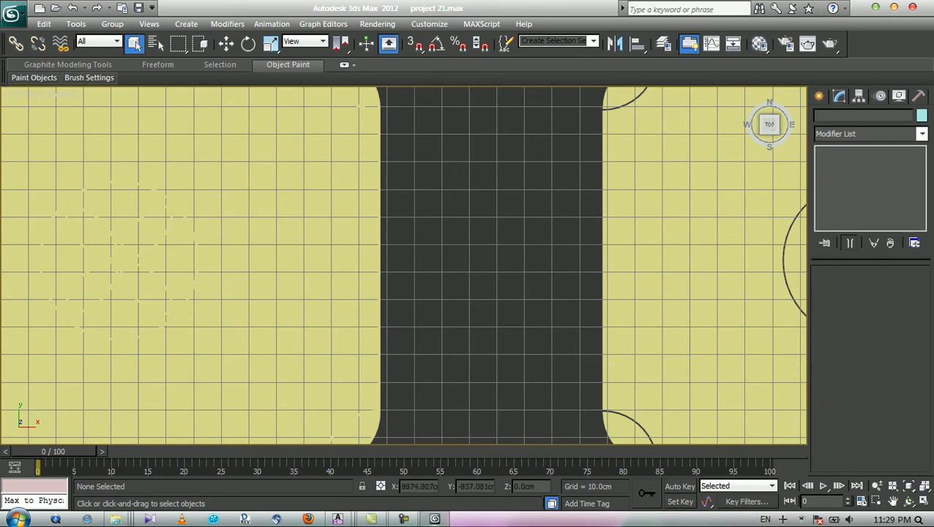
{"action": "left_click", "coordinate": [235, 263]}
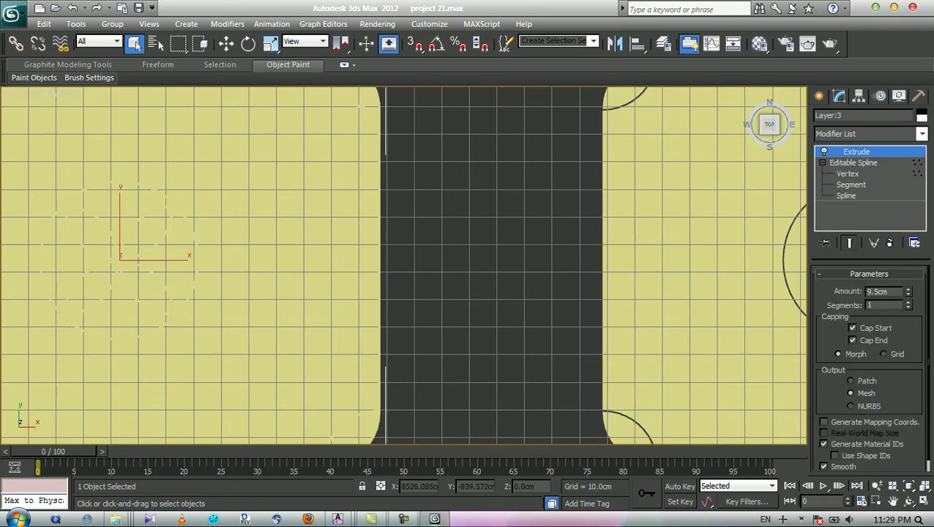
{"action": "key", "text": "ctrl+v"}
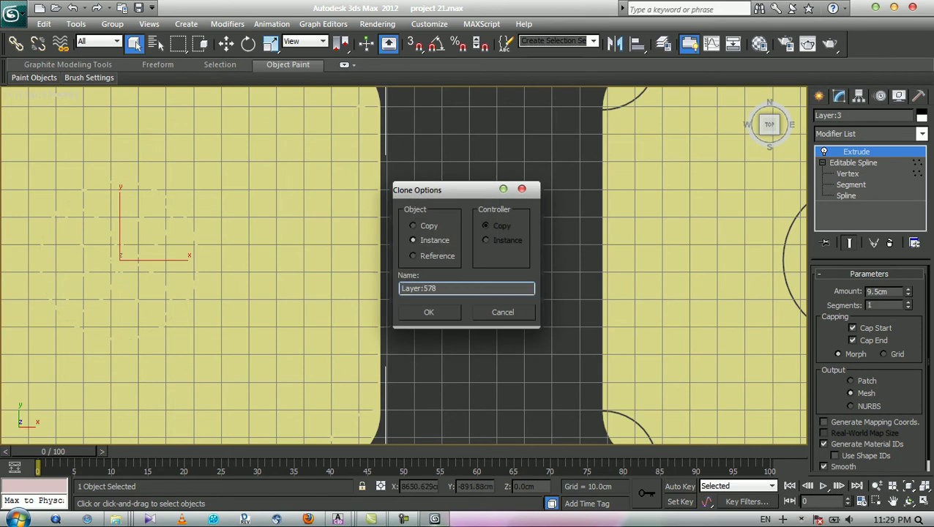
{"action": "key", "text": "Return"}
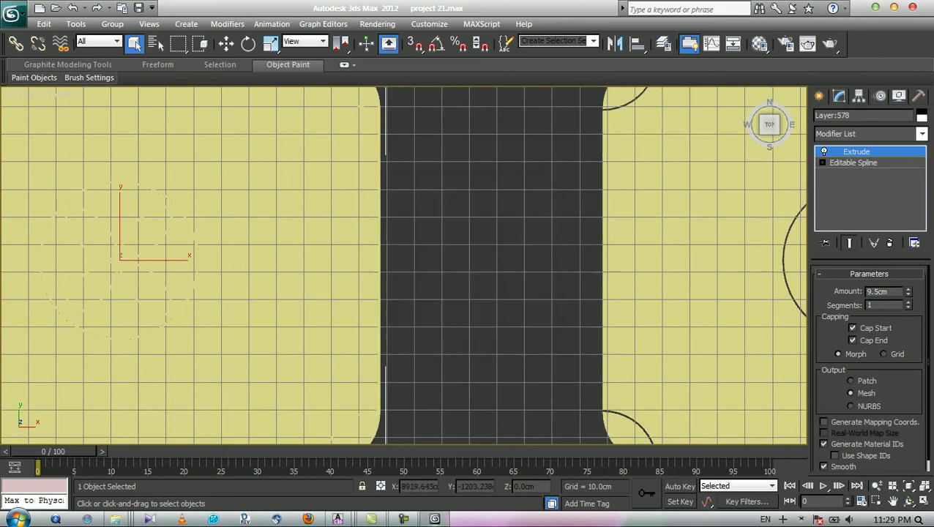
Offset the cloned borders 800 cm along X, and move them further along X onto the right garden.
{"action": "key", "text": "w"}
{"action": "key", "text": "F12"}
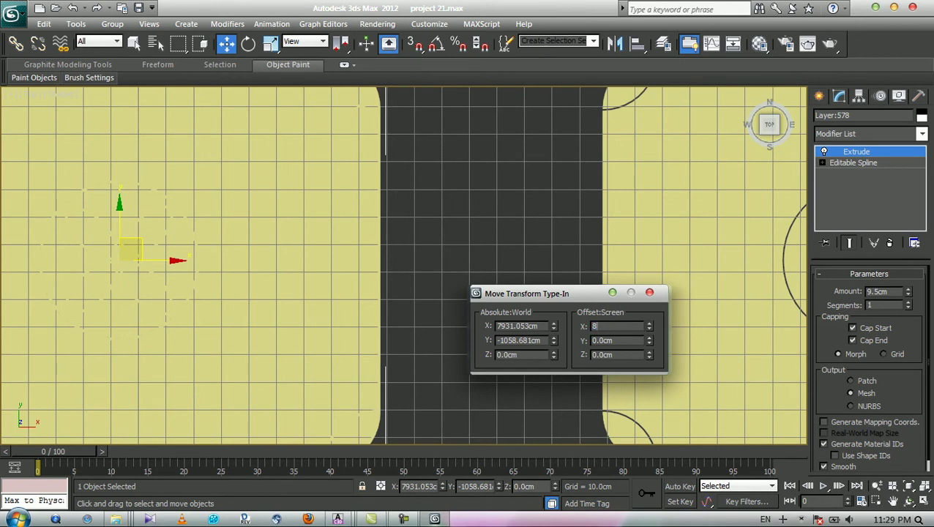
{"action": "key", "text": "Return"}
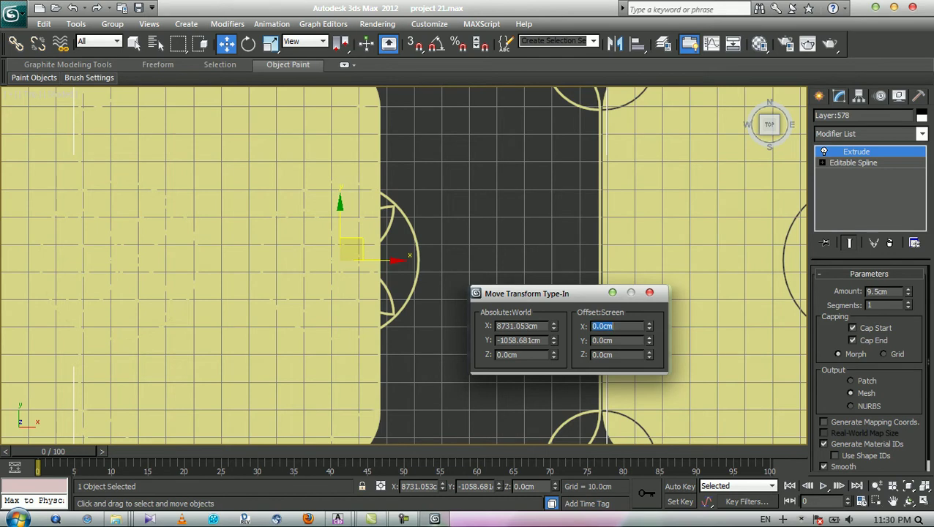
{"action": "key", "text": "Escape"}
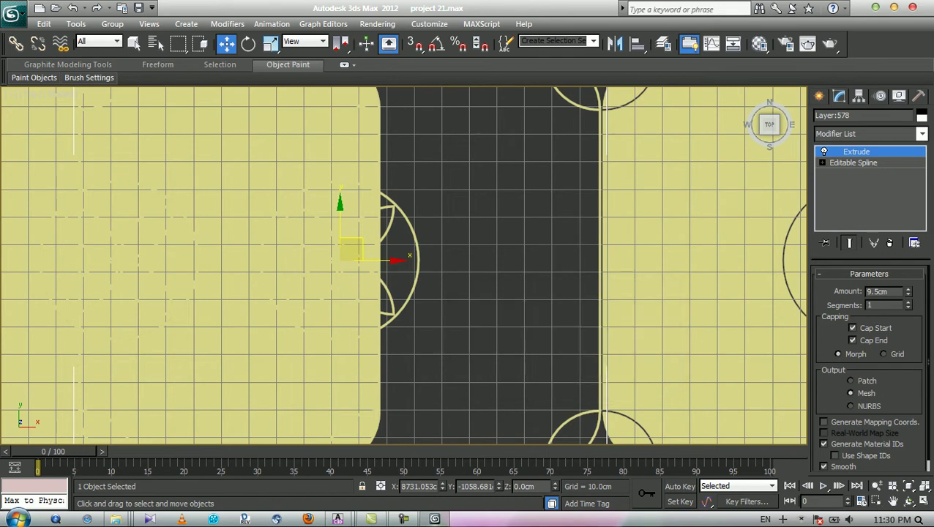
{"action": "scroll", "coordinate": [276, 245], "scroll_direction": "down", "scroll_amount": 5}
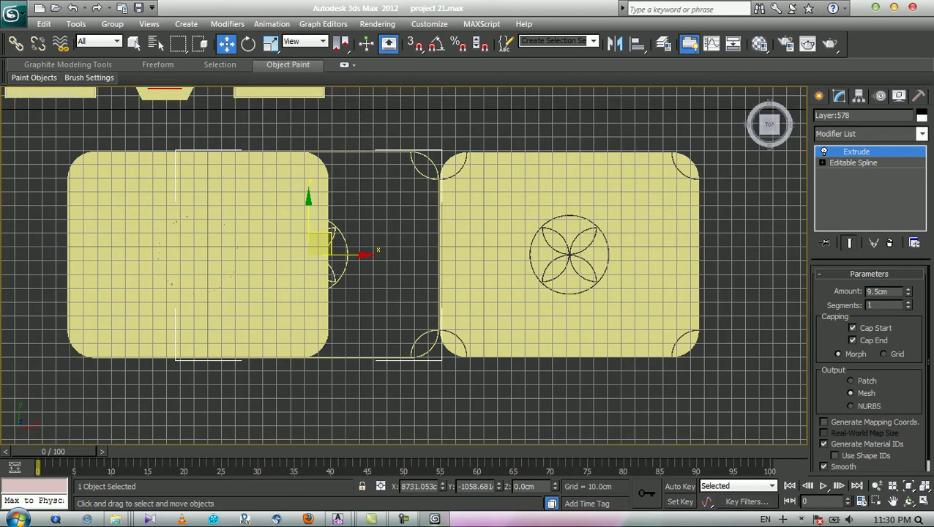
{"action": "left_click_drag", "start_coordinate": [351, 254], "coordinate": [581, 246]}
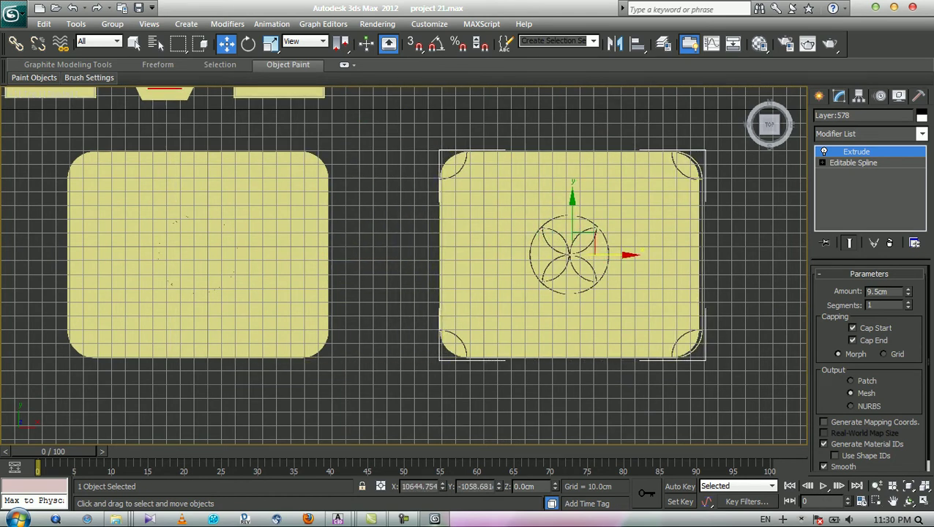
Inspect how the cloned borders fit the right garden's corner leaves and central flower from a low angle.
{"action": "key", "text": "p"}
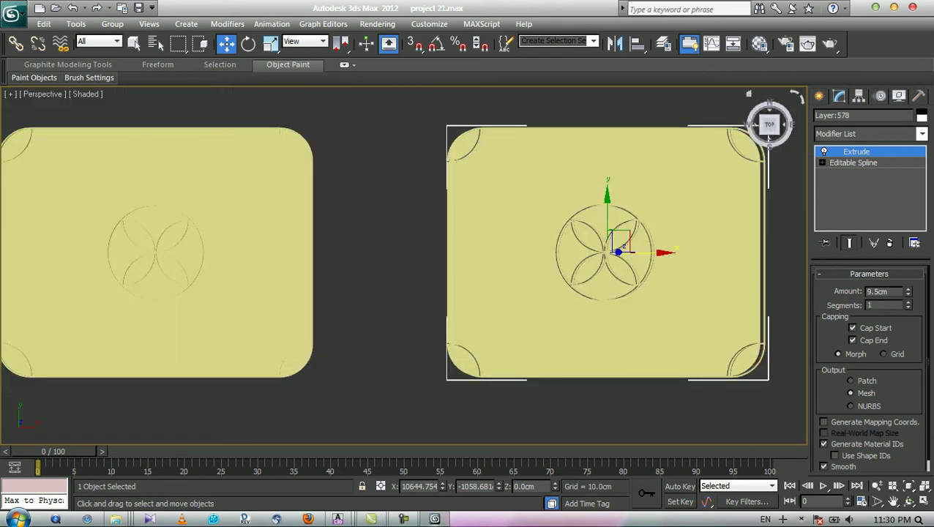
{"action": "left_click", "coordinate": [748, 94]}
{"action": "key", "text": "z"}
{"action": "middle_click_drag", "start_coordinate": [404, 265], "coordinate": [463, 129]}
{"action": "scroll", "coordinate": [463, 129], "scroll_direction": "up", "scroll_amount": 4}
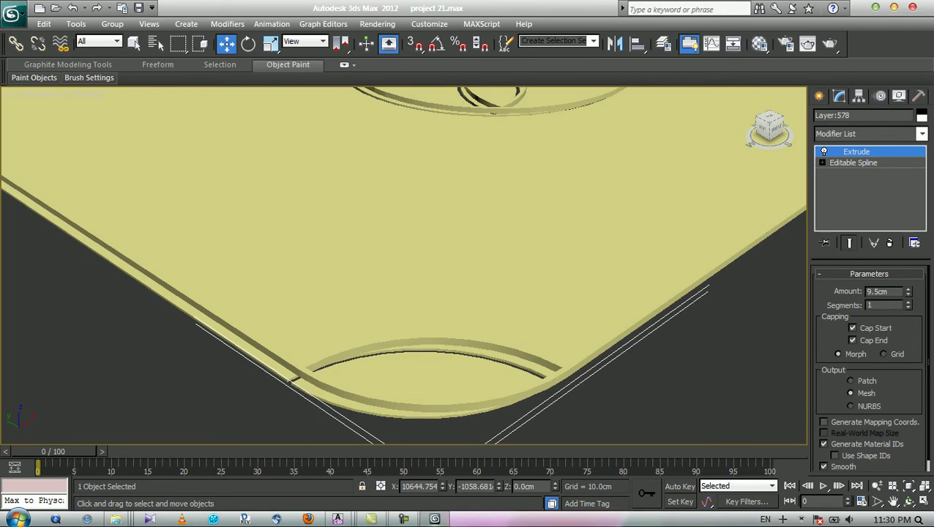
{"action": "scroll", "coordinate": [414, 307], "scroll_direction": "down", "scroll_amount": 5}
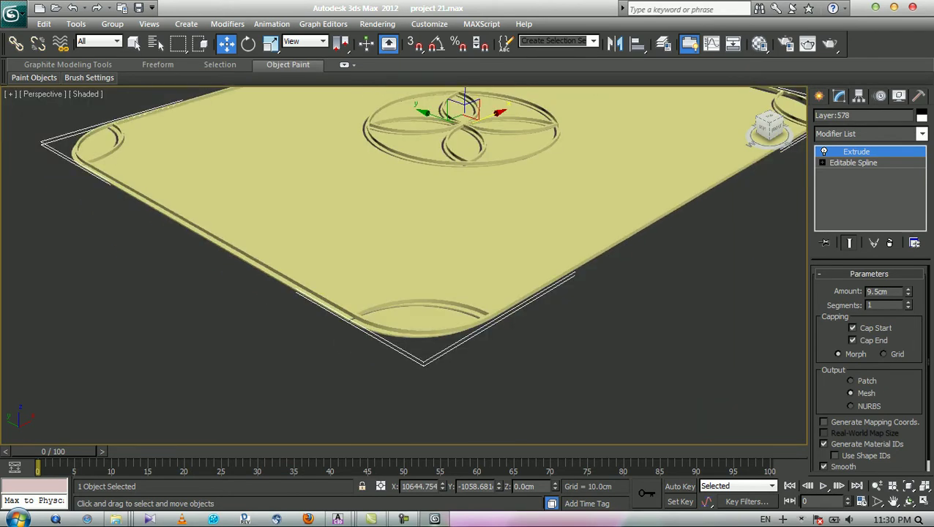
{"action": "scroll", "coordinate": [404, 265], "scroll_direction": "down", "scroll_amount": 2}
{"action": "middle_click_drag", "start_coordinate": [403, 265], "coordinate": [403, 342]}
{"action": "scroll", "coordinate": [403, 265], "scroll_direction": "up", "scroll_amount": 8}
{"action": "middle_click_drag", "start_coordinate": [403, 264], "coordinate": [346, 255]}
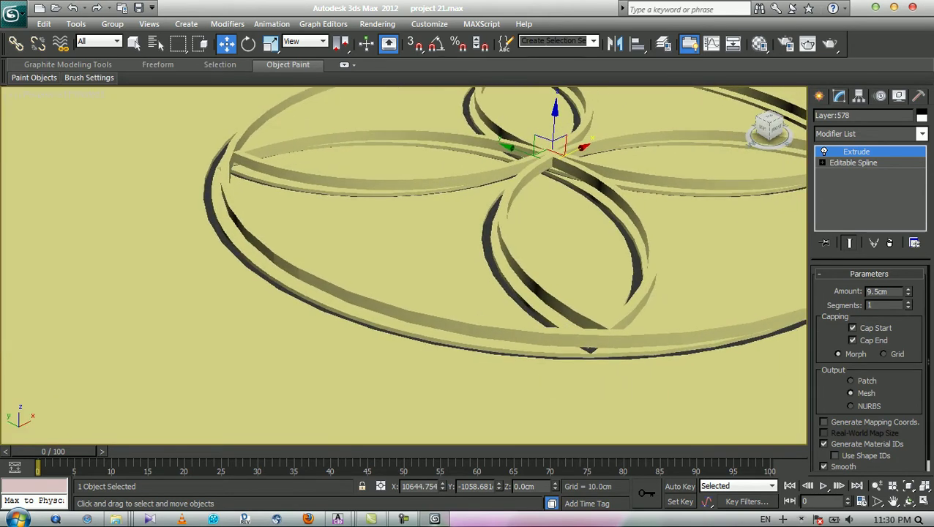
Move the cloned borders with 3D vertex snapping so their flower centre meets the right garden's flower centre.
{"action": "left_click", "coordinate": [909, 501]}
{"action": "left_click_drag", "start_coordinate": [410, 265], "coordinate": [411, 328]}
{"action": "key", "text": "w"}
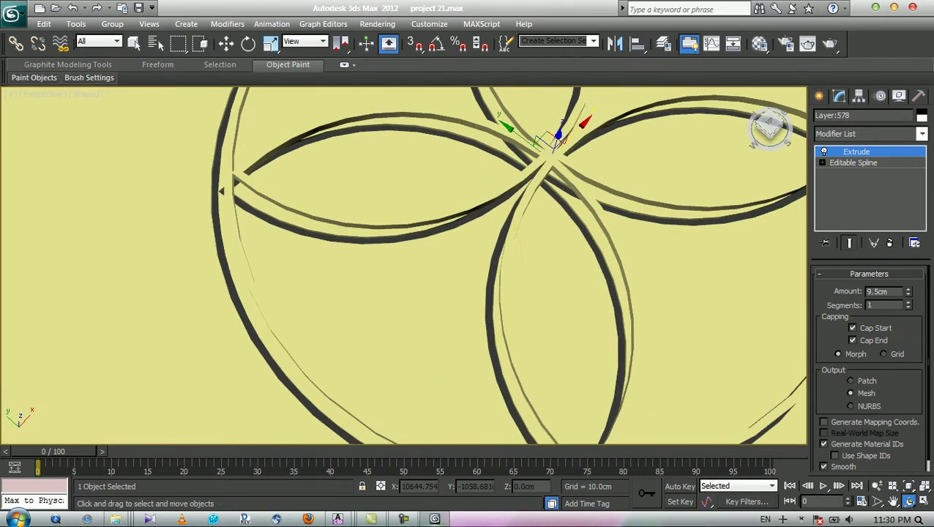
{"action": "key", "text": "s"}
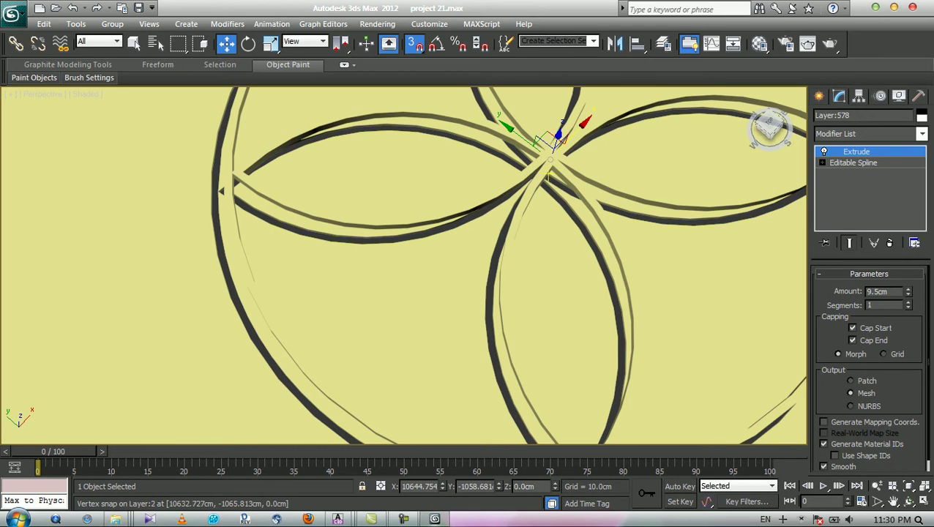
{"action": "left_click_drag", "start_coordinate": [550, 165], "coordinate": [538, 185]}
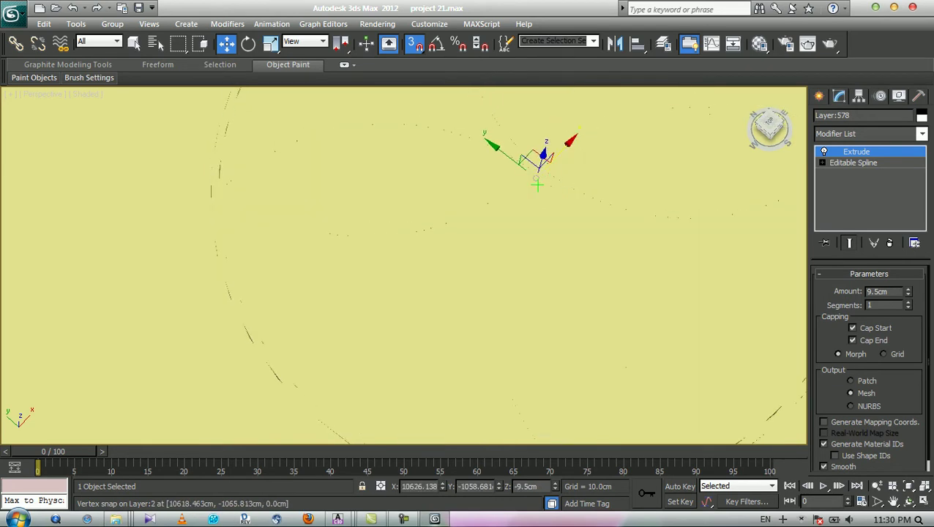
Raise the cloned garden borders by offsetting them 10 cm along Z.
{"action": "key", "text": "q"}
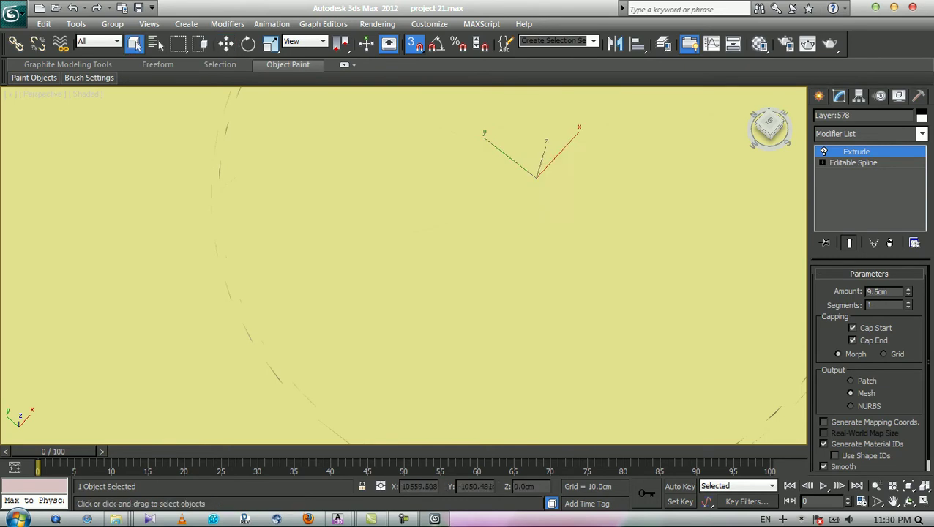
{"action": "scroll", "coordinate": [395, 268], "scroll_direction": "down", "scroll_amount": 3}
{"action": "scroll", "coordinate": [399, 264], "scroll_direction": "down", "scroll_amount": 3}
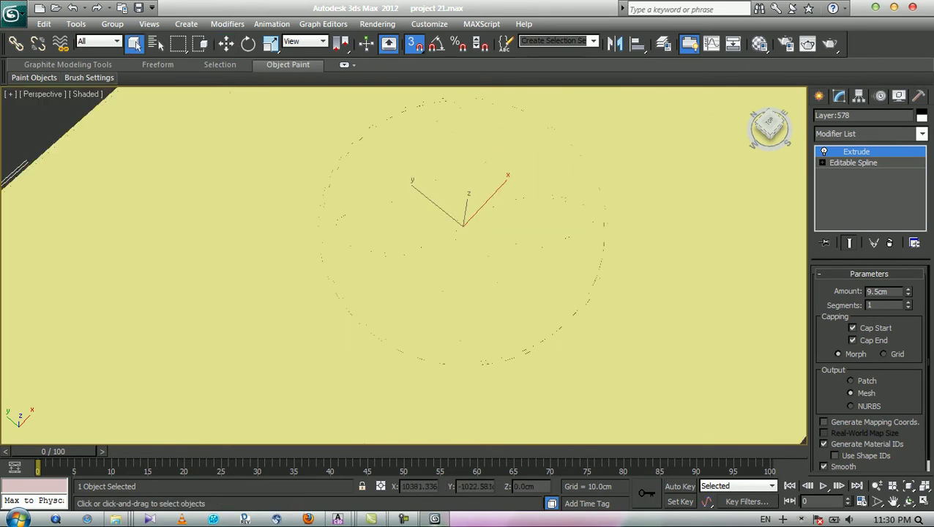
{"action": "scroll", "coordinate": [400, 264], "scroll_direction": "down", "scroll_amount": 3}
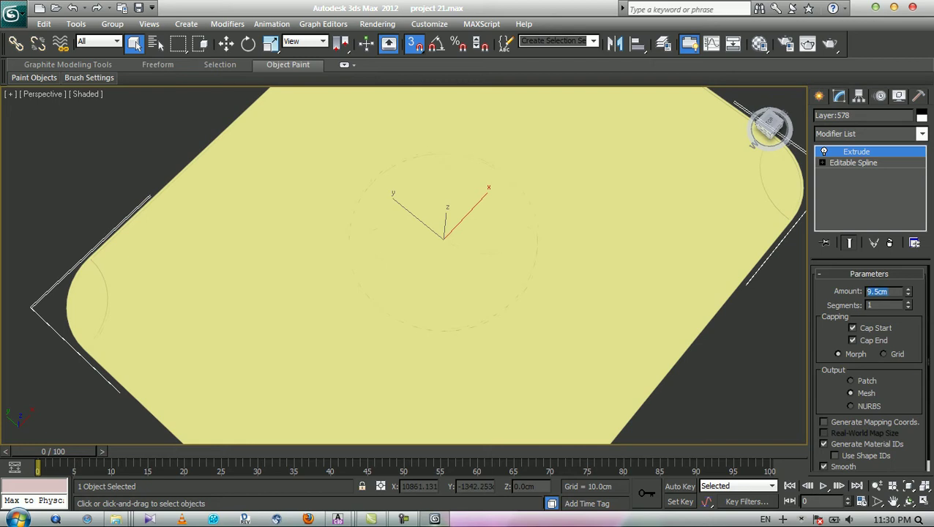
{"action": "key", "text": "w"}
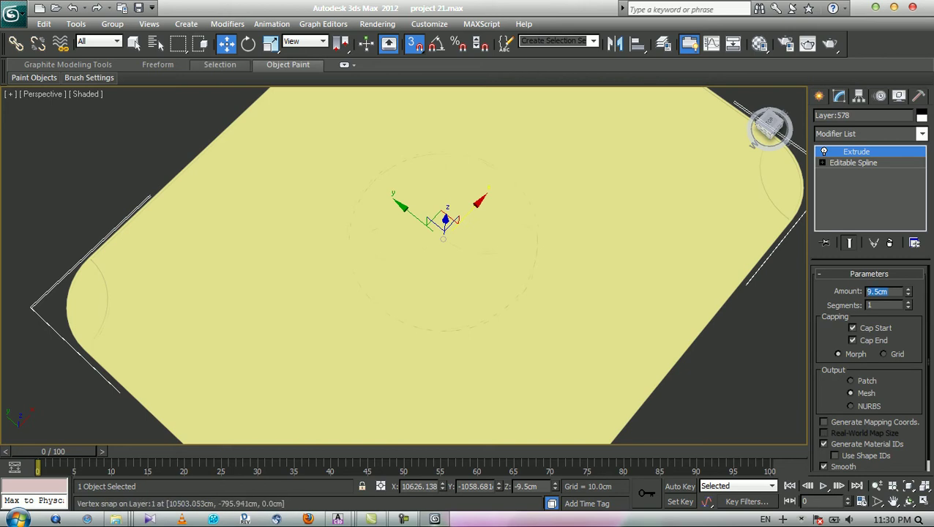
{"action": "key", "text": "F12"}
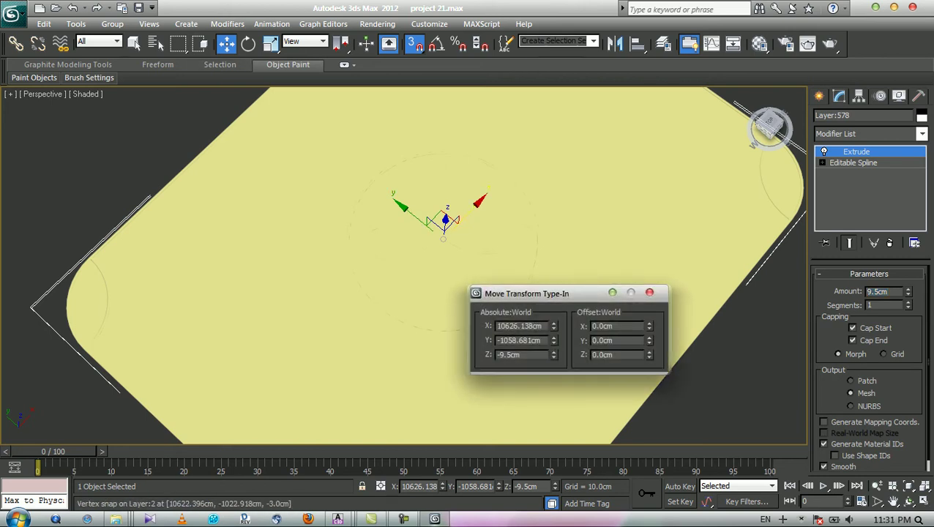
{"action": "type", "text": "10"}
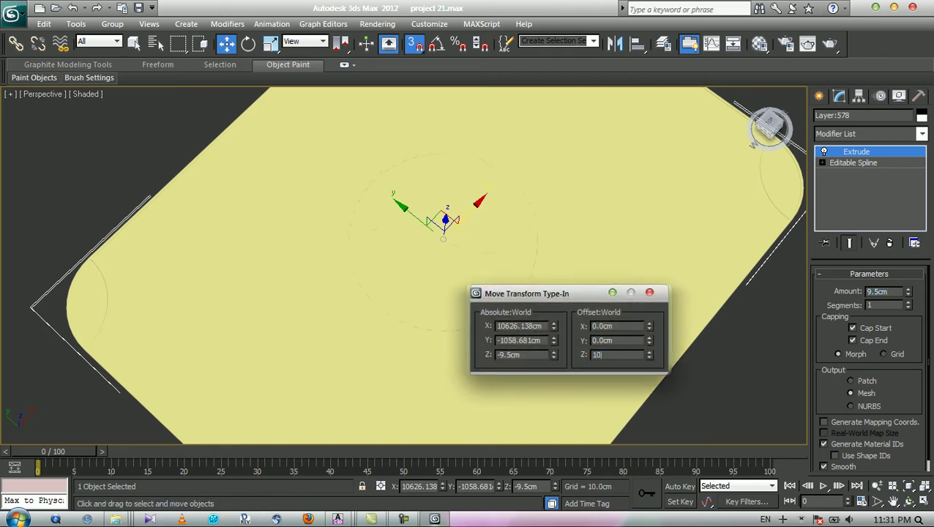
{"action": "key", "text": "Return"}
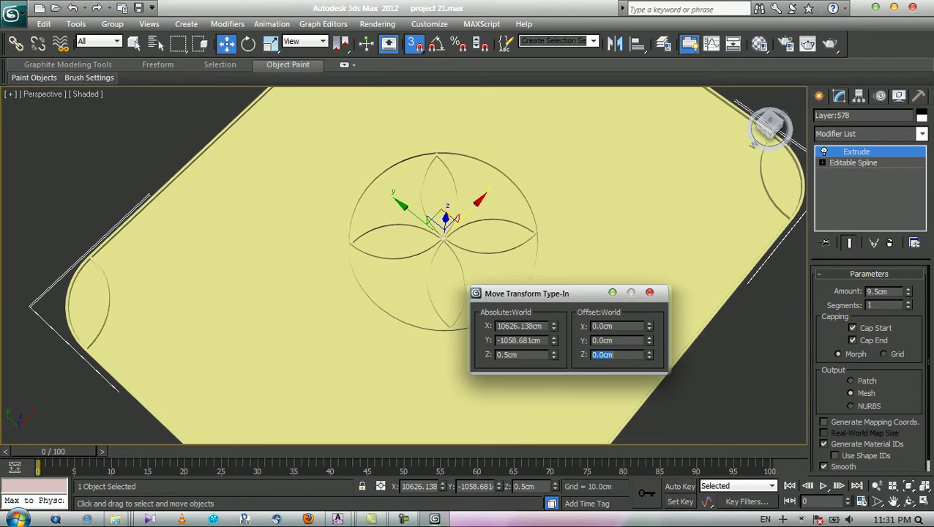
{"action": "key", "text": "Escape"}
{"action": "key", "text": "q"}
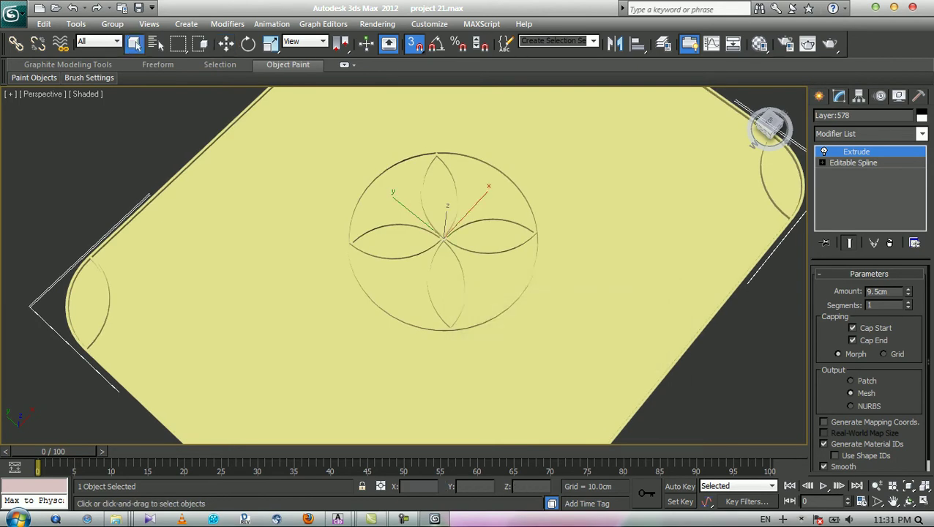
Check the raised borders from a low angle, save the scene, and save an incremented copy of project 21.
{"action": "left_click", "coordinate": [908, 502]}
{"action": "left_click_drag", "start_coordinate": [413, 300], "coordinate": [380, 212]}
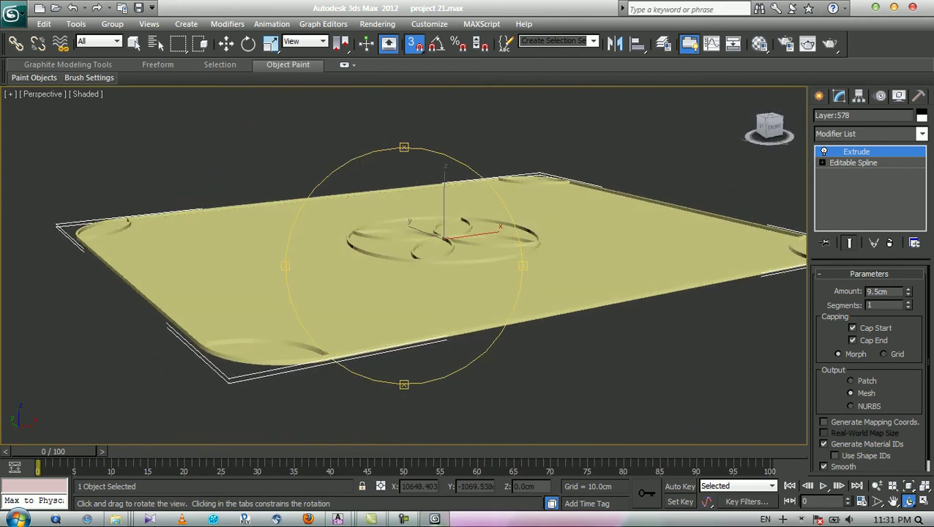
{"action": "scroll", "coordinate": [439, 241], "scroll_direction": "up", "scroll_amount": 10}
{"action": "scroll", "coordinate": [439, 241], "scroll_direction": "down", "scroll_amount": 12}
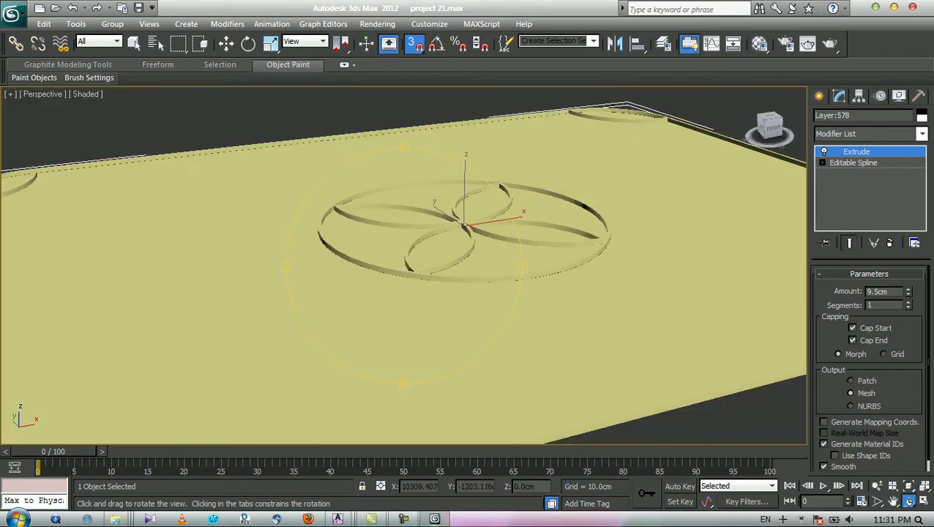
{"action": "left_click_drag", "start_coordinate": [404, 249], "coordinate": [407, 259]}
{"action": "key", "text": "Escape"}
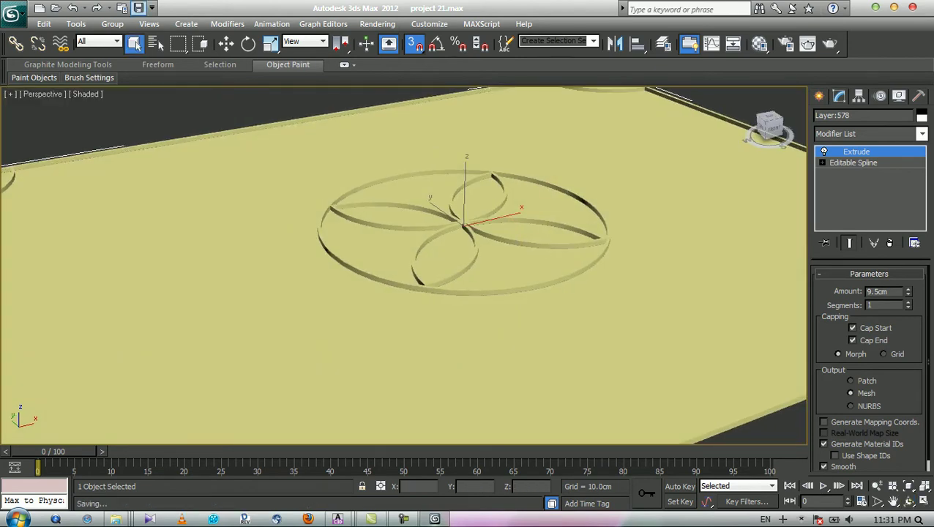
{"action": "left_click", "coordinate": [12, 13]}
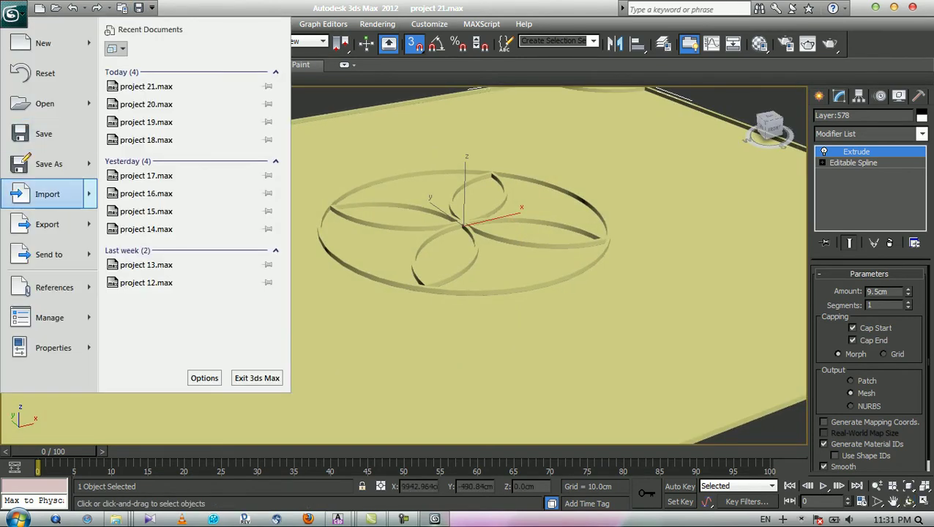
{"action": "left_click", "coordinate": [44, 161]}
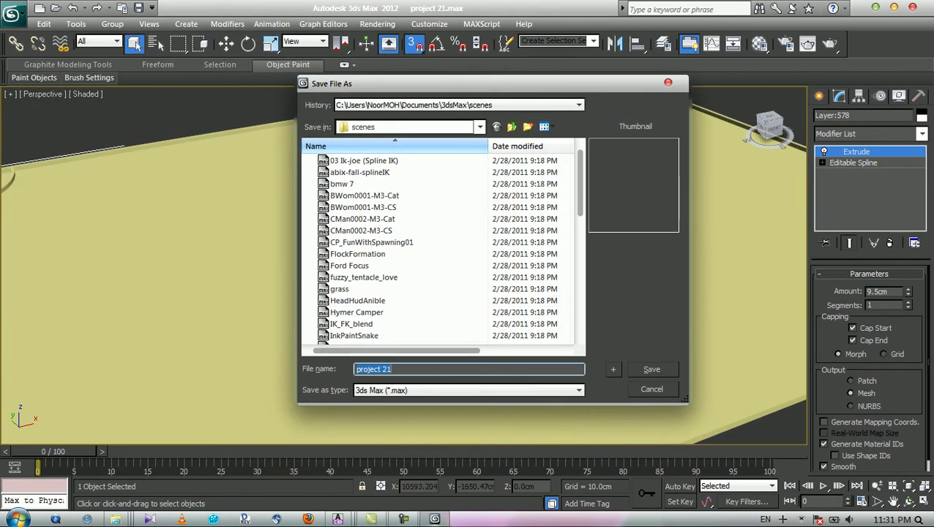
{"action": "left_click", "coordinate": [613, 369]}
Switch to N.dwg in AutoCAD Civil 3D and erase the 800 dimension between the two gardens.
{"action": "key", "text": "super+d"}
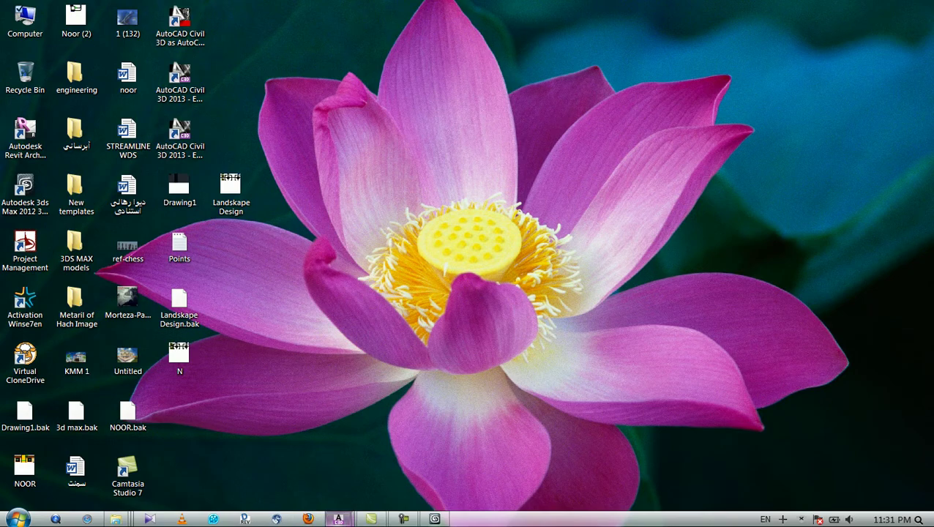
{"action": "mouse_move", "coordinate": [338, 518]}
{"action": "left_click", "coordinate": [414, 446]}
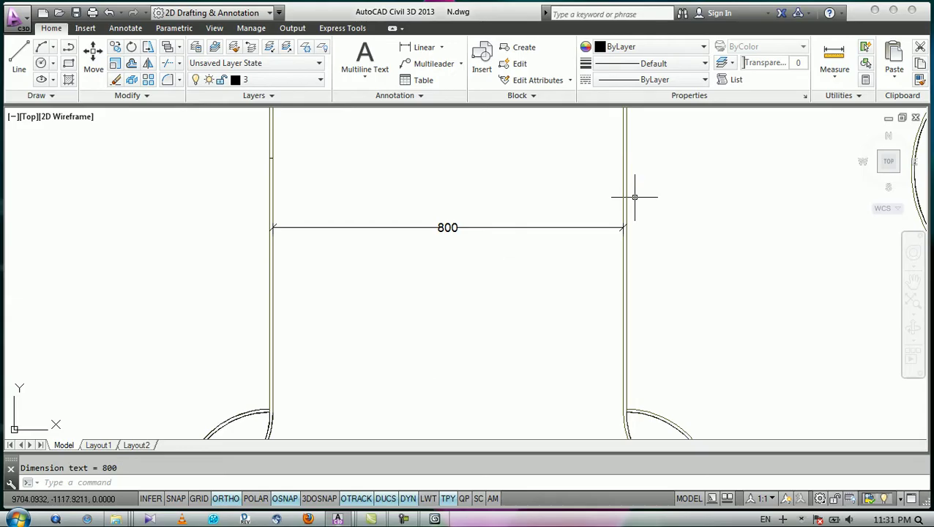
{"action": "scroll", "coordinate": [521, 187], "scroll_direction": "down", "scroll_amount": 5}
{"action": "left_click", "coordinate": [507, 210]}
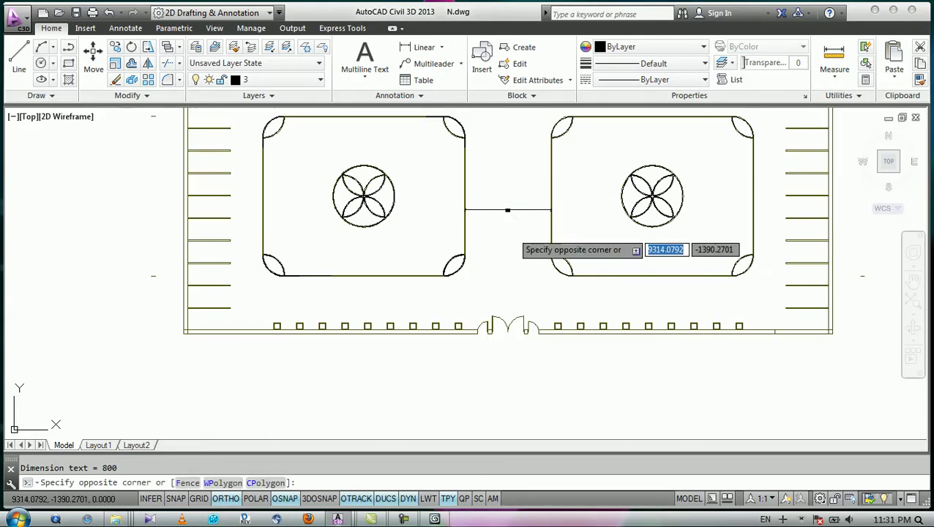
{"action": "left_click", "coordinate": [510, 232]}
{"action": "key", "text": "Delete"}
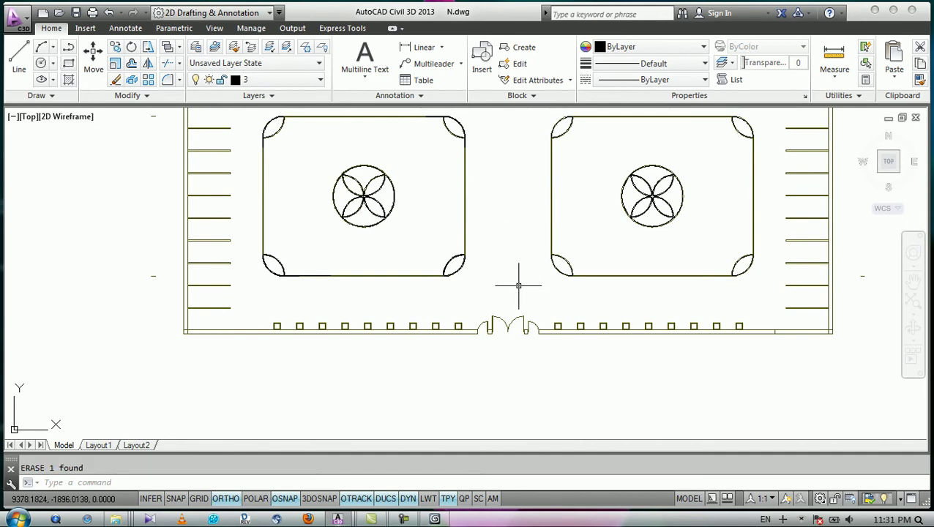
Try horizontal construction lines across the site, one between the building rows and one through the lower buildings.
{"action": "scroll", "coordinate": [511, 264], "scroll_direction": "down", "scroll_amount": 2}
{"action": "middle_click_drag", "start_coordinate": [500, 259], "coordinate": [486, 314]}
{"action": "middle_click_drag", "start_coordinate": [514, 238], "coordinate": [495, 293]}
{"action": "scroll", "coordinate": [487, 272], "scroll_direction": "down", "scroll_amount": 2}
{"action": "scroll", "coordinate": [487, 215], "scroll_direction": "up", "scroll_amount": 2}
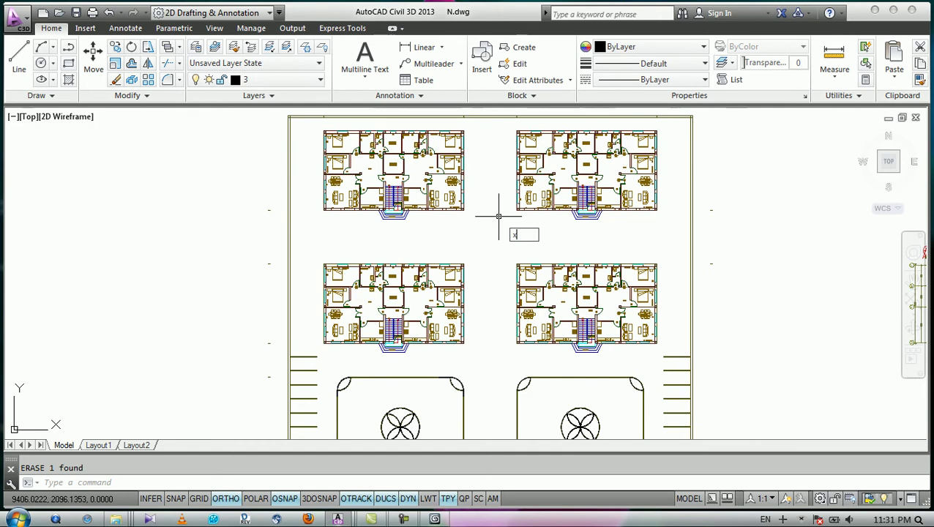
{"action": "type", "text": "l"}
{"action": "key", "text": "Return"}
{"action": "type", "text": "h"}
{"action": "key", "text": "Return"}
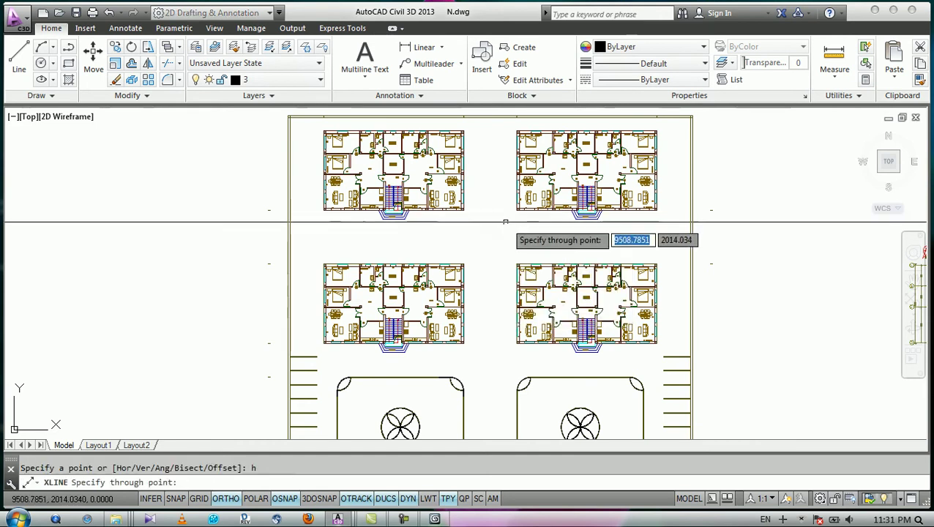
{"action": "middle_click_drag", "start_coordinate": [497, 259], "coordinate": [496, 265]}
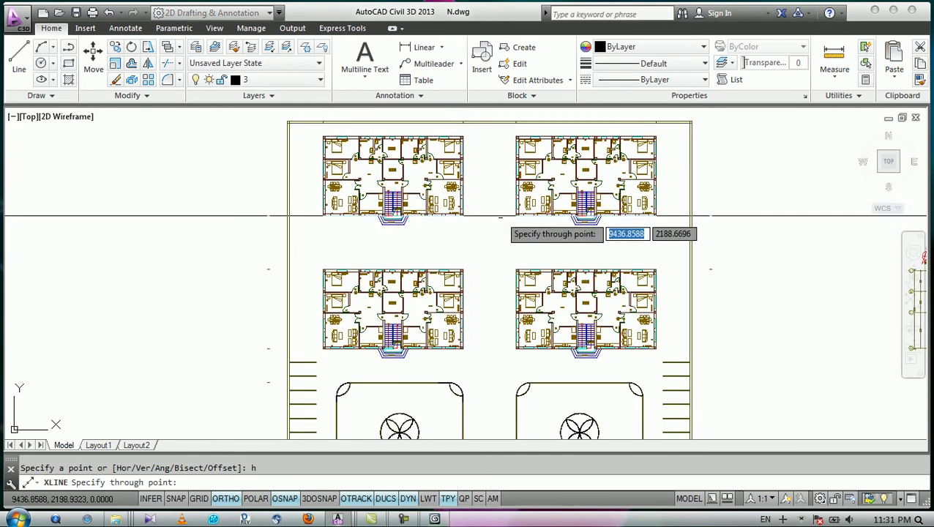
{"action": "scroll", "coordinate": [604, 234], "scroll_direction": "up", "scroll_amount": 4}
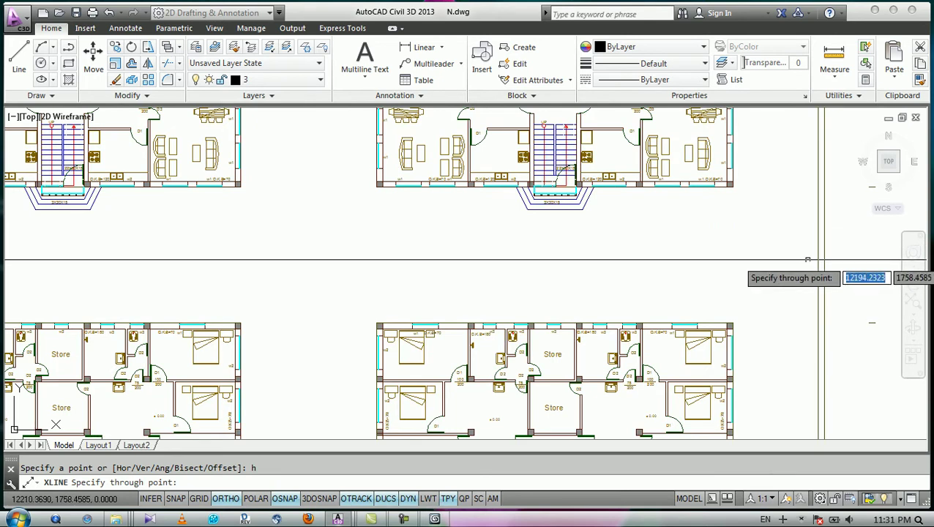
{"action": "scroll", "coordinate": [805, 192], "scroll_direction": "down", "scroll_amount": 8}
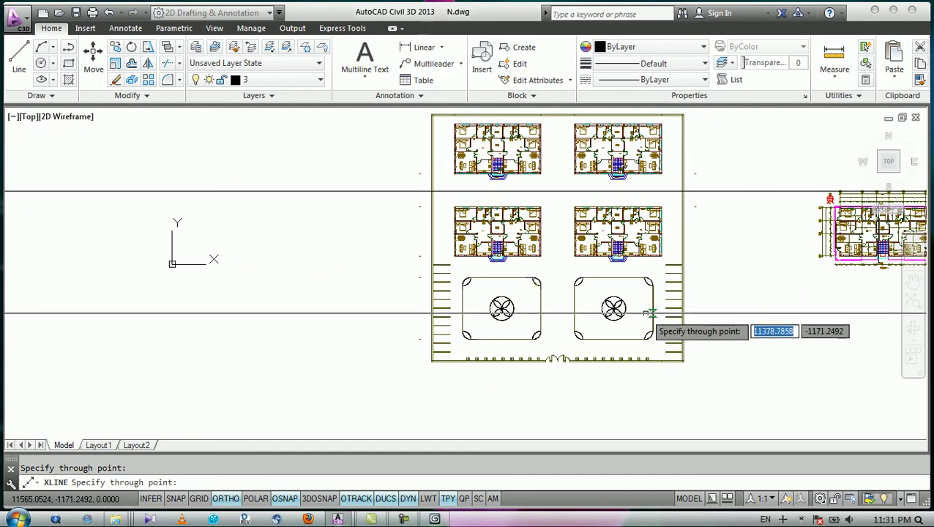
{"action": "scroll", "coordinate": [654, 278], "scroll_direction": "up", "scroll_amount": 4}
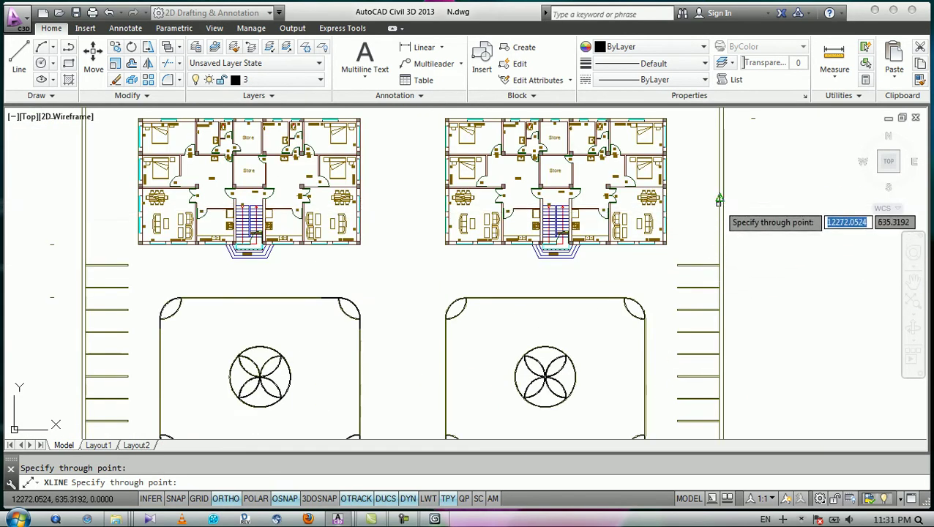
{"action": "scroll", "coordinate": [718, 197], "scroll_direction": "down", "scroll_amount": 3}
{"action": "scroll", "coordinate": [722, 315], "scroll_direction": "up", "scroll_amount": 5}
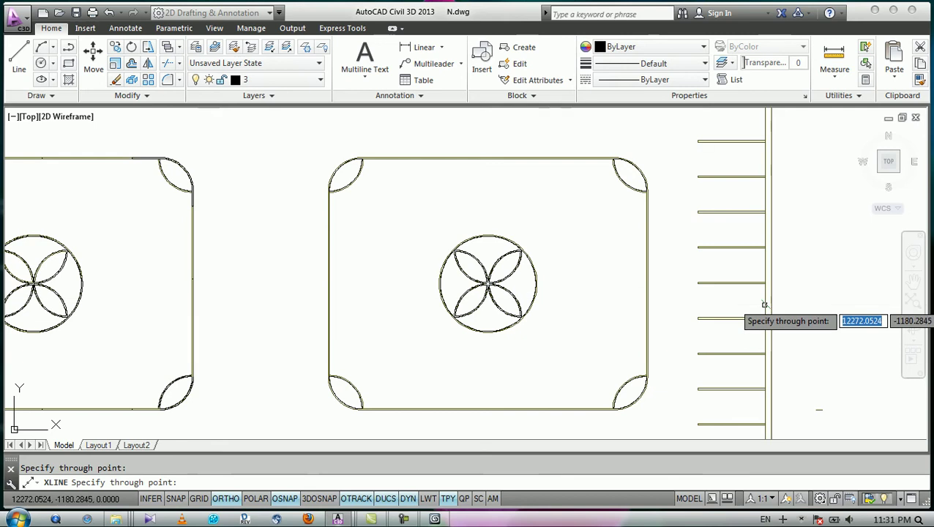
{"action": "scroll", "coordinate": [604, 259], "scroll_direction": "down", "scroll_amount": 4}
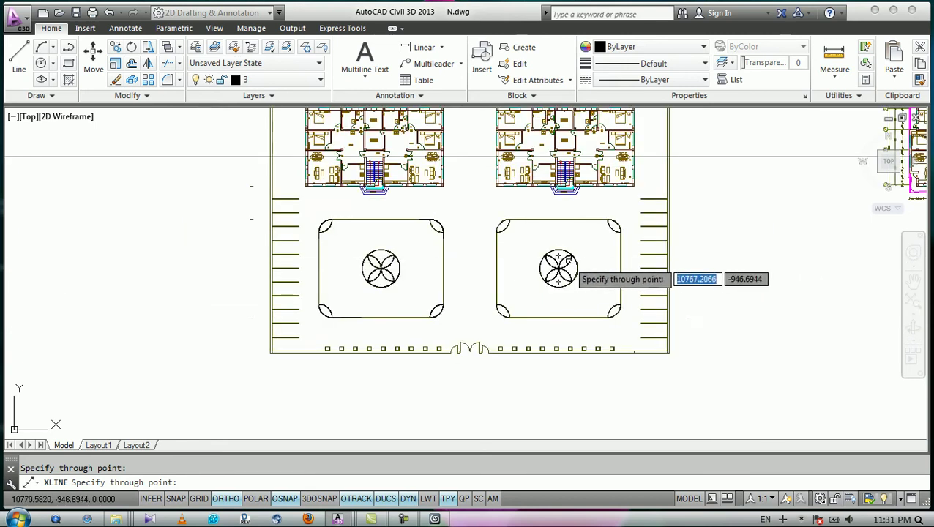
{"action": "middle_click_drag", "start_coordinate": [558, 269], "coordinate": [528, 312]}
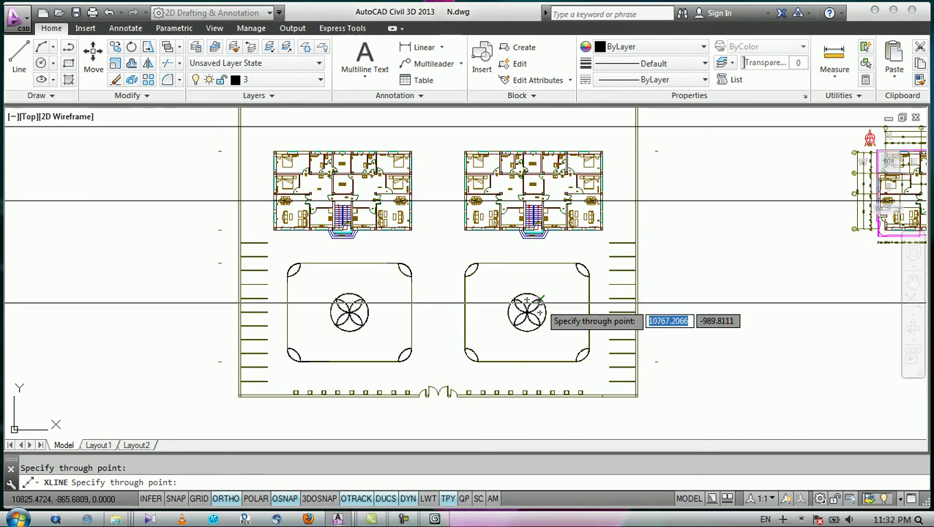
{"action": "key", "text": "Return"}
Erase the two horizontal construction lines crossing the site.
{"action": "middle_click_drag", "start_coordinate": [668, 188], "coordinate": [619, 264]}
{"action": "left_click", "coordinate": [687, 167]}
{"action": "left_click", "coordinate": [647, 296]}
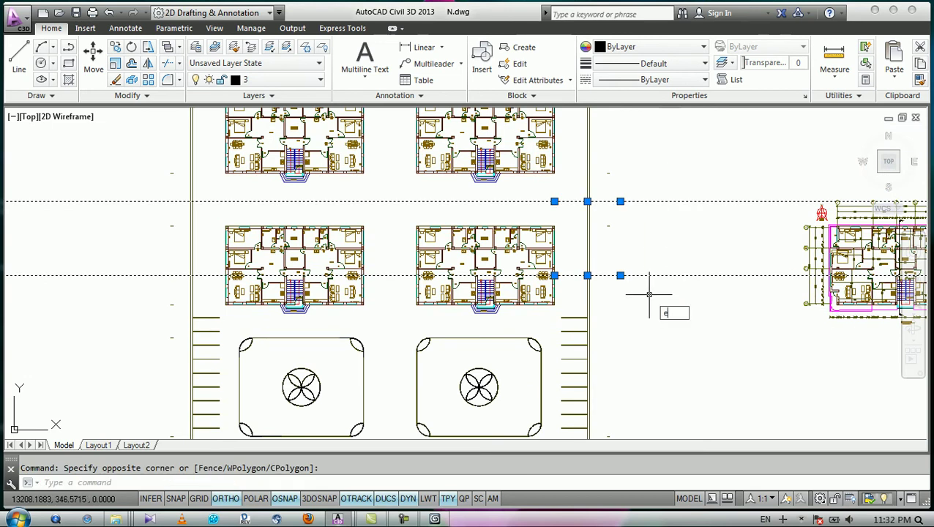
{"action": "key", "text": "Return"}
{"action": "type", "text": "rec"}
{"action": "key", "text": "Return"}
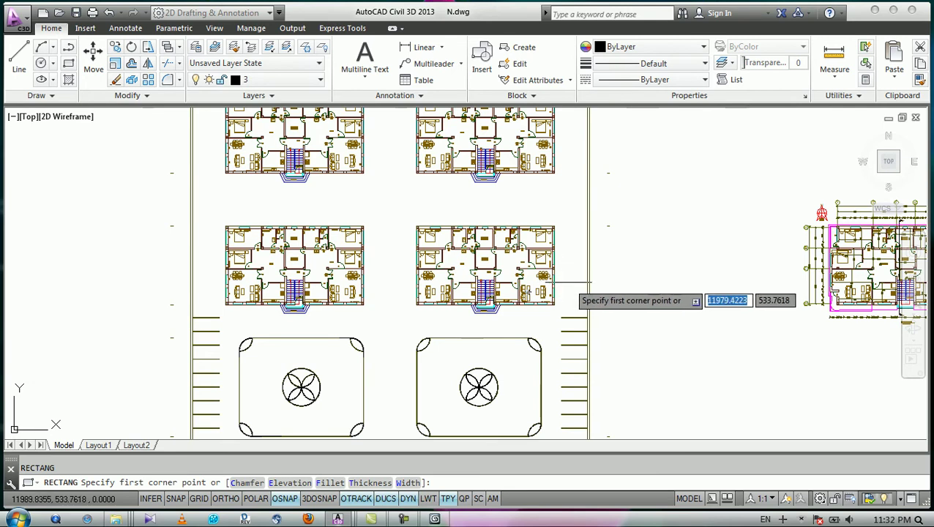
{"action": "key", "text": "Escape"}
Open the choice of layers for the drawing's current layer.
{"action": "left_click", "coordinate": [256, 79]}
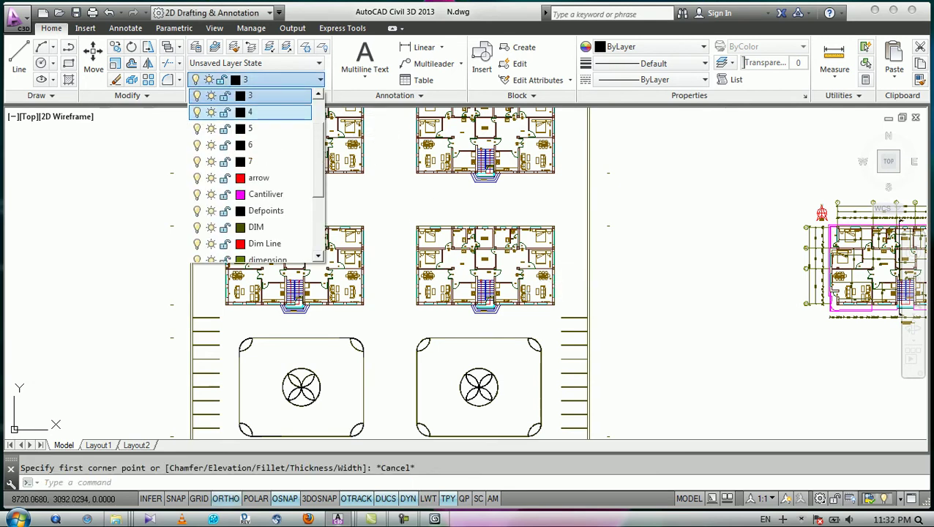
Make layer 4 the current layer.
{"action": "left_click", "coordinate": [252, 112]}
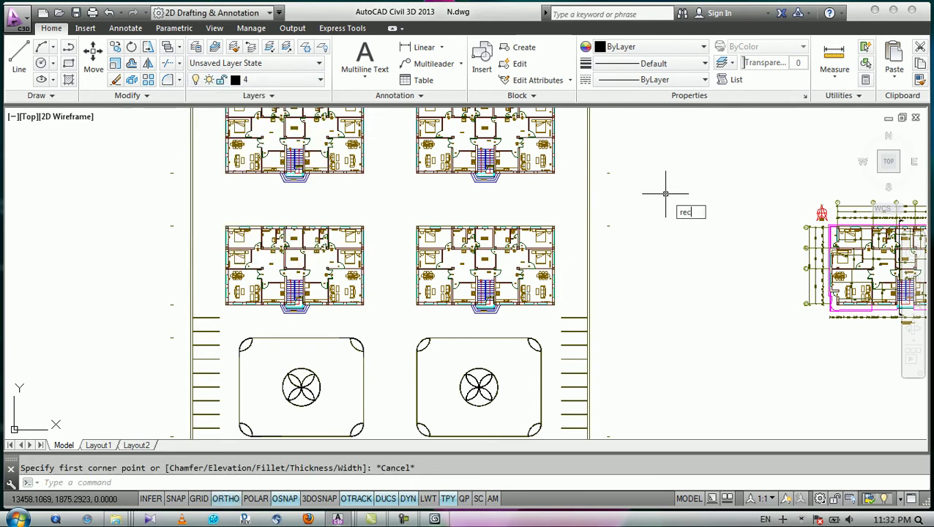
{"action": "type", "text": "rec"}
{"action": "key", "text": "Return"}
{"action": "scroll", "coordinate": [600, 318], "scroll_direction": "down", "scroll_amount": 4}
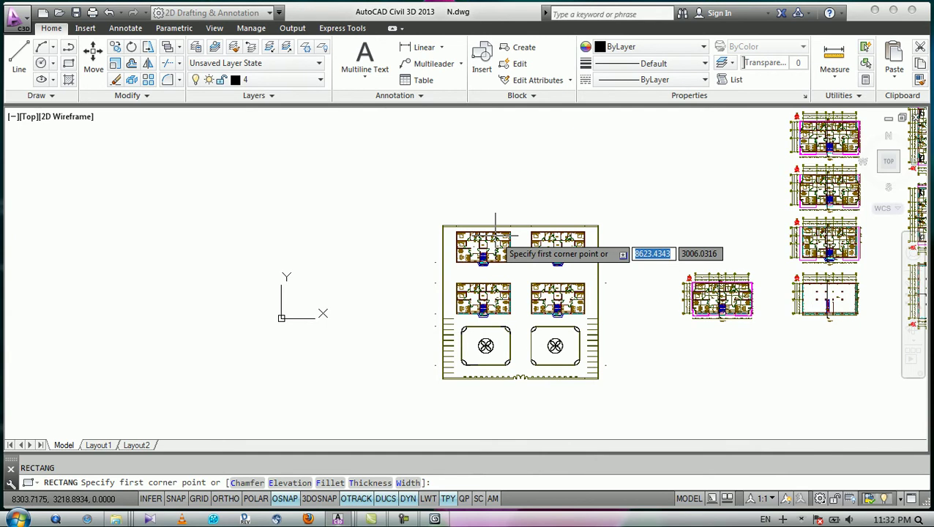
{"action": "scroll", "coordinate": [495, 235], "scroll_direction": "up", "scroll_amount": 6}
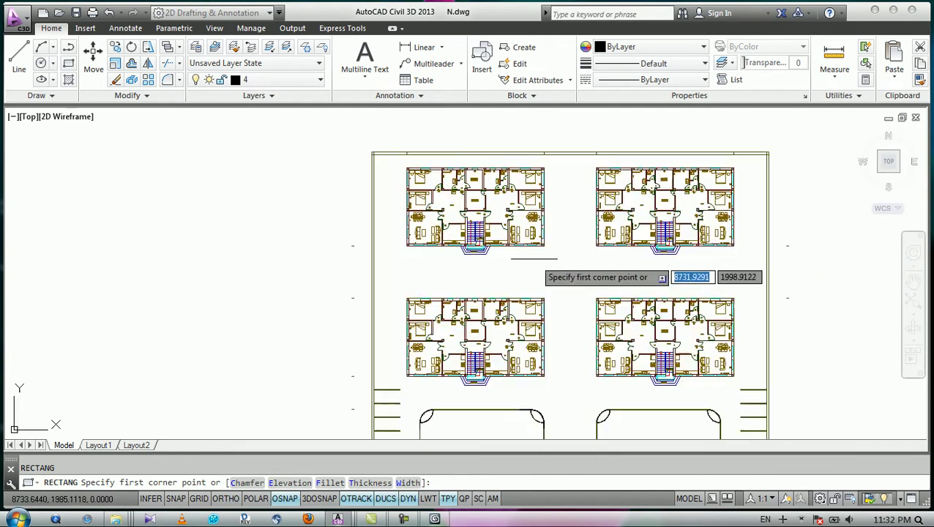
{"action": "scroll", "coordinate": [411, 236], "scroll_direction": "up", "scroll_amount": 2}
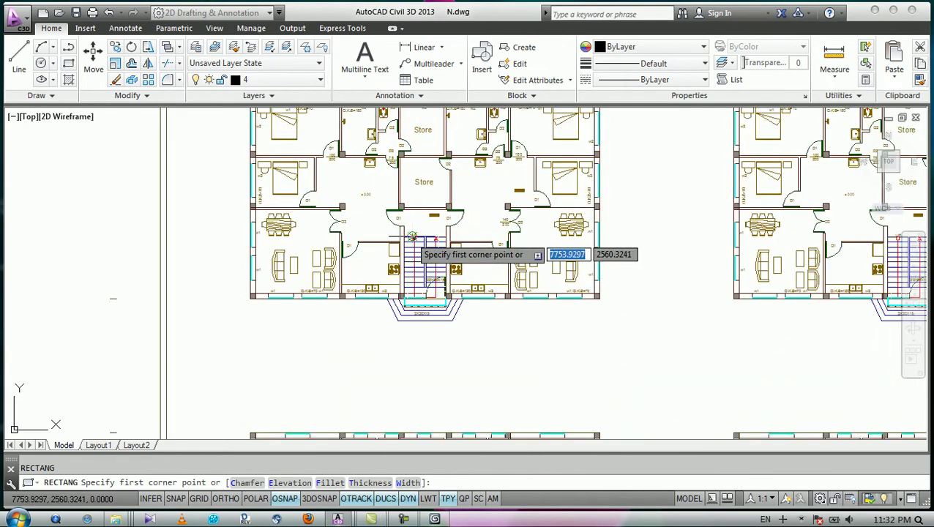
{"action": "scroll", "coordinate": [388, 248], "scroll_direction": "down", "scroll_amount": 3}
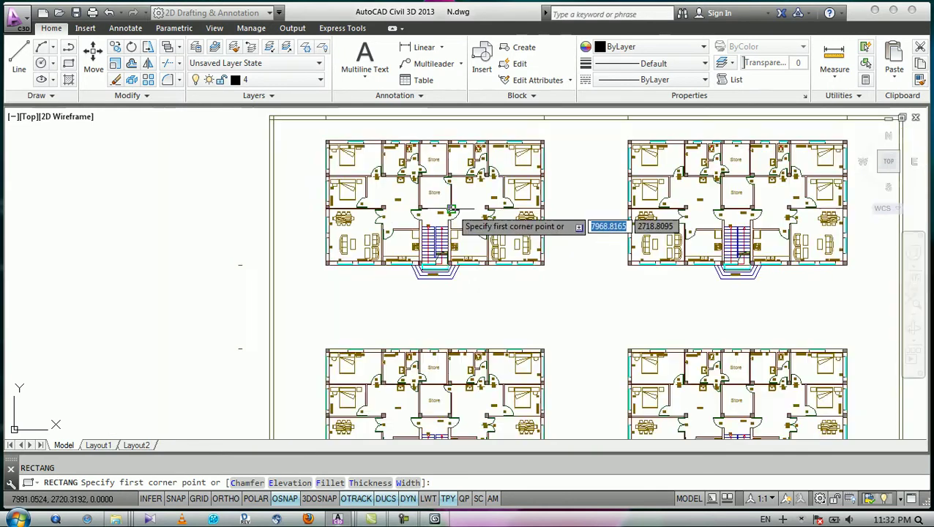
{"action": "scroll", "coordinate": [399, 233], "scroll_direction": "up", "scroll_amount": 2}
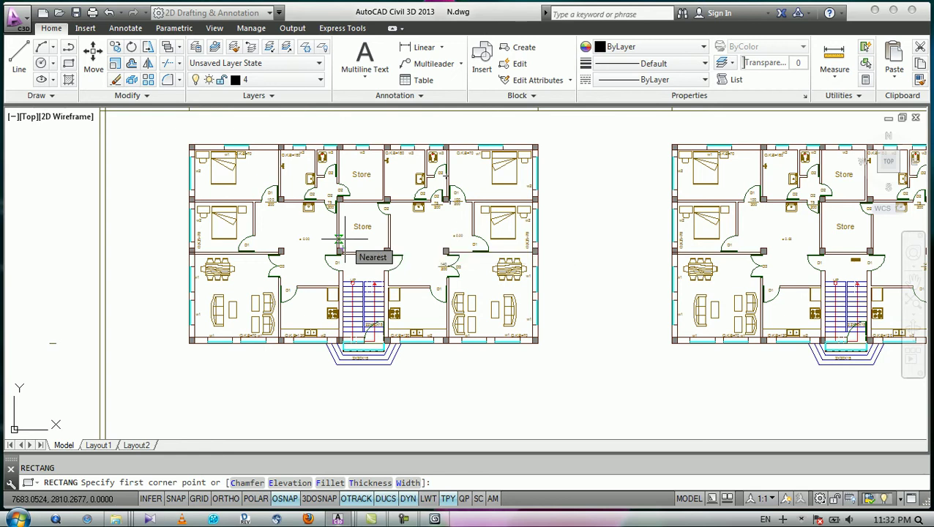
{"action": "scroll", "coordinate": [395, 180], "scroll_direction": "down", "scroll_amount": 4}
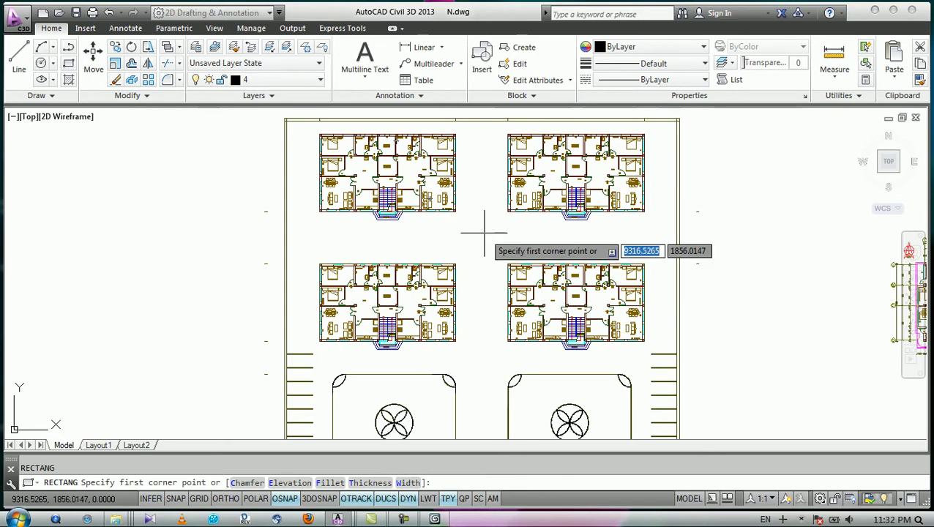
{"action": "key", "text": "Escape"}
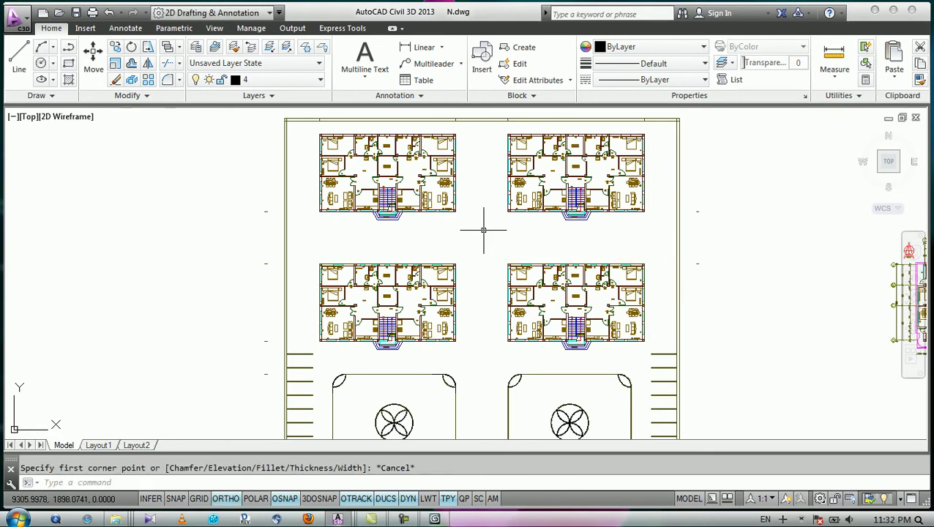
Draw three horizontal construction lines: between the two building rows, through the lower buildings, and through the two garden plots.
{"action": "type", "text": "xl"}
{"action": "key", "text": "Return"}
{"action": "type", "text": "h"}
{"action": "key", "text": "Return"}
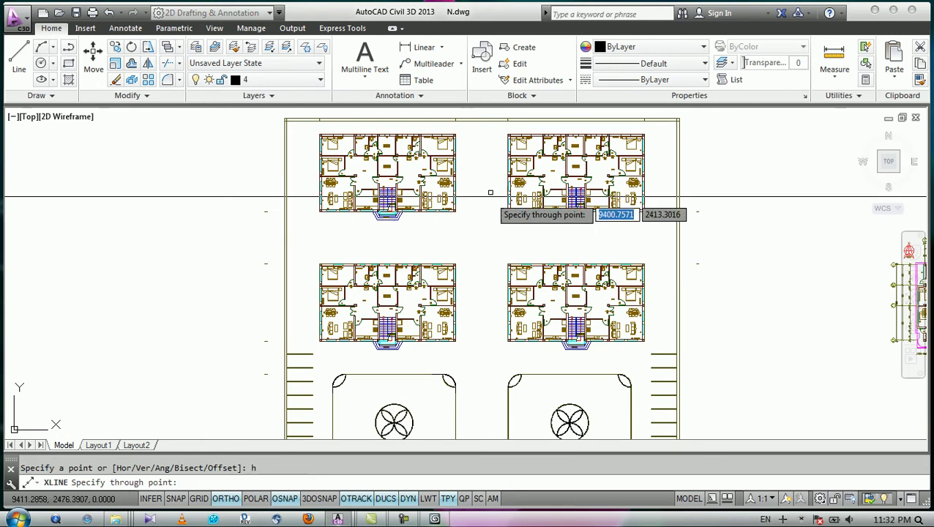
{"action": "left_click", "coordinate": [675, 236]}
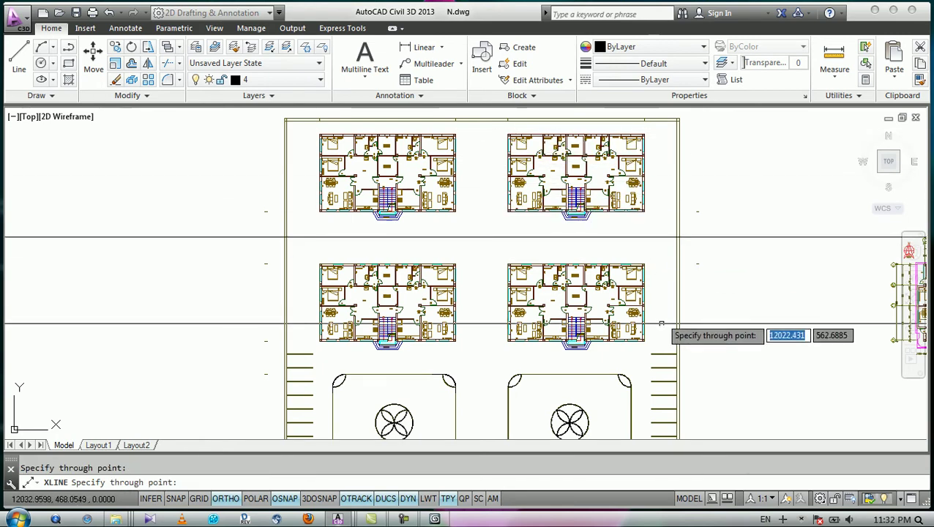
{"action": "left_click", "coordinate": [674, 320]}
{"action": "scroll", "coordinate": [542, 249], "scroll_direction": "down", "scroll_amount": 3}
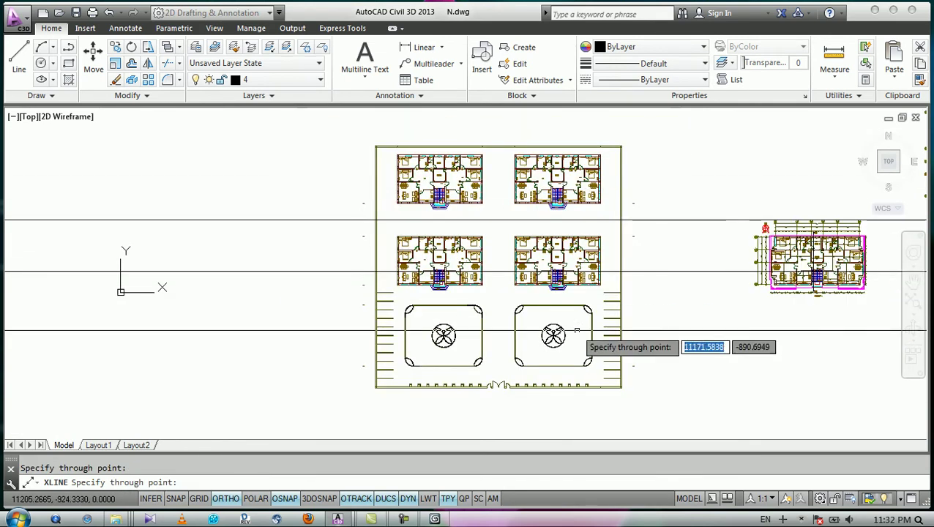
{"action": "scroll", "coordinate": [585, 332], "scroll_direction": "up", "scroll_amount": 3}
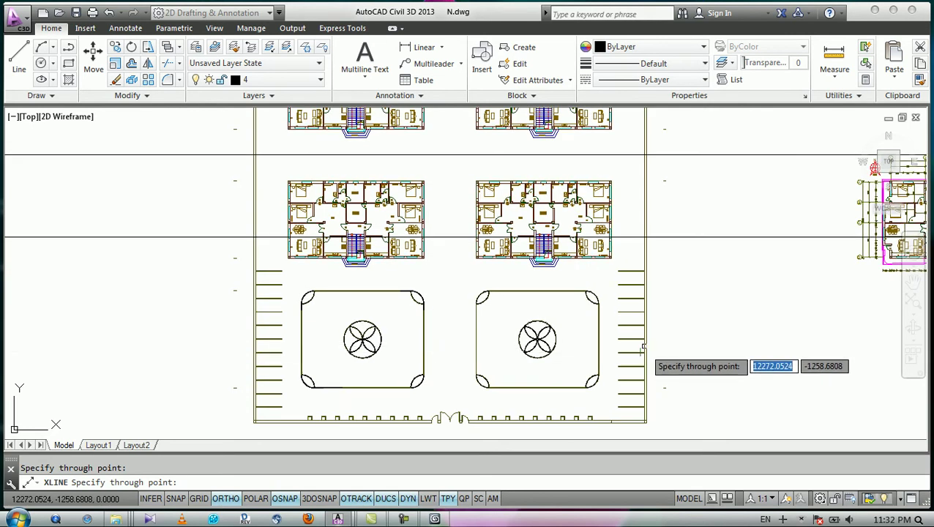
{"action": "scroll", "coordinate": [642, 353], "scroll_direction": "up", "scroll_amount": 4}
{"action": "scroll", "coordinate": [607, 311], "scroll_direction": "down", "scroll_amount": 4}
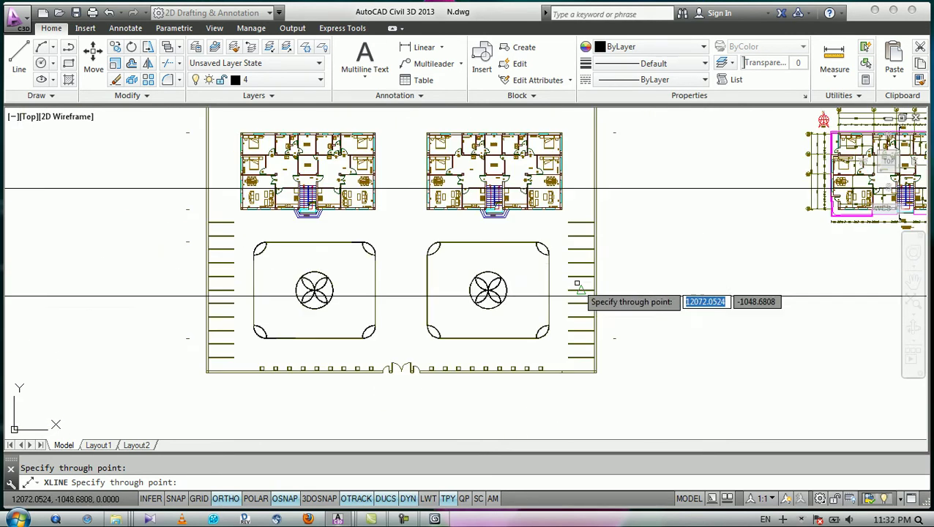
{"action": "middle_click_drag", "start_coordinate": [439, 257], "coordinate": [437, 302]}
{"action": "key", "text": "Return"}
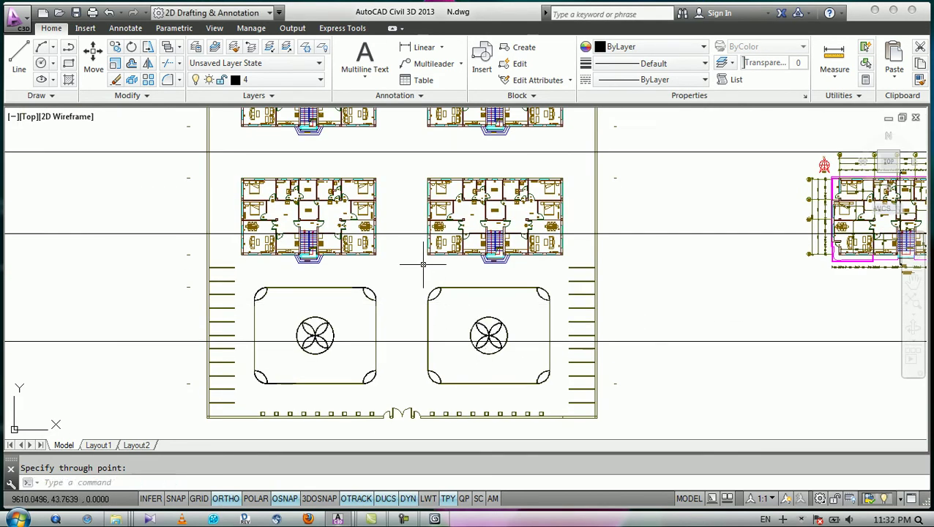
Draw a vertical construction line through the centre of the entrance gate.
{"action": "type", "text": "xl"}
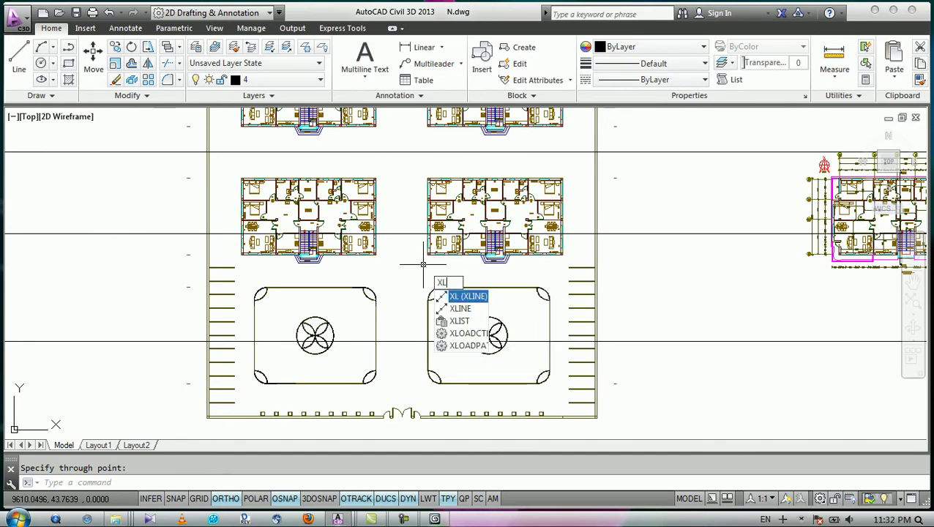
{"action": "key", "text": "Return"}
{"action": "type", "text": "v"}
{"action": "key", "text": "Return"}
{"action": "scroll", "coordinate": [411, 424], "scroll_direction": "up", "scroll_amount": 5}
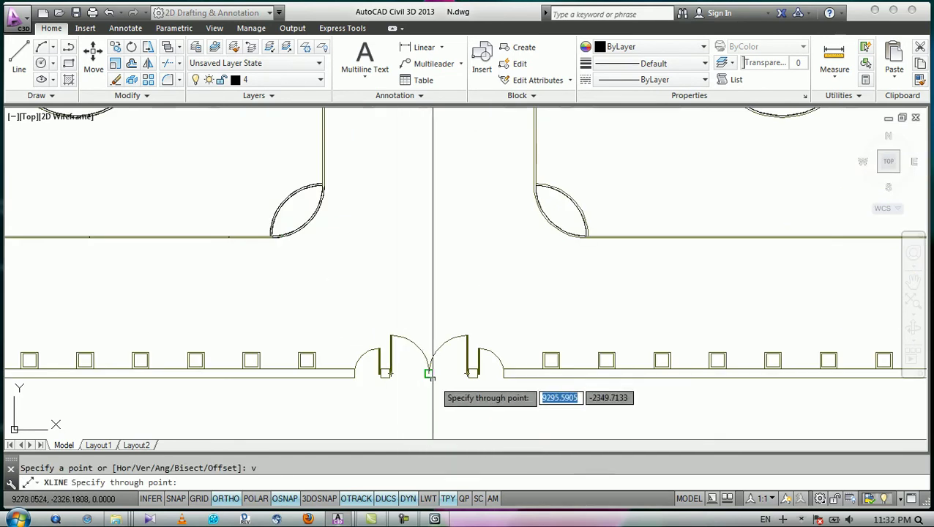
{"action": "left_click", "coordinate": [431, 406]}
Add two more vertical construction lines, one crossing the right-hand buildings and garden and one crossing the left-hand ones.
{"action": "scroll", "coordinate": [428, 395], "scroll_direction": "down", "scroll_amount": 4}
{"action": "scroll", "coordinate": [558, 406], "scroll_direction": "up", "scroll_amount": 5}
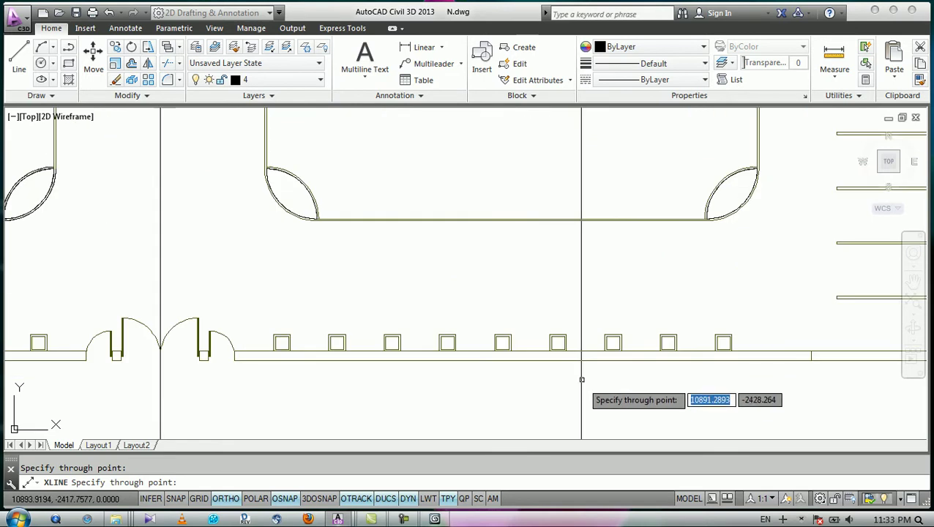
{"action": "left_click", "coordinate": [591, 351]}
{"action": "scroll", "coordinate": [590, 365], "scroll_direction": "down", "scroll_amount": 7}
{"action": "scroll", "coordinate": [393, 356], "scroll_direction": "up", "scroll_amount": 4}
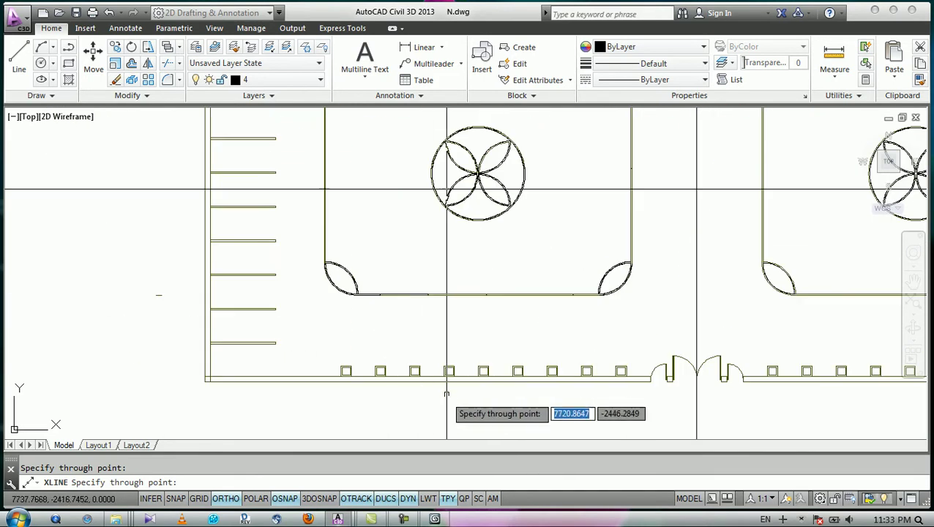
{"action": "left_click", "coordinate": [423, 363]}
{"action": "scroll", "coordinate": [374, 384], "scroll_direction": "down", "scroll_amount": 3}
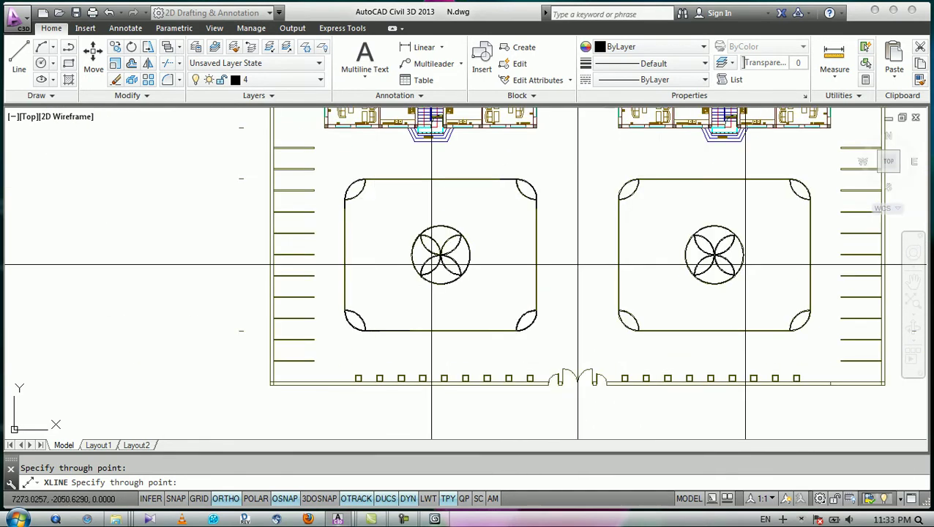
{"action": "key", "text": "Escape"}
Create a boundary from the open area around the left half of the upper-left building, enclosed by the site wall and construction lines.
{"action": "scroll", "coordinate": [374, 384], "scroll_direction": "down", "scroll_amount": 4}
{"action": "scroll", "coordinate": [366, 231], "scroll_direction": "up", "scroll_amount": 4}
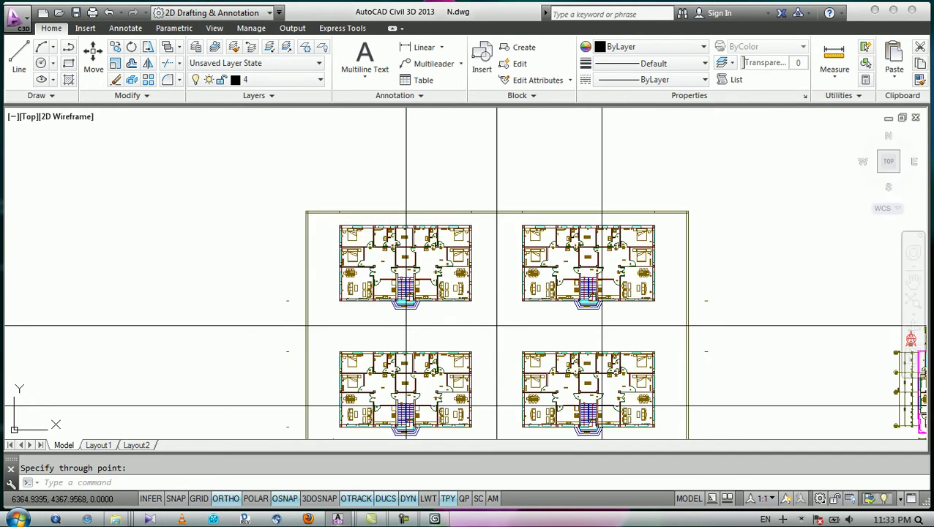
{"action": "type", "text": "bo"}
{"action": "key", "text": "Return"}
{"action": "scroll", "coordinate": [375, 315], "scroll_direction": "up", "scroll_amount": 2}
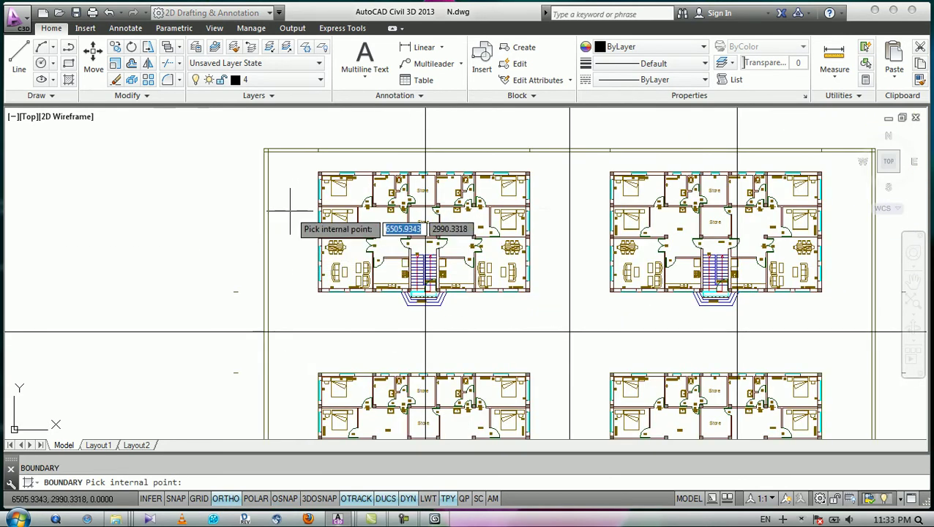
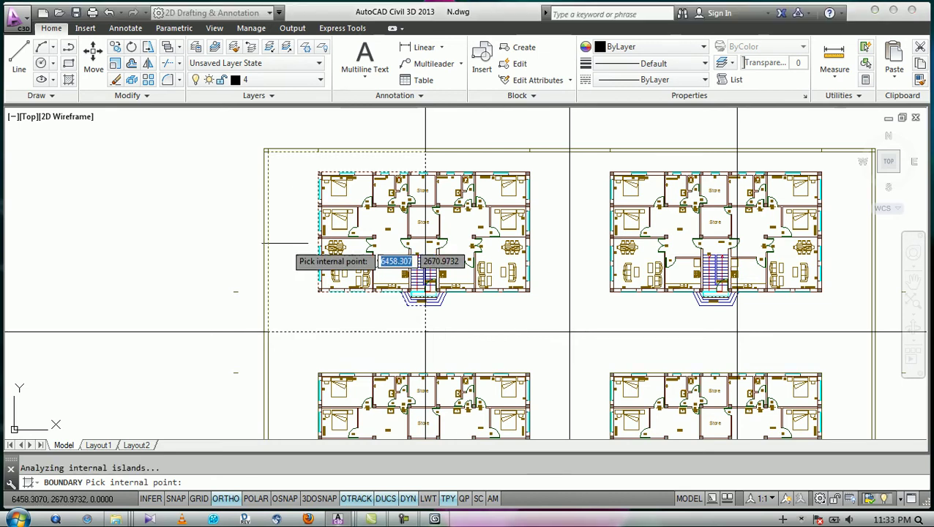
{"action": "scroll", "coordinate": [352, 286], "scroll_direction": "up", "scroll_amount": 5}
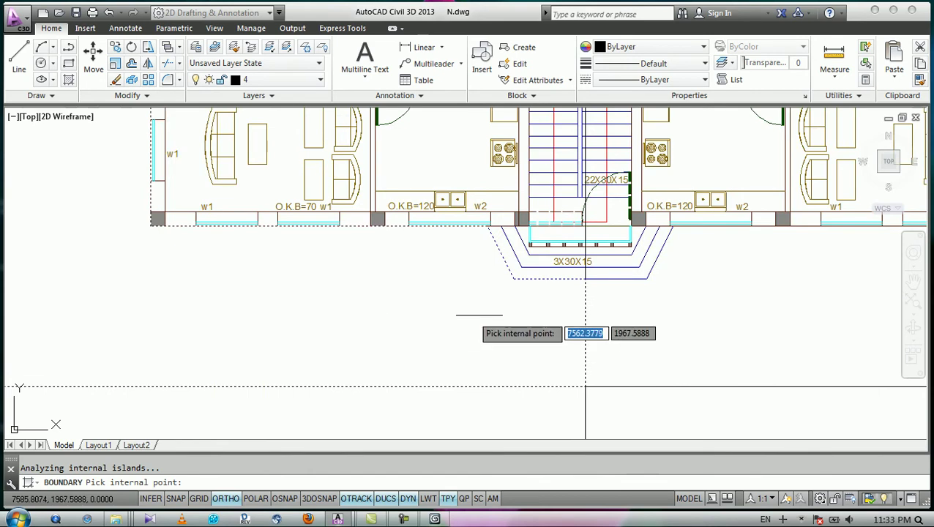
{"action": "scroll", "coordinate": [512, 311], "scroll_direction": "up", "scroll_amount": 1}
{"action": "scroll", "coordinate": [338, 256], "scroll_direction": "down", "scroll_amount": 2}
{"action": "scroll", "coordinate": [399, 338], "scroll_direction": "down", "scroll_amount": 1}
{"action": "scroll", "coordinate": [396, 331], "scroll_direction": "down", "scroll_amount": 4}
{"action": "middle_click_drag", "start_coordinate": [347, 249], "coordinate": [335, 337]}
{"action": "key", "text": "Return"}
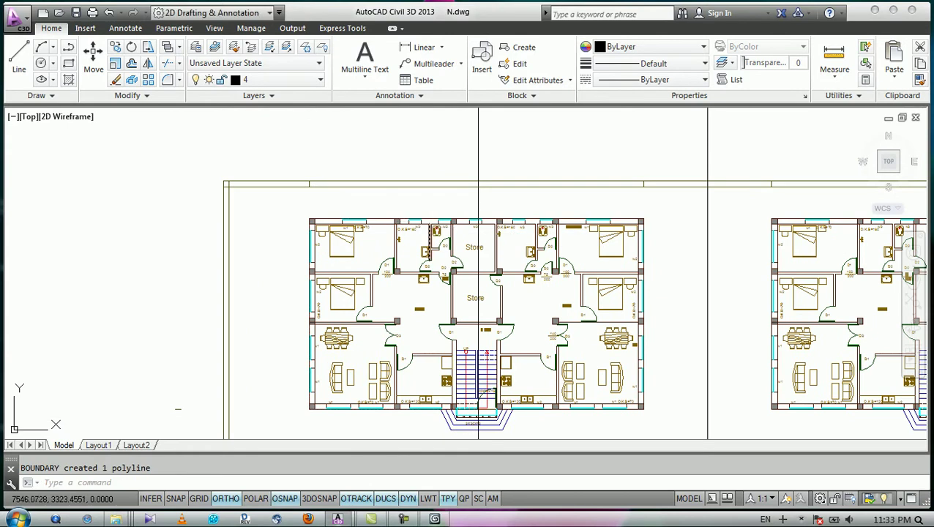
Create a boundary from the open area around the right half of the upper-left building, up to the central vertical construction line.
{"action": "key", "text": "Return"}
{"action": "left_click", "coordinate": [383, 189]}
{"action": "middle_click_drag", "start_coordinate": [493, 277], "coordinate": [395, 232]}
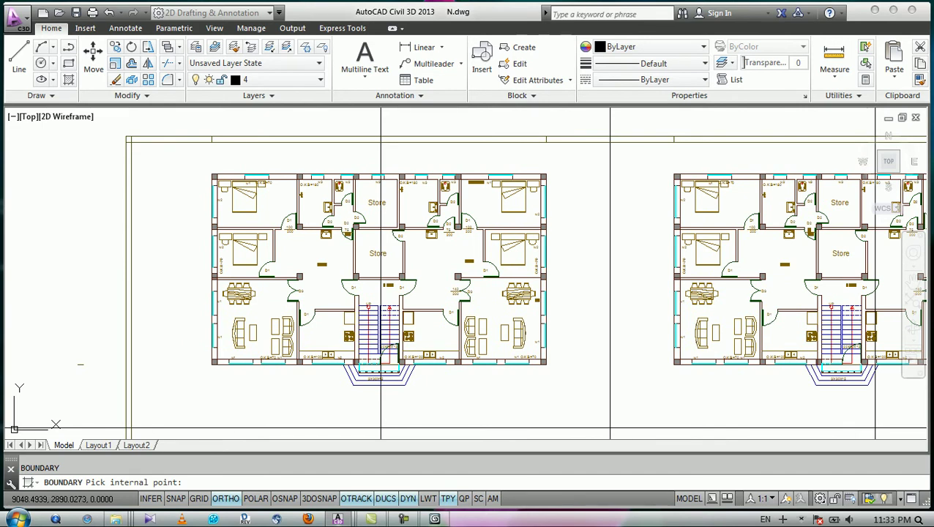
{"action": "left_click", "coordinate": [572, 251]}
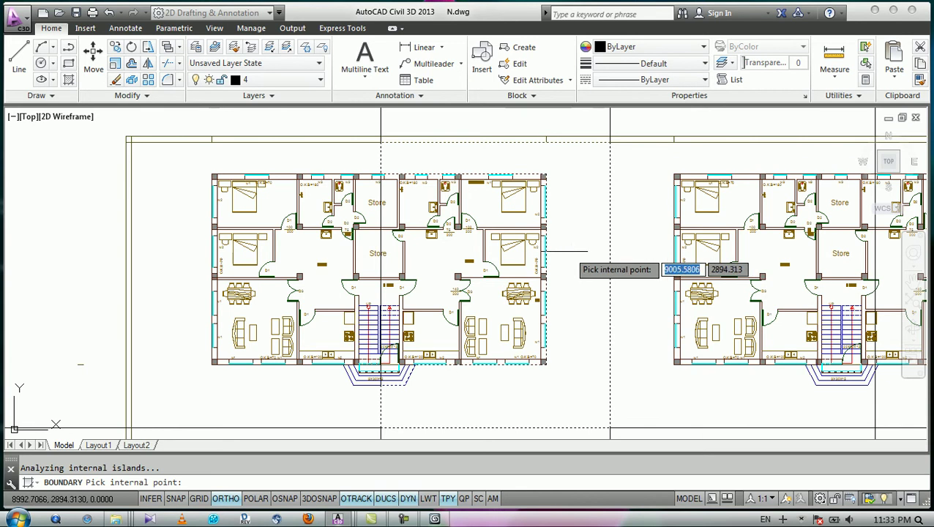
{"action": "scroll", "coordinate": [407, 381], "scroll_direction": "up", "scroll_amount": 5}
{"action": "scroll", "coordinate": [398, 351], "scroll_direction": "down", "scroll_amount": 8}
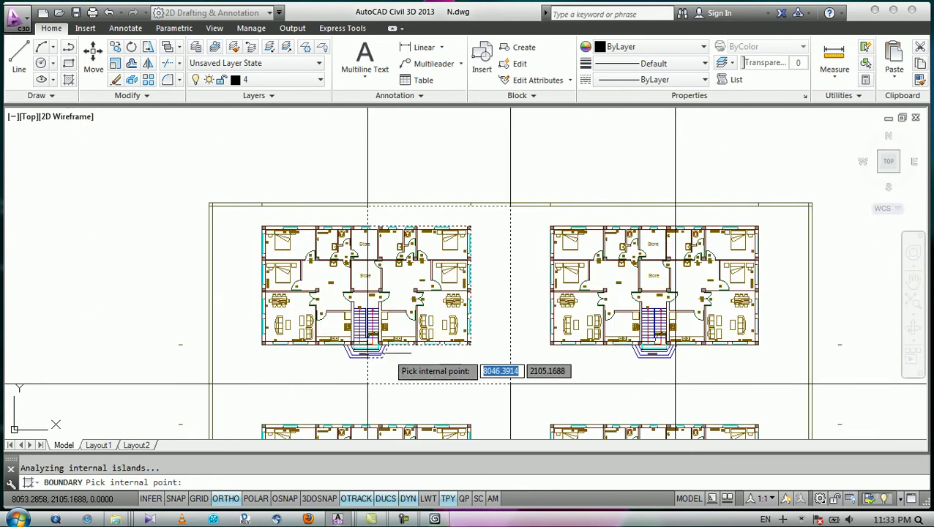
{"action": "scroll", "coordinate": [415, 291], "scroll_direction": "up", "scroll_amount": 1}
{"action": "key", "text": "Return"}
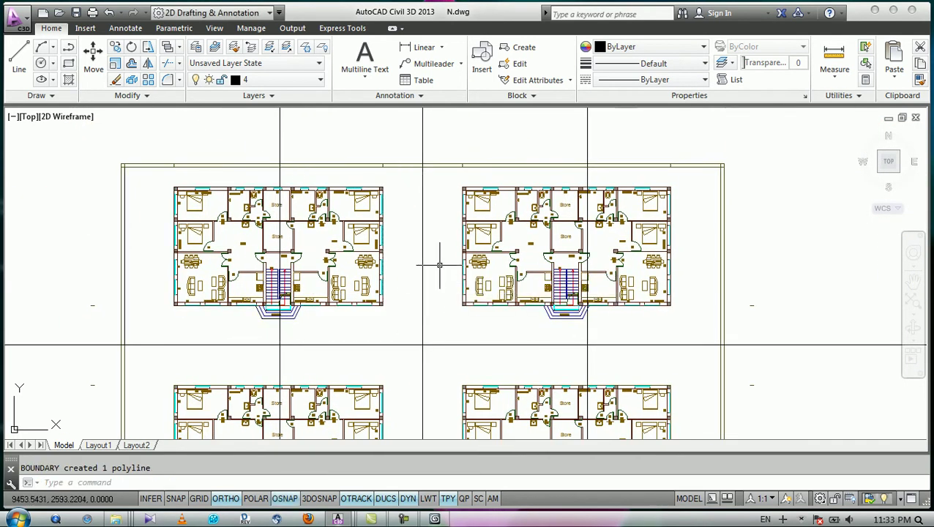
Create a boundary from the open area around the left half of the upper-right building, starting at the central construction line.
{"action": "key", "text": "Return"}
{"action": "left_click", "coordinate": [383, 189]}
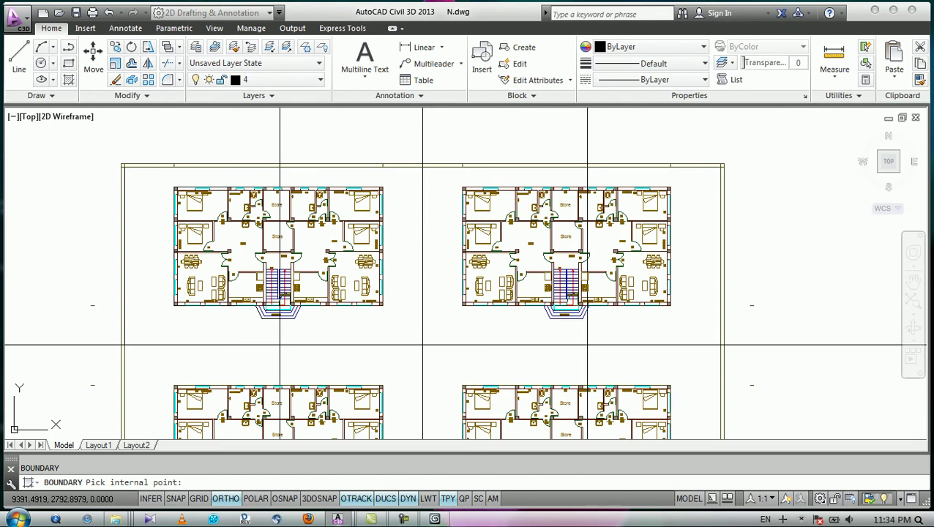
{"action": "left_click", "coordinate": [442, 253]}
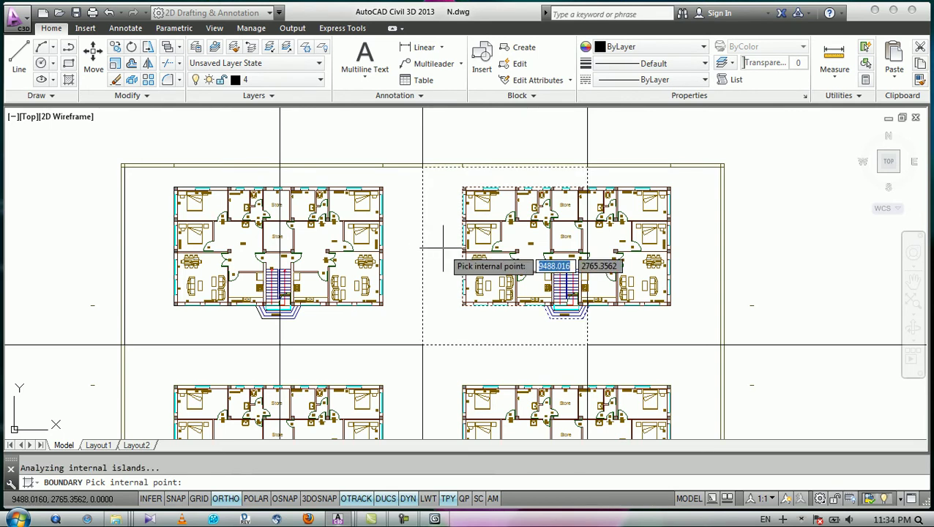
{"action": "key", "text": "Return"}
Create a boundary from the open area around the right half of the upper-right building, out to the site wall.
{"action": "key", "text": "Return"}
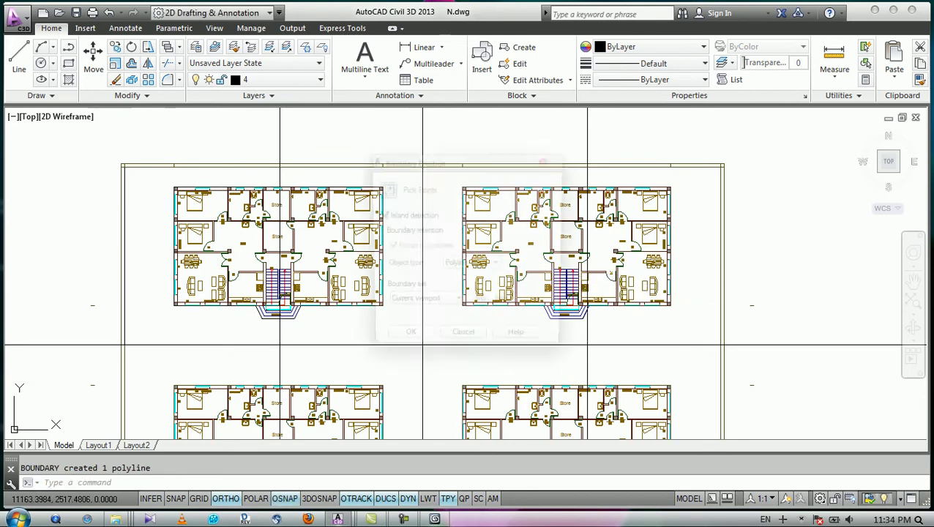
{"action": "left_click", "coordinate": [383, 190]}
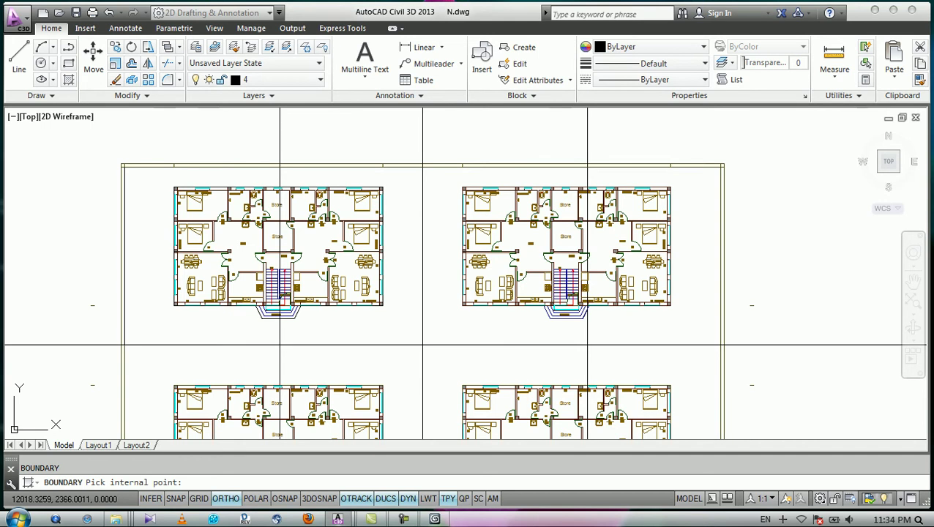
{"action": "left_click", "coordinate": [676, 244]}
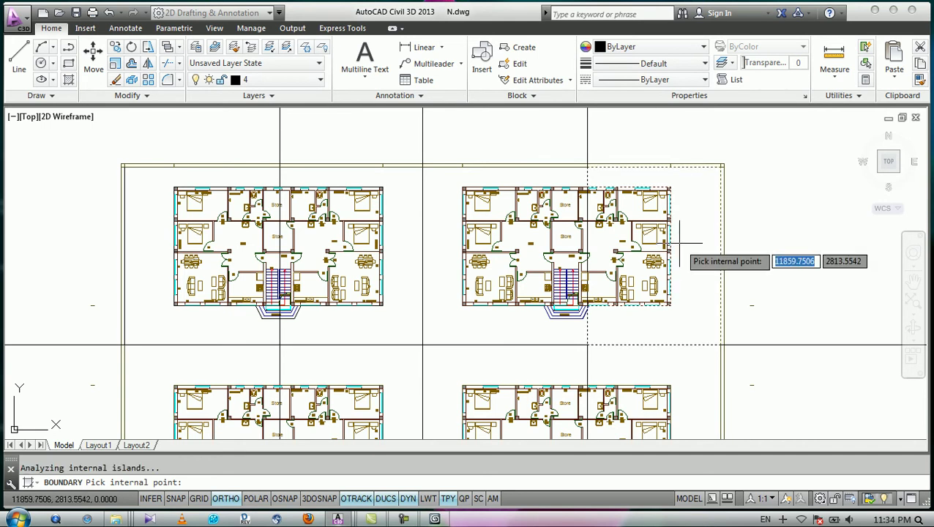
{"action": "key", "text": "Return"}
Draw a horizontal construction line across the site through the upper rooms of the lower pair of buildings.
{"action": "scroll", "coordinate": [603, 214], "scroll_direction": "down", "scroll_amount": 2}
{"action": "scroll", "coordinate": [586, 293], "scroll_direction": "up", "scroll_amount": 3}
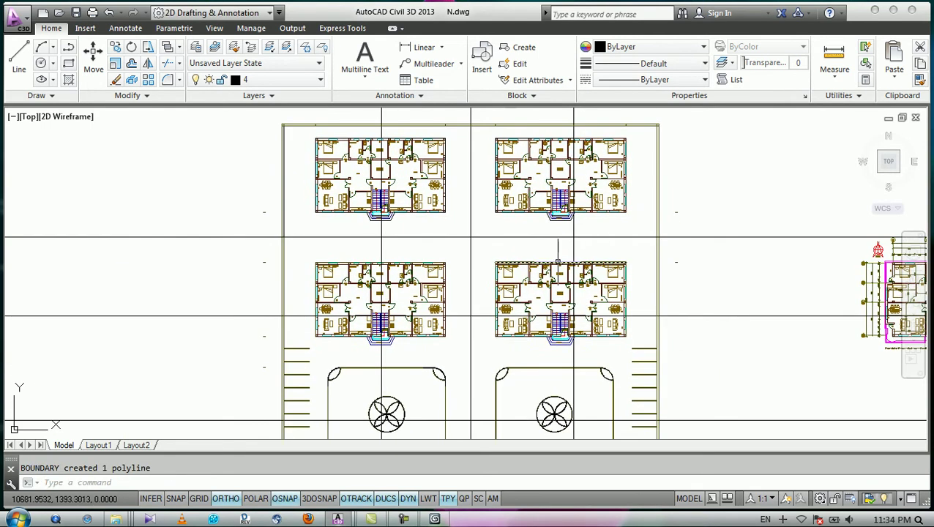
{"action": "type", "text": "xl"}
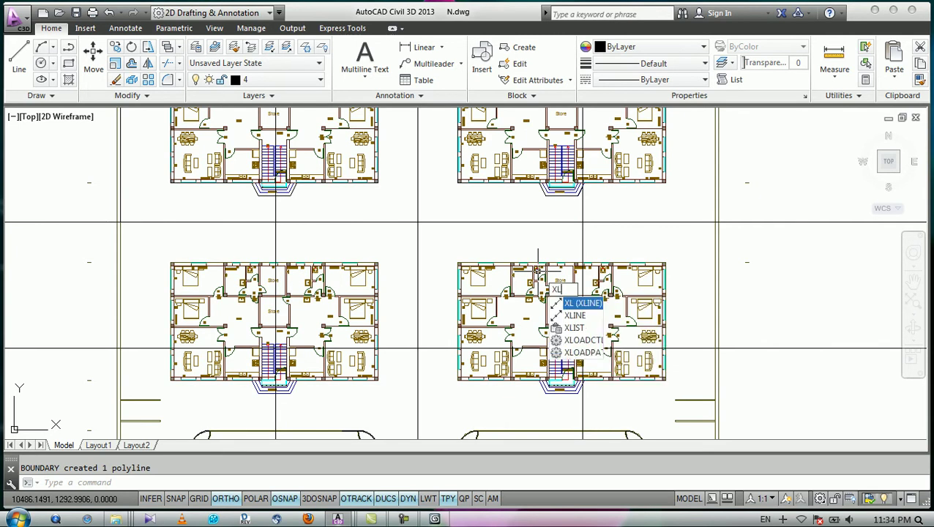
{"action": "key", "text": "Return"}
{"action": "type", "text": "h"}
{"action": "key", "text": "Return"}
{"action": "left_click", "coordinate": [707, 276]}
{"action": "key", "text": "Return"}
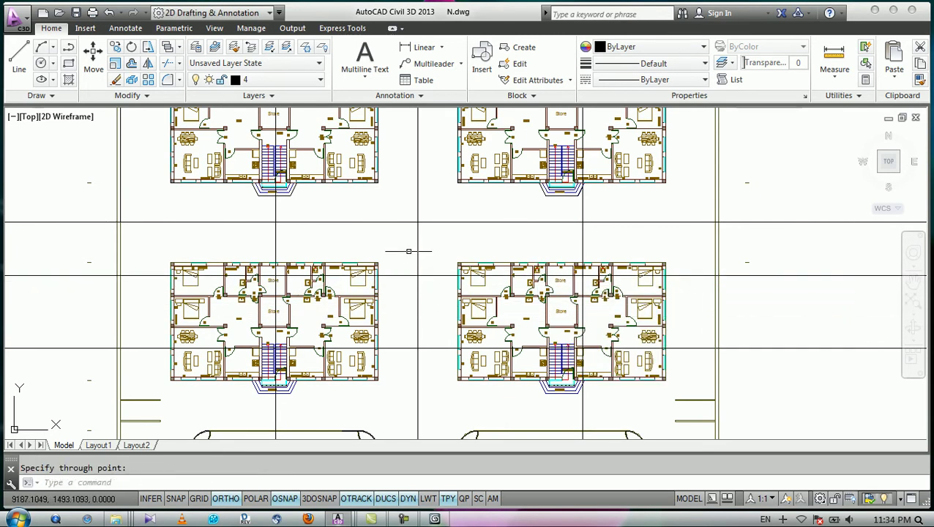
Create boundaries from the open areas between the two building rows and beside the lower buildings, split by the construction lines.
{"action": "type", "text": "bo"}
{"action": "key", "text": "Return"}
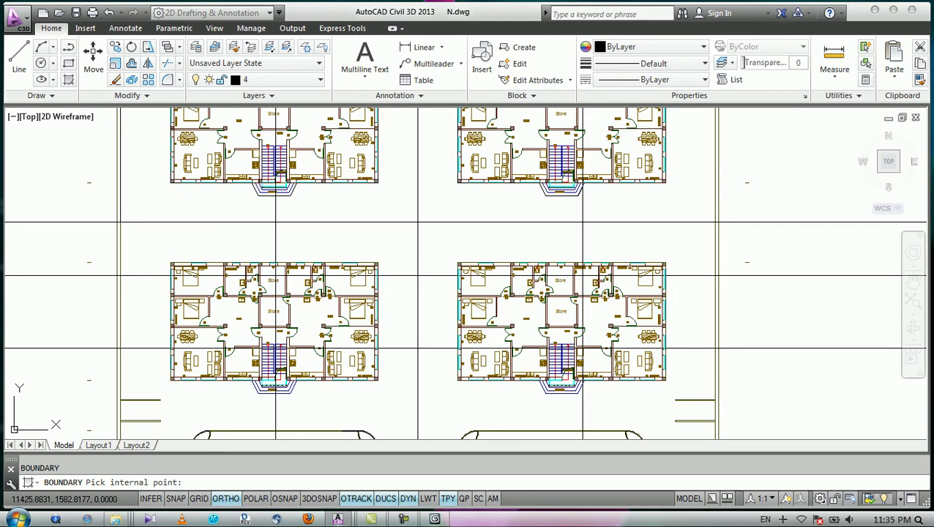
{"action": "left_click", "coordinate": [611, 230]}
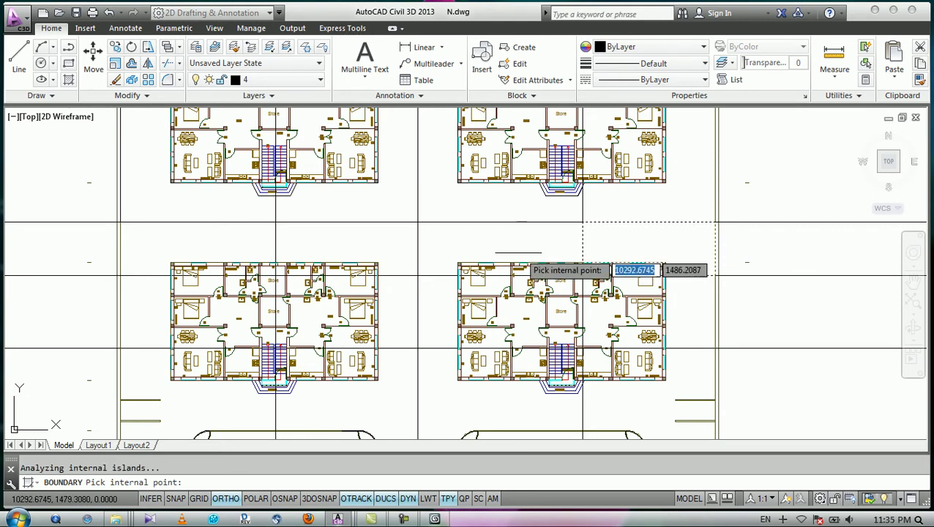
{"action": "left_click", "coordinate": [208, 253]}
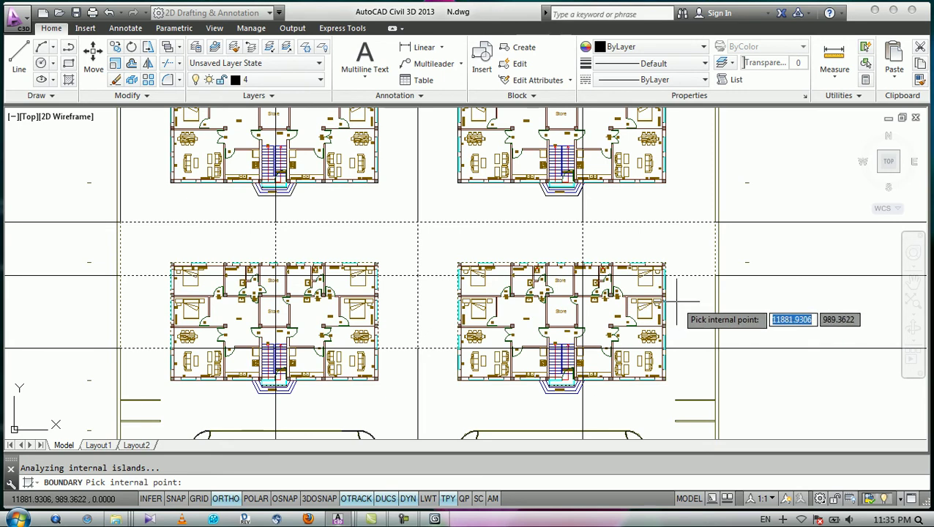
{"action": "scroll", "coordinate": [612, 229], "scroll_direction": "down", "scroll_amount": 2}
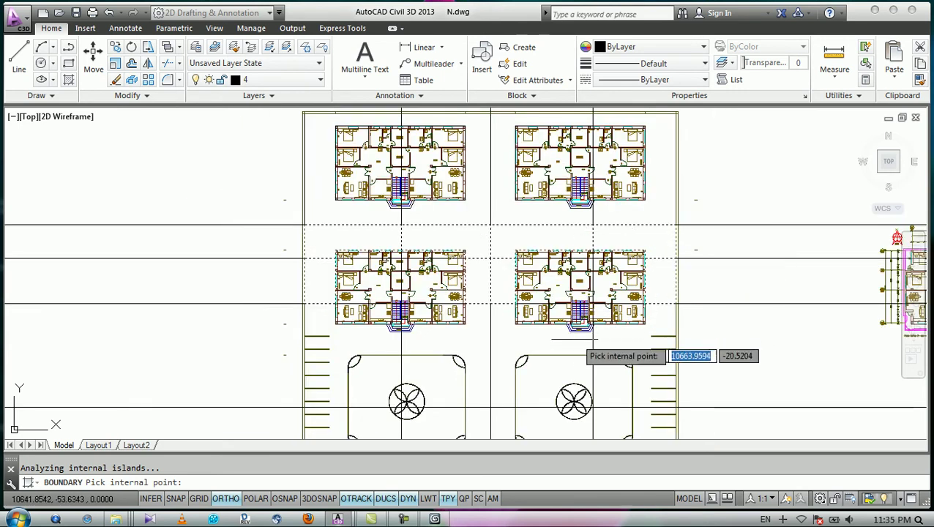
{"action": "scroll", "coordinate": [578, 341], "scroll_direction": "up", "scroll_amount": 3}
{"action": "middle_click_drag", "start_coordinate": [474, 308], "coordinate": [480, 273]}
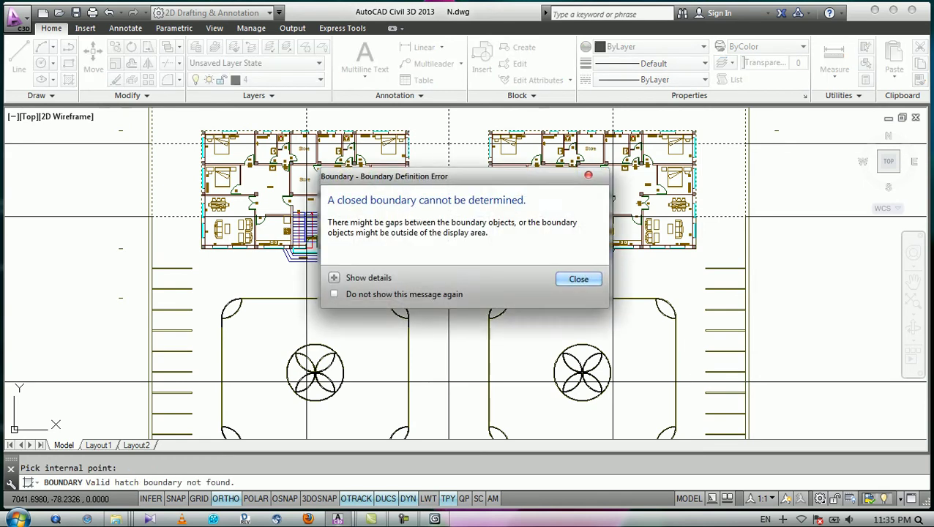
{"action": "key", "text": "Return"}
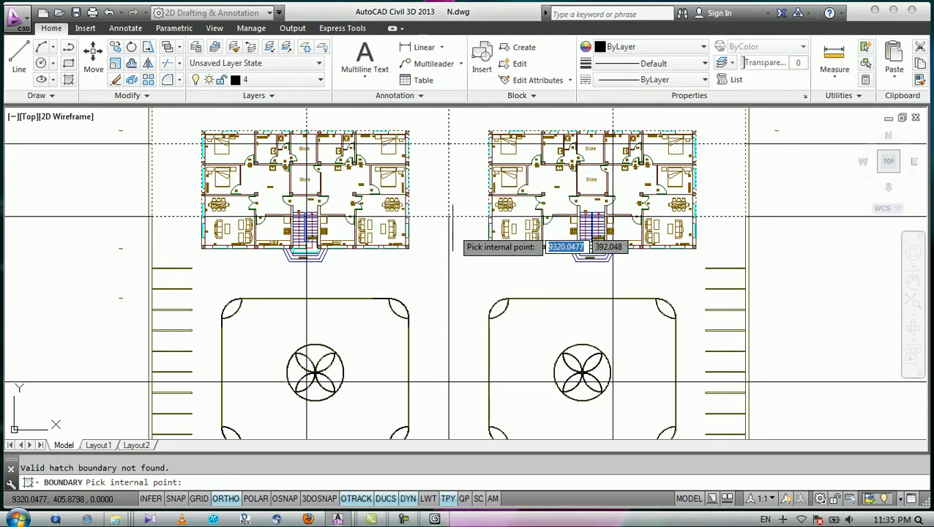
{"action": "key", "text": "Return"}
Create a boundary from the open area between the lower-left building and its garden, from the parking-side site wall to the vertical construction line.
{"action": "key", "text": "Return"}
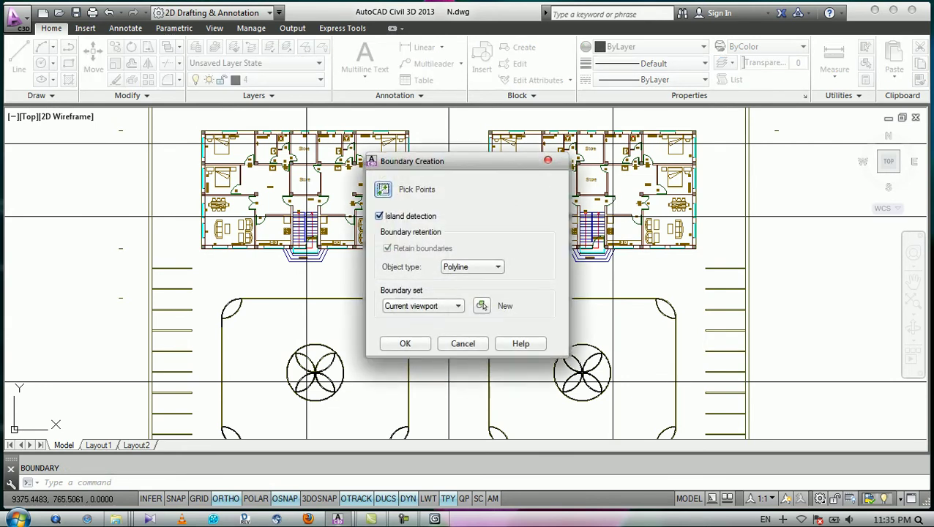
{"action": "left_click", "coordinate": [381, 188]}
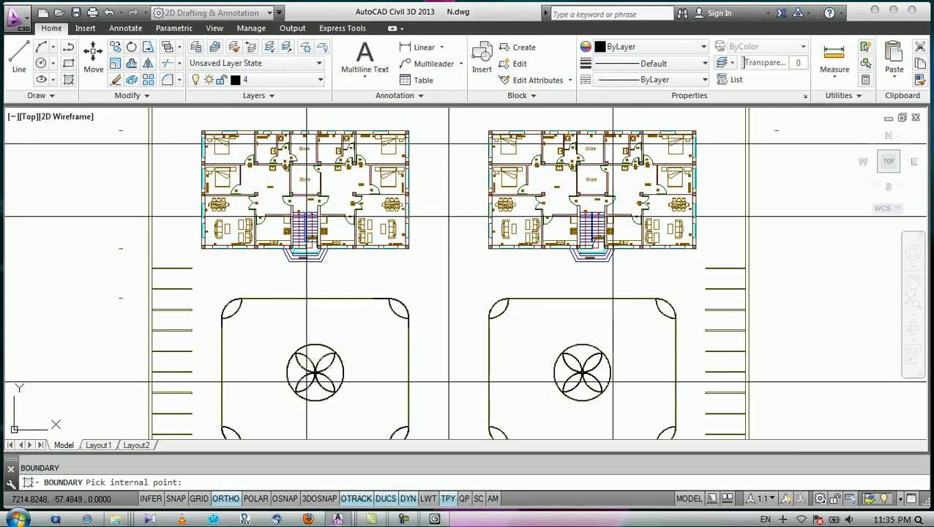
{"action": "left_click", "coordinate": [226, 268]}
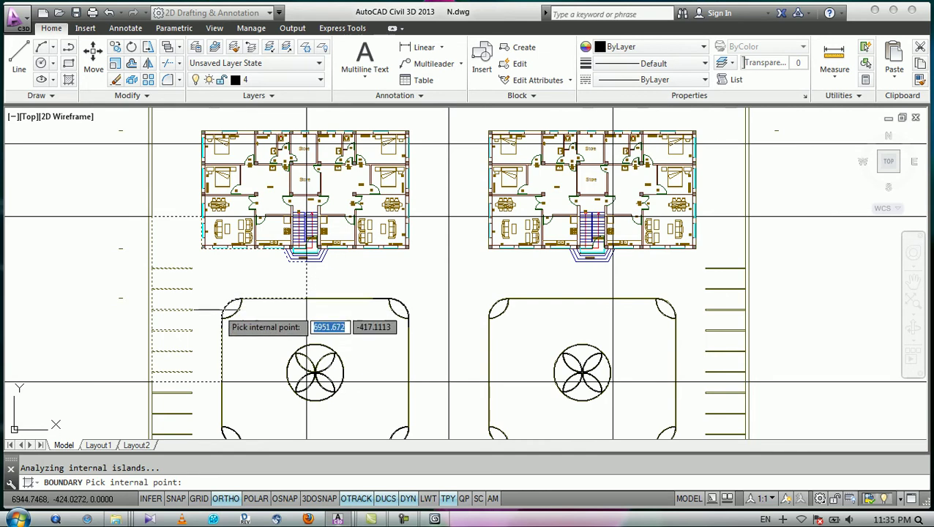
{"action": "scroll", "coordinate": [187, 373], "scroll_direction": "up", "scroll_amount": 4}
{"action": "scroll", "coordinate": [139, 402], "scroll_direction": "up", "scroll_amount": 2}
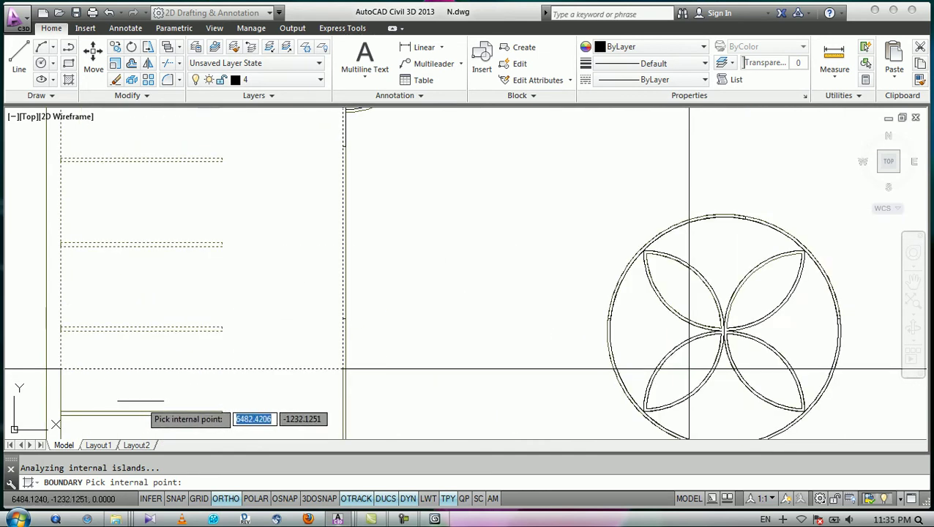
{"action": "scroll", "coordinate": [167, 402], "scroll_direction": "down", "scroll_amount": 5}
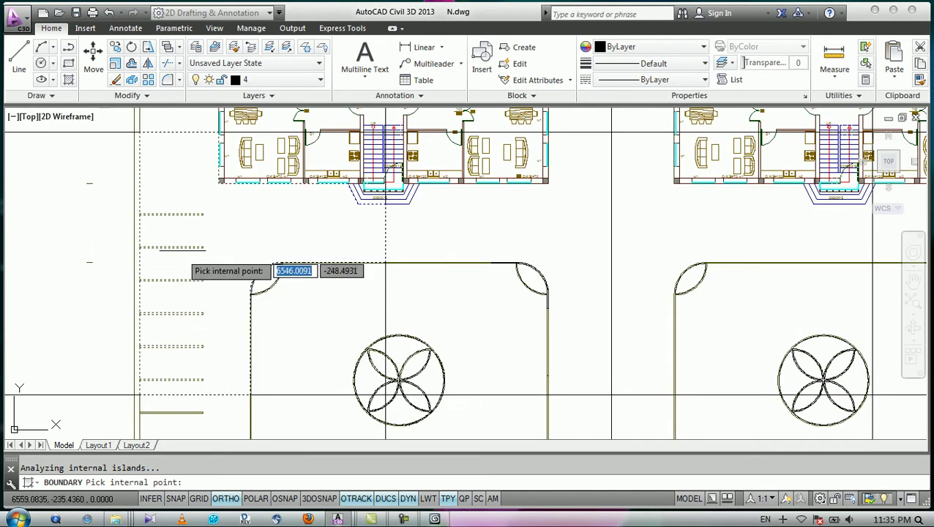
{"action": "scroll", "coordinate": [188, 262], "scroll_direction": "up", "scroll_amount": 5}
{"action": "scroll", "coordinate": [187, 262], "scroll_direction": "down", "scroll_amount": 3}
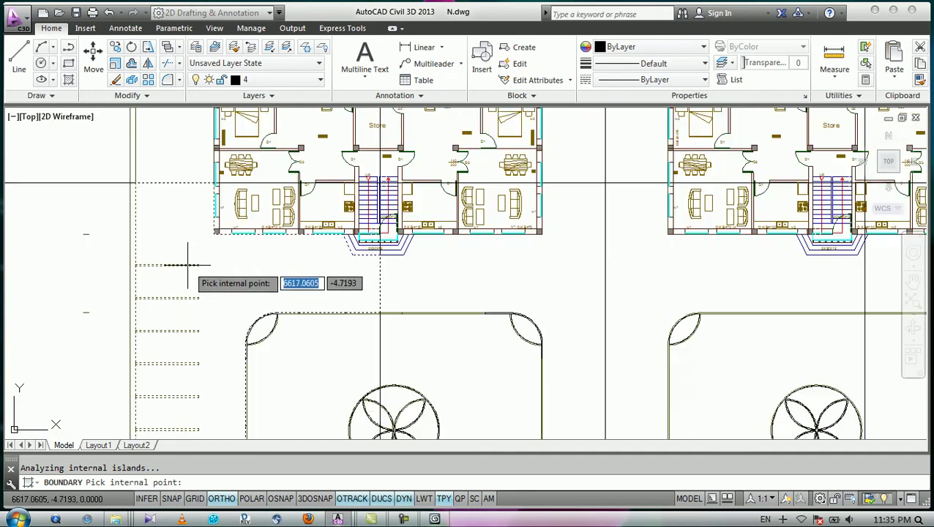
{"action": "scroll", "coordinate": [263, 262], "scroll_direction": "down", "scroll_amount": 2}
{"action": "left_click", "coordinate": [263, 261]}
{"action": "key", "text": "Return"}
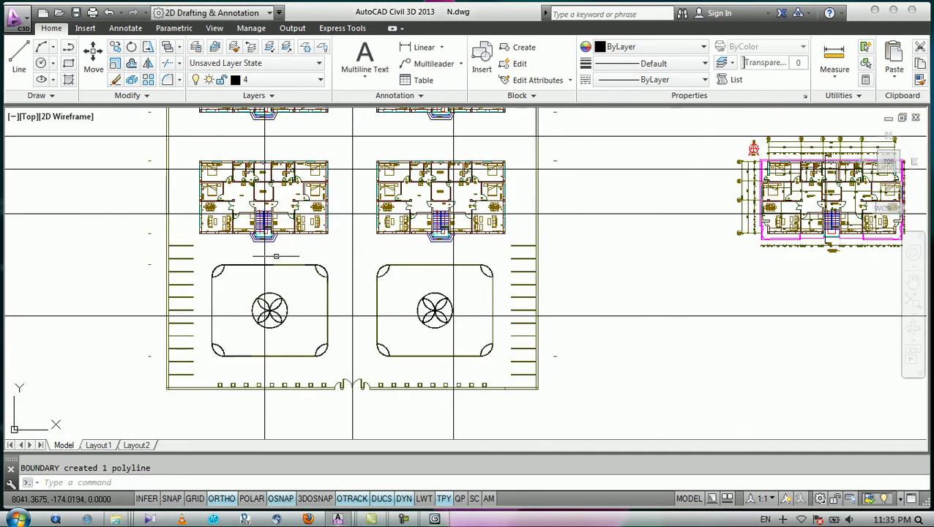
Try to create a boundary from the open area below the right half of the lower-left building, up to the central construction line.
{"action": "key", "text": "Return"}
{"action": "left_click", "coordinate": [383, 189]}
{"action": "scroll", "coordinate": [340, 271], "scroll_direction": "up", "scroll_amount": 2}
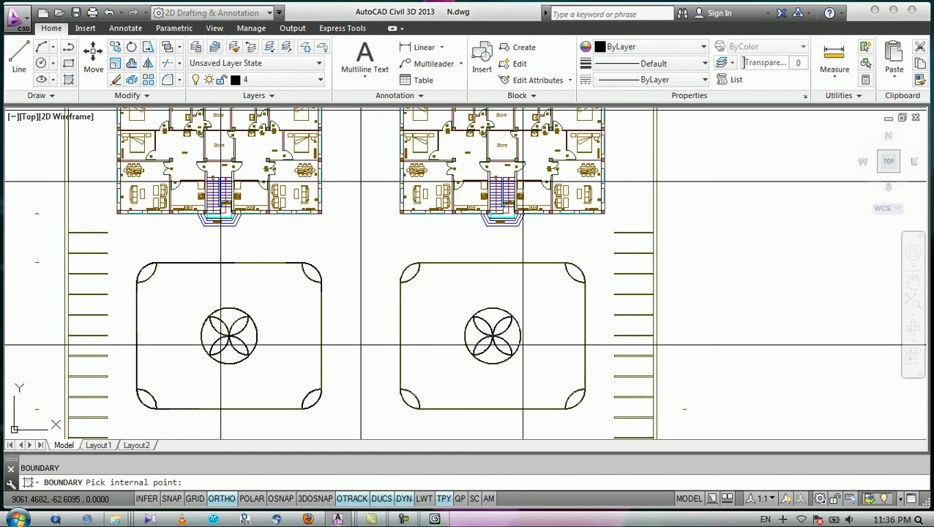
{"action": "left_click", "coordinate": [357, 214]}
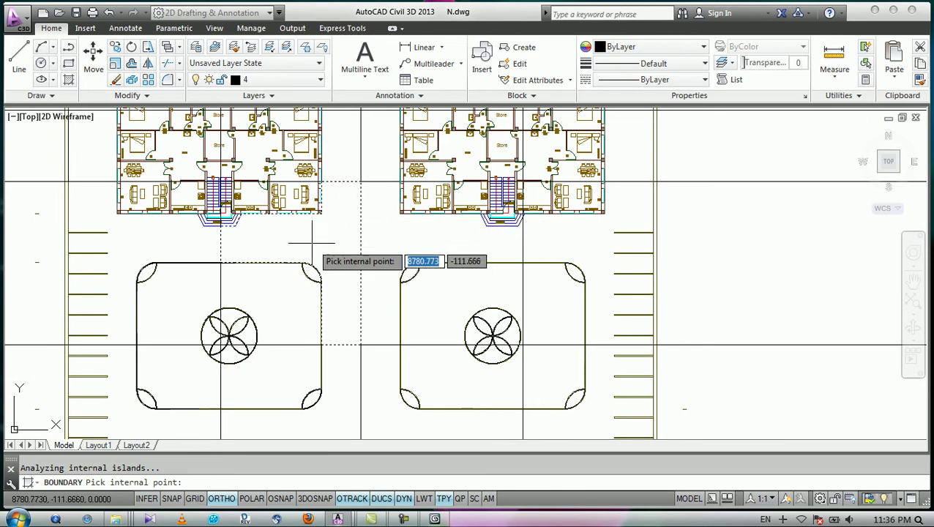
{"action": "middle_click_drag", "start_coordinate": [309, 242], "coordinate": [314, 262]}
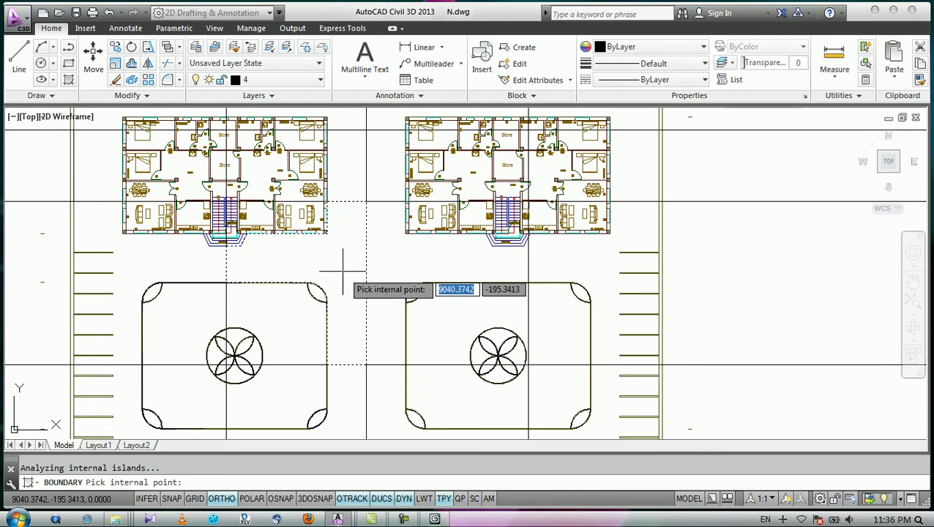
{"action": "key", "text": "Escape"}
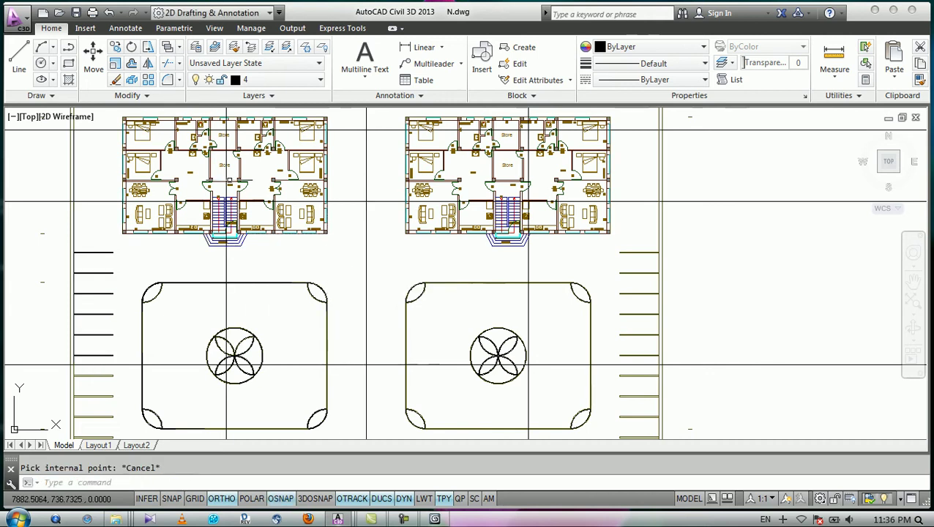
{"action": "left_click", "coordinate": [256, 79]}
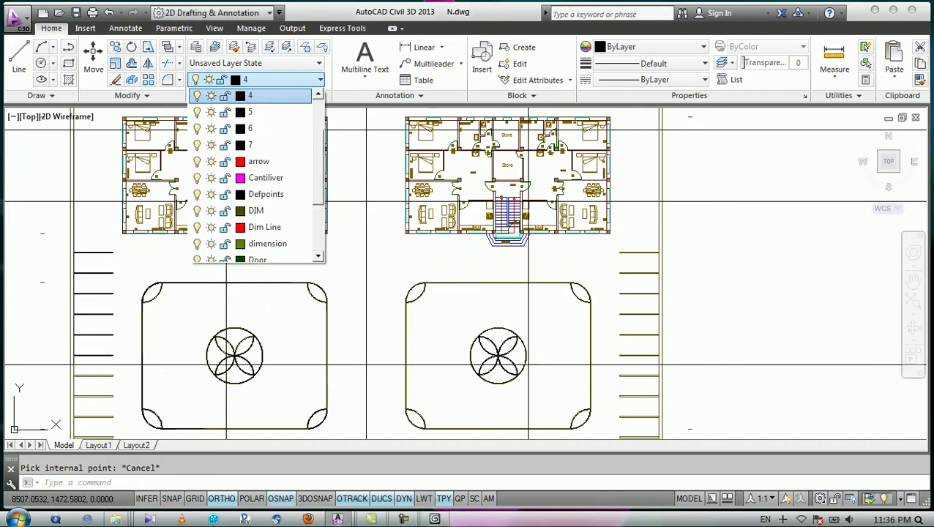
{"action": "left_click", "coordinate": [253, 79]}
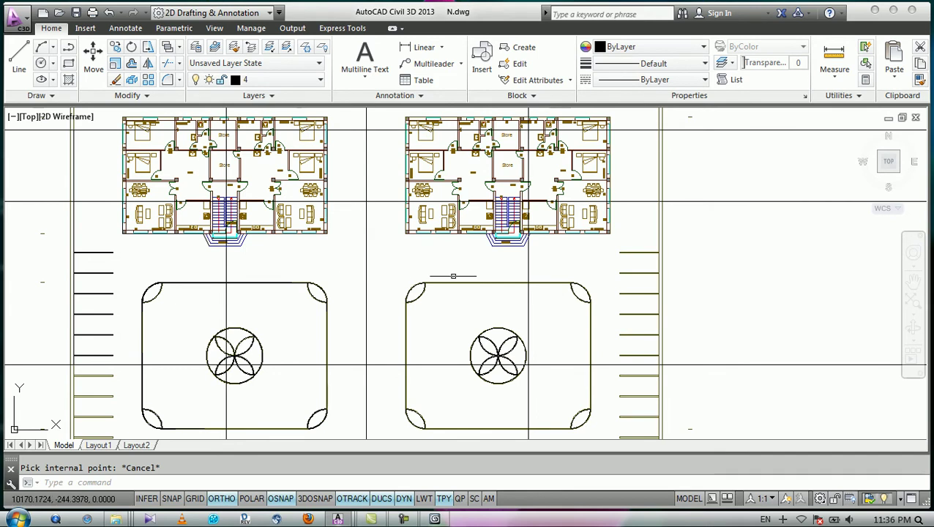
Delete all horizontal and vertical construction lines crossing the site plan.
{"action": "scroll", "coordinate": [432, 269], "scroll_direction": "down", "scroll_amount": 4}
{"action": "left_click", "coordinate": [576, 173]}
{"action": "left_click", "coordinate": [554, 338]}
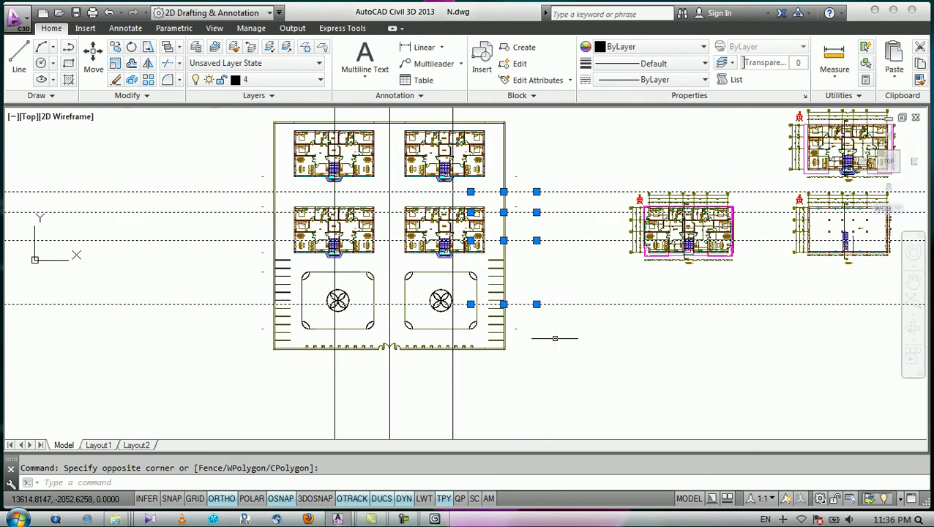
{"action": "key", "text": "Delete"}
{"action": "left_click", "coordinate": [483, 383]}
{"action": "left_click", "coordinate": [338, 395]}
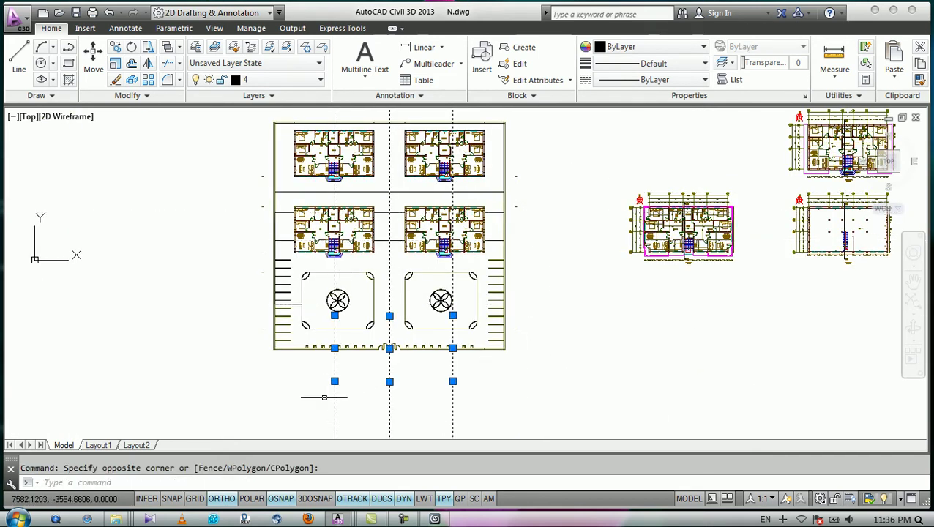
{"action": "key", "text": "Delete"}
Delete the boundary polylines around the upper buildings and between the two building rows.
{"action": "middle_click_drag", "start_coordinate": [360, 277], "coordinate": [361, 350]}
{"action": "scroll", "coordinate": [400, 268], "scroll_direction": "up", "scroll_amount": 2}
{"action": "left_click", "coordinate": [541, 246]}
{"action": "left_click", "coordinate": [274, 260]}
{"action": "key", "text": "Delete"}
{"action": "left_click", "coordinate": [393, 280]}
{"action": "left_click", "coordinate": [367, 340]}
{"action": "key", "text": "Delete"}
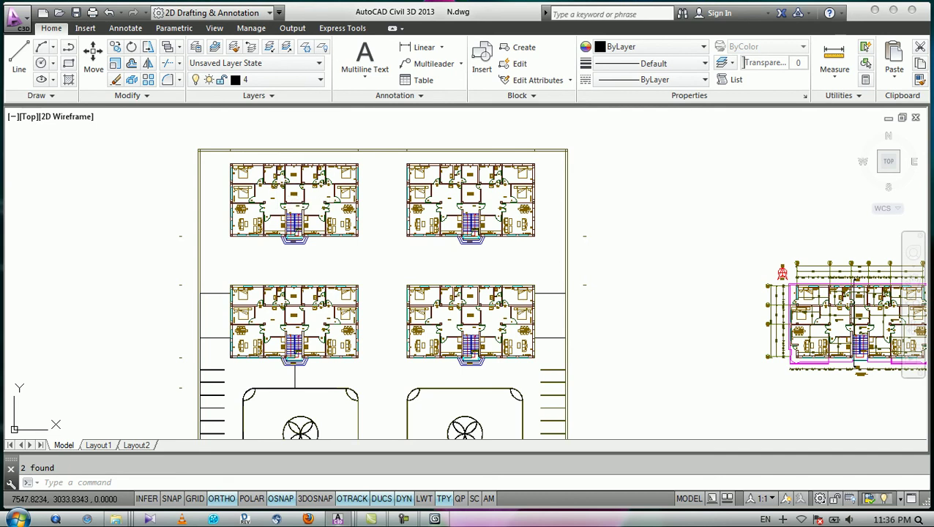
Select the remaining objects on layer 4 with Quick Select and delete them.
{"action": "left_click", "coordinate": [866, 46]}
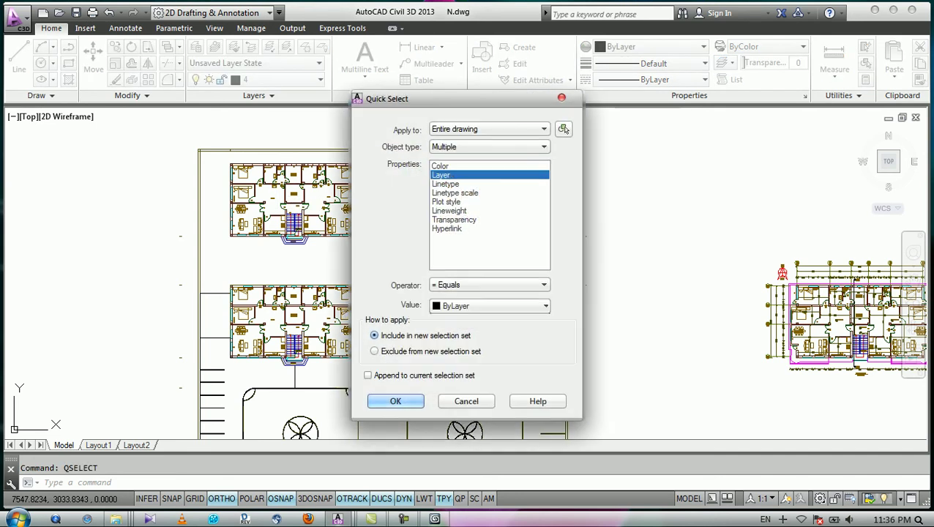
{"action": "left_click", "coordinate": [490, 307]}
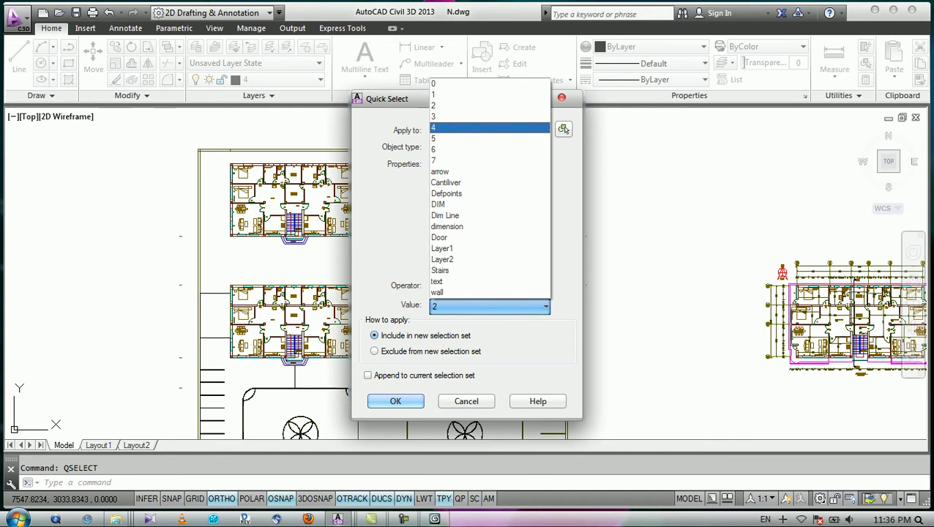
{"action": "left_click", "coordinate": [489, 126]}
{"action": "left_click", "coordinate": [563, 129]}
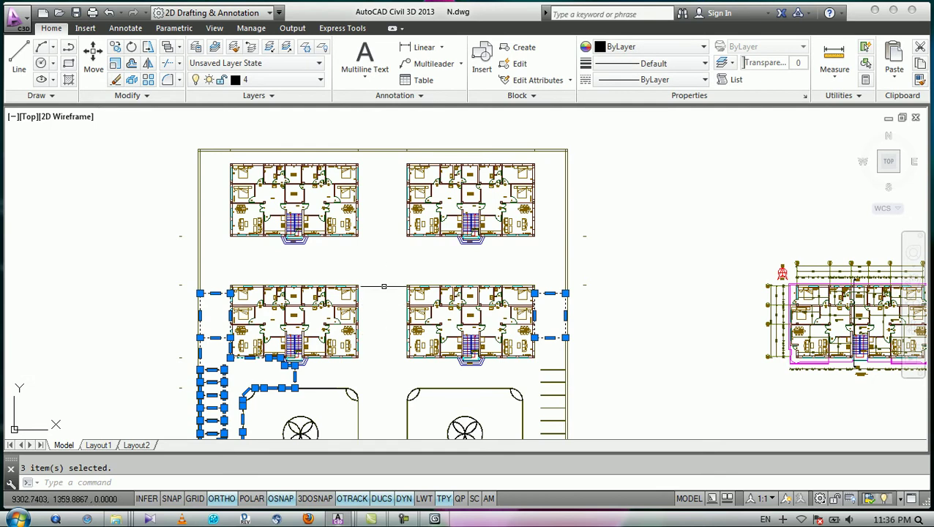
{"action": "key", "text": "Delete"}
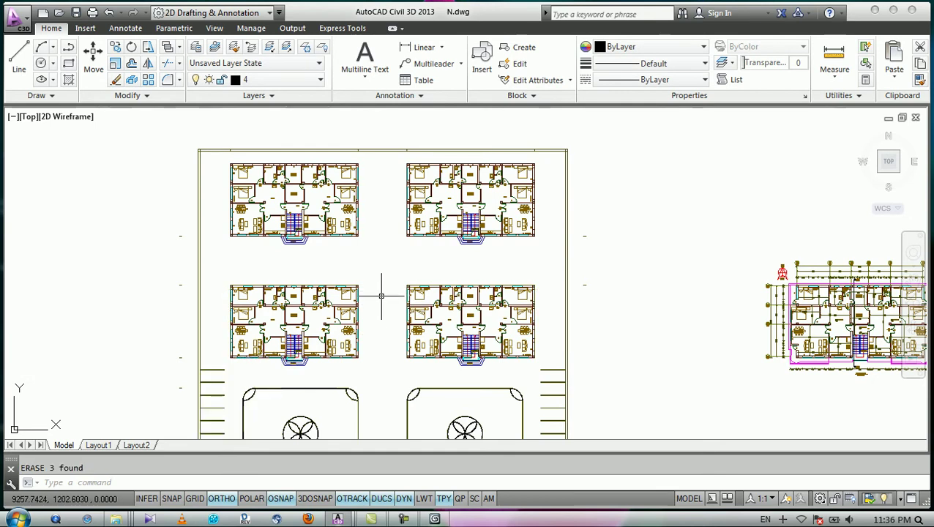
Draw a rectangle over the strip above the upper buildings, from the perimeter wall's inner upper-left corner to the upper-right building's top-right corner.
{"action": "type", "text": "rec"}
{"action": "key", "text": "Return"}
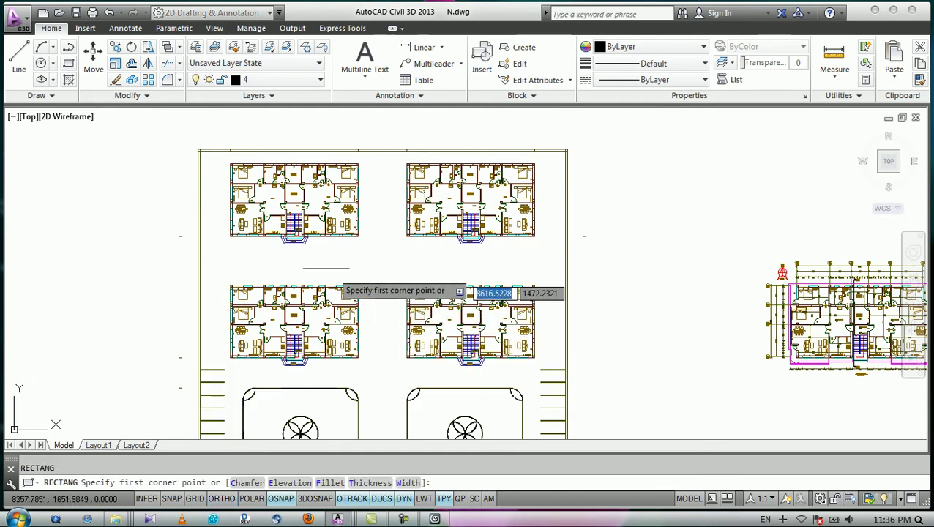
{"action": "scroll", "coordinate": [227, 149], "scroll_direction": "up", "scroll_amount": 3}
{"action": "scroll", "coordinate": [223, 147], "scroll_direction": "down", "scroll_amount": 3}
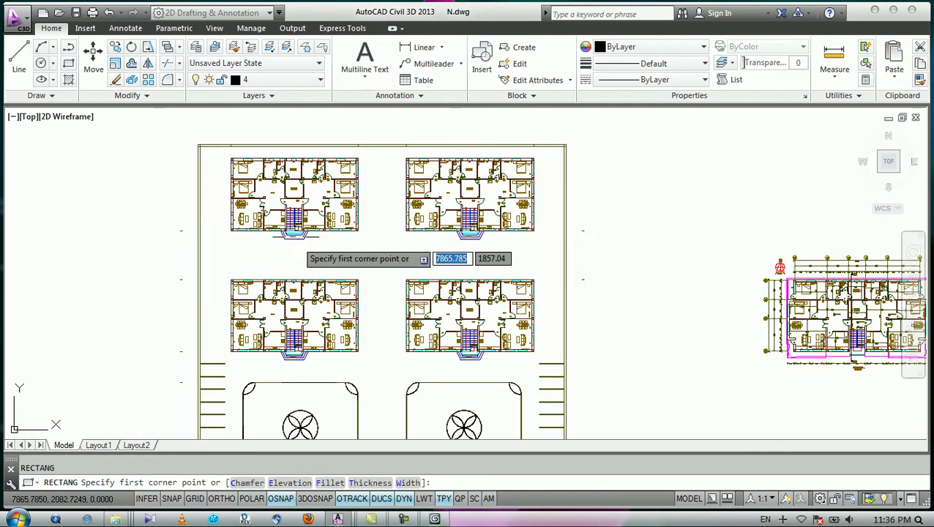
{"action": "scroll", "coordinate": [344, 247], "scroll_direction": "down", "scroll_amount": 3}
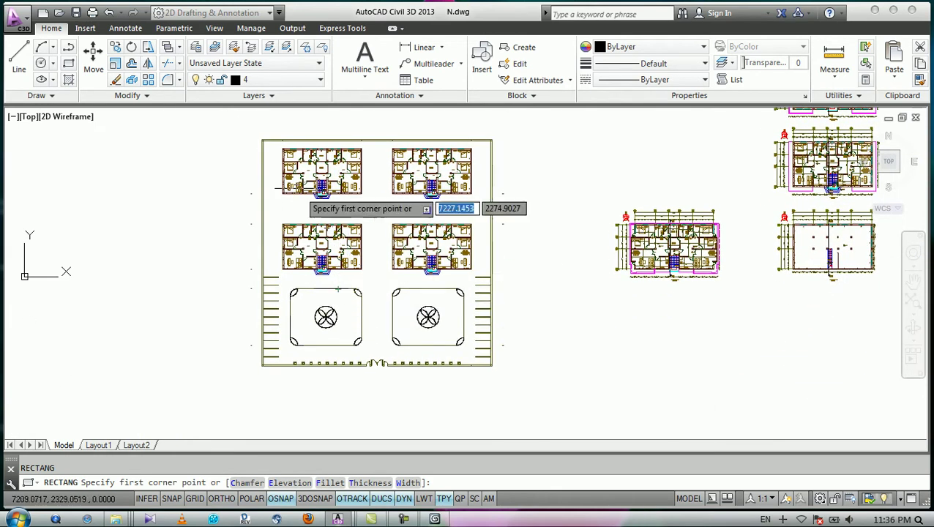
{"action": "scroll", "coordinate": [290, 158], "scroll_direction": "up", "scroll_amount": 5}
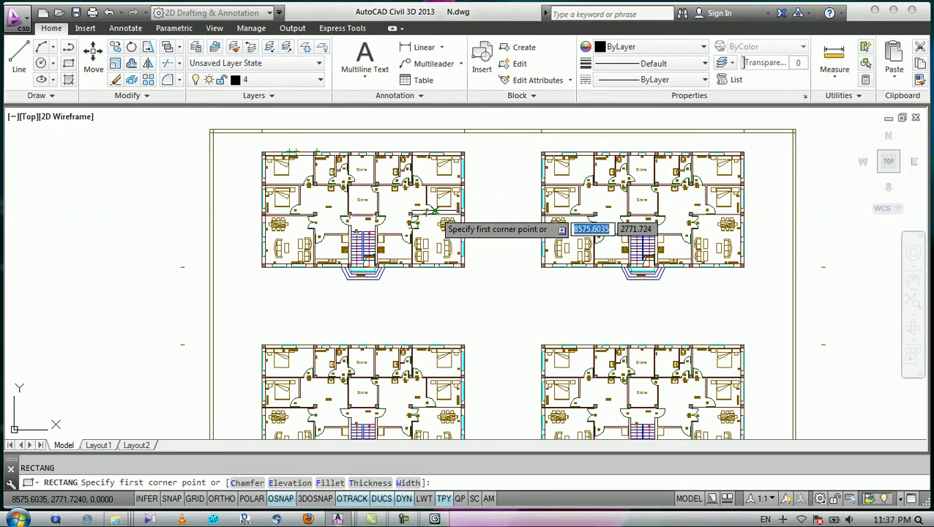
{"action": "middle_click_drag", "start_coordinate": [512, 209], "coordinate": [444, 215]}
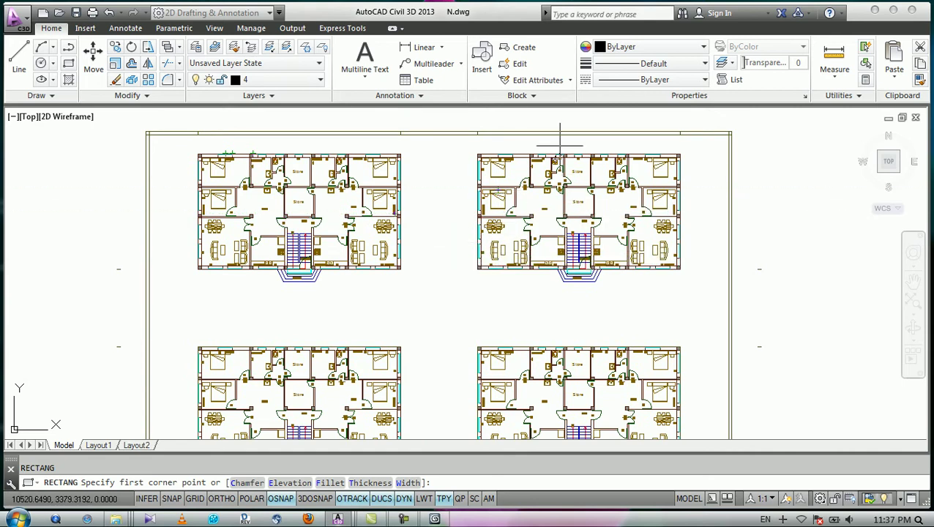
{"action": "scroll", "coordinate": [165, 112], "scroll_direction": "up", "scroll_amount": 4}
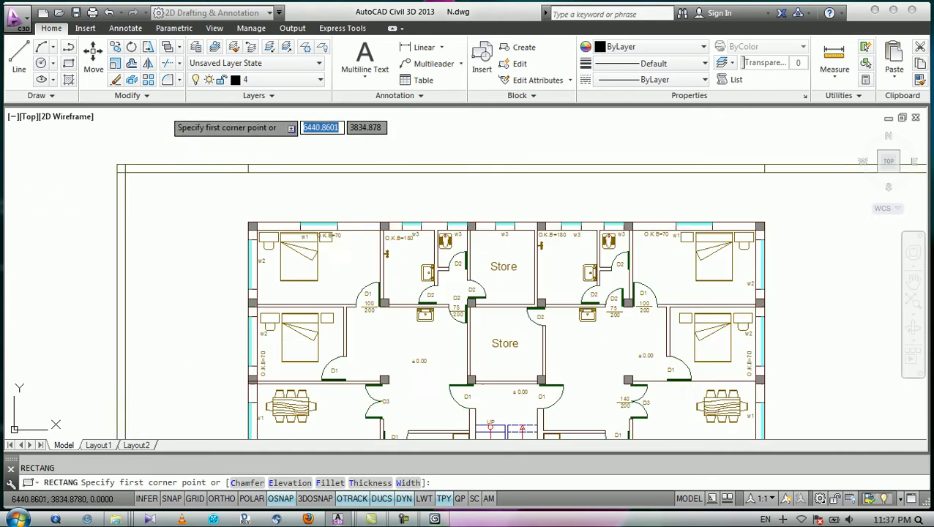
{"action": "left_click", "coordinate": [119, 172]}
{"action": "scroll", "coordinate": [121, 171], "scroll_direction": "down", "scroll_amount": 4}
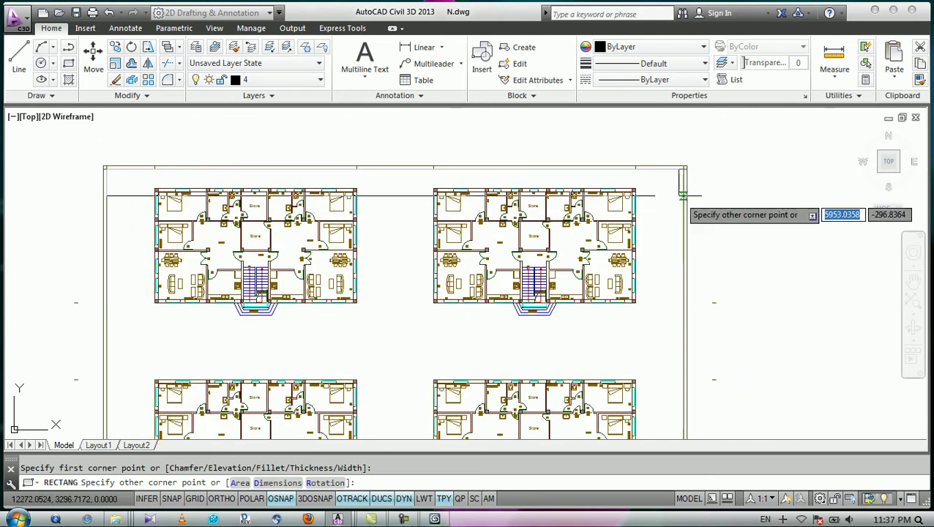
{"action": "scroll", "coordinate": [685, 194], "scroll_direction": "up", "scroll_amount": 4}
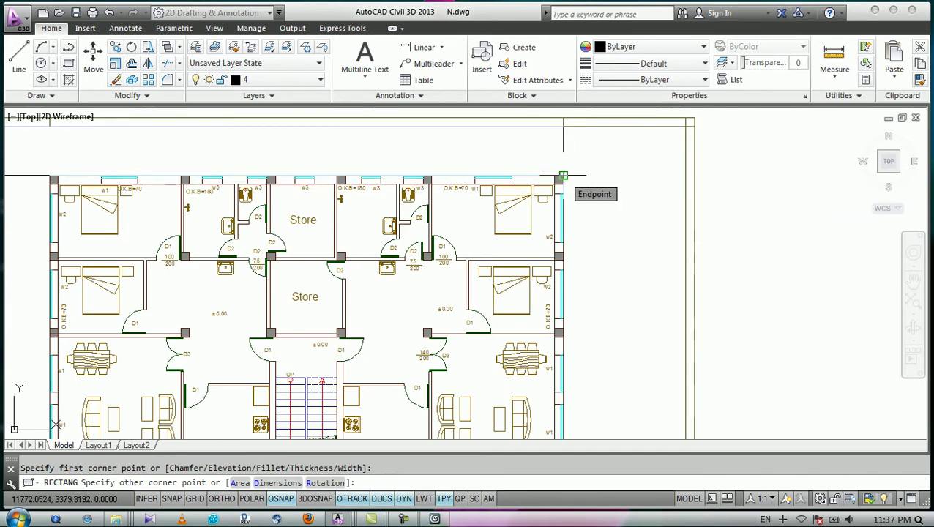
{"action": "left_click", "coordinate": [563, 176]}
{"action": "scroll", "coordinate": [604, 152], "scroll_direction": "down", "scroll_amount": 4}
Draw a rectangle along the right strip, from the top wall in line with the buildings' right edge to the perimeter wall's inner lower-right corner.
{"action": "key", "text": "Return"}
{"action": "scroll", "coordinate": [600, 169], "scroll_direction": "up", "scroll_amount": 5}
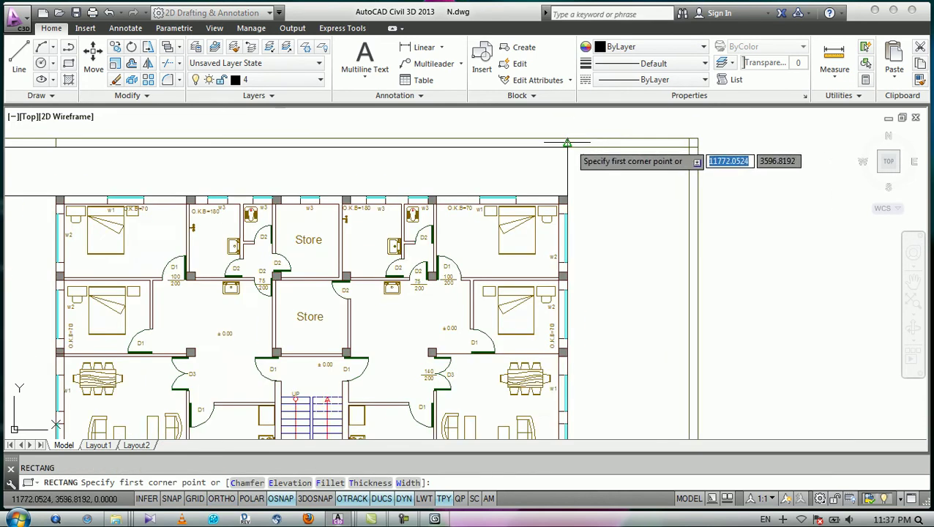
{"action": "left_click", "coordinate": [569, 144]}
{"action": "scroll", "coordinate": [550, 131], "scroll_direction": "down", "scroll_amount": 5}
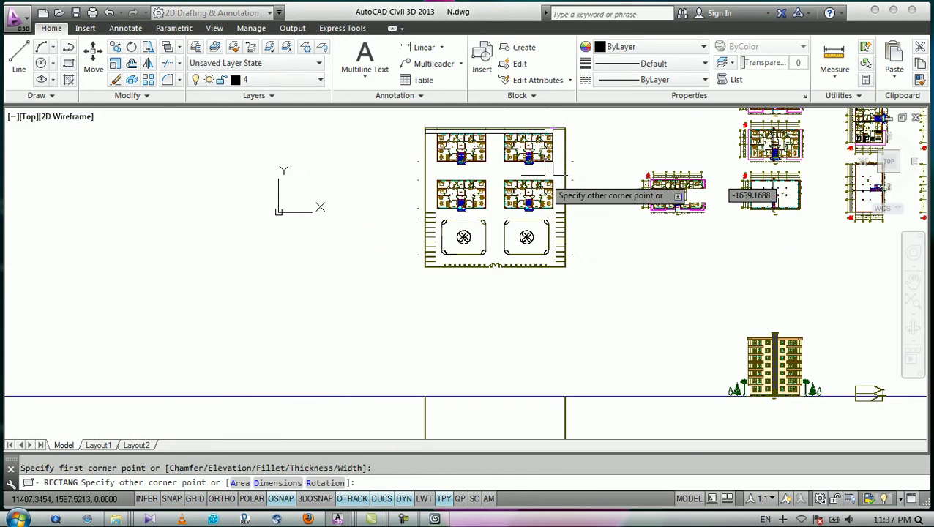
{"action": "scroll", "coordinate": [552, 234], "scroll_direction": "up", "scroll_amount": 5}
{"action": "middle_click_drag", "start_coordinate": [543, 251], "coordinate": [531, 150]}
{"action": "scroll", "coordinate": [587, 362], "scroll_direction": "up", "scroll_amount": 4}
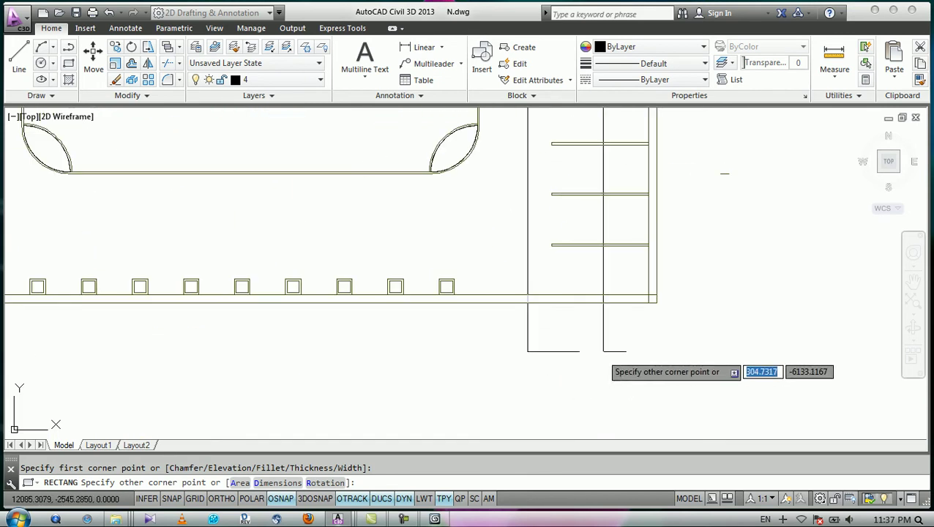
{"action": "left_click", "coordinate": [648, 295]}
Draw a rectangle along the left strip, from the perimeter wall's inner upper-left corner to the lower-left building's bottom-left corner.
{"action": "key", "text": "Return"}
{"action": "scroll", "coordinate": [687, 334], "scroll_direction": "down", "scroll_amount": 3}
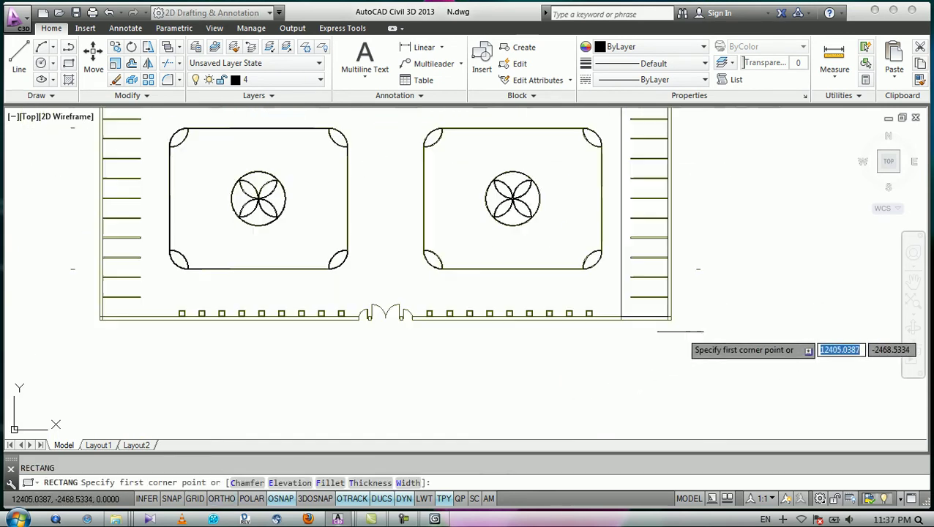
{"action": "scroll", "coordinate": [591, 315], "scroll_direction": "down", "scroll_amount": 3}
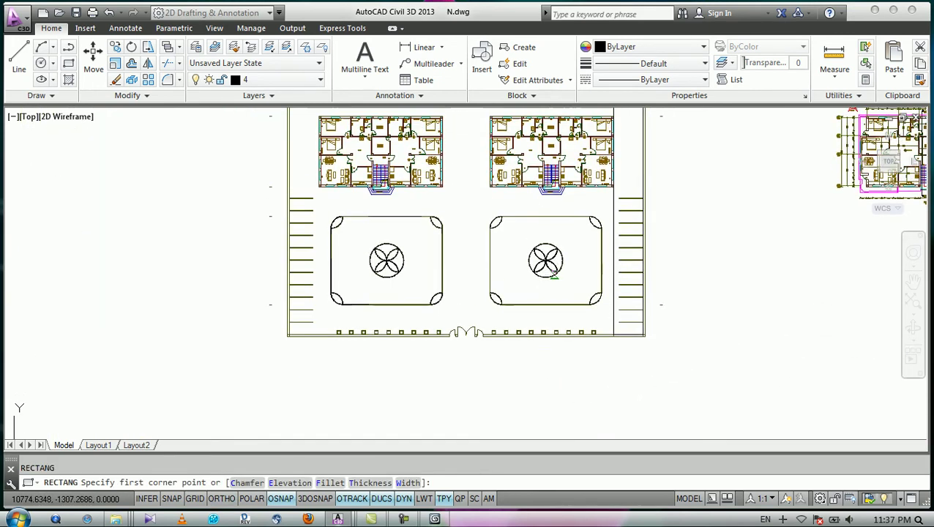
{"action": "middle_click_drag", "start_coordinate": [534, 268], "coordinate": [538, 349]}
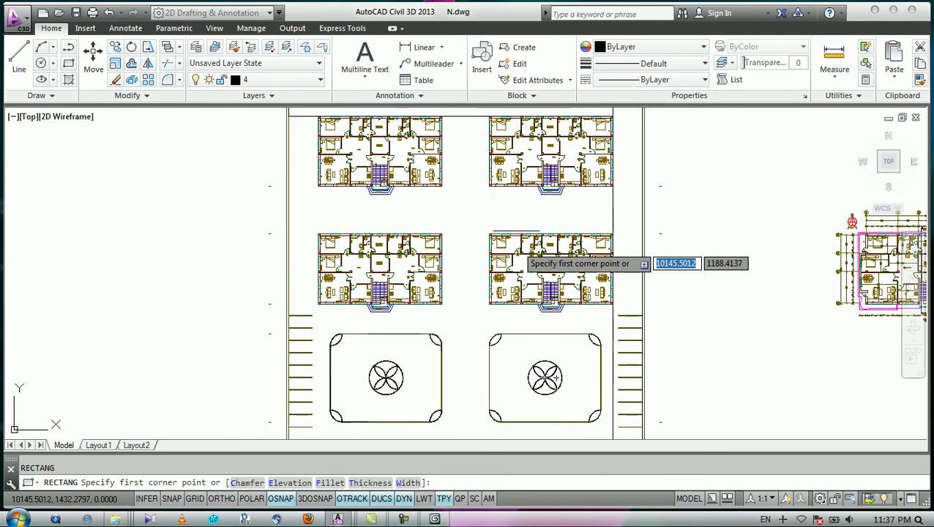
{"action": "scroll", "coordinate": [521, 274], "scroll_direction": "down", "scroll_amount": 3}
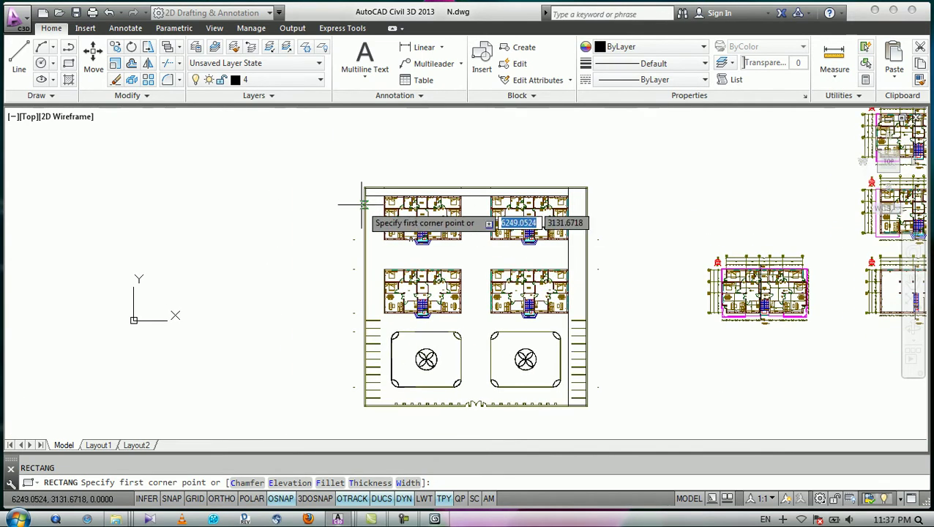
{"action": "scroll", "coordinate": [366, 207], "scroll_direction": "up", "scroll_amount": 5}
{"action": "scroll", "coordinate": [359, 167], "scroll_direction": "up", "scroll_amount": 5}
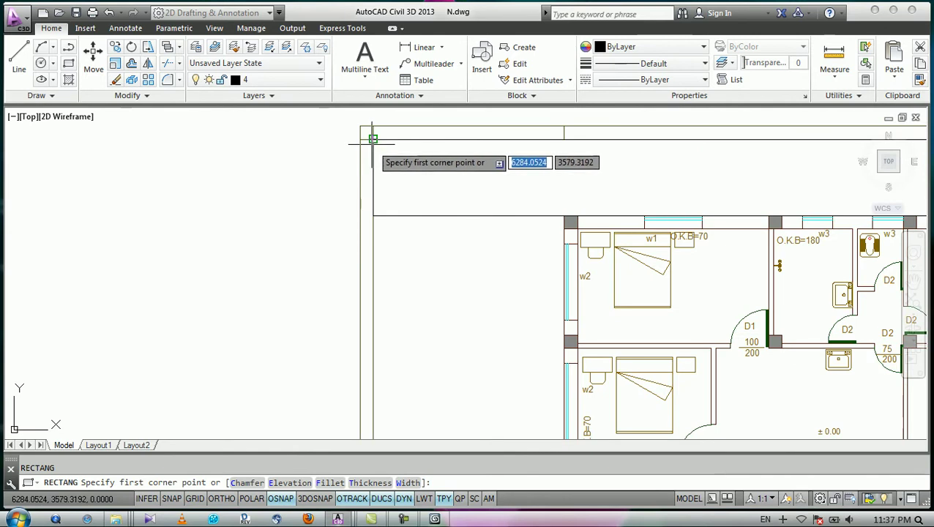
{"action": "left_click", "coordinate": [371, 142]}
{"action": "scroll", "coordinate": [371, 142], "scroll_direction": "down", "scroll_amount": 5}
{"action": "middle_click_drag", "start_coordinate": [386, 280], "coordinate": [397, 173]}
{"action": "middle_click_drag", "start_coordinate": [404, 382], "coordinate": [410, 207]}
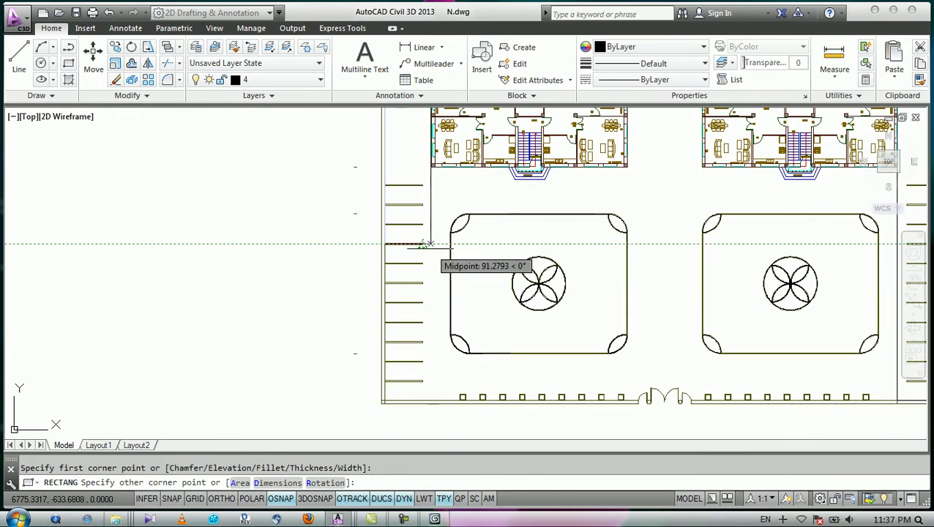
{"action": "scroll", "coordinate": [436, 404], "scroll_direction": "up", "scroll_amount": 4}
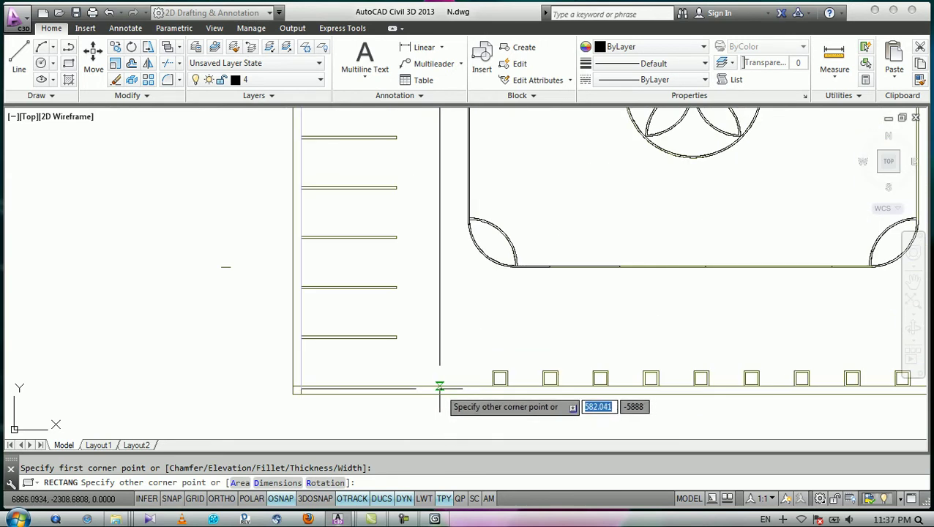
{"action": "scroll", "coordinate": [440, 386], "scroll_direction": "down", "scroll_amount": 4}
{"action": "scroll", "coordinate": [412, 383], "scroll_direction": "down", "scroll_amount": 2}
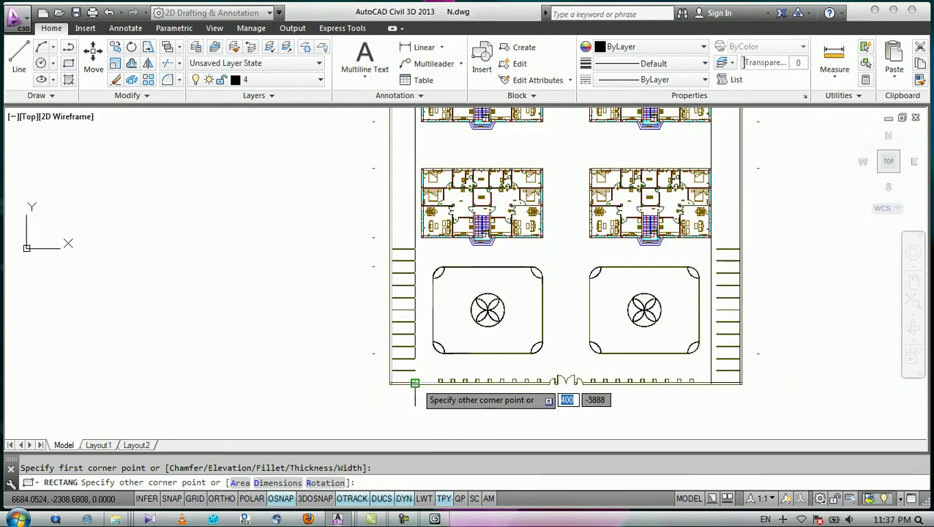
{"action": "scroll", "coordinate": [411, 383], "scroll_direction": "up", "scroll_amount": 4}
{"action": "scroll", "coordinate": [414, 384], "scroll_direction": "down", "scroll_amount": 4}
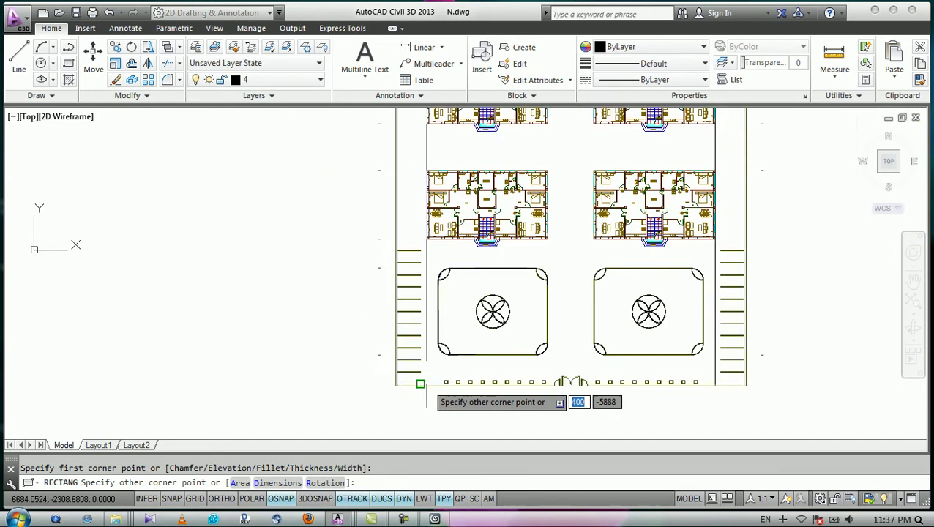
{"action": "scroll", "coordinate": [408, 242], "scroll_direction": "up", "scroll_amount": 4}
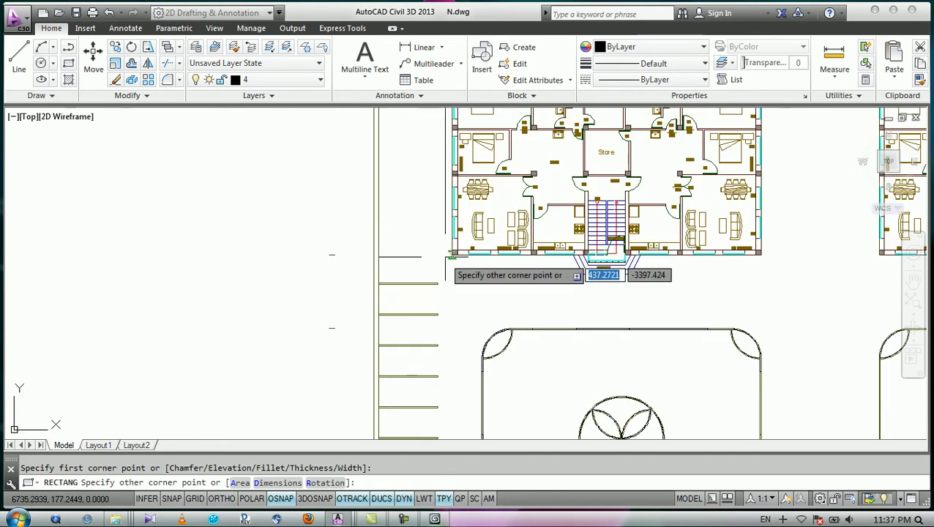
{"action": "left_click", "coordinate": [450, 255]}
{"action": "scroll", "coordinate": [407, 284], "scroll_direction": "down", "scroll_amount": 4}
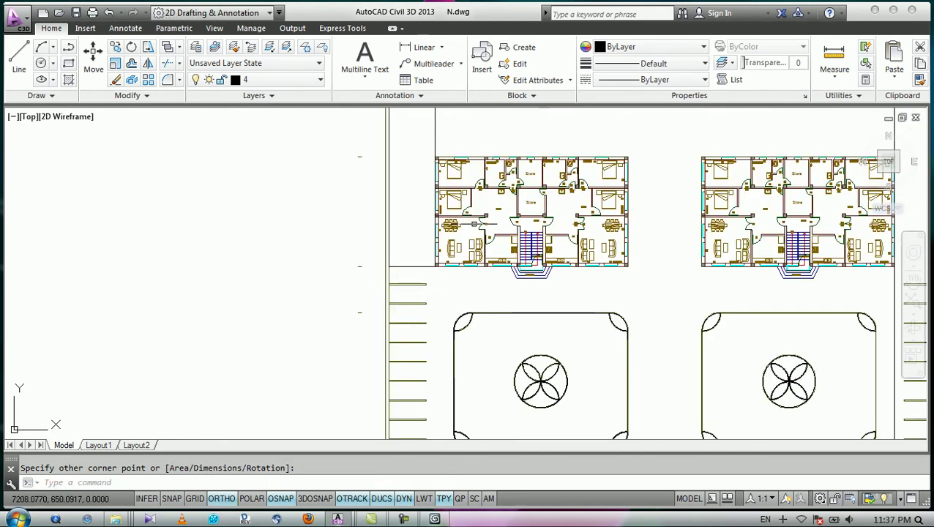
Draw a rectangle between the building rows, from the upper-left building's bottom-left corner to the lower-right building's top-right corner.
{"action": "key", "text": "Return"}
{"action": "scroll", "coordinate": [407, 189], "scroll_direction": "up", "scroll_amount": 6}
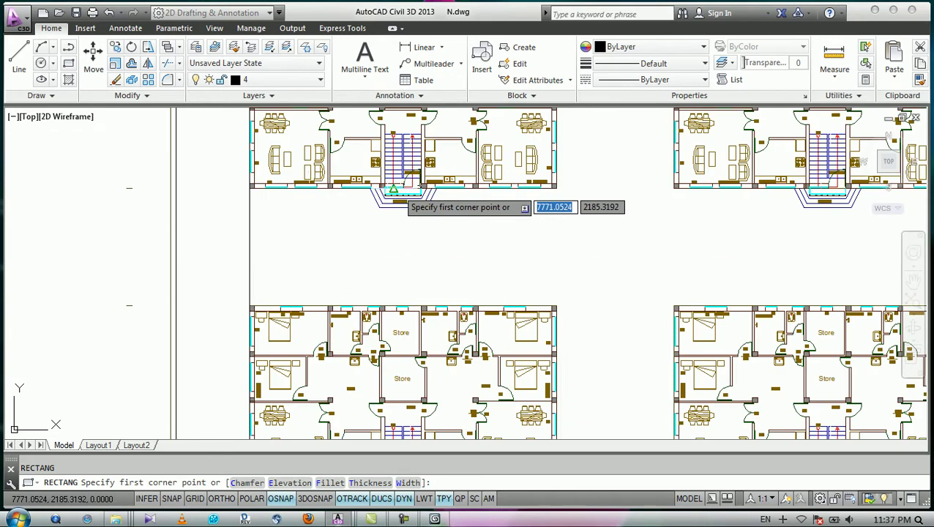
{"action": "left_click", "coordinate": [216, 192]}
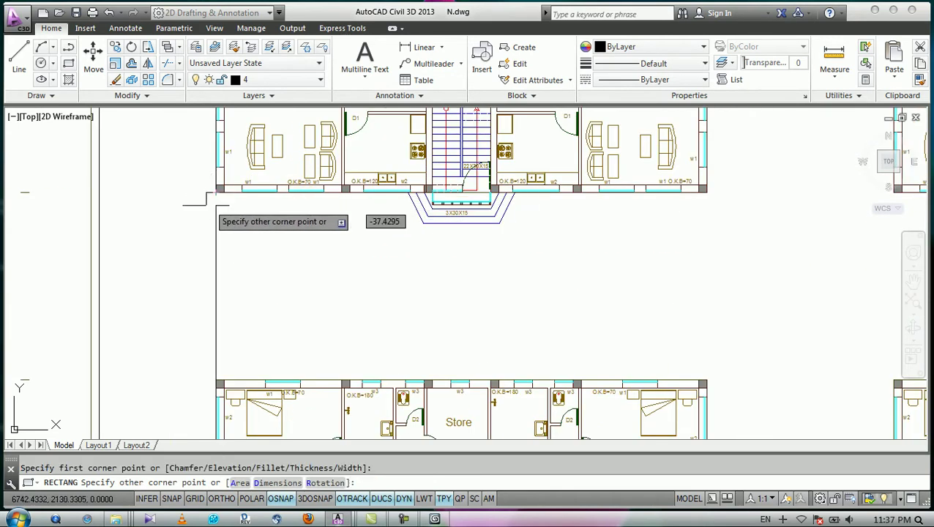
{"action": "scroll", "coordinate": [278, 248], "scroll_direction": "down", "scroll_amount": 4}
{"action": "scroll", "coordinate": [706, 282], "scroll_direction": "up", "scroll_amount": 5}
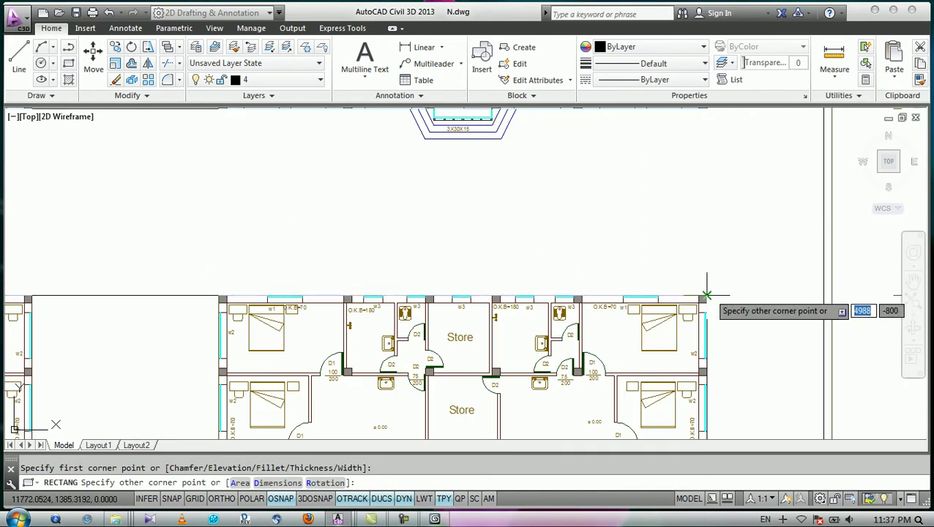
{"action": "left_click", "coordinate": [705, 290]}
{"action": "scroll", "coordinate": [600, 250], "scroll_direction": "down", "scroll_amount": 6}
Draw a rectangle between the building columns, from the upper-right building's top-left corner to the lower-left building's bottom-right corner.
{"action": "key", "text": "Return"}
{"action": "scroll", "coordinate": [429, 270], "scroll_direction": "up", "scroll_amount": 4}
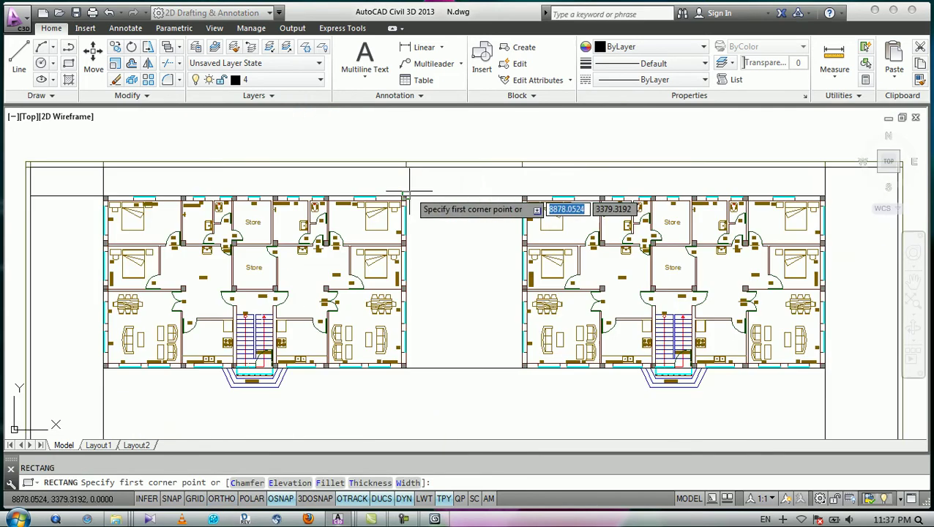
{"action": "left_click", "coordinate": [522, 196]}
{"action": "scroll", "coordinate": [467, 182], "scroll_direction": "down", "scroll_amount": 6}
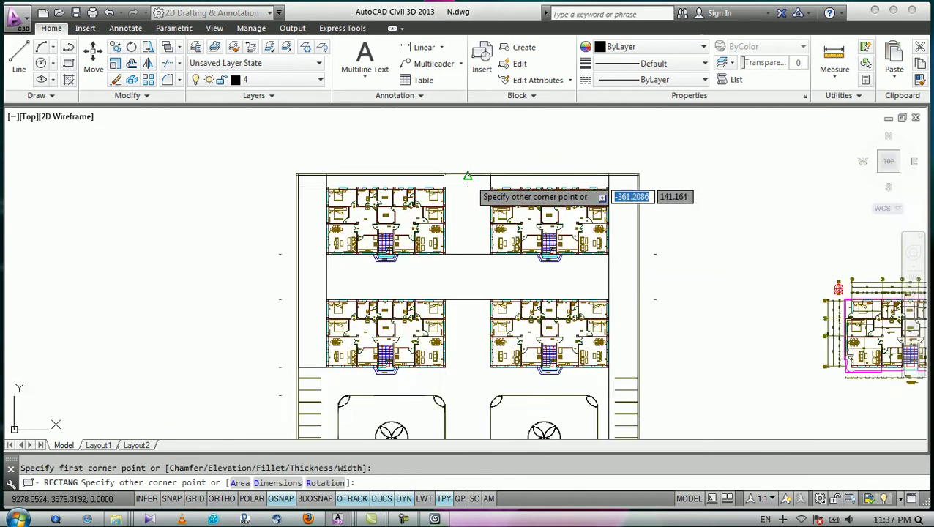
{"action": "scroll", "coordinate": [459, 387], "scroll_direction": "up", "scroll_amount": 2}
{"action": "scroll", "coordinate": [466, 386], "scroll_direction": "up", "scroll_amount": 2}
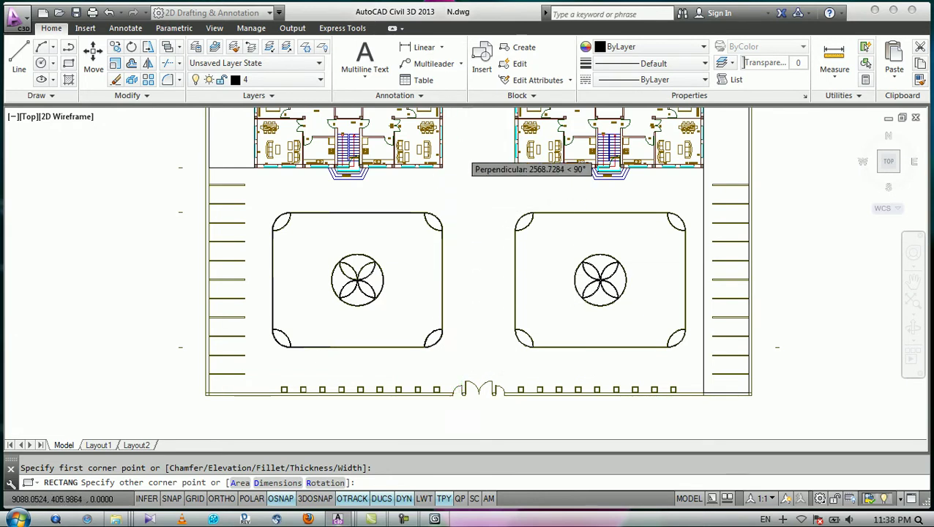
{"action": "scroll", "coordinate": [457, 186], "scroll_direction": "up", "scroll_amount": 6}
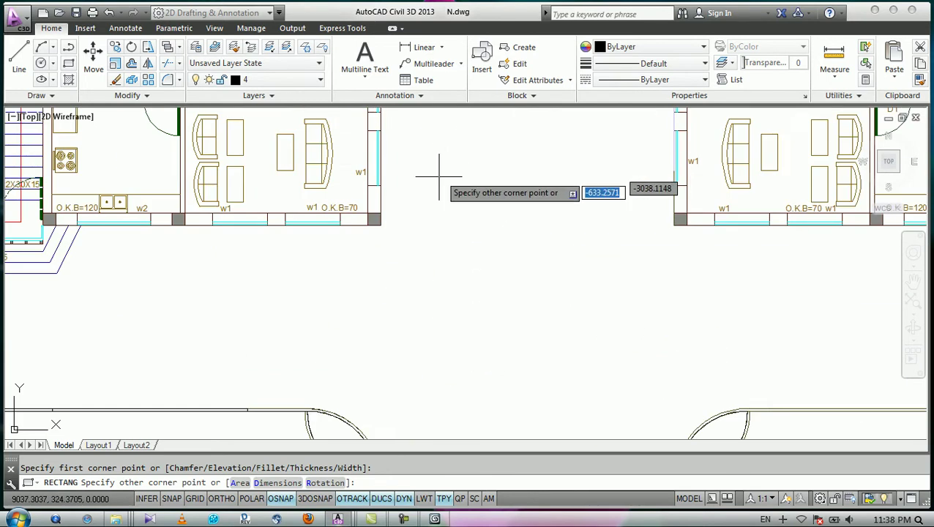
{"action": "left_click", "coordinate": [380, 225]}
{"action": "scroll", "coordinate": [452, 237], "scroll_direction": "down", "scroll_amount": 4}
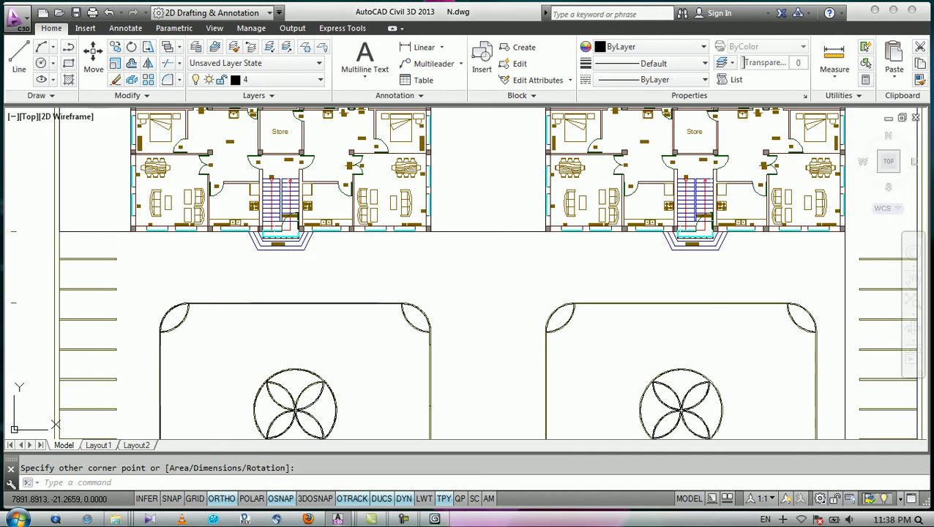
Draw a rectangle around the garden area, from the left strip rectangle's bottom-left corner to the right strip rectangle's bottom-left corner.
{"action": "scroll", "coordinate": [252, 199], "scroll_direction": "up", "scroll_amount": 4}
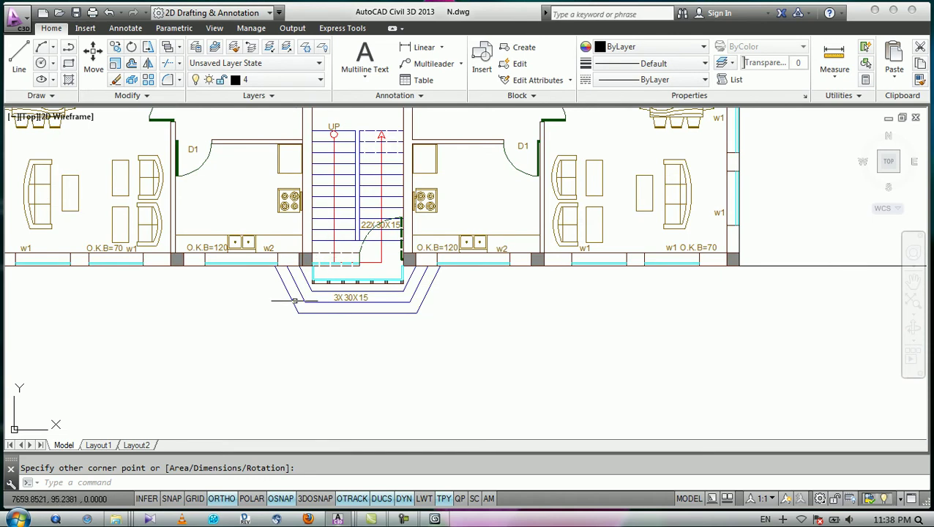
{"action": "scroll", "coordinate": [294, 300], "scroll_direction": "down", "scroll_amount": 6}
{"action": "scroll", "coordinate": [321, 290], "scroll_direction": "up", "scroll_amount": 4}
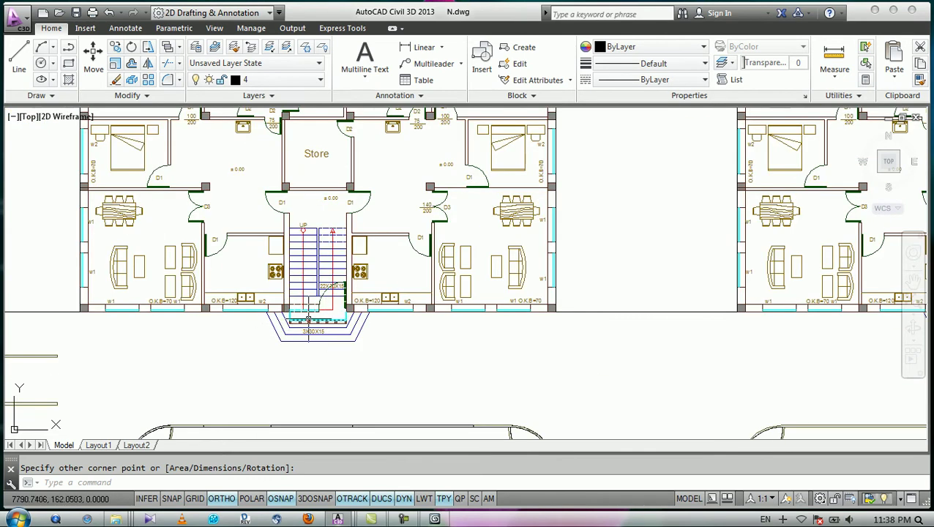
{"action": "scroll", "coordinate": [310, 317], "scroll_direction": "down", "scroll_amount": 5}
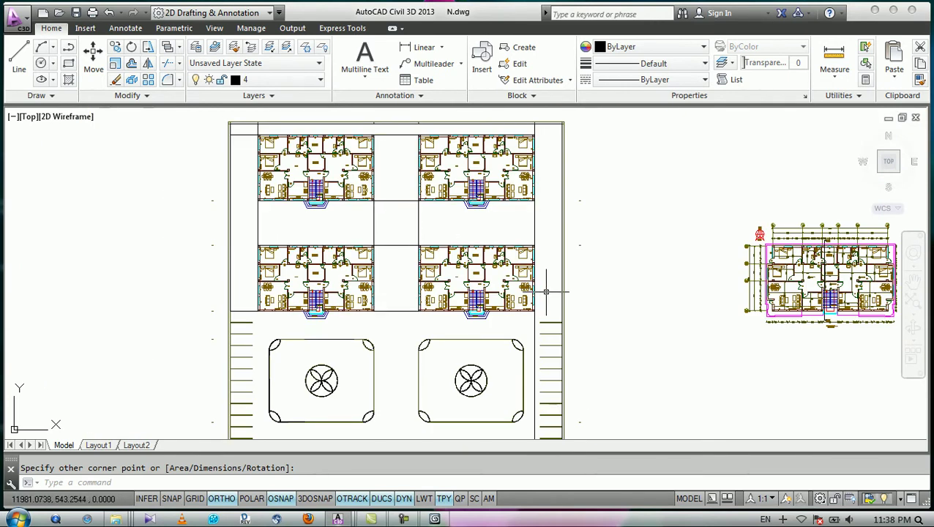
{"action": "middle_click_drag", "start_coordinate": [434, 331], "coordinate": [450, 297]}
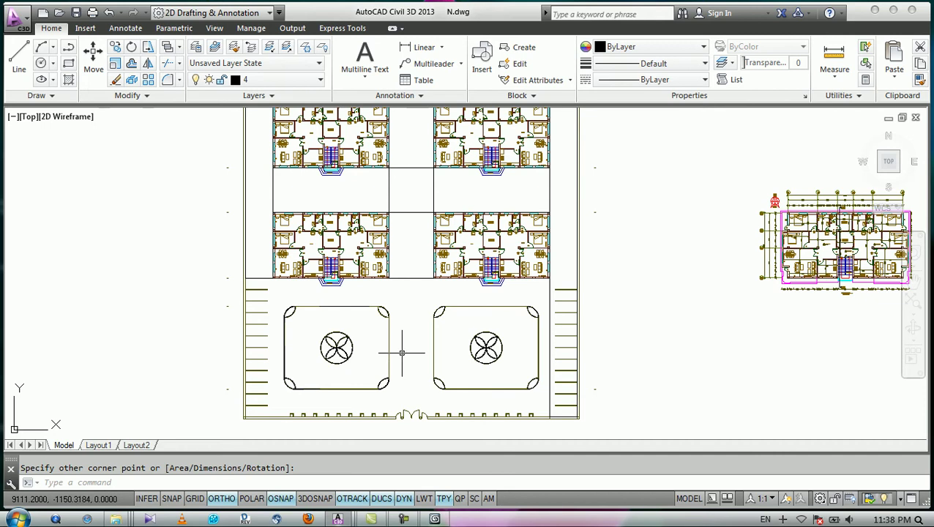
{"action": "key", "text": "Return"}
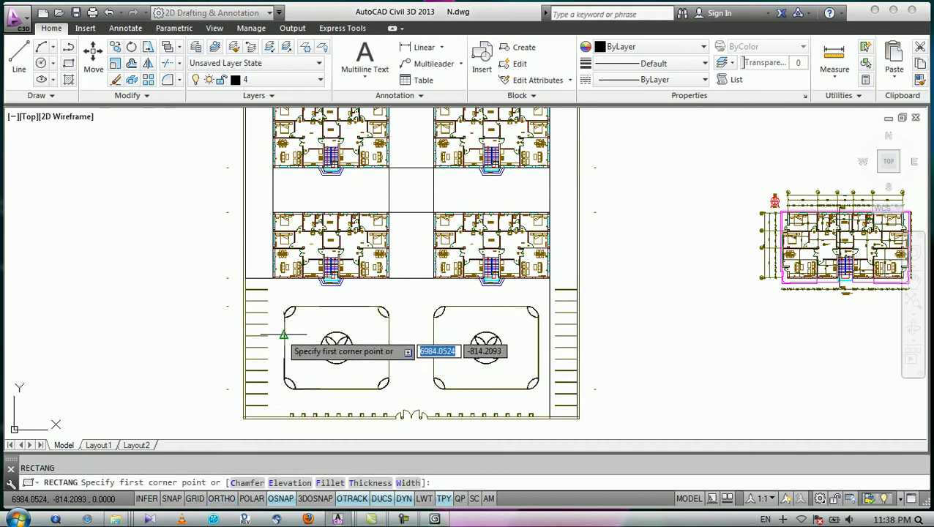
{"action": "scroll", "coordinate": [238, 282], "scroll_direction": "up", "scroll_amount": 4}
{"action": "left_click", "coordinate": [236, 277]}
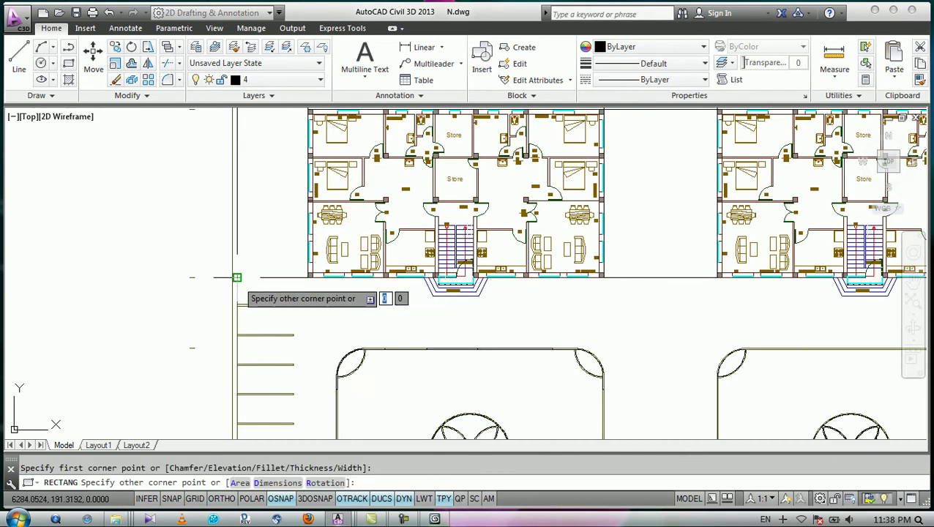
{"action": "scroll", "coordinate": [238, 274], "scroll_direction": "down", "scroll_amount": 3}
{"action": "scroll", "coordinate": [505, 355], "scroll_direction": "up", "scroll_amount": 2}
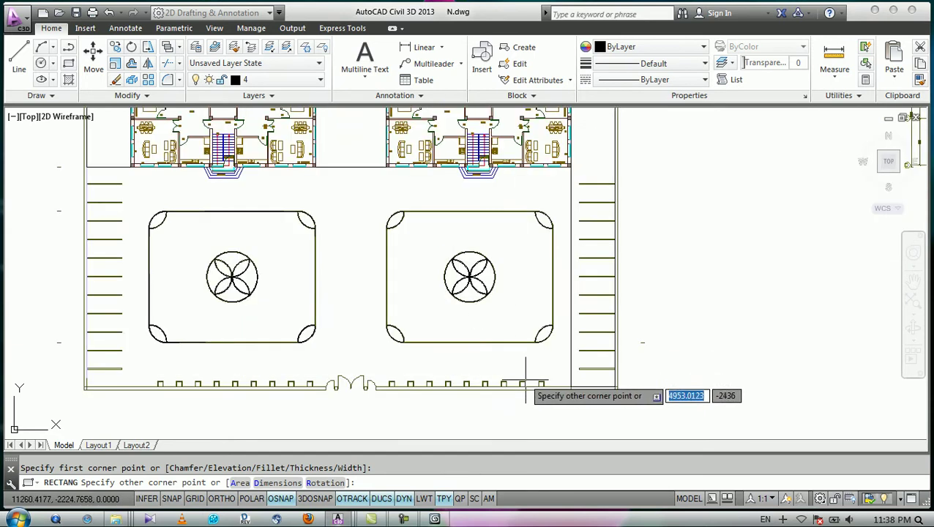
{"action": "scroll", "coordinate": [564, 402], "scroll_direction": "up", "scroll_amount": 4}
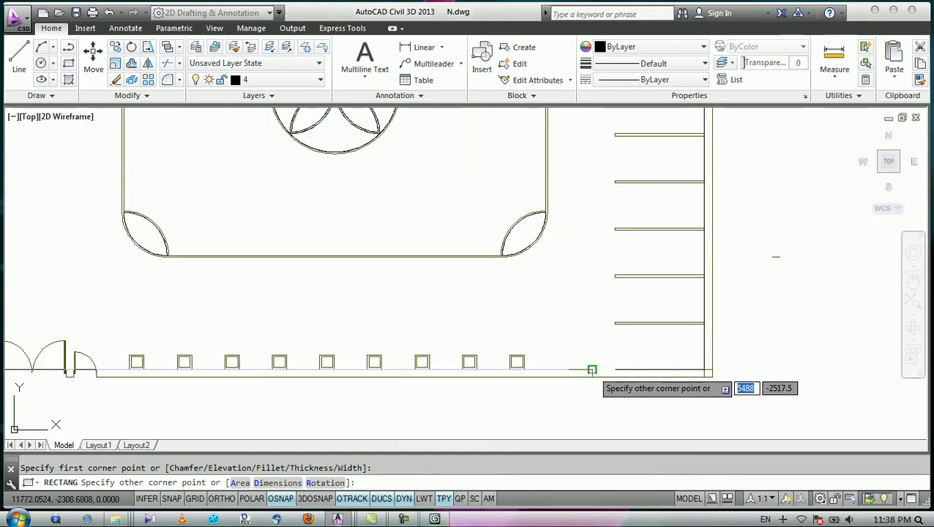
{"action": "left_click", "coordinate": [593, 367]}
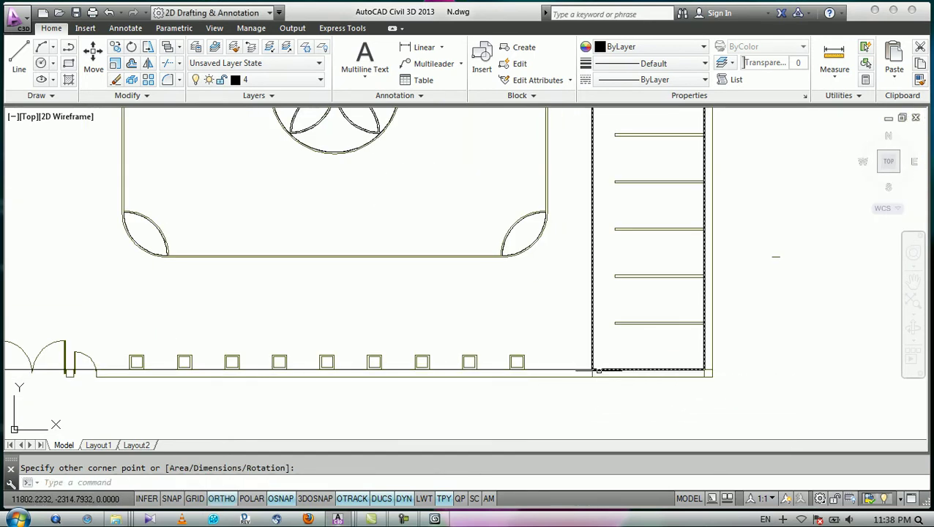
{"action": "scroll", "coordinate": [601, 372], "scroll_direction": "down", "scroll_amount": 4}
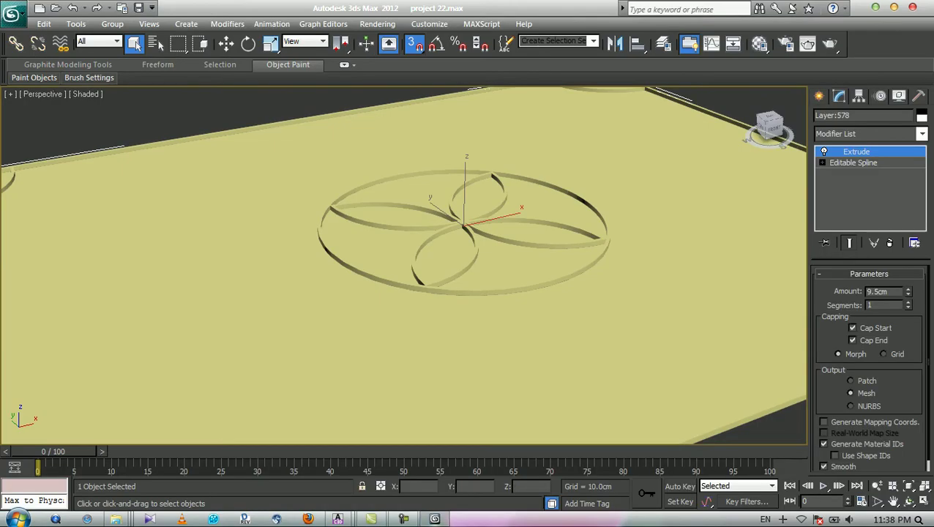
Switch to 3ds Max and import layer 4 of the drawing N.dwg from drive D into the project.
{"action": "left_click", "coordinate": [12, 13]}
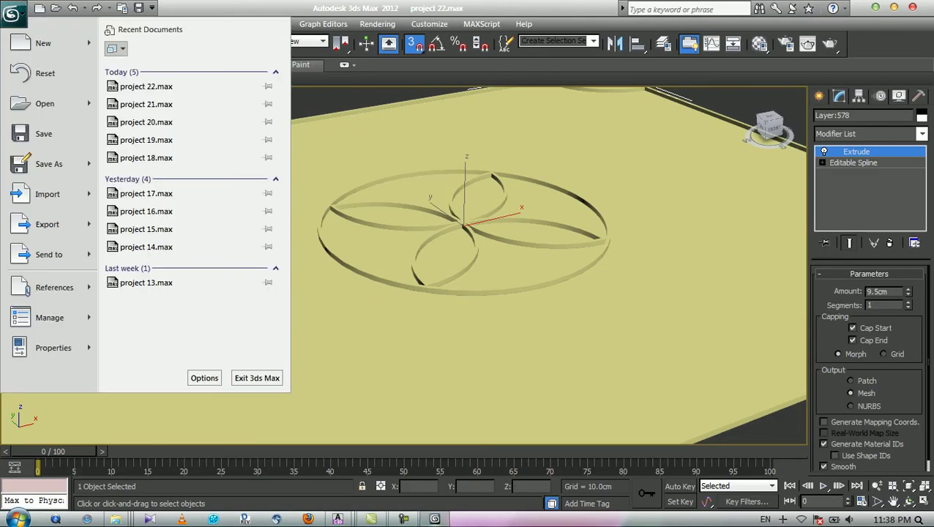
{"action": "left_click", "coordinate": [48, 193]}
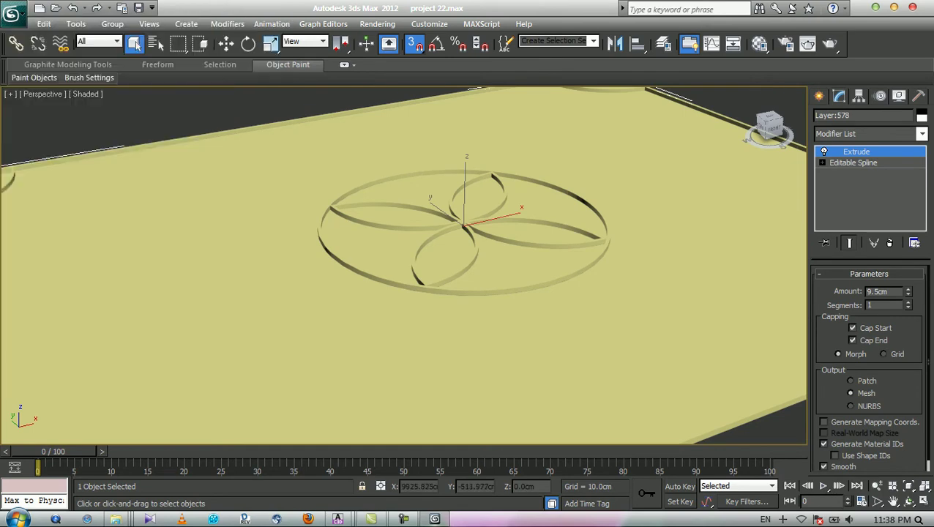
{"action": "scroll", "coordinate": [381, 293], "scroll_direction": "down", "scroll_amount": 4}
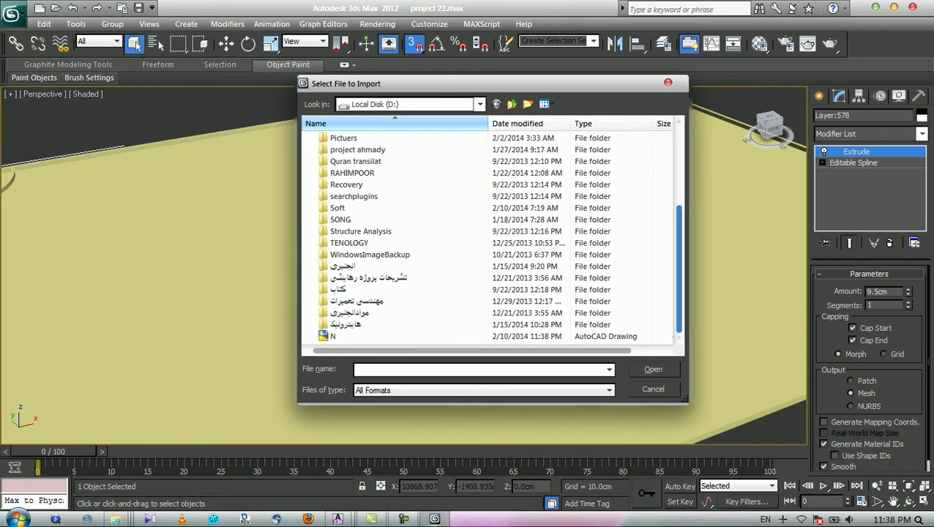
{"action": "left_click", "coordinate": [333, 336]}
{"action": "left_click", "coordinate": [652, 370]}
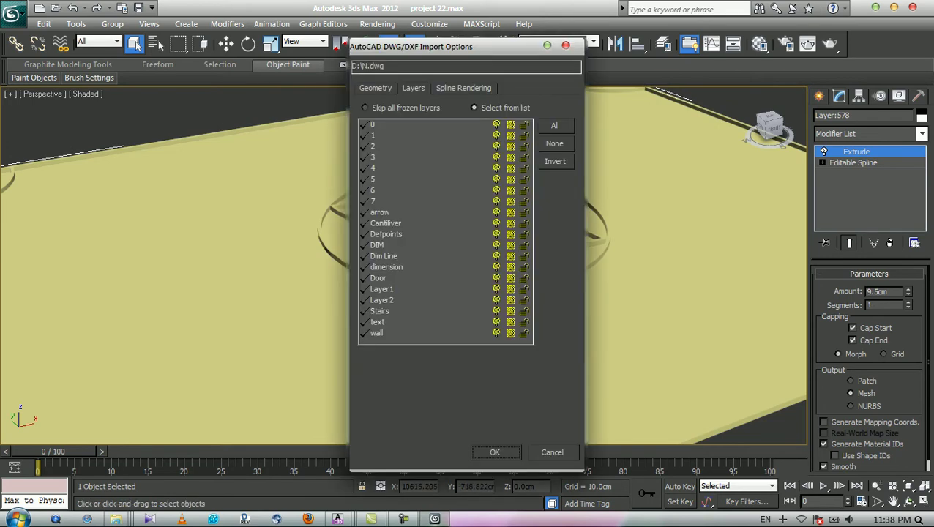
{"action": "key", "text": "Return"}
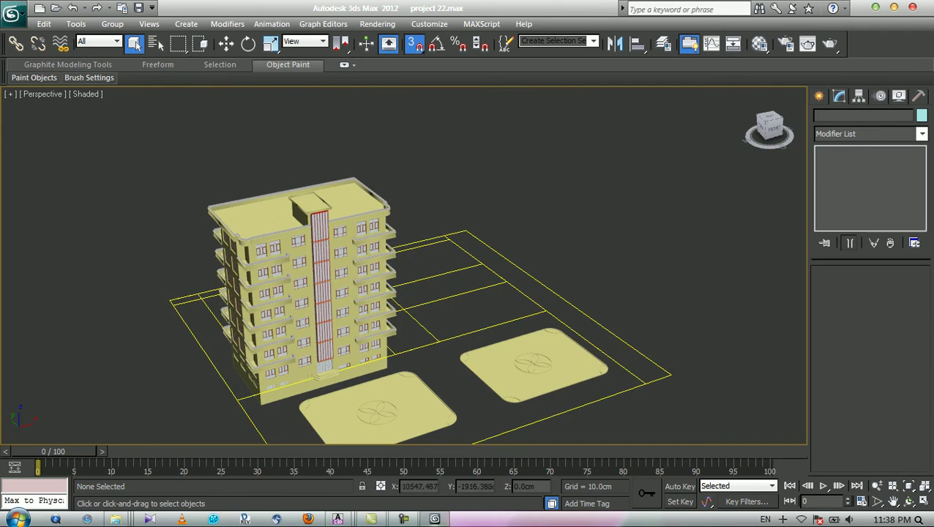
Apply an Extrude modifier to the imported Layer:4 ground outlines.
{"action": "left_click_drag", "start_coordinate": [615, 321], "coordinate": [616, 321]}
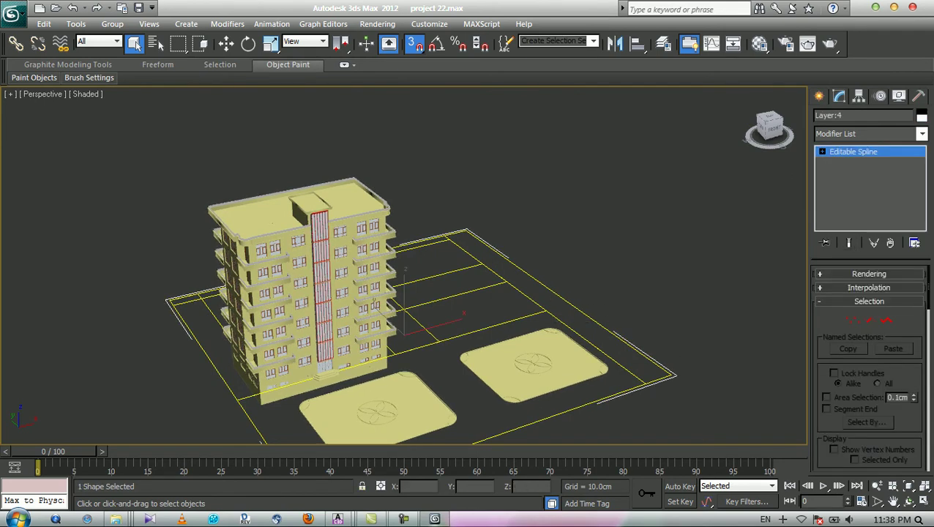
{"action": "left_click", "coordinate": [921, 133]}
{"action": "type", "text": "ex"}
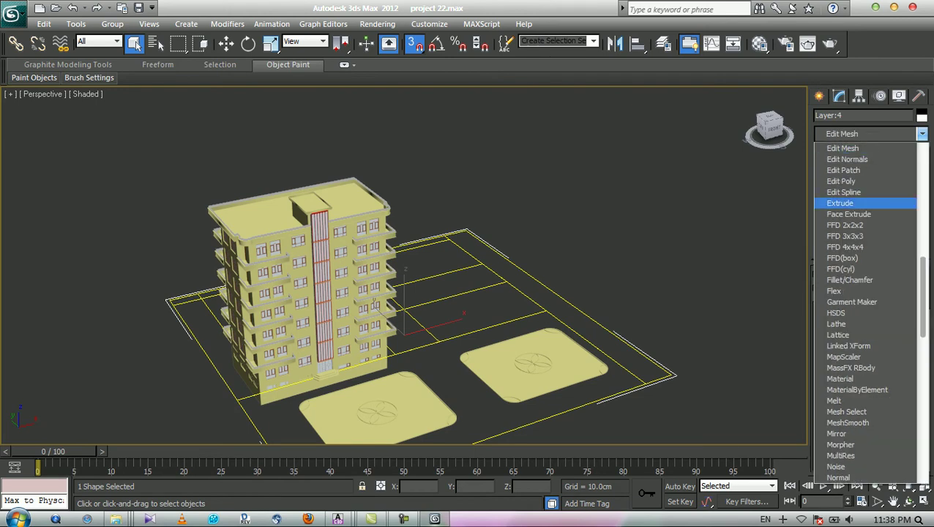
{"action": "key", "text": "Return"}
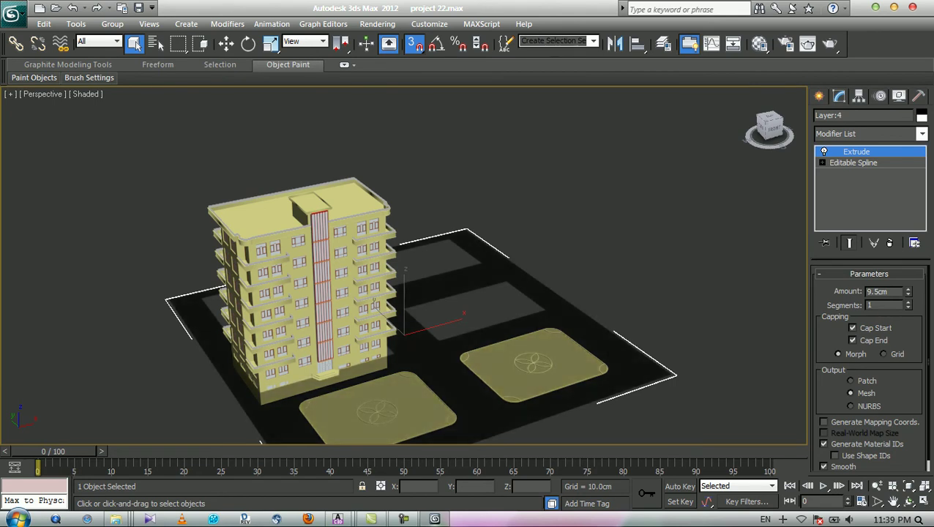
Set the ground's extrude amount to -3 cm.
{"action": "left_click", "coordinate": [908, 501]}
{"action": "left_click_drag", "start_coordinate": [398, 296], "coordinate": [483, 240]}
{"action": "left_click_drag", "start_coordinate": [185, 432], "coordinate": [78, 274]}
{"action": "scroll", "coordinate": [74, 300], "scroll_direction": "up", "scroll_amount": 5}
{"action": "mouse_move", "coordinate": [410, 191]}
{"action": "left_mouse_down"}
{"action": "mouse_move", "coordinate": [322, 227]}
{"action": "mouse_move", "coordinate": [286, 201]}
{"action": "mouse_move", "coordinate": [311, 128]}
{"action": "mouse_move", "coordinate": [320, 156]}
{"action": "mouse_move", "coordinate": [395, 192]}
{"action": "mouse_move", "coordinate": [493, 152]}
{"action": "left_mouse_up"}
{"action": "scroll", "coordinate": [456, 162], "scroll_direction": "down", "scroll_amount": 3}
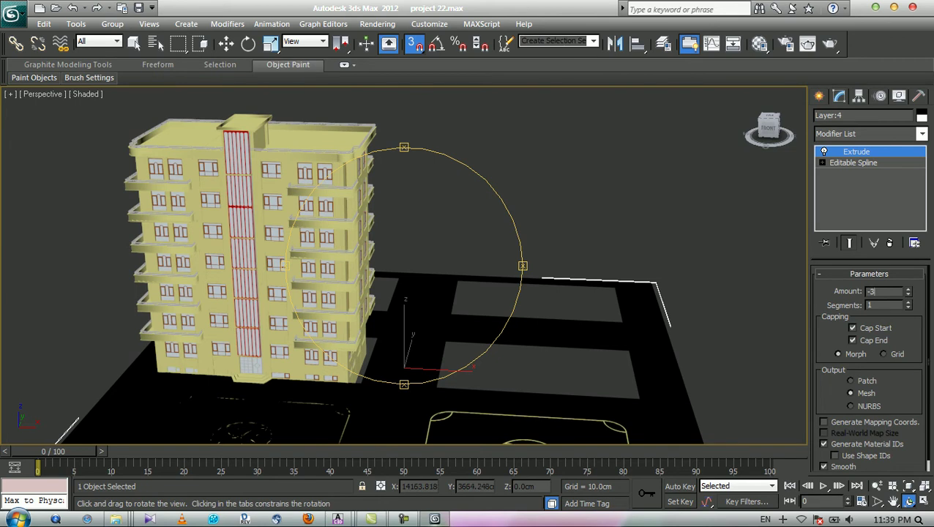
{"action": "key", "text": "Return"}
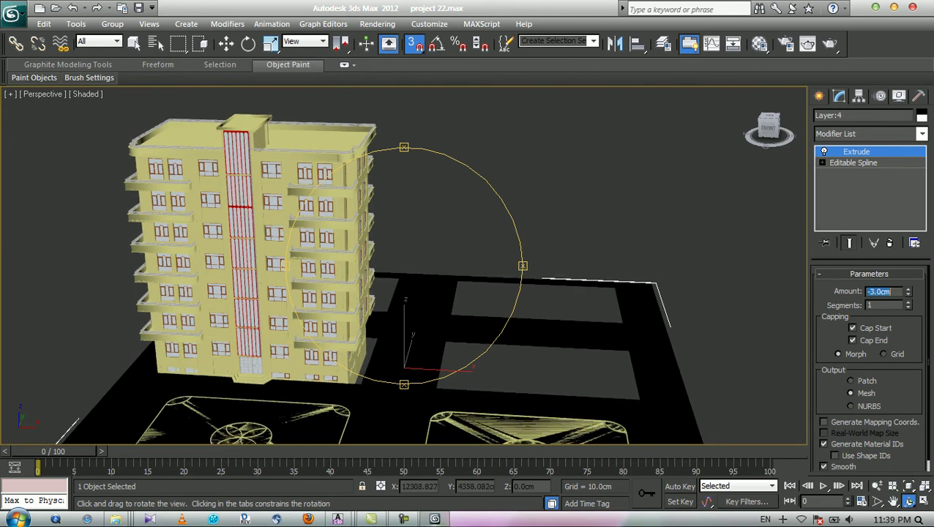
Examine how the surfaces of the extruded Layer:4 ground and the two garden beds overlap.
{"action": "key", "text": "q"}
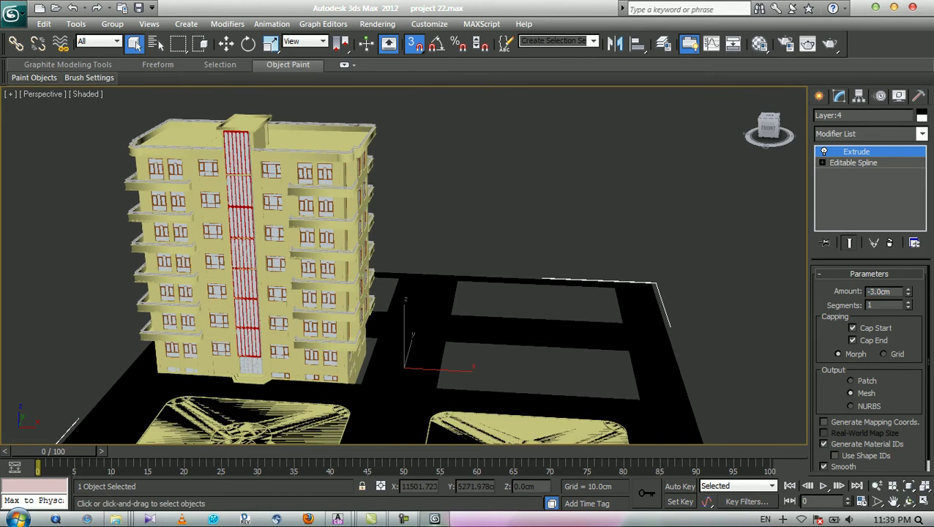
{"action": "middle_click_drag", "start_coordinate": [404, 293], "coordinate": [404, 281]}
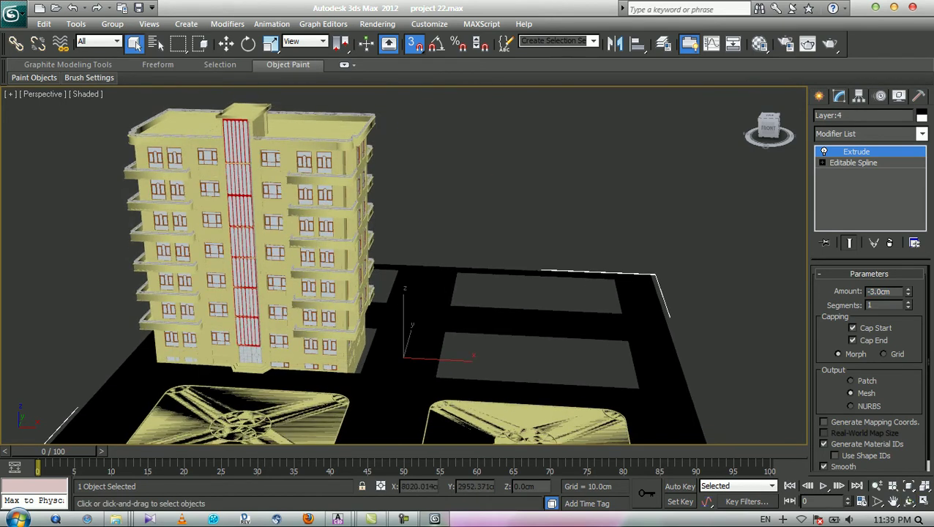
{"action": "left_click", "coordinate": [556, 191]}
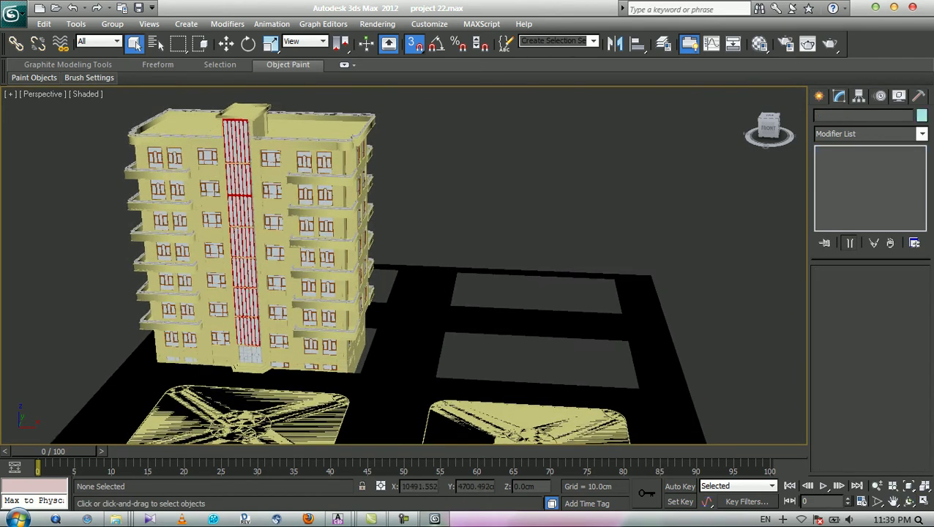
{"action": "middle_click_drag", "start_coordinate": [541, 249], "coordinate": [537, 178]}
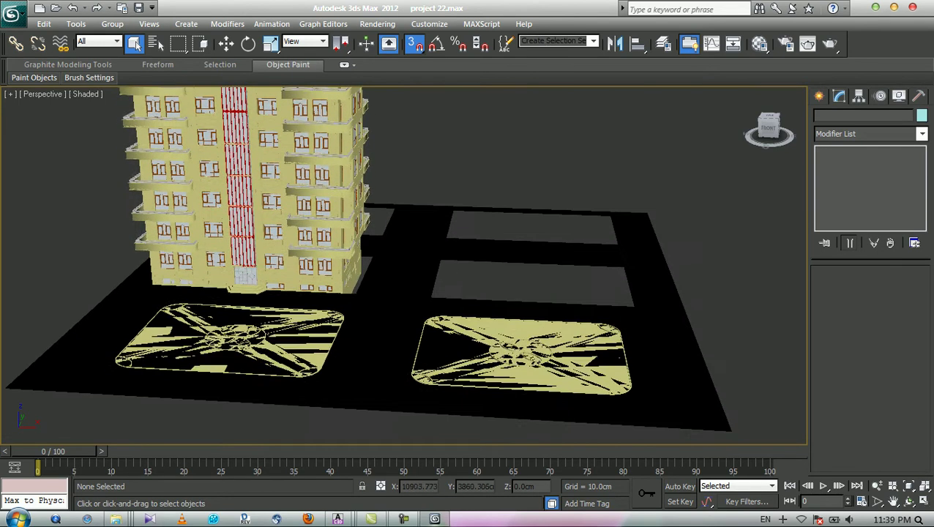
{"action": "left_click", "coordinate": [557, 253]}
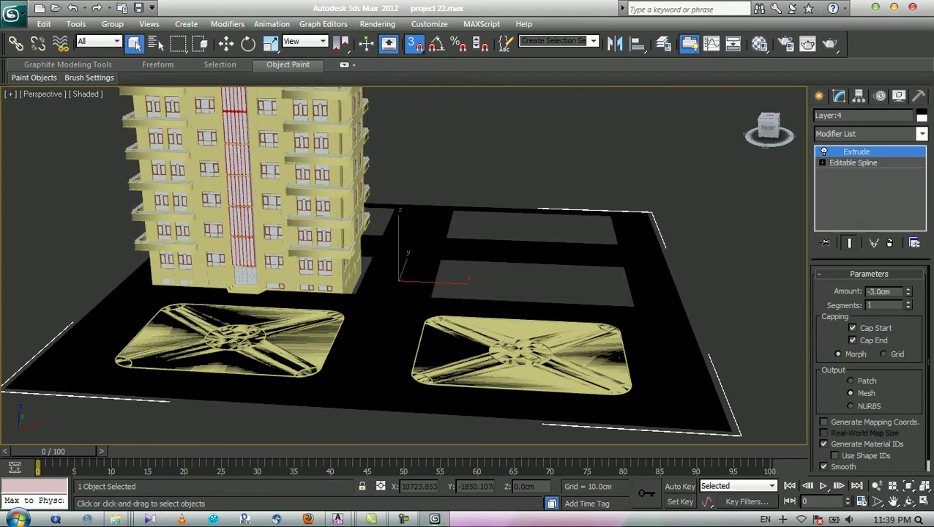
{"action": "scroll", "coordinate": [468, 307], "scroll_direction": "up", "scroll_amount": 5}
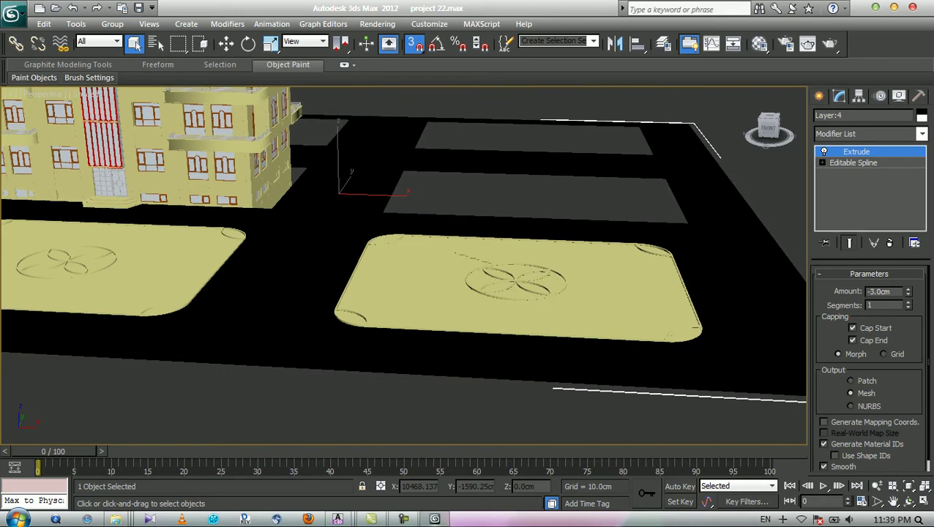
{"action": "scroll", "coordinate": [463, 337], "scroll_direction": "up", "scroll_amount": 3}
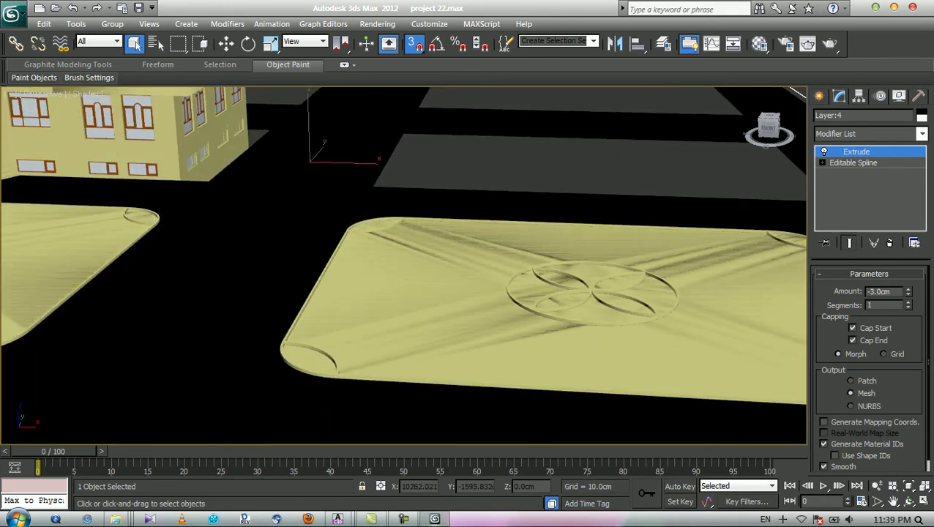
{"action": "scroll", "coordinate": [463, 336], "scroll_direction": "up", "scroll_amount": 3}
{"action": "scroll", "coordinate": [462, 336], "scroll_direction": "down", "scroll_amount": 3}
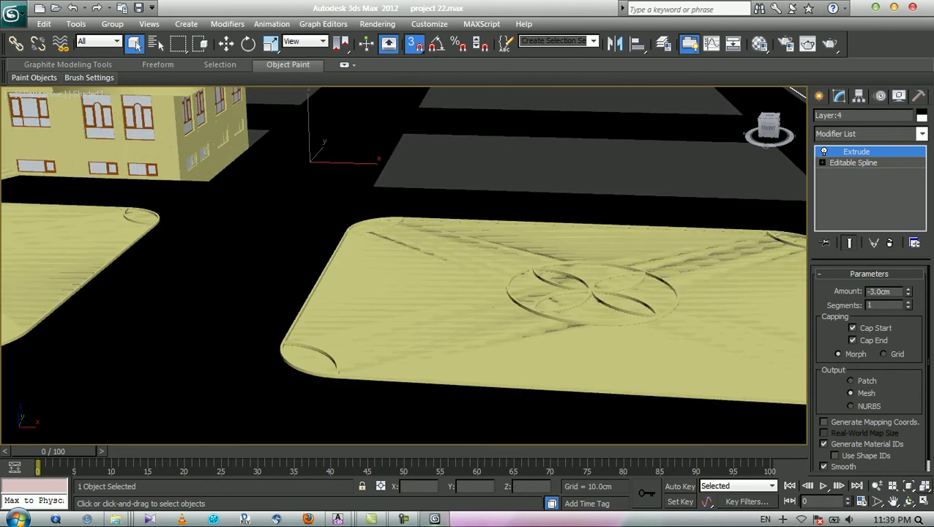
Move the Layer:4 ground down with a Z offset of -1 cm.
{"action": "left_click", "coordinate": [909, 501]}
{"action": "left_click_drag", "start_coordinate": [432, 293], "coordinate": [433, 326]}
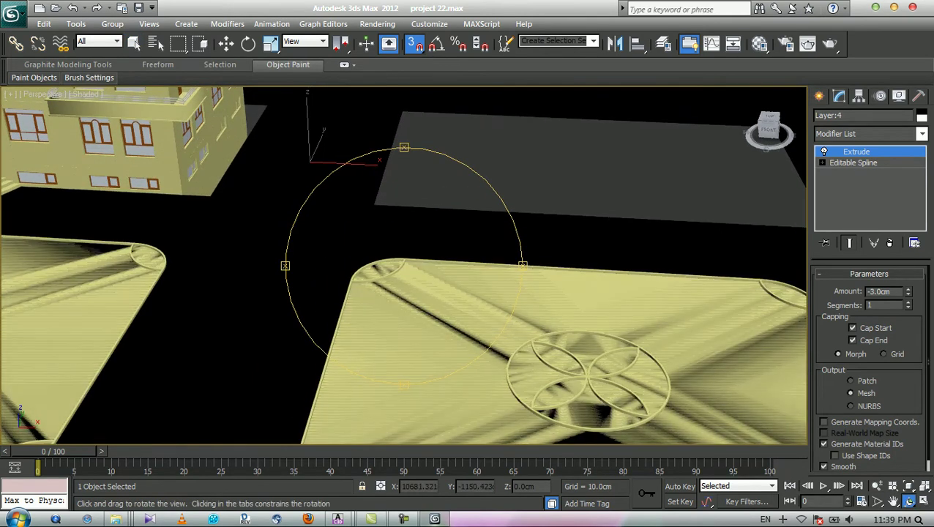
{"action": "left_click_drag", "start_coordinate": [432, 326], "coordinate": [549, 260]}
{"action": "mouse_move", "coordinate": [413, 275]}
{"action": "left_mouse_down"}
{"action": "mouse_move", "coordinate": [387, 291]}
{"action": "mouse_move", "coordinate": [395, 283]}
{"action": "mouse_move", "coordinate": [375, 274]}
{"action": "left_mouse_up"}
{"action": "right_click", "coordinate": [375, 274]}
{"action": "key", "text": "w"}
{"action": "key", "text": "F12"}
{"action": "left_click_drag", "start_coordinate": [613, 354], "coordinate": [593, 355]}
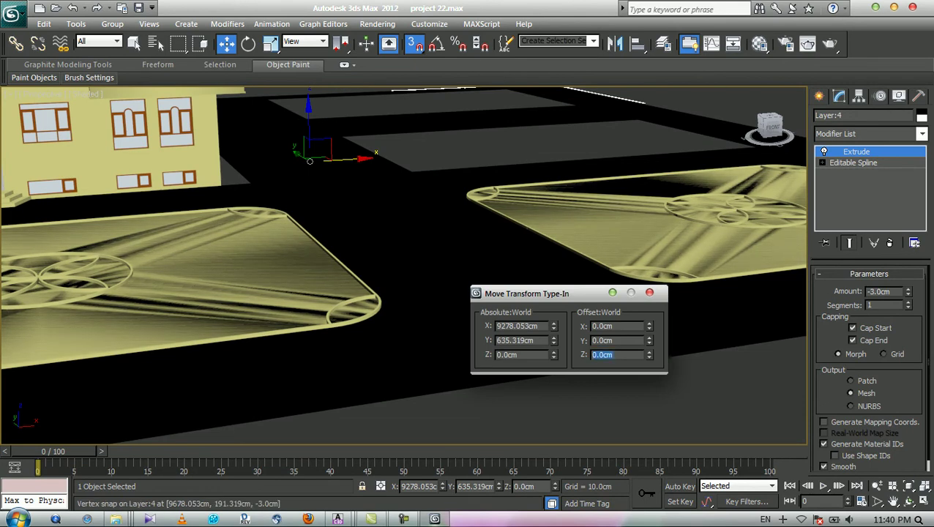
{"action": "type", "text": "-1"}
{"action": "key", "text": "Return"}
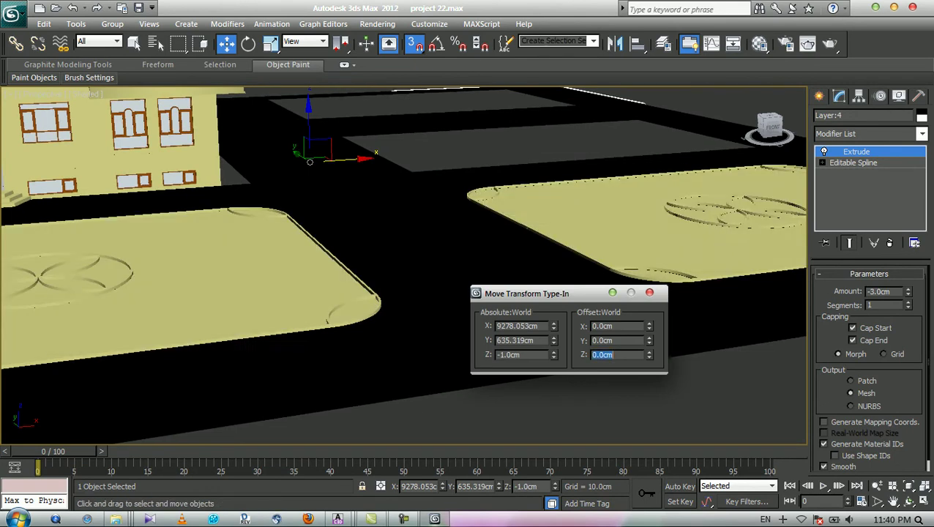
{"action": "left_click", "coordinate": [650, 293]}
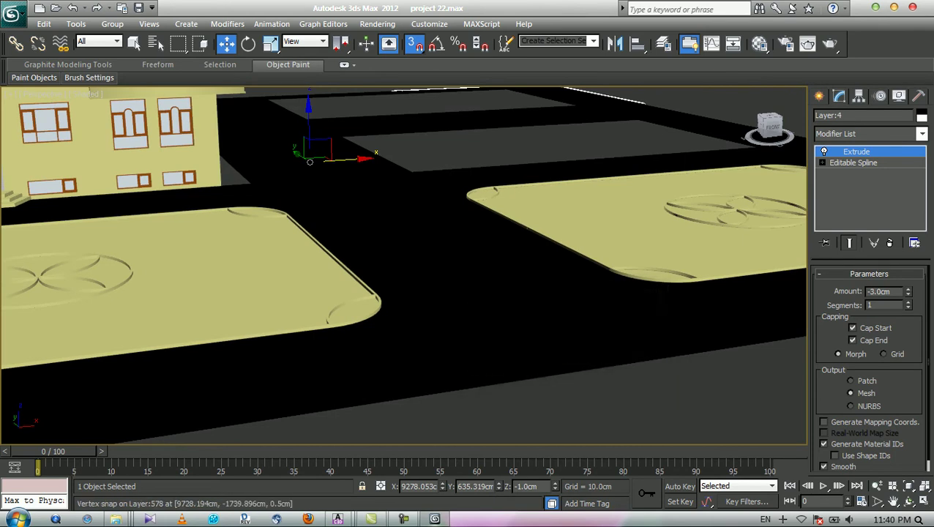
Turn off snapping and return to plain object selection with the Layer:4 ground still selected.
{"action": "middle_click_drag", "start_coordinate": [505, 292], "coordinate": [506, 314]}
{"action": "key", "text": "s"}
{"action": "key", "text": "q"}
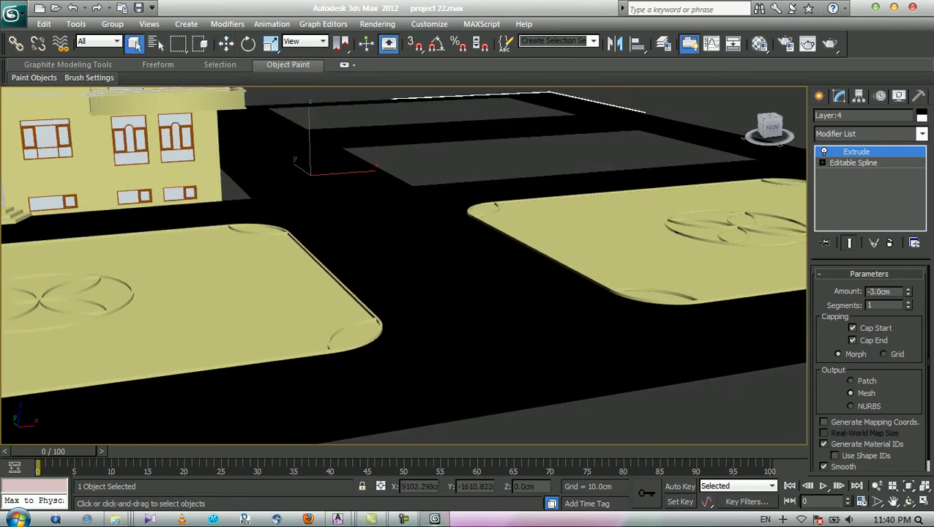
Open the Material Editor, show its samples as 6 X 4 windows and select the unused 04 - Default material.
{"action": "left_click", "coordinate": [758, 44]}
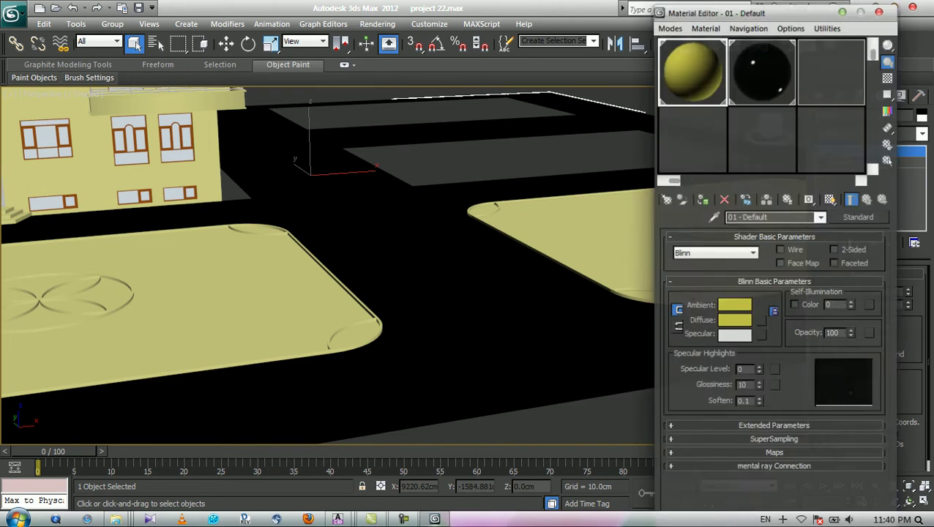
{"action": "left_click_drag", "start_coordinate": [873, 53], "coordinate": [874, 157]}
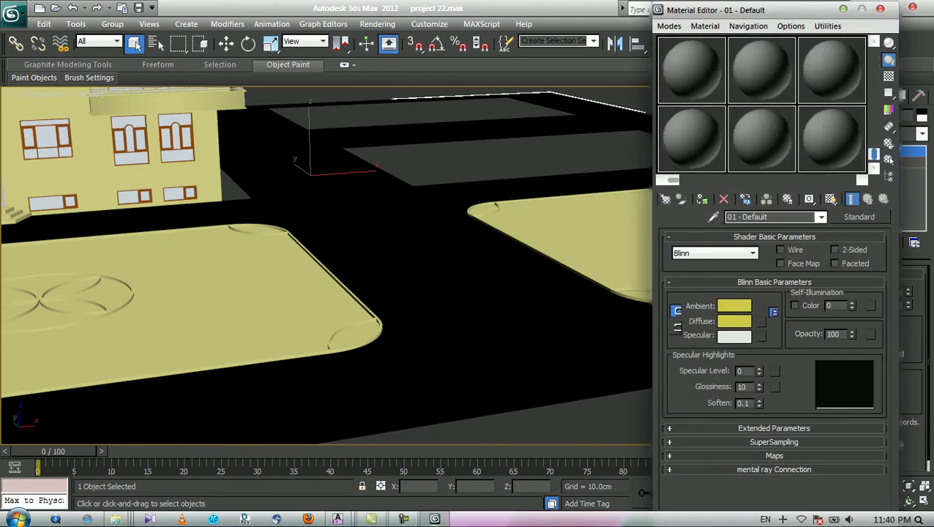
{"action": "left_click", "coordinate": [691, 70]}
{"action": "right_click", "coordinate": [710, 93]}
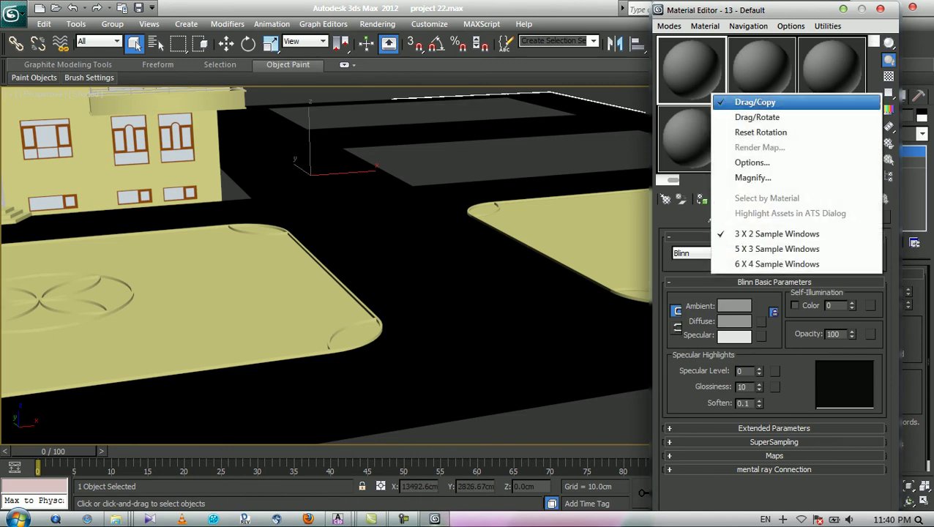
{"action": "left_click", "coordinate": [761, 265]}
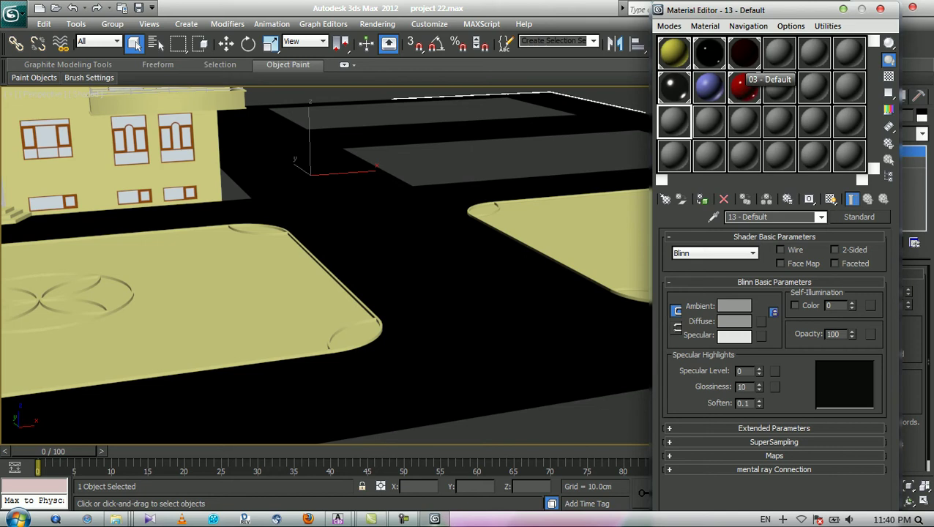
{"action": "left_click", "coordinate": [778, 53]}
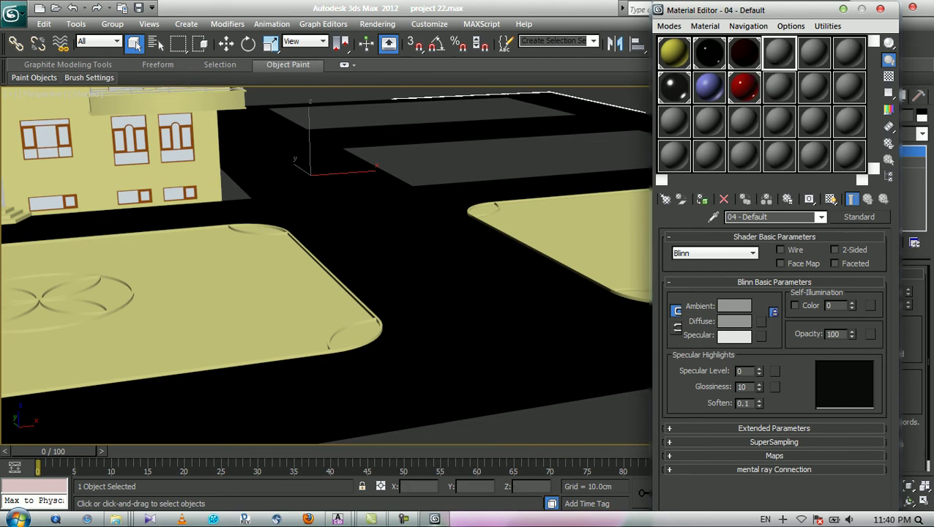
Check in the Render Setup which renderer is assigned for production and the Material Editor.
{"action": "left_click", "coordinate": [377, 24]}
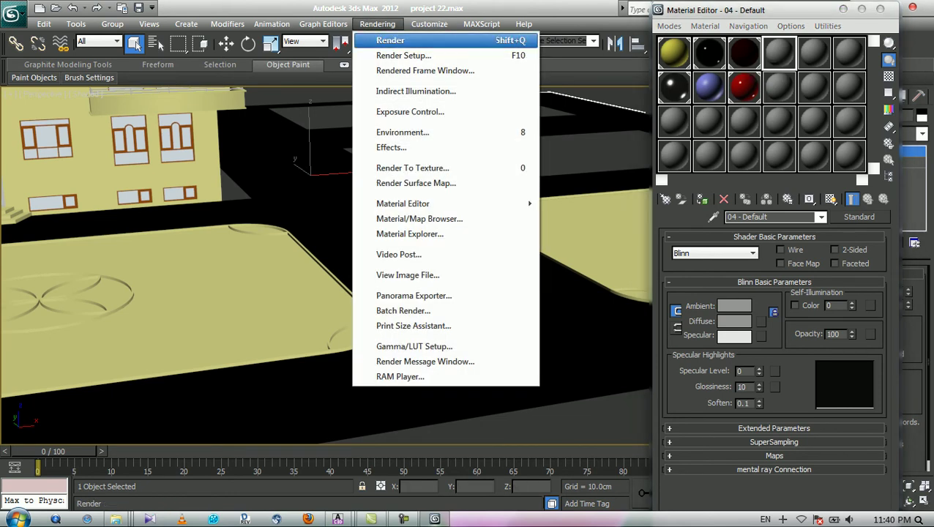
{"action": "left_click", "coordinate": [406, 56]}
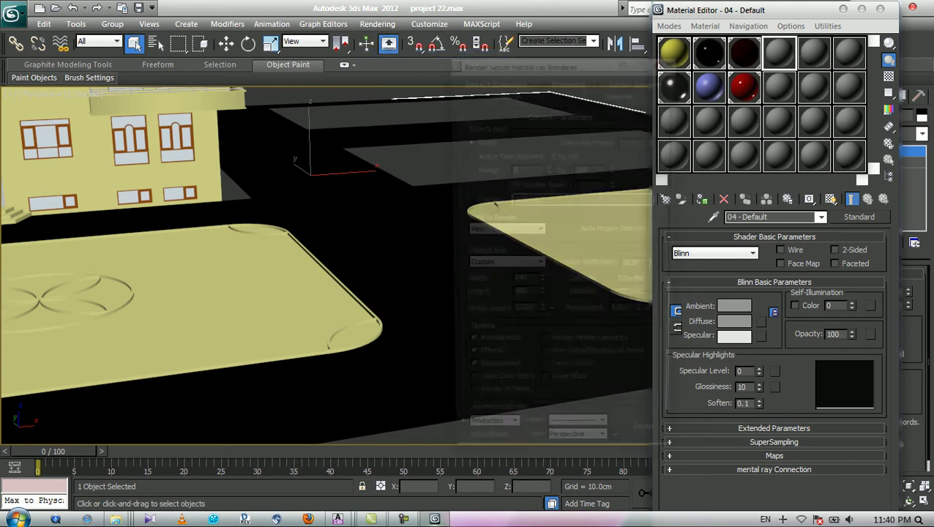
{"action": "left_click", "coordinate": [492, 80]}
{"action": "left_click", "coordinate": [504, 80]}
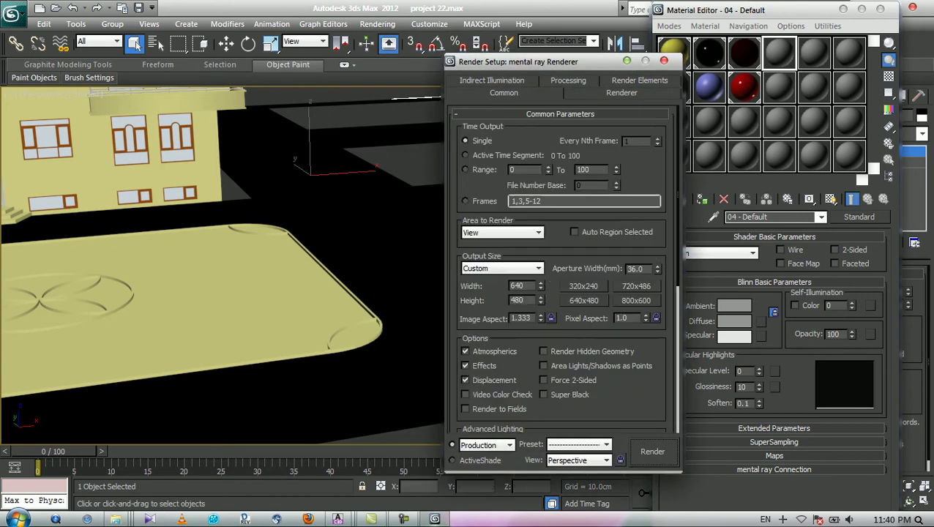
{"action": "left_click_drag", "start_coordinate": [455, 381], "coordinate": [455, 167]}
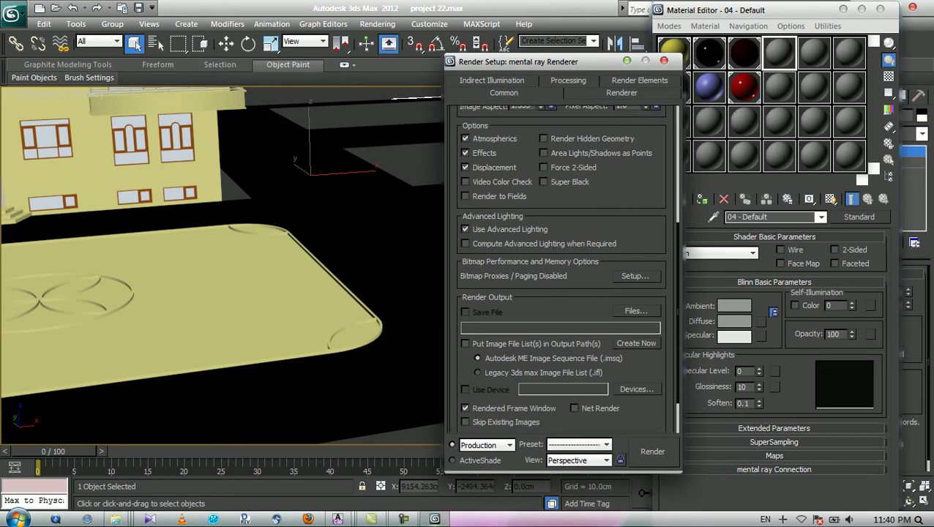
{"action": "scroll", "coordinate": [559, 278], "scroll_direction": "down", "scroll_amount": 1}
{"action": "left_click", "coordinate": [559, 424]}
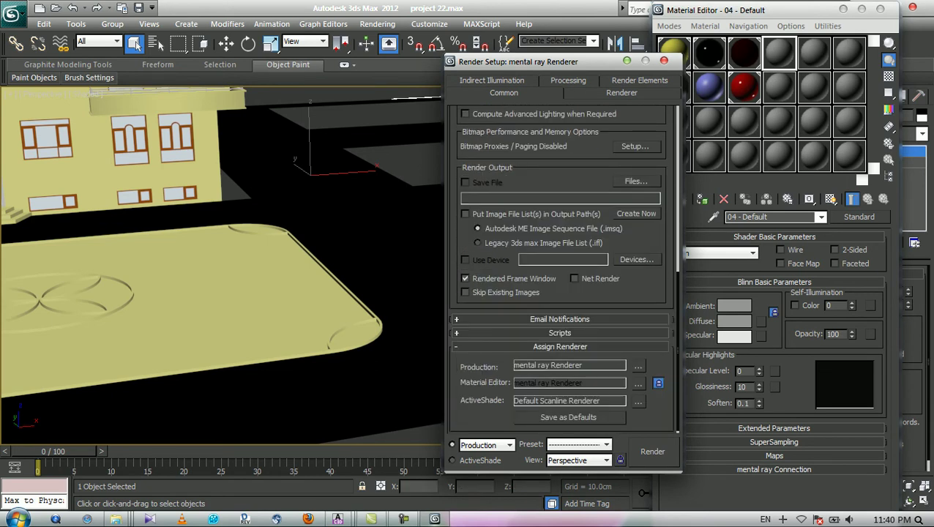
{"action": "left_click", "coordinate": [664, 60]}
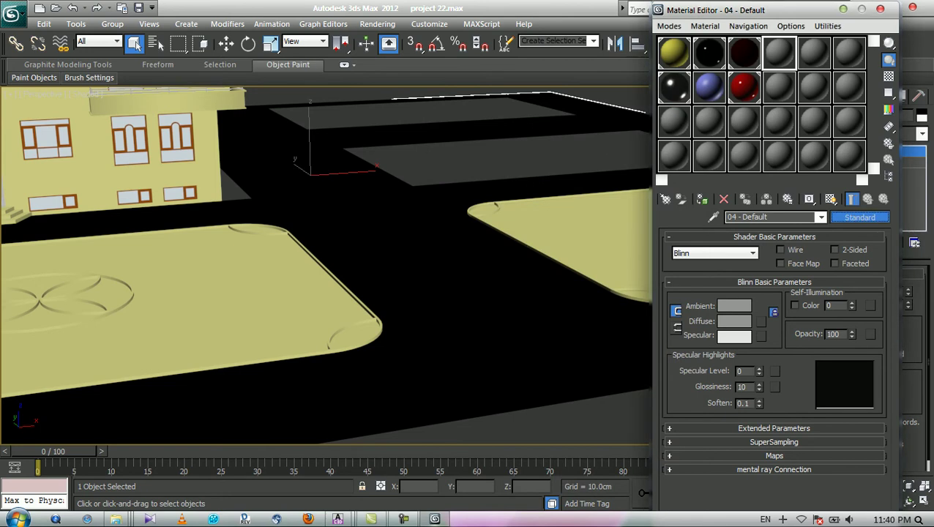
Browse the material types available for 04 - Default, including the Flooring tile materials of the Autodesk Material Library.
{"action": "left_click", "coordinate": [859, 217]}
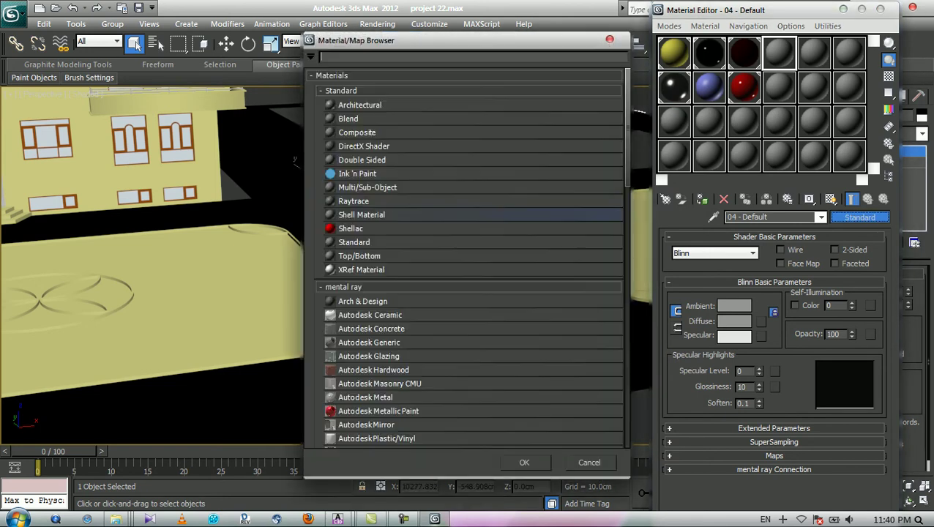
{"action": "left_click_drag", "start_coordinate": [505, 40], "coordinate": [548, 36]}
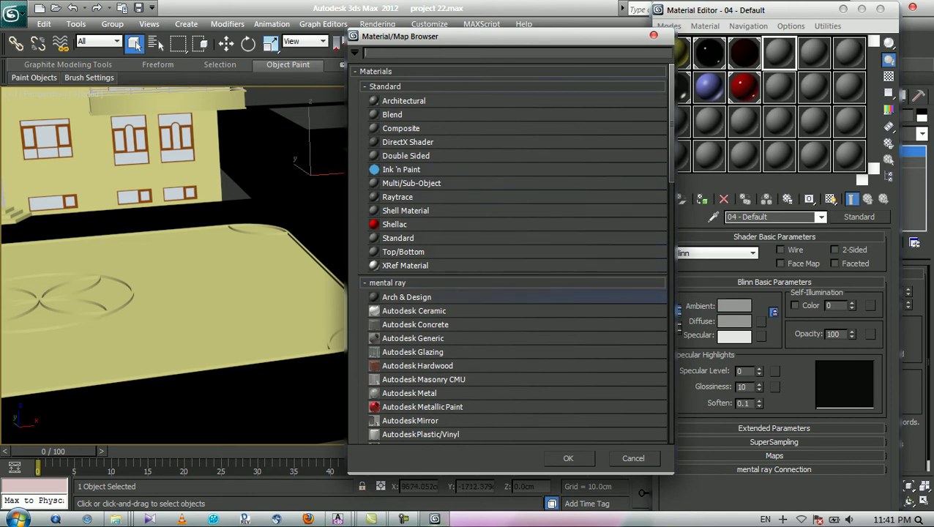
{"action": "scroll", "coordinate": [512, 316], "scroll_direction": "down", "scroll_amount": 10}
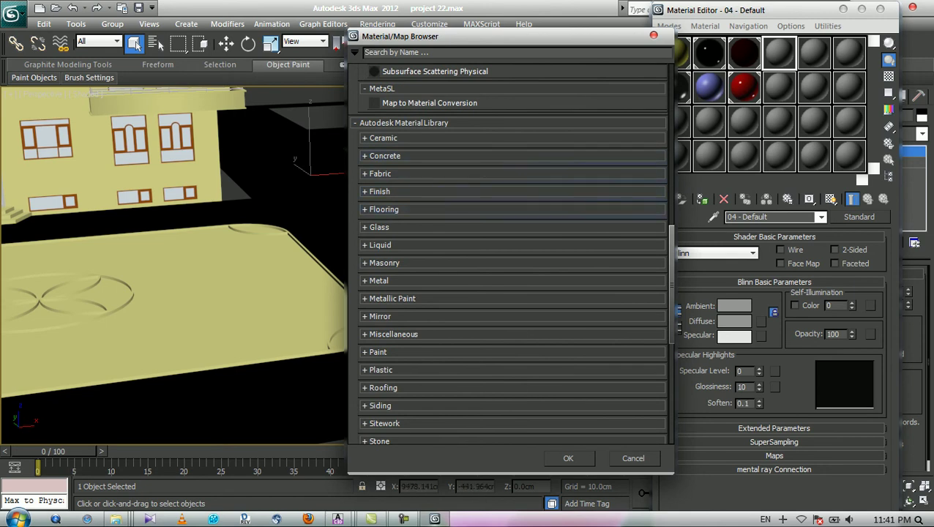
{"action": "left_click", "coordinate": [384, 210]}
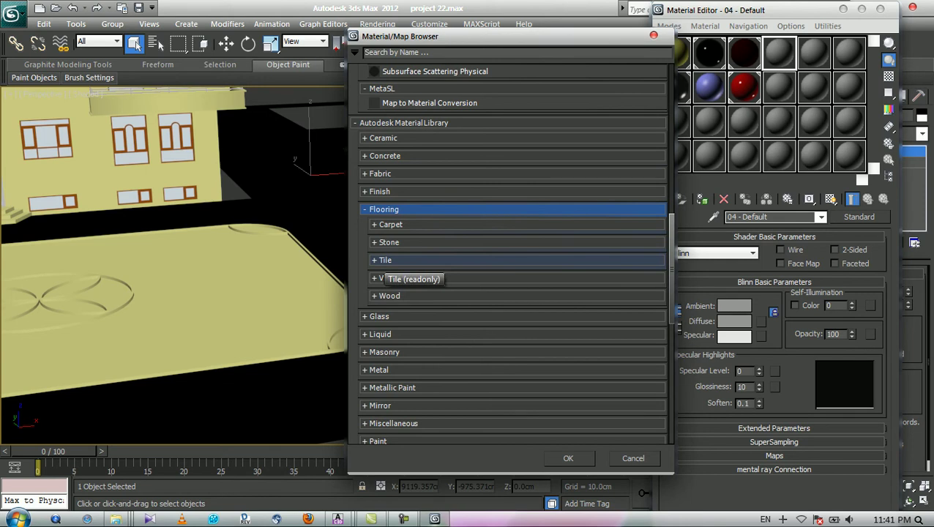
{"action": "left_click", "coordinate": [385, 261]}
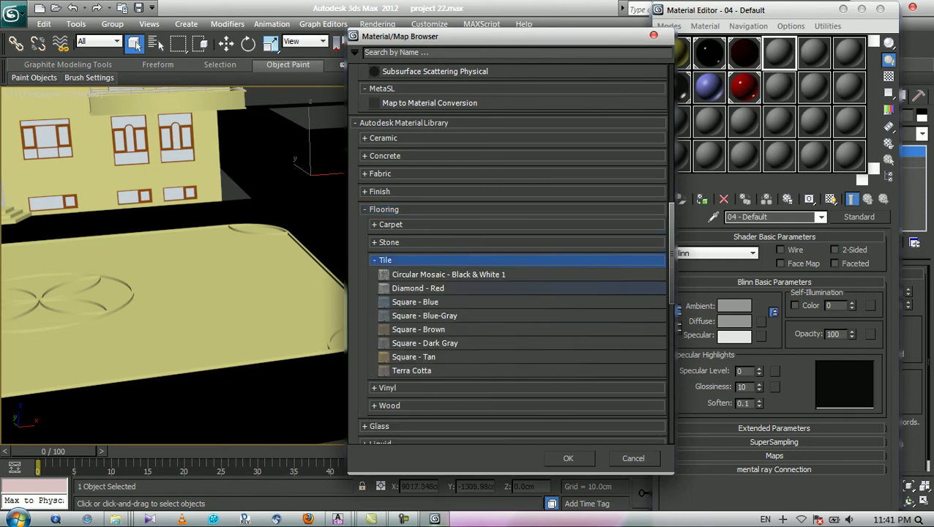
{"action": "left_click", "coordinate": [385, 261]}
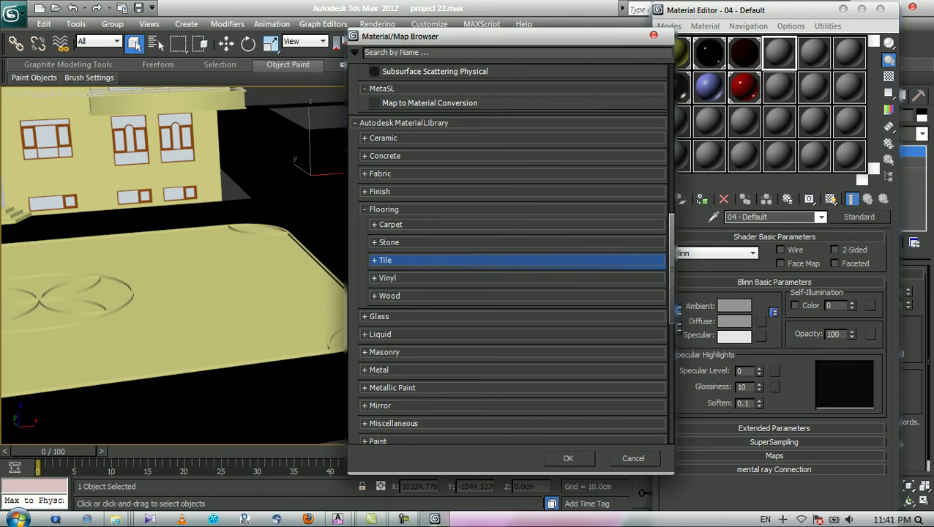
Look through the Roofing and Masonry categories of the Autodesk Material Library.
{"action": "scroll", "coordinate": [512, 252], "scroll_direction": "down", "scroll_amount": 5}
{"action": "scroll", "coordinate": [513, 252], "scroll_direction": "down", "scroll_amount": 2}
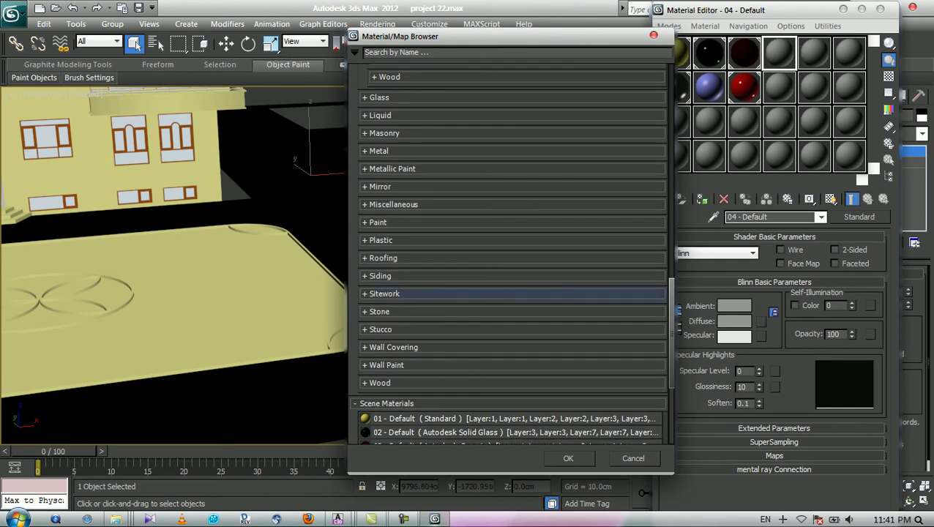
{"action": "left_click", "coordinate": [383, 258]}
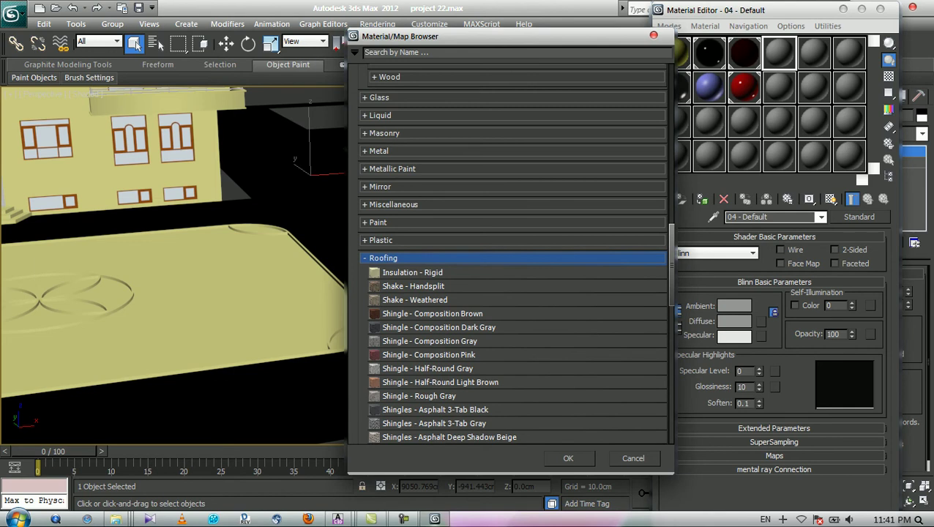
{"action": "left_click", "coordinate": [382, 258]}
{"action": "mouse_move", "coordinate": [671, 333]}
{"action": "left_mouse_down"}
{"action": "mouse_move", "coordinate": [671, 355]}
{"action": "mouse_move", "coordinate": [671, 328]}
{"action": "left_mouse_up"}
{"action": "scroll", "coordinate": [512, 256], "scroll_direction": "up", "scroll_amount": 2}
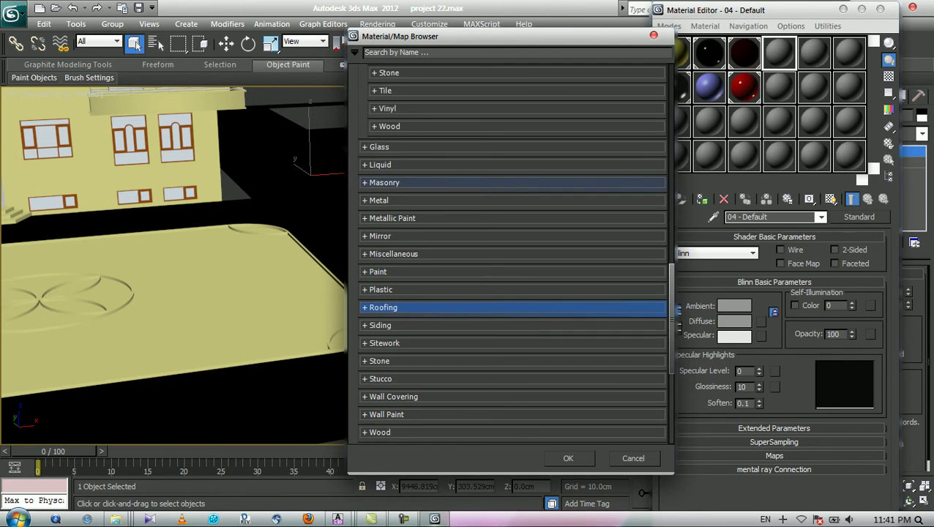
{"action": "left_click", "coordinate": [384, 182]}
{"action": "left_click", "coordinate": [385, 182]}
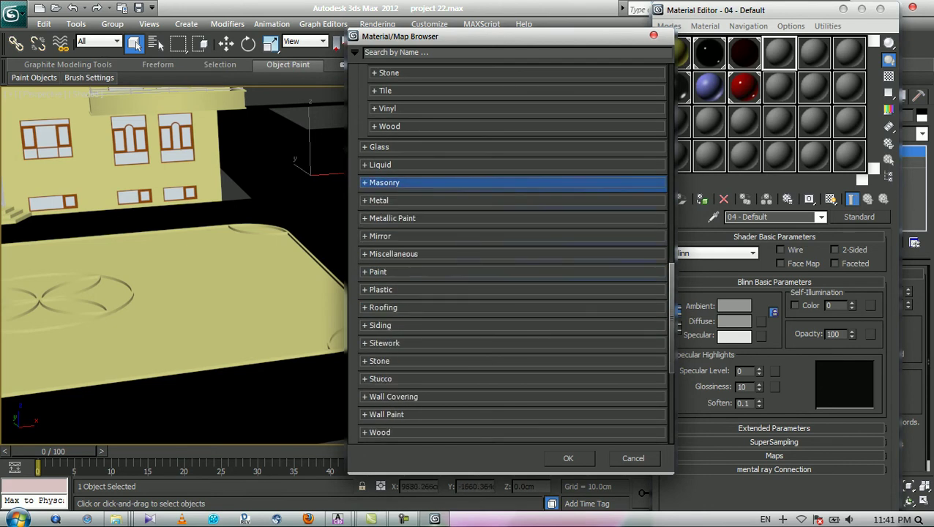
Look through the Ceramic tile materials of the Autodesk Material Library.
{"action": "scroll", "coordinate": [512, 278], "scroll_direction": "up", "scroll_amount": 4}
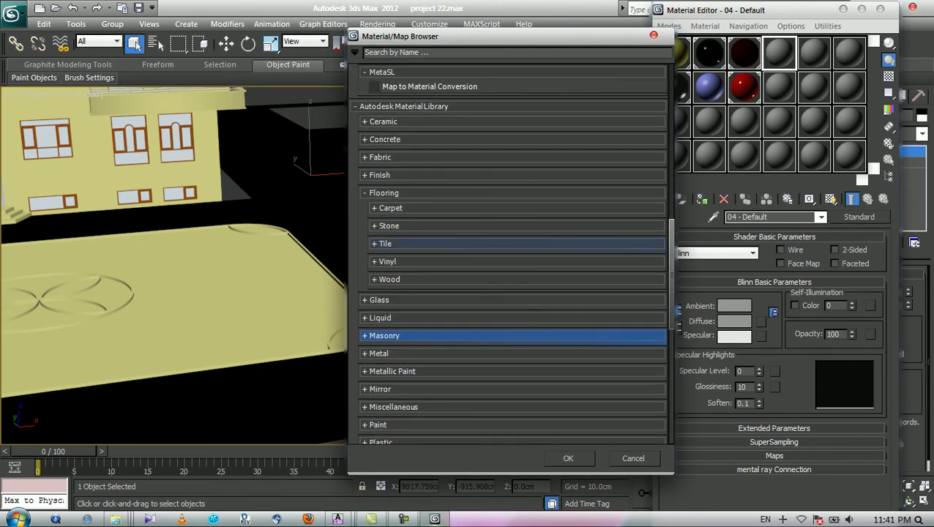
{"action": "left_click", "coordinate": [385, 244]}
{"action": "left_click", "coordinate": [385, 244]}
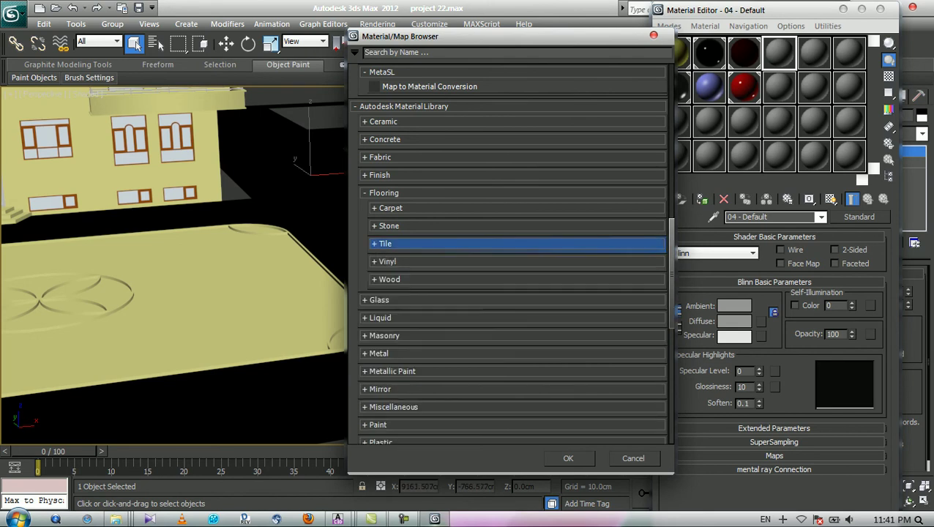
{"action": "left_click", "coordinate": [383, 122]}
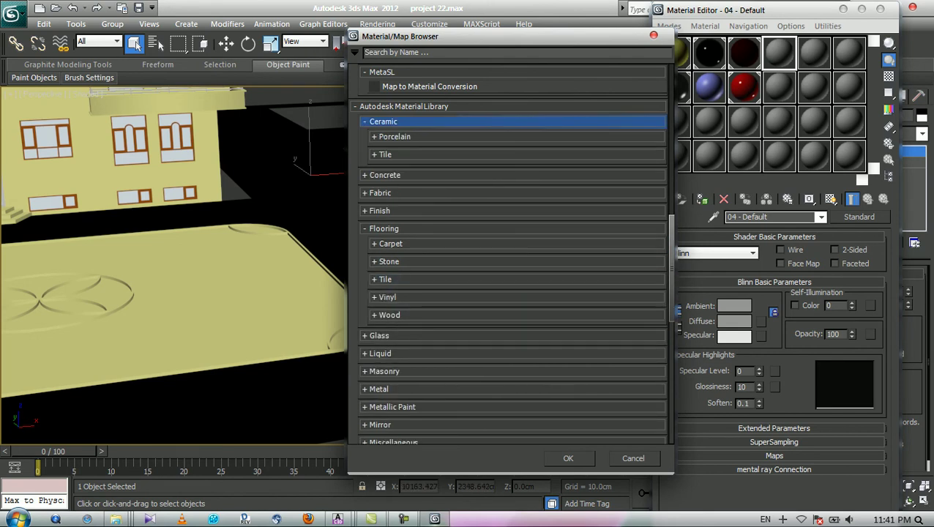
{"action": "left_click", "coordinate": [385, 154]}
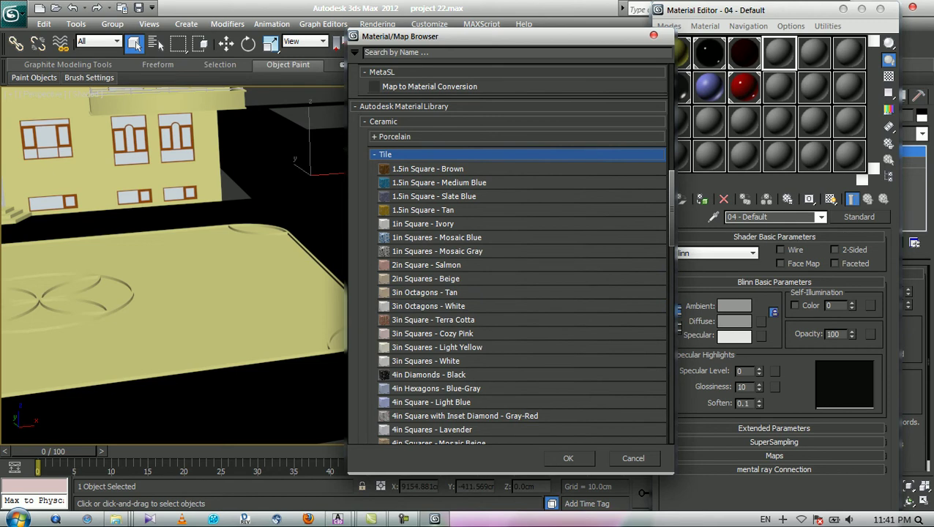
{"action": "left_click", "coordinate": [385, 155]}
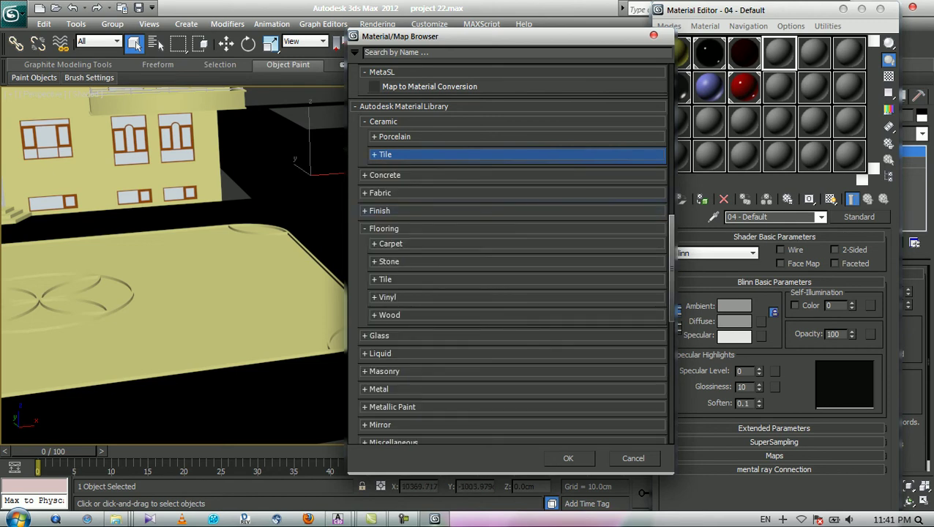
Change the 04 - Default material's type to the mental ray Arch & Design material.
{"action": "scroll", "coordinate": [512, 253], "scroll_direction": "up", "scroll_amount": 15}
{"action": "left_click", "coordinate": [407, 225]}
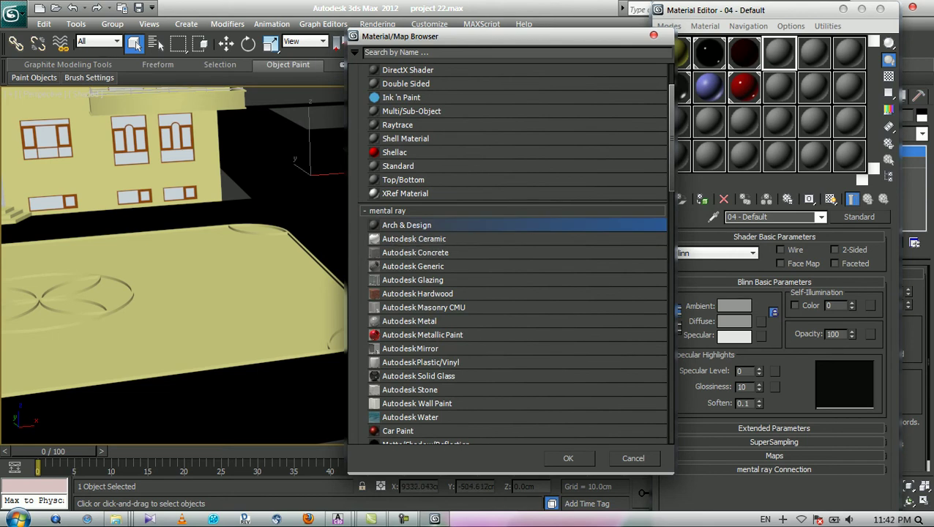
{"action": "left_click", "coordinate": [568, 459]}
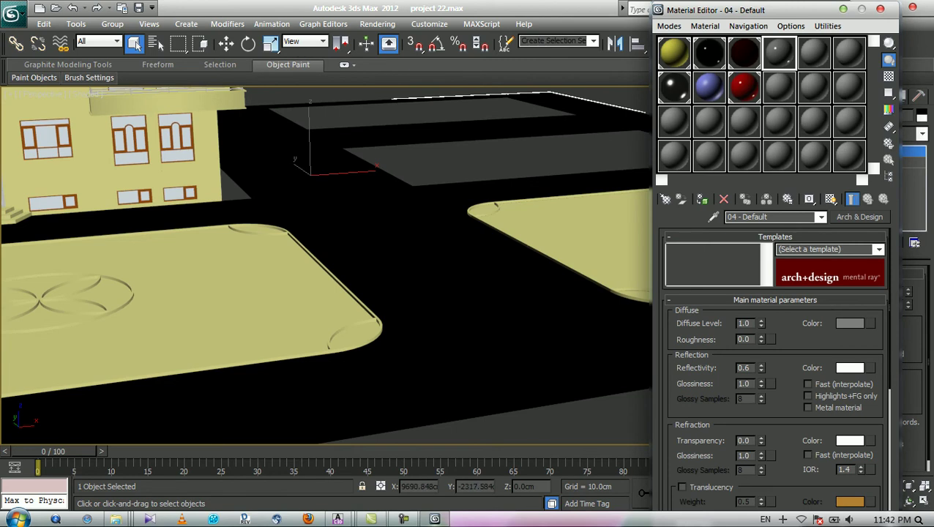
Add a Bitmap map to the diffuse color of the Arch & Design material.
{"action": "left_click", "coordinate": [749, 368]}
{"action": "left_click", "coordinate": [869, 324]}
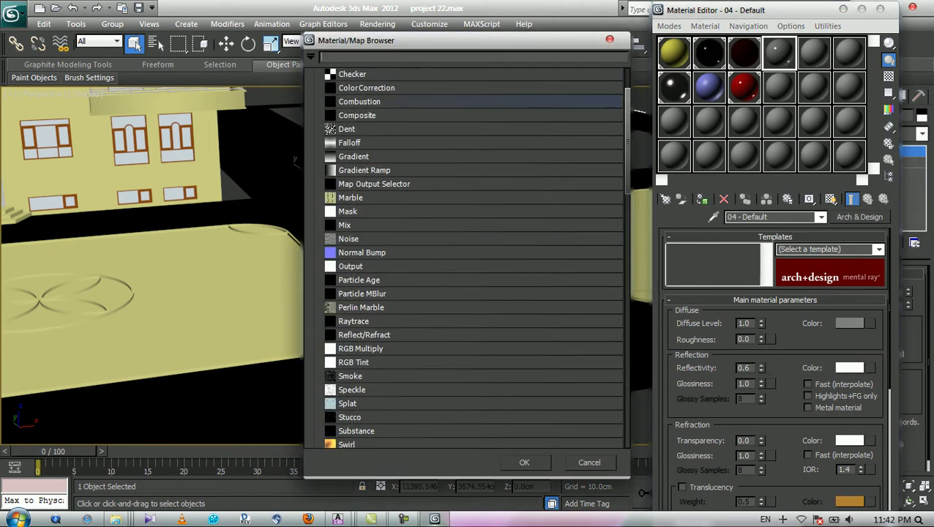
{"action": "scroll", "coordinate": [424, 103], "scroll_direction": "up", "scroll_amount": 2}
{"action": "left_click", "coordinate": [425, 105]}
{"action": "double_click", "coordinate": [366, 106]}
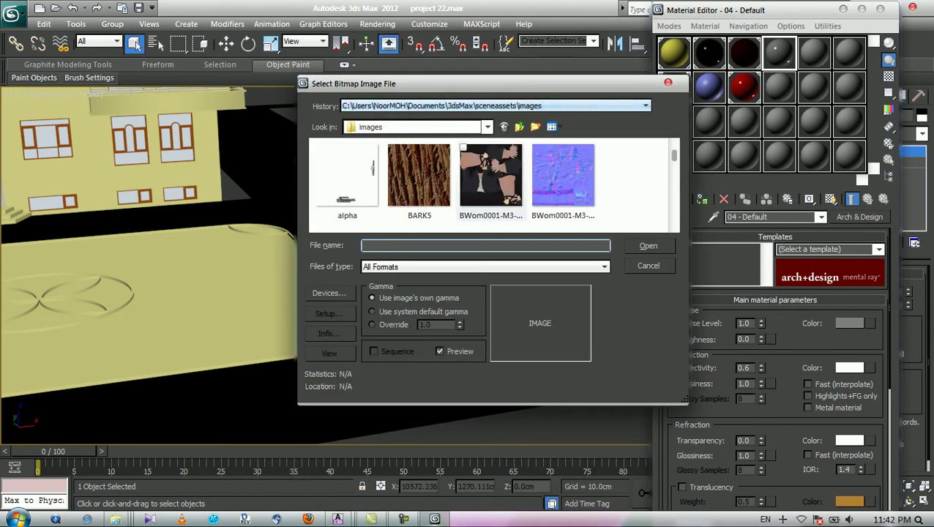
Open the Metaril of Hach Image folder on the Desktop as the source for the bitmap image.
{"action": "left_click", "coordinate": [487, 127]}
{"action": "left_click", "coordinate": [372, 142]}
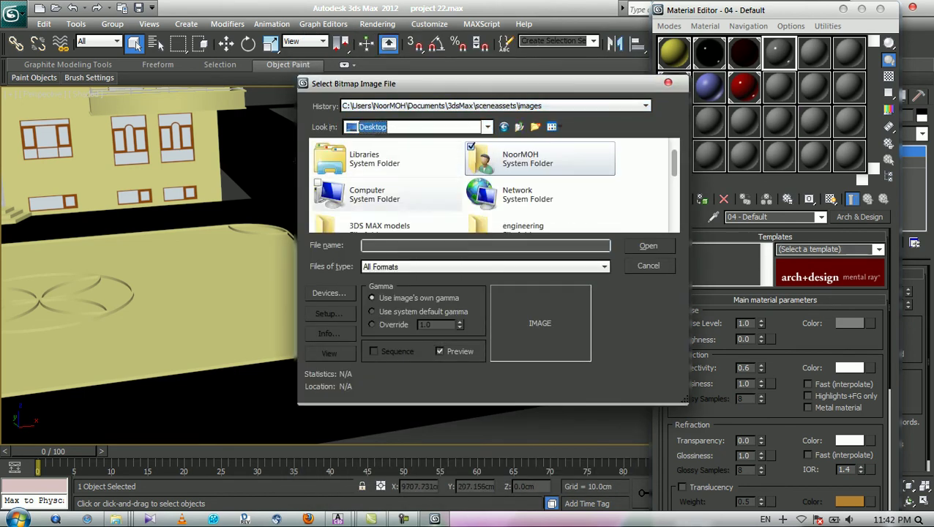
{"action": "scroll", "coordinate": [495, 185], "scroll_direction": "down", "scroll_amount": 1}
{"action": "scroll", "coordinate": [494, 184], "scroll_direction": "down", "scroll_amount": 2}
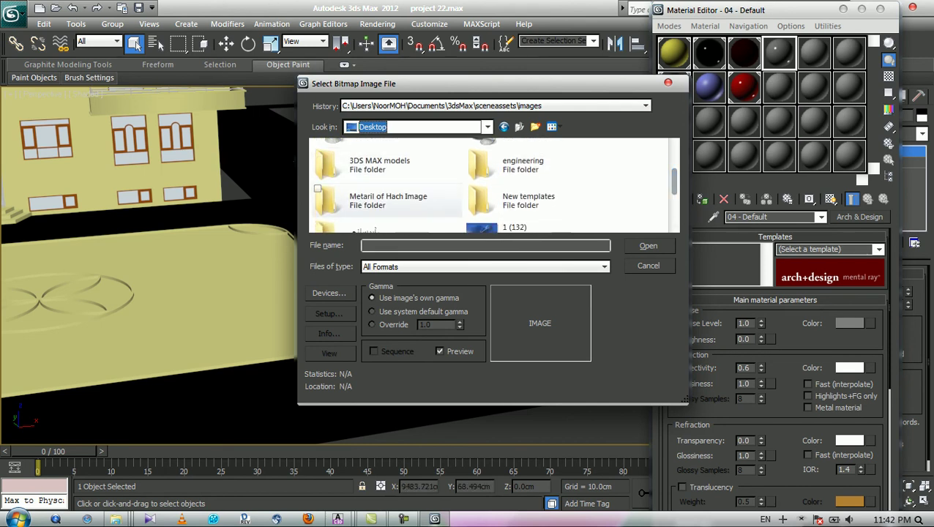
{"action": "left_click", "coordinate": [388, 200]}
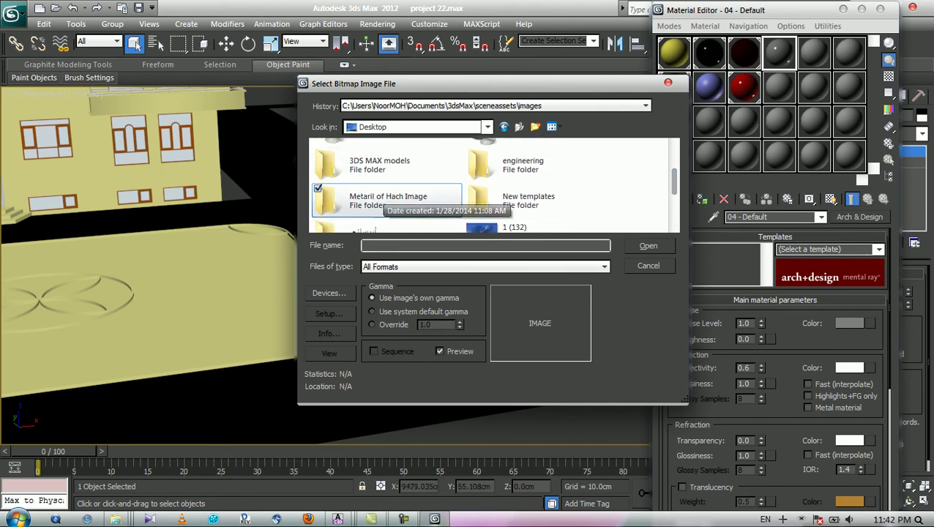
{"action": "double_click", "coordinate": [388, 199]}
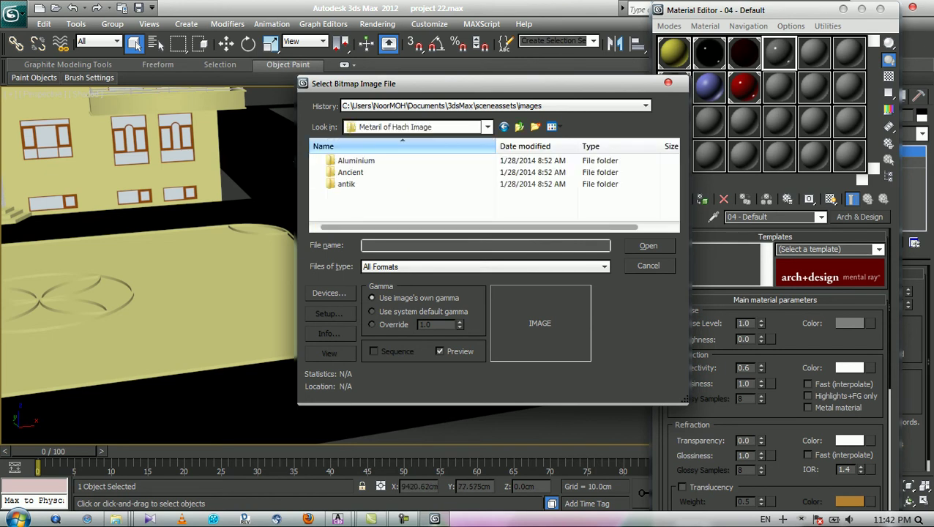
{"action": "left_click", "coordinate": [483, 267]}
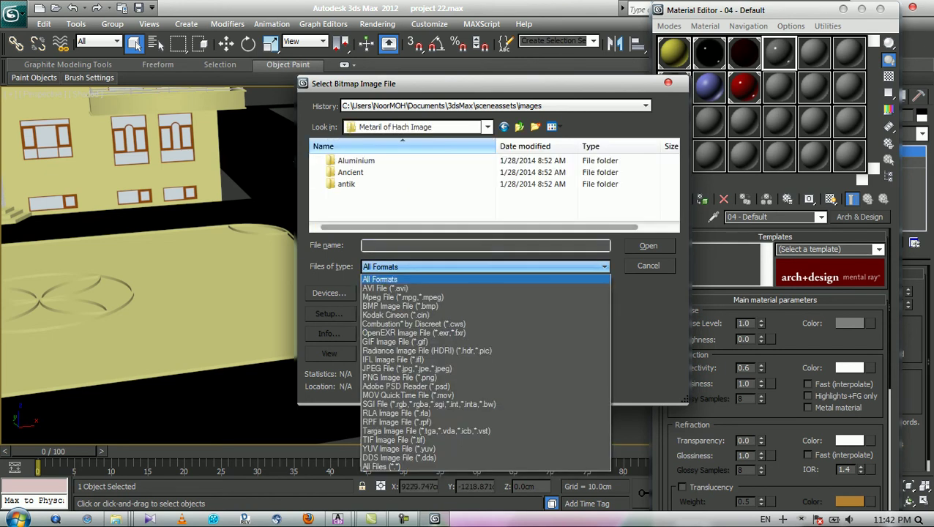
{"action": "left_click", "coordinate": [381, 467]}
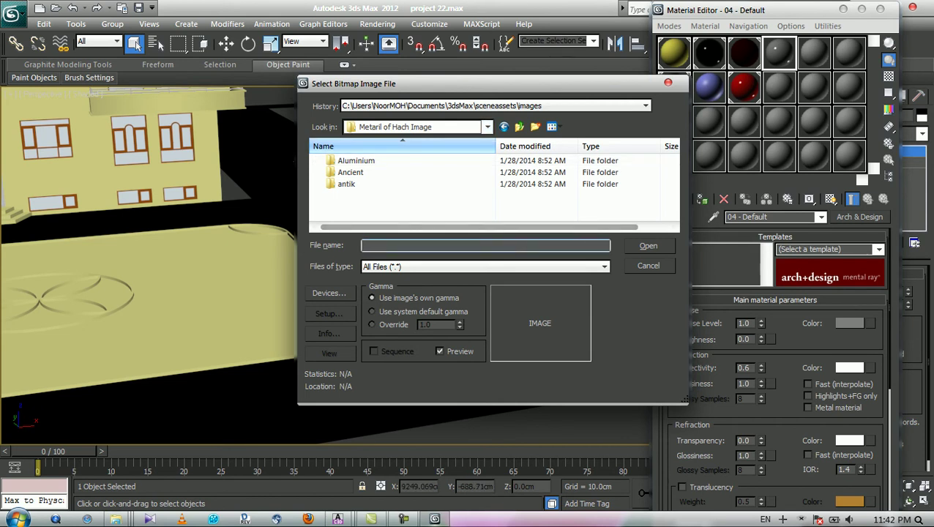
{"action": "left_click", "coordinate": [487, 126]}
{"action": "left_click", "coordinate": [488, 127]}
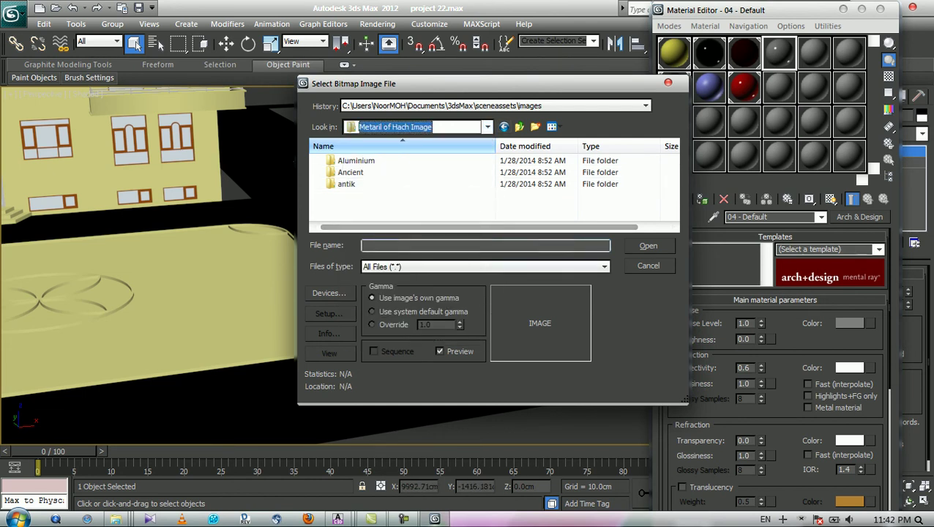
{"action": "key", "text": "Escape"}
{"action": "left_click_drag", "start_coordinate": [787, 10], "coordinate": [787, 61]}
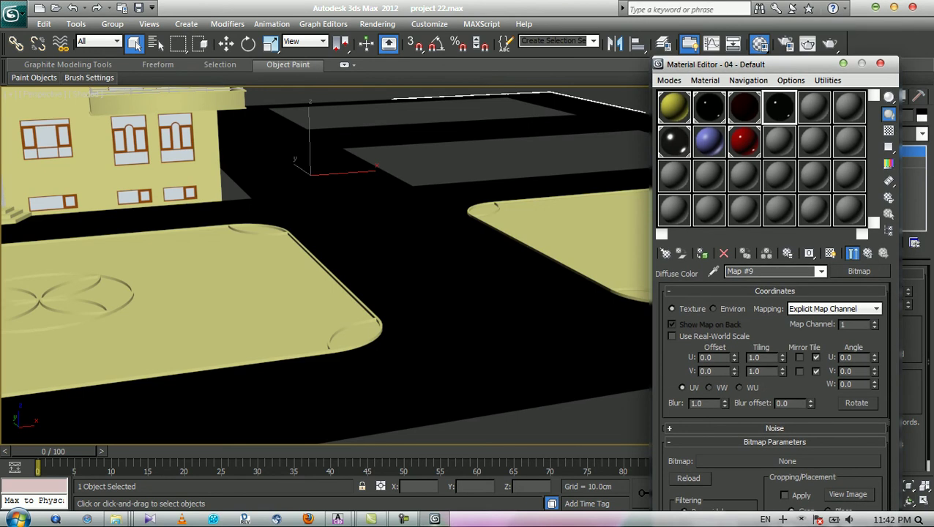
Switch to the desktop, check the Aluminium and Ancient folders inside Metaril of Hach Image, and return to 3ds Max.
{"action": "left_click", "coordinate": [875, 7]}
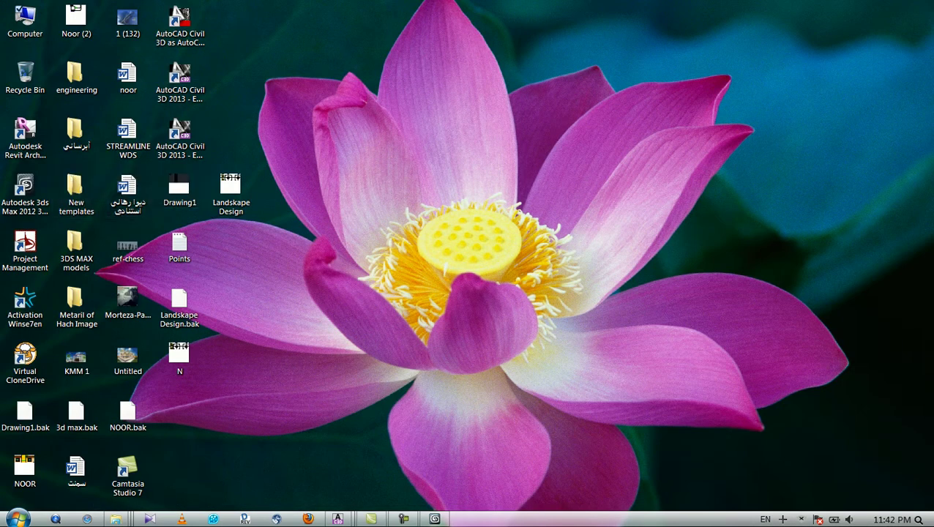
{"action": "double_click", "coordinate": [76, 306]}
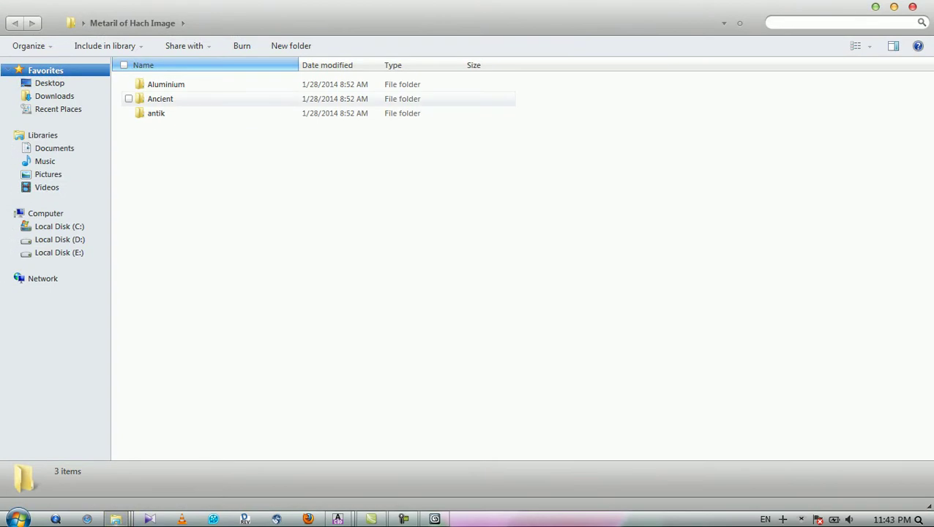
{"action": "double_click", "coordinate": [165, 85]}
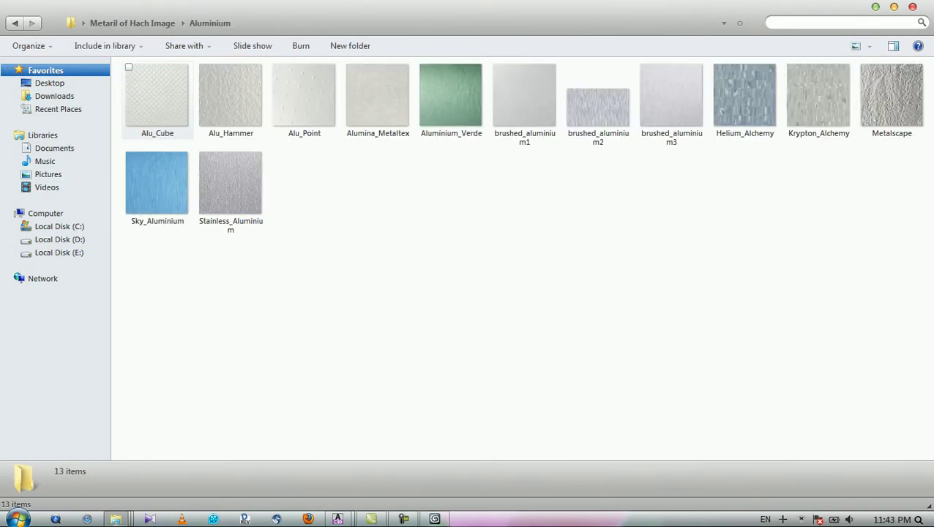
{"action": "key", "text": "BackSpace"}
{"action": "key", "text": "Down"}
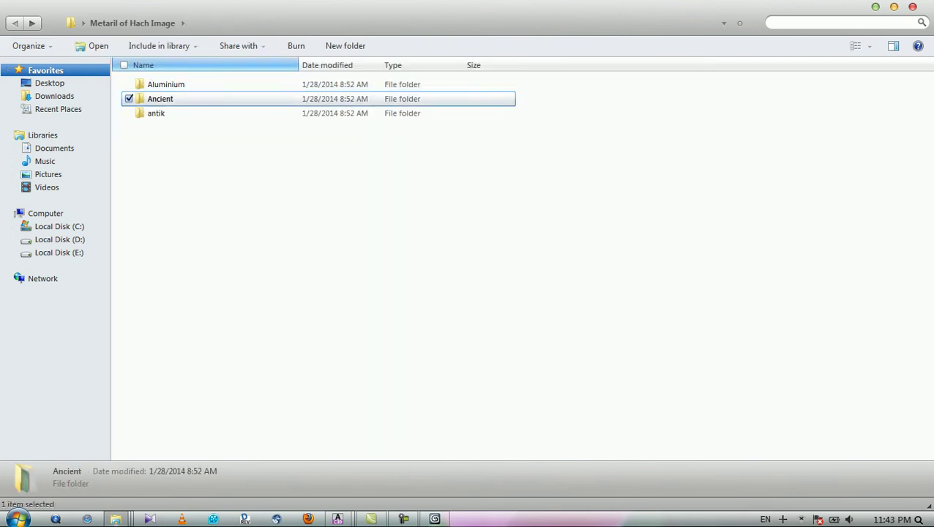
{"action": "key", "text": "Return"}
{"action": "left_click", "coordinate": [912, 6]}
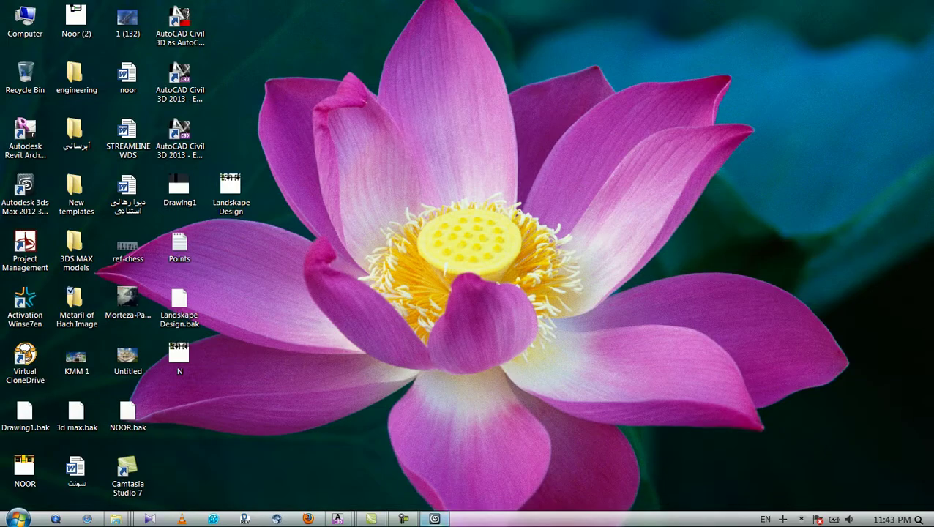
{"action": "left_click", "coordinate": [435, 519]}
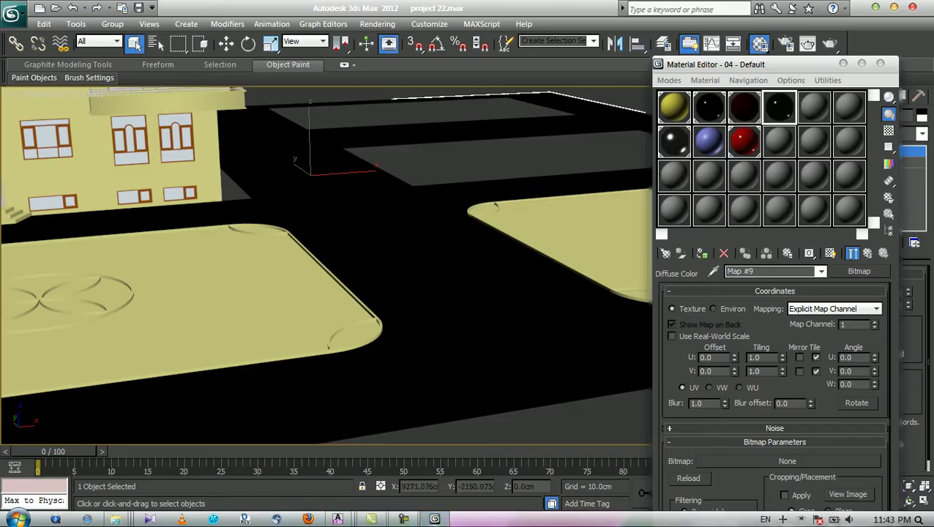
Replace the 04 - Default material with 3in Squares - White from the Ceramic Tile category of the Autodesk Material Library.
{"action": "left_click", "coordinate": [859, 271]}
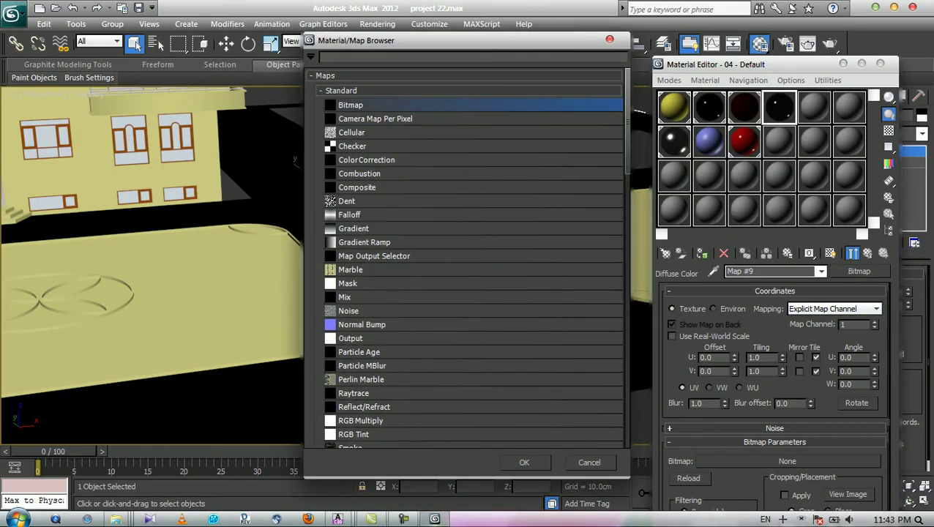
{"action": "left_click", "coordinate": [608, 38]}
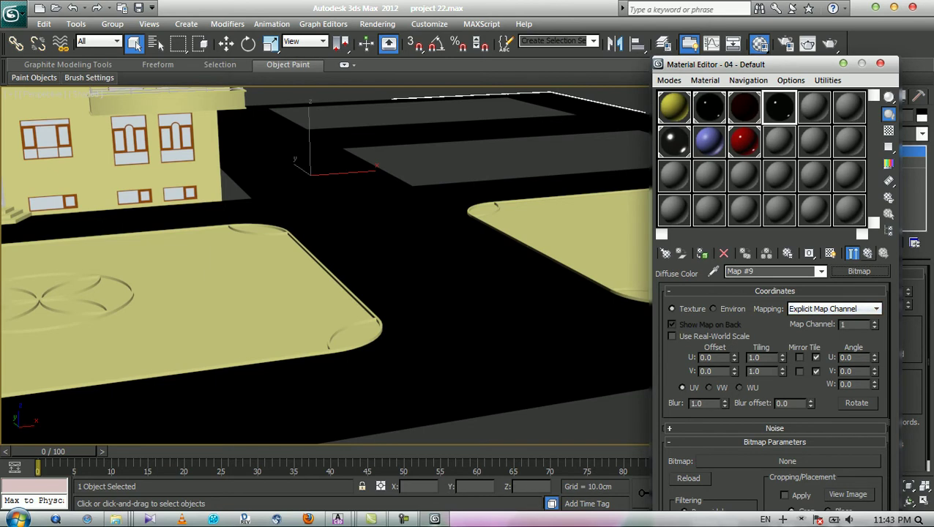
{"action": "left_click", "coordinate": [868, 253]}
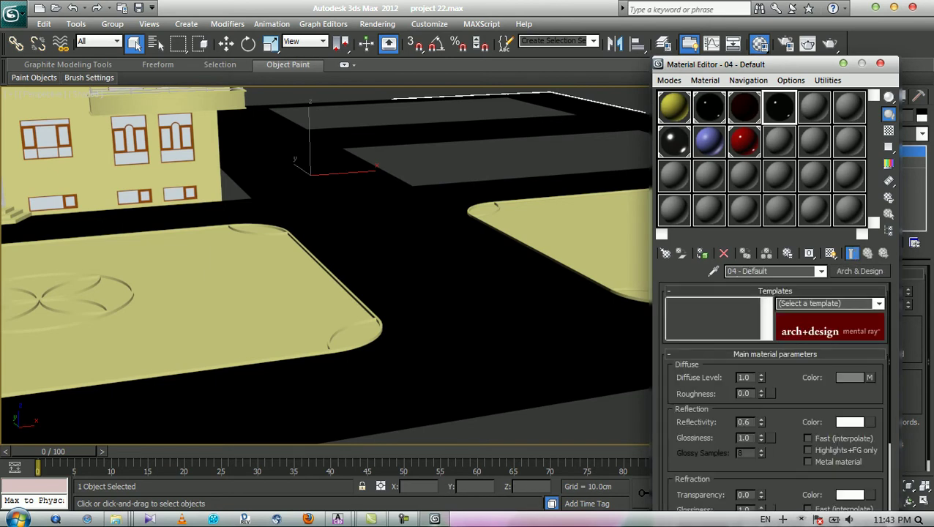
{"action": "left_click", "coordinate": [859, 271]}
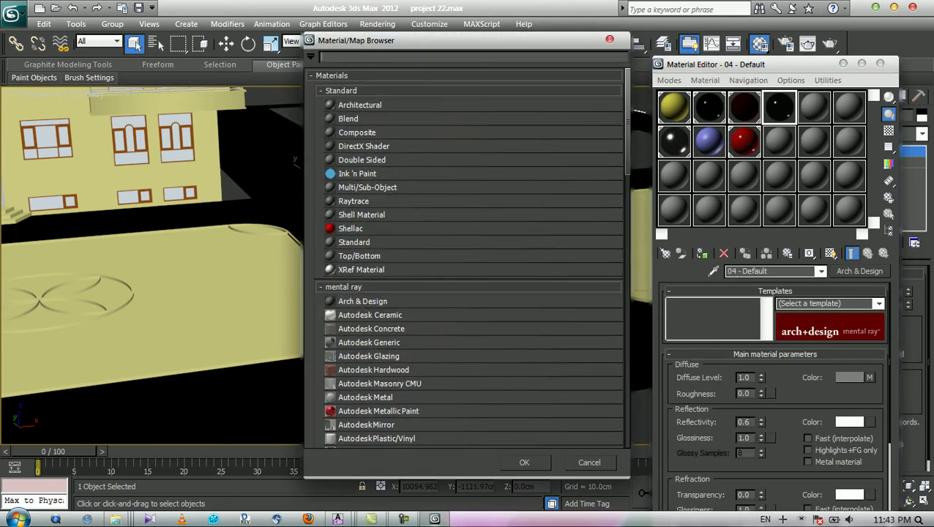
{"action": "scroll", "coordinate": [465, 256], "scroll_direction": "down", "scroll_amount": 15}
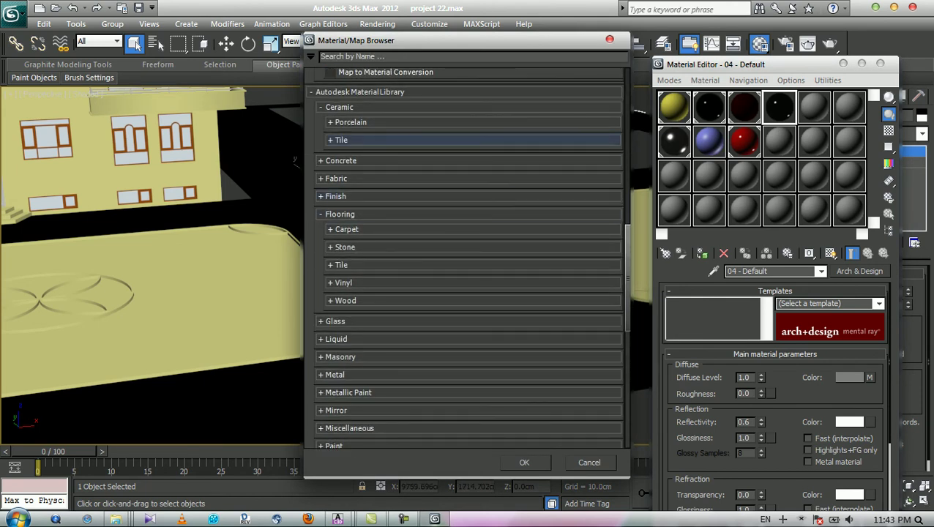
{"action": "left_click", "coordinate": [341, 140]}
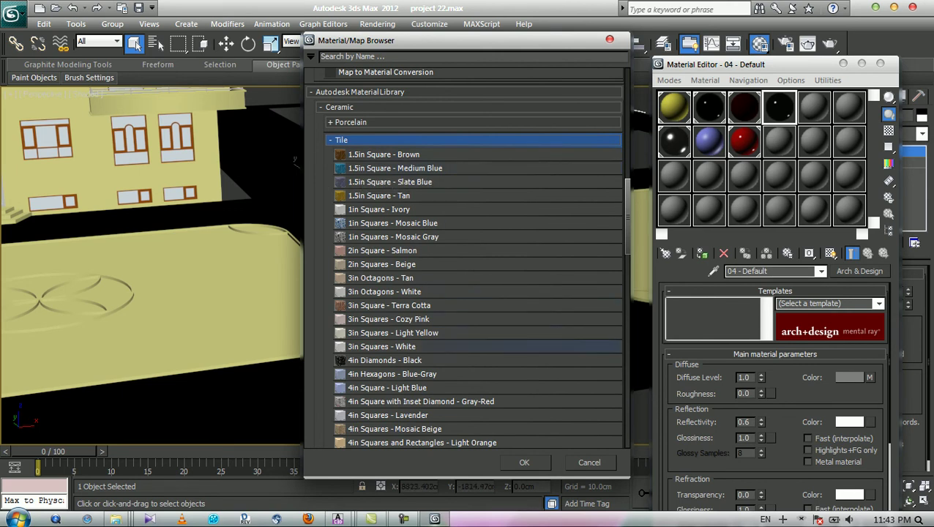
{"action": "left_click", "coordinate": [382, 347]}
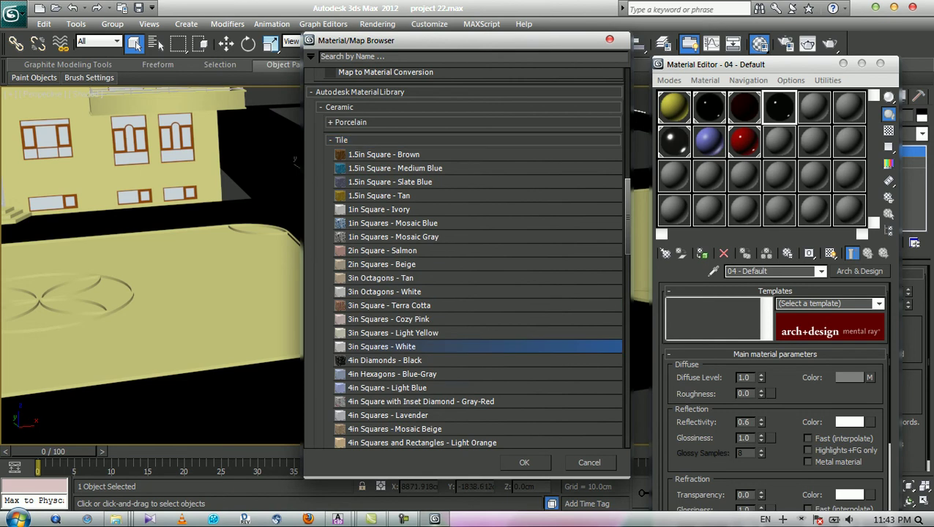
{"action": "left_click", "coordinate": [523, 462]}
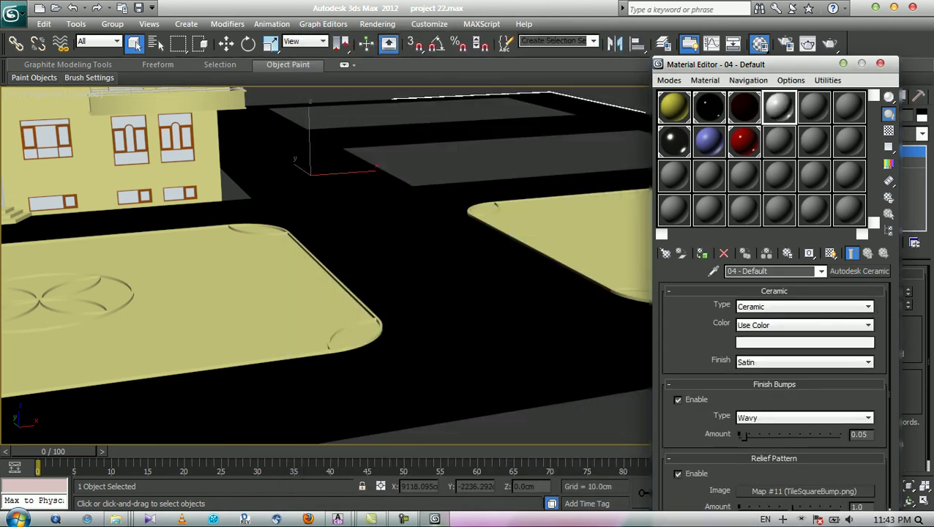
Assign the 04 - Default ceramic material to the ground, show it shaded in the viewport, and close the Material Editor.
{"action": "left_click_drag", "start_coordinate": [780, 109], "coordinate": [491, 234]}
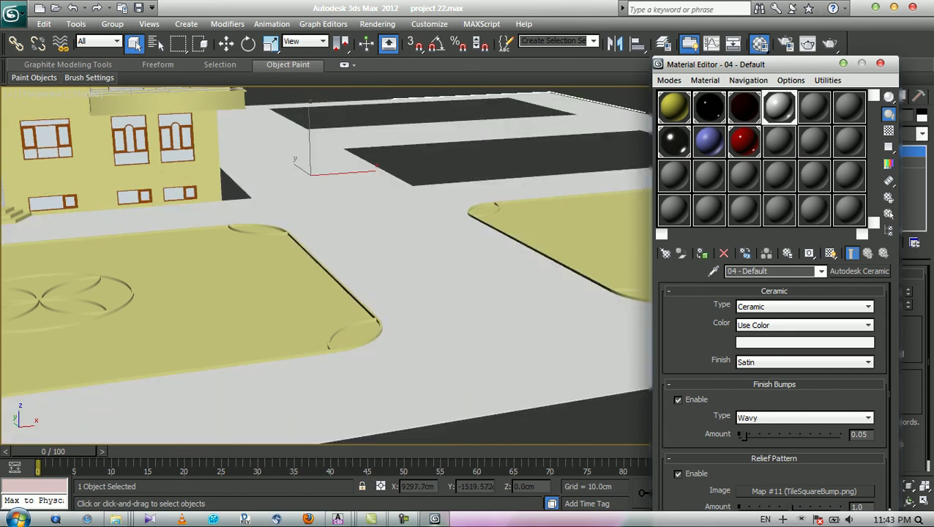
{"action": "middle_click_drag", "start_coordinate": [475, 271], "coordinate": [468, 243]}
{"action": "scroll", "coordinate": [439, 245], "scroll_direction": "up", "scroll_amount": 2}
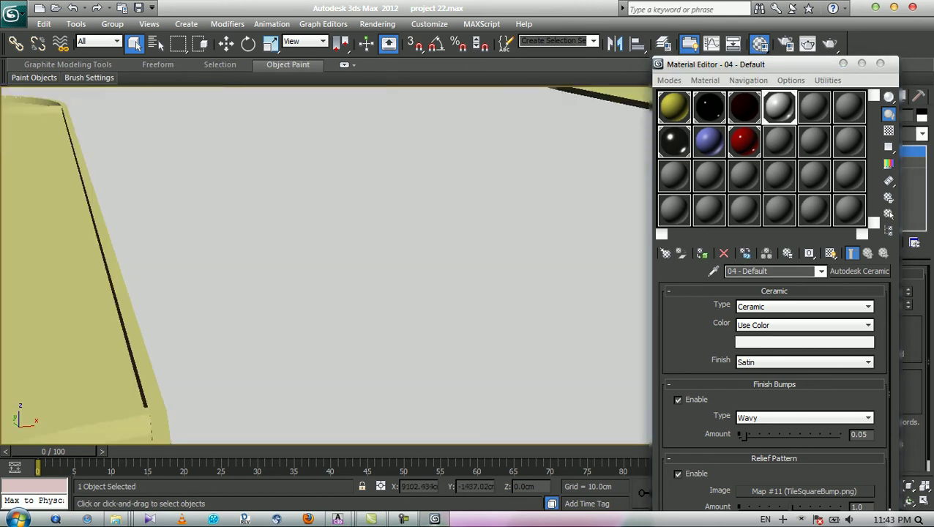
{"action": "scroll", "coordinate": [439, 245], "scroll_direction": "down", "scroll_amount": 1}
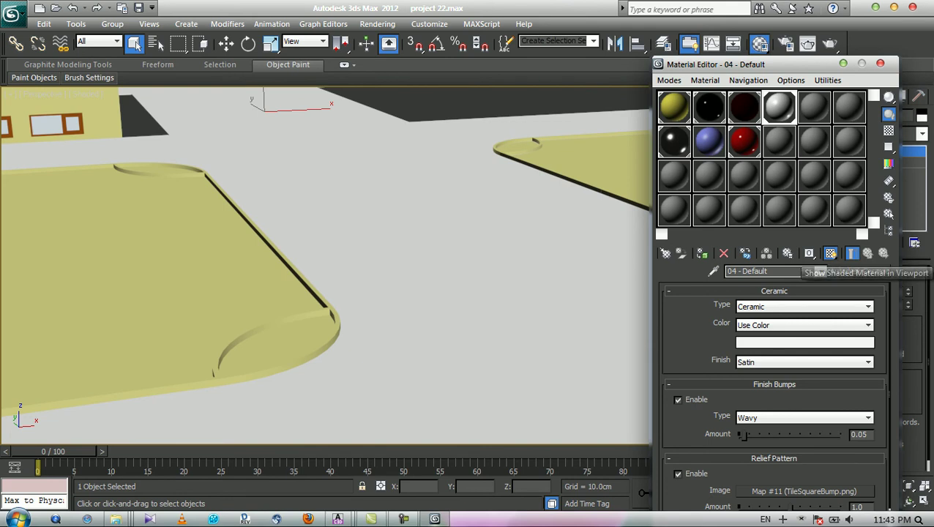
{"action": "left_click", "coordinate": [880, 64]}
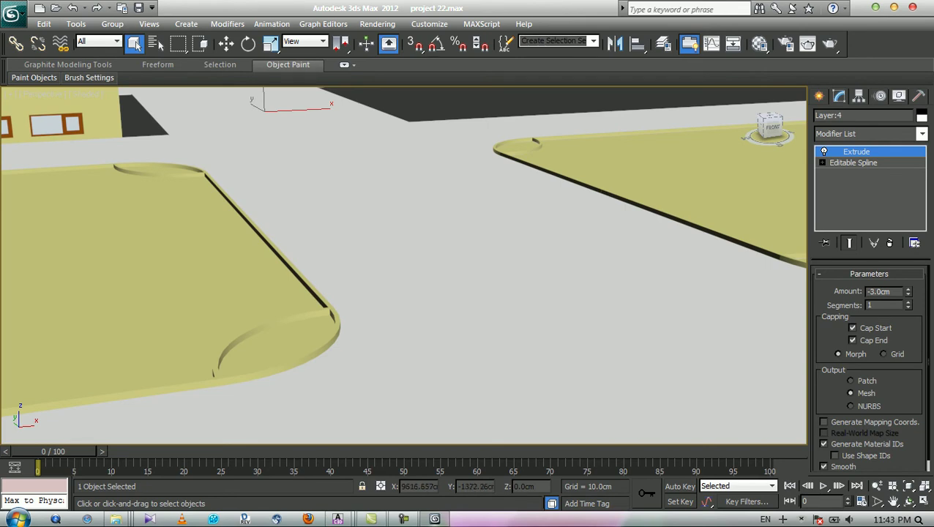
Add a UVW Map modifier above the Extrude of the ground.
{"action": "middle_click_drag", "start_coordinate": [351, 241], "coordinate": [442, 199]}
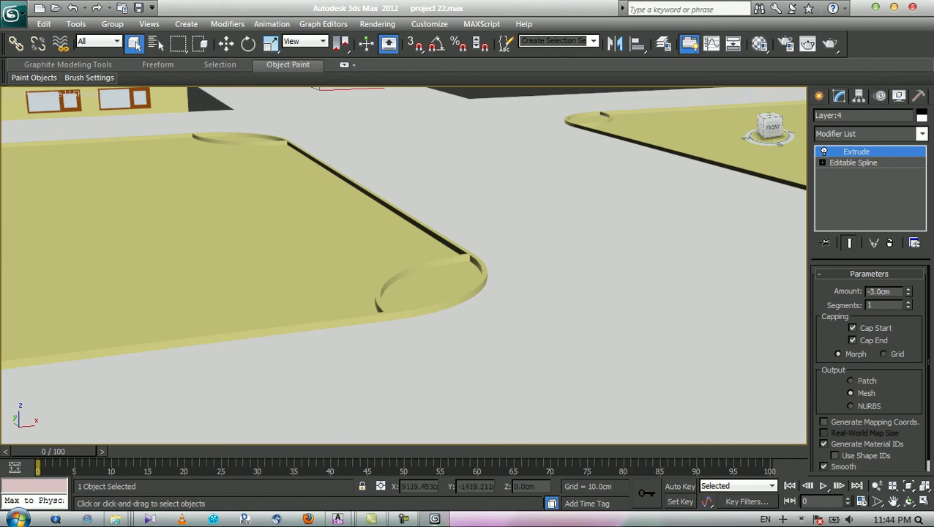
{"action": "left_click", "coordinate": [922, 134]}
{"action": "key", "text": "u"}
{"action": "key", "text": "u"}
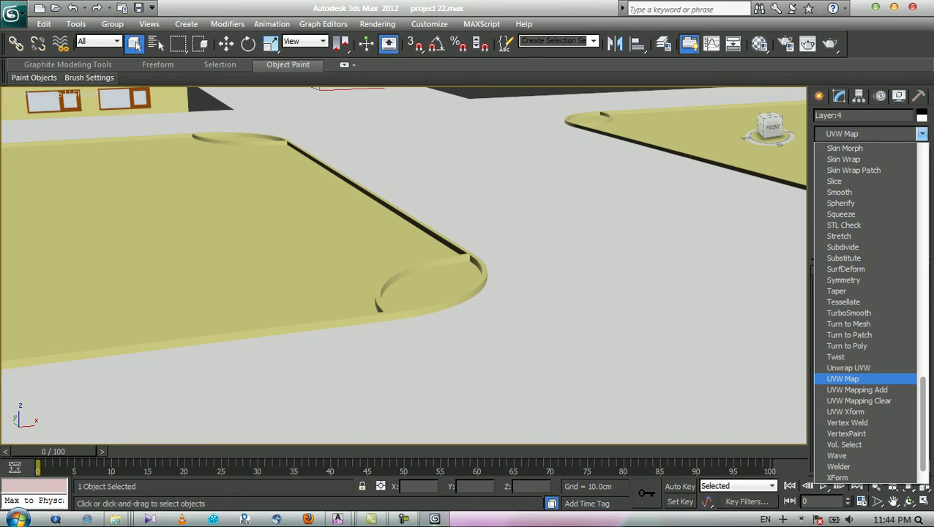
{"action": "left_click", "coordinate": [842, 379]}
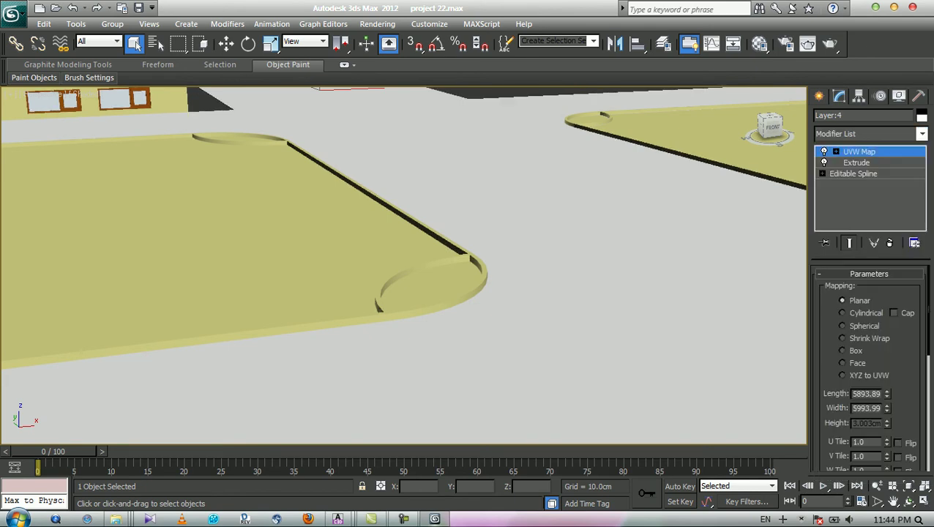
Try the Cylindrical, Spherical, Shrink Wrap and Box mappings on the ground's UVW Map and set it back to Planar.
{"action": "middle_click_drag", "start_coordinate": [476, 285], "coordinate": [297, 226]}
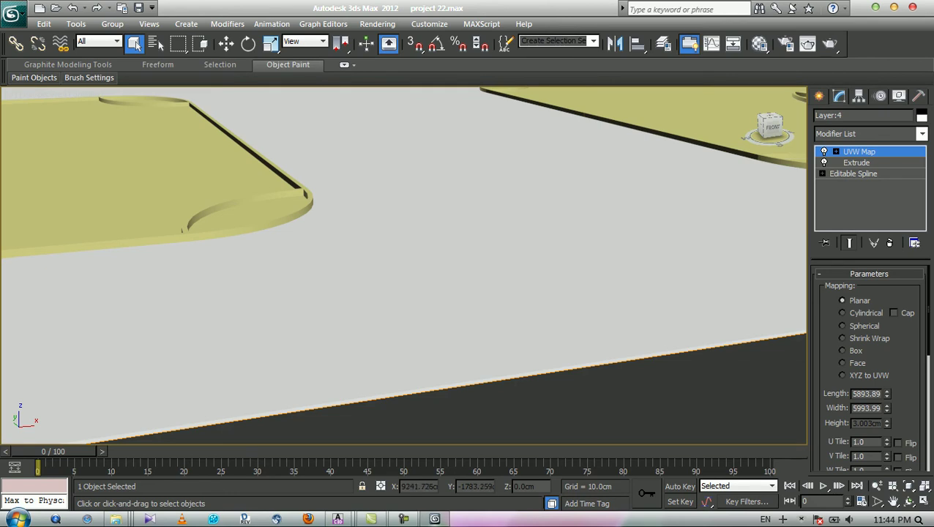
{"action": "left_click", "coordinate": [842, 313]}
{"action": "left_click", "coordinate": [842, 325]}
{"action": "left_click", "coordinate": [842, 338]}
{"action": "left_click", "coordinate": [842, 351]}
{"action": "scroll", "coordinate": [870, 366], "scroll_direction": "down", "scroll_amount": 1}
{"action": "scroll", "coordinate": [402, 263], "scroll_direction": "down", "scroll_amount": 10}
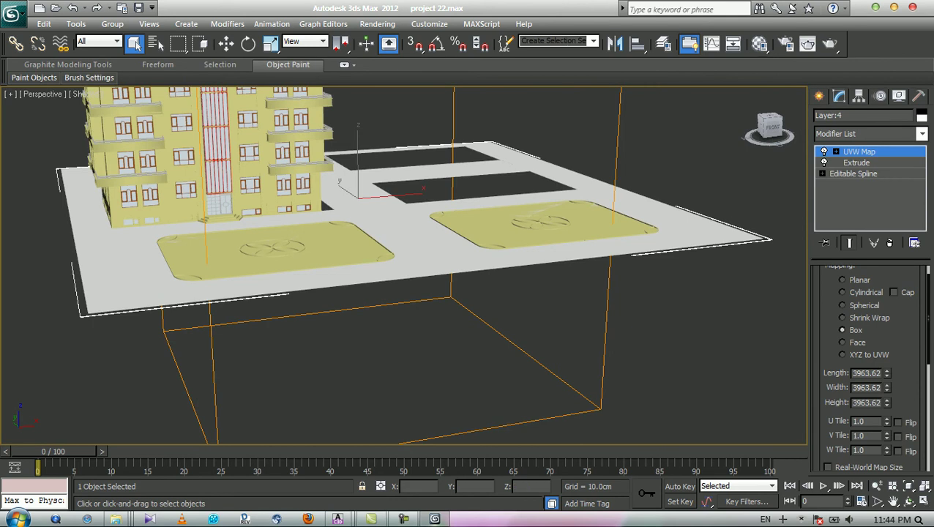
{"action": "left_click", "coordinate": [842, 280]}
{"action": "left_click", "coordinate": [908, 501]}
{"action": "left_click_drag", "start_coordinate": [404, 249], "coordinate": [407, 275]}
{"action": "scroll", "coordinate": [404, 266], "scroll_direction": "up", "scroll_amount": 3}
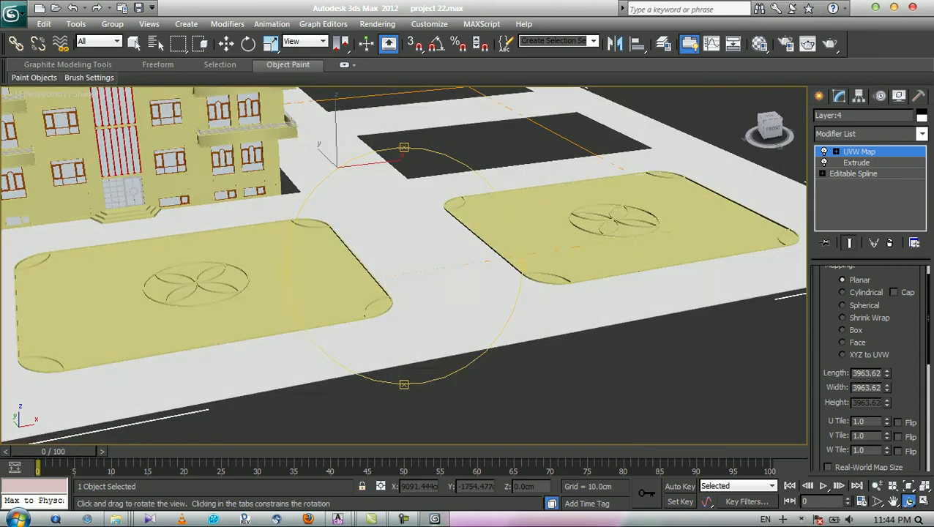
{"action": "scroll", "coordinate": [403, 266], "scroll_direction": "up", "scroll_amount": 4}
{"action": "key", "text": "Escape"}
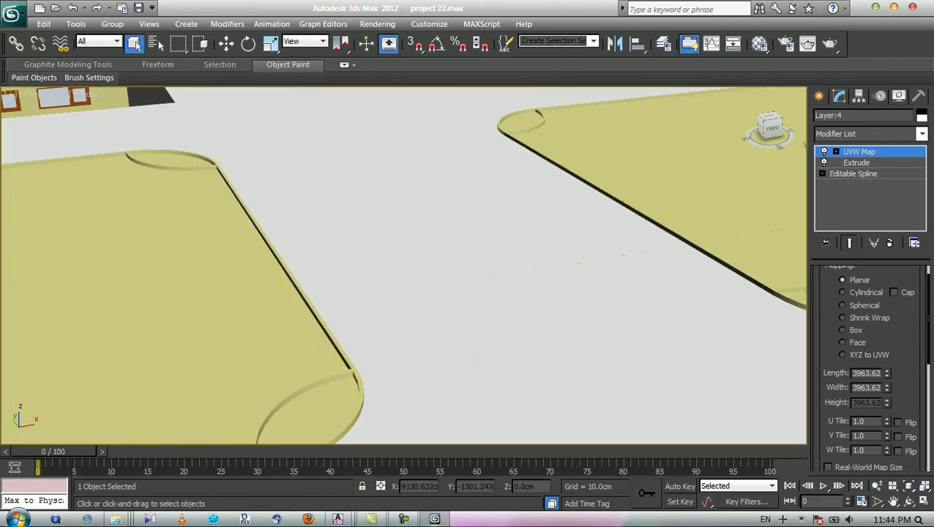
Set the U Tile and V Tile of the ground's UVW Map to 100 and inspect the paving surface.
{"action": "left_click", "coordinate": [759, 43]}
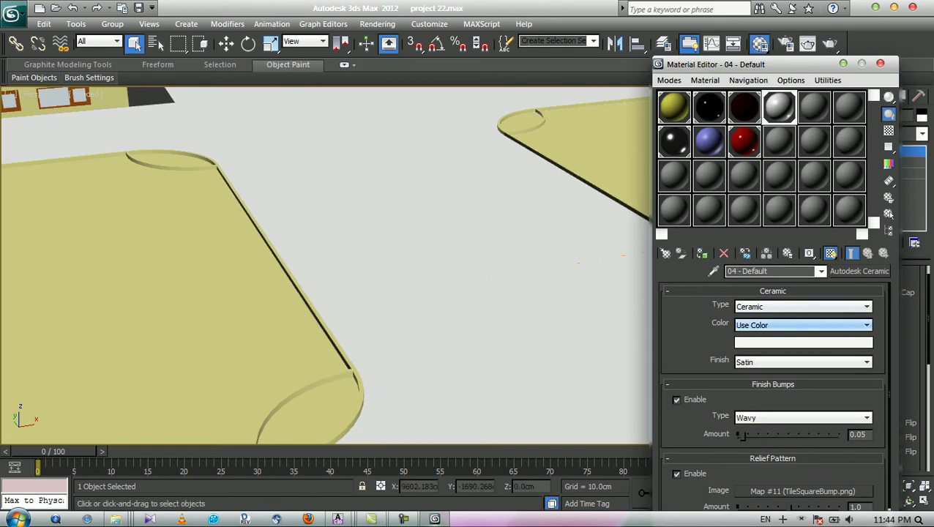
{"action": "key", "text": "m"}
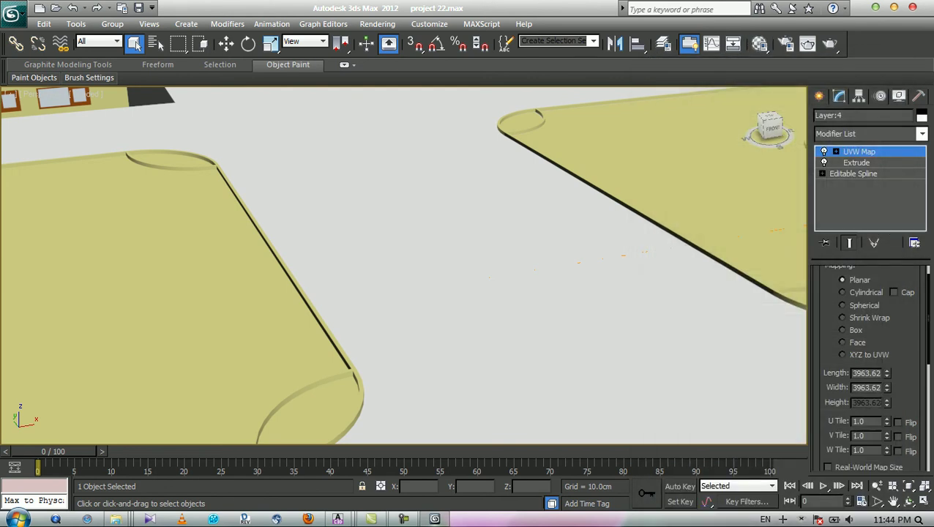
{"action": "double_click", "coordinate": [859, 422]}
{"action": "type", "text": "100"}
{"action": "key", "text": "Tab"}
{"action": "type", "text": "100"}
{"action": "key", "text": "Return"}
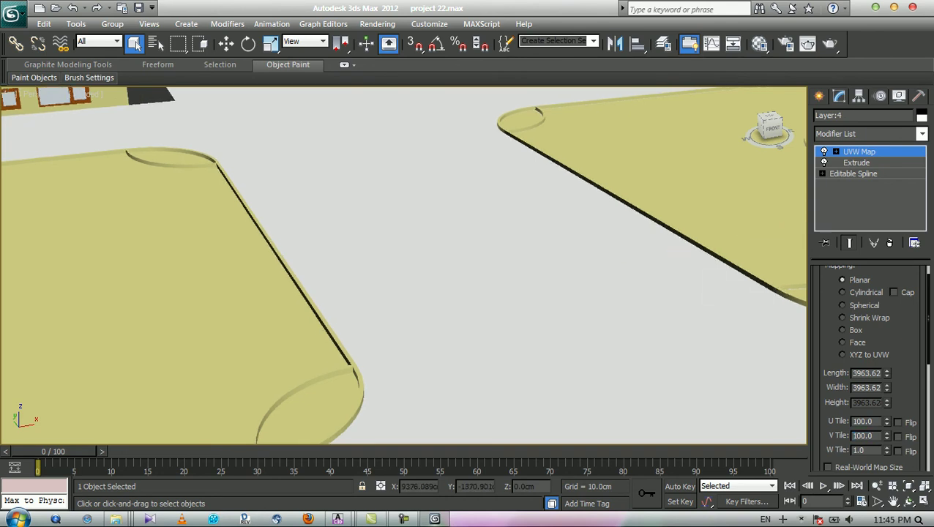
{"action": "left_click", "coordinate": [908, 501]}
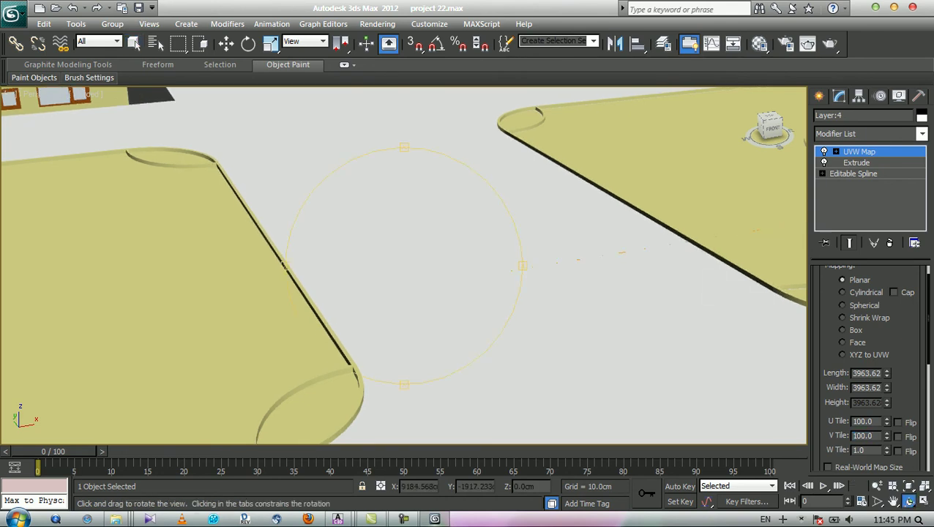
{"action": "left_click_drag", "start_coordinate": [404, 292], "coordinate": [399, 253]}
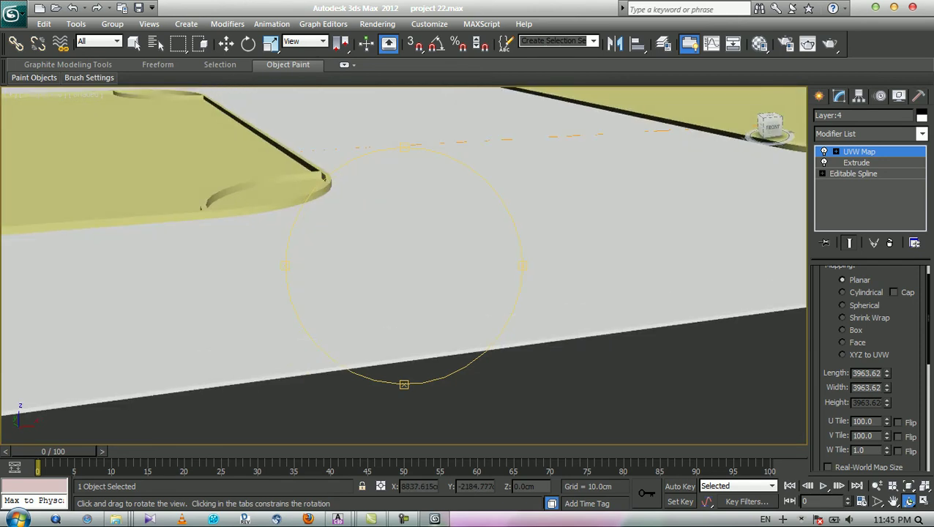
{"action": "scroll", "coordinate": [404, 265], "scroll_direction": "up", "scroll_amount": 2}
{"action": "scroll", "coordinate": [404, 266], "scroll_direction": "down", "scroll_amount": 1}
{"action": "key", "text": "Escape"}
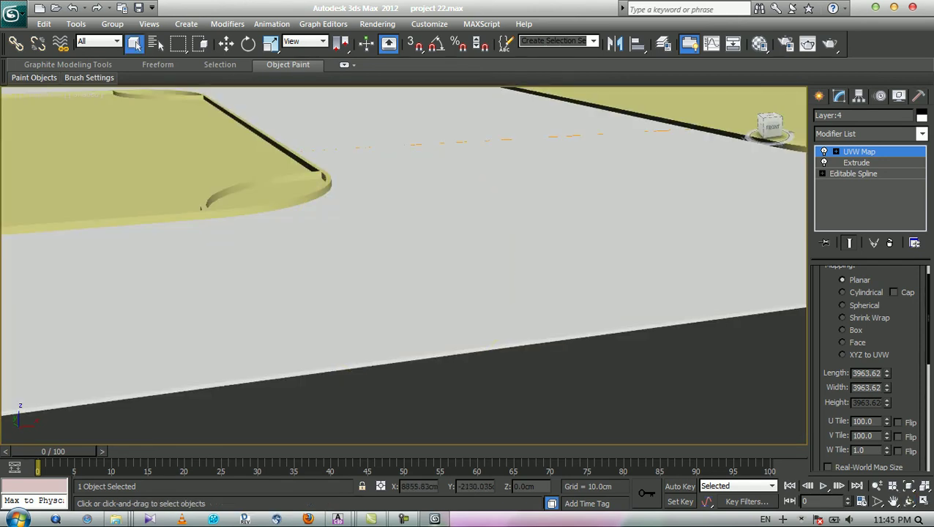
Render the Perspective view despite the missing map coordinates, check the ground's tile size, and close the rendered image.
{"action": "left_click", "coordinate": [829, 44]}
{"action": "key", "text": "shift+q"}
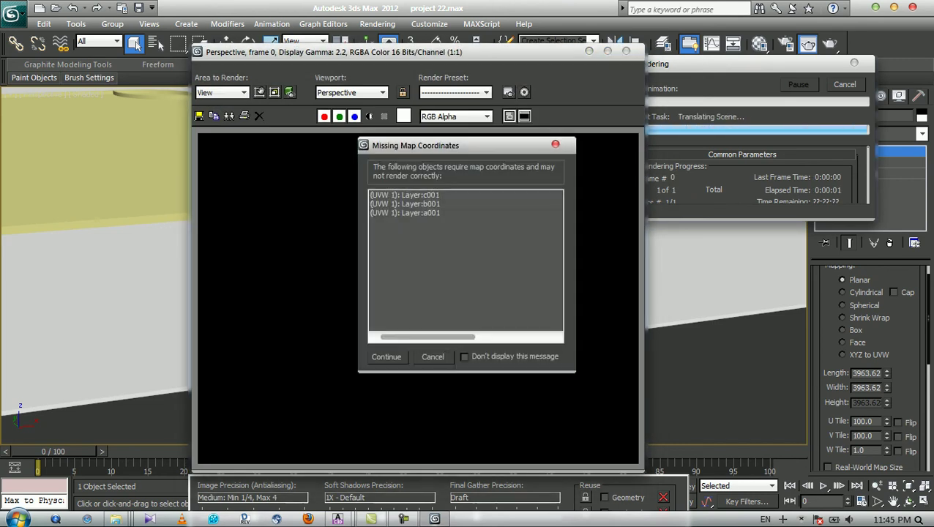
{"action": "left_click", "coordinate": [386, 357]}
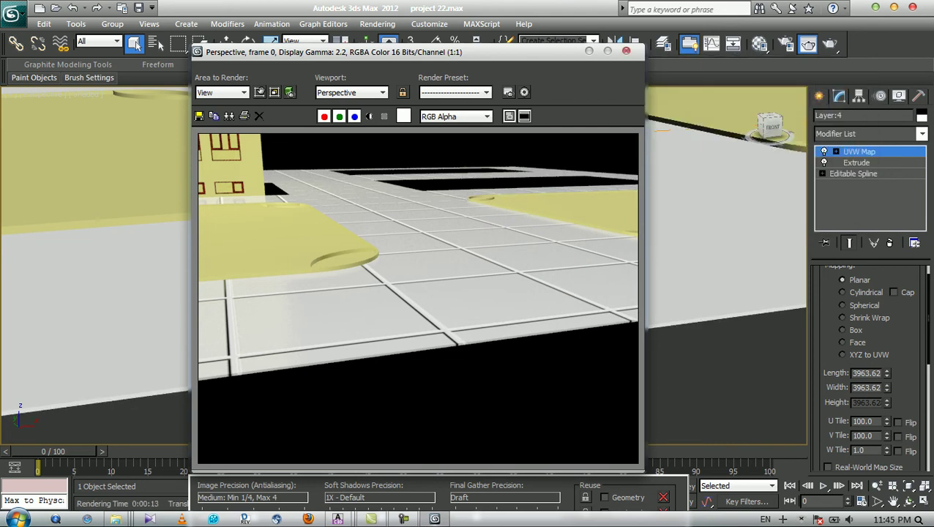
{"action": "left_click", "coordinate": [626, 51]}
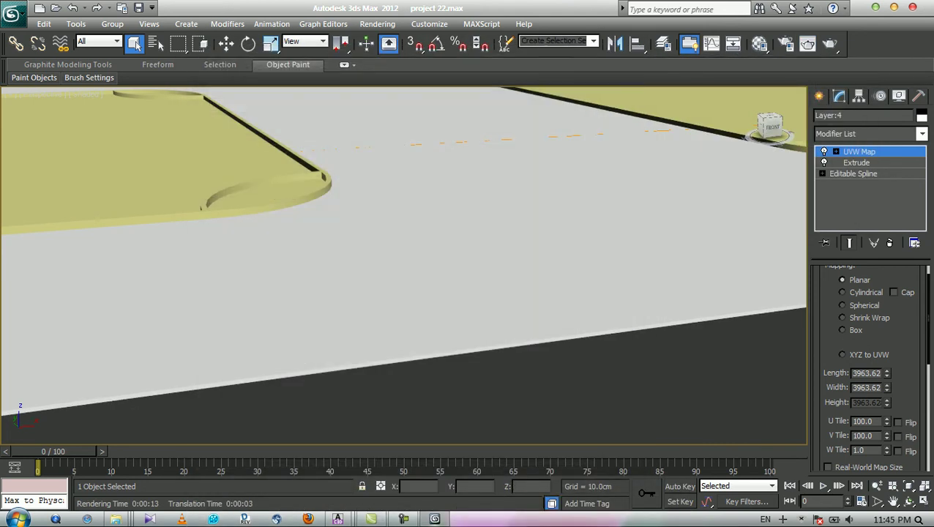
Set the U Tile and V Tile of the ground's UVW Map to 500.
{"action": "left_click_drag", "start_coordinate": [873, 422], "coordinate": [824, 423]}
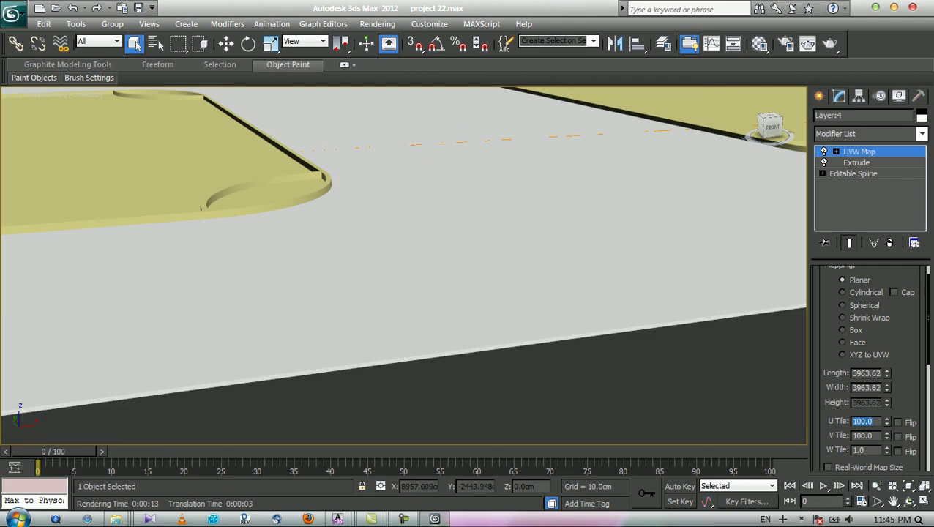
{"action": "type", "text": "500"}
{"action": "key", "text": "Tab"}
{"action": "type", "text": "50"}
{"action": "key", "text": "Return"}
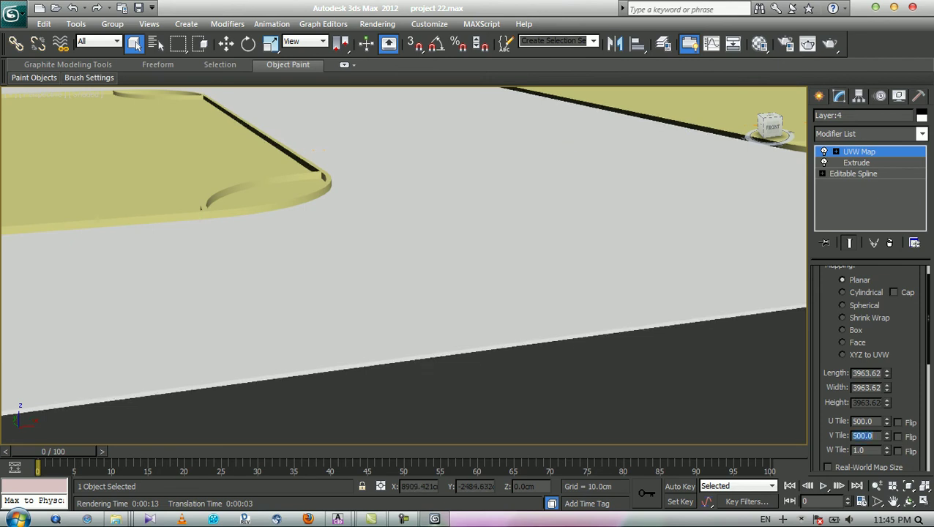
Render the Perspective view again to examine the denser ground tiling, and close the rendered image.
{"action": "left_click", "coordinate": [829, 44]}
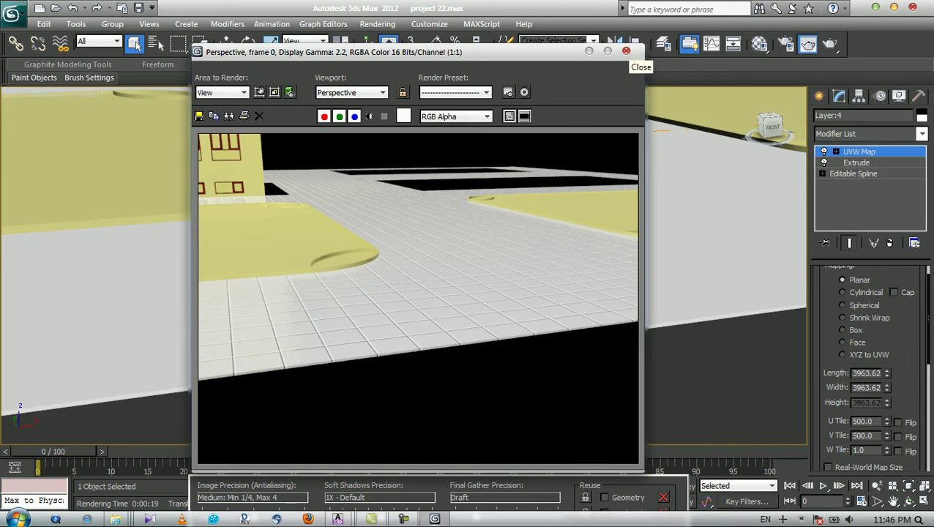
{"action": "scroll", "coordinate": [350, 320], "scroll_direction": "up", "scroll_amount": 1}
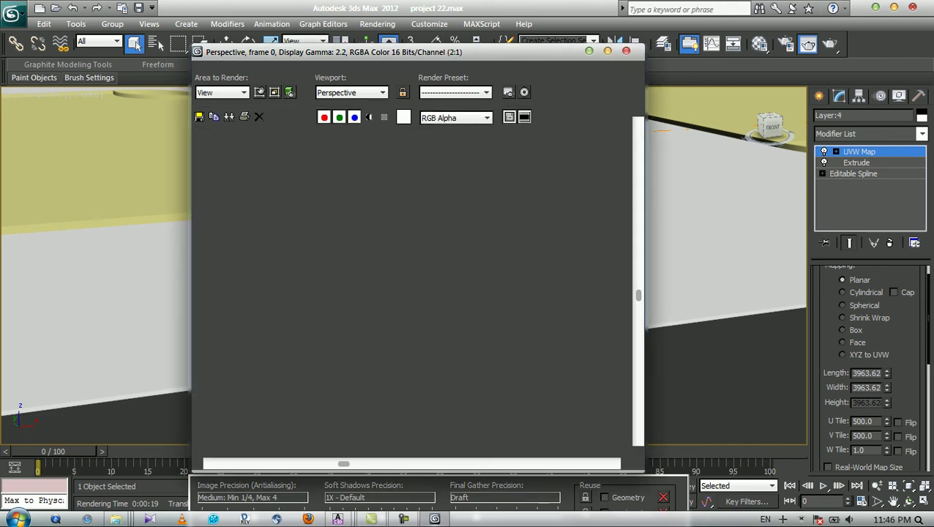
{"action": "scroll", "coordinate": [415, 293], "scroll_direction": "down", "scroll_amount": 1}
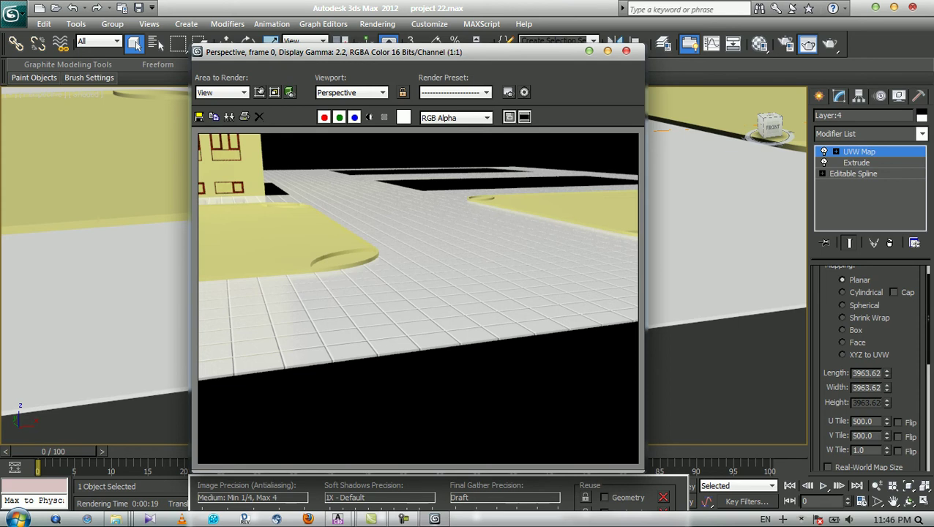
{"action": "left_click", "coordinate": [626, 51]}
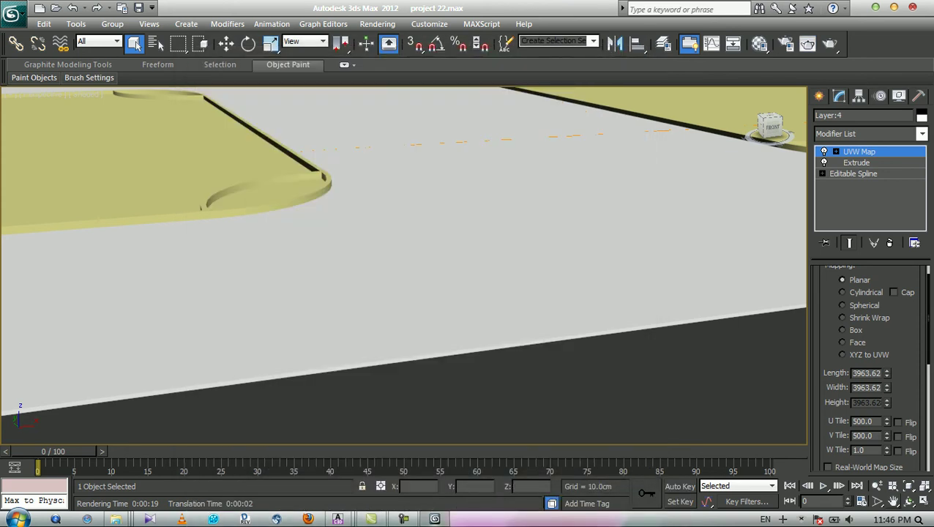
Reassign the 04 - Default ceramic material to the ground and close the Material Editor.
{"action": "left_click", "coordinate": [908, 501]}
{"action": "left_click_drag", "start_coordinate": [409, 248], "coordinate": [414, 300]}
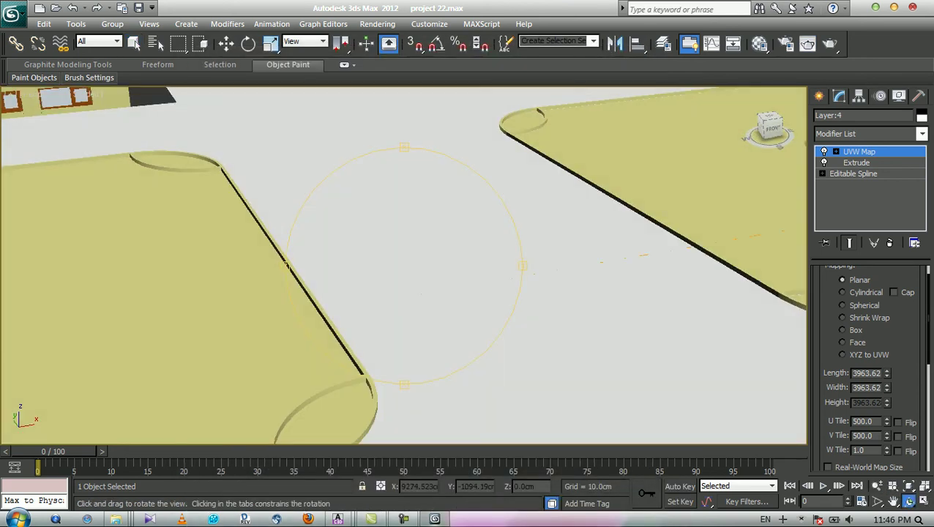
{"action": "scroll", "coordinate": [414, 300], "scroll_direction": "down", "scroll_amount": 4}
{"action": "key", "text": "Escape"}
{"action": "key", "text": "m"}
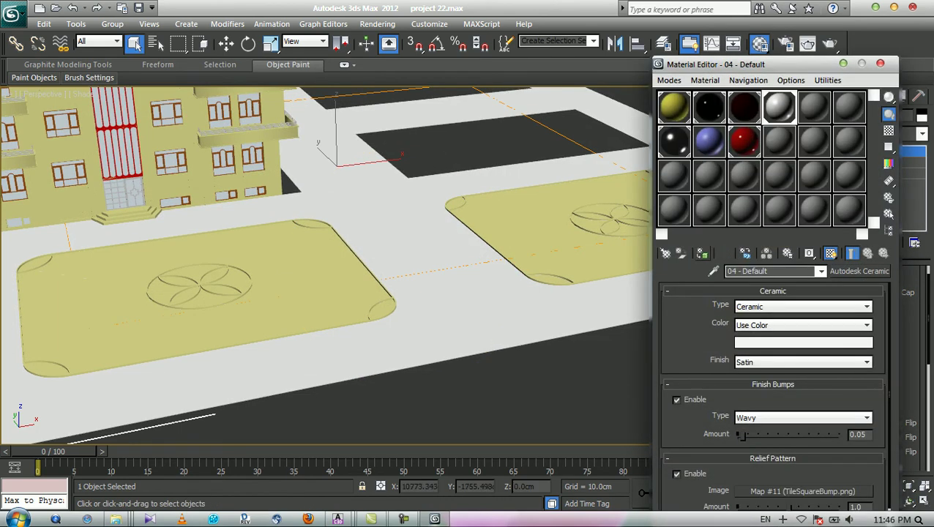
{"action": "left_click", "coordinate": [702, 253]}
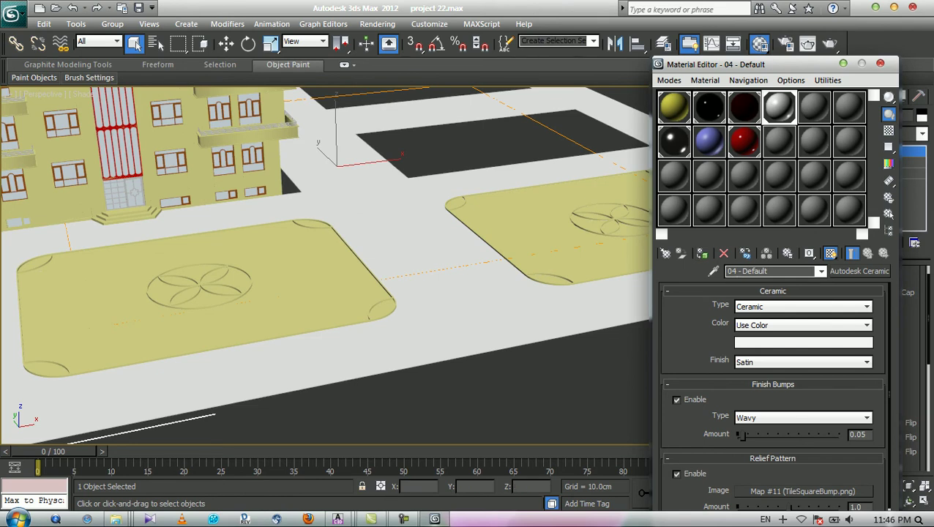
{"action": "key", "text": "m"}
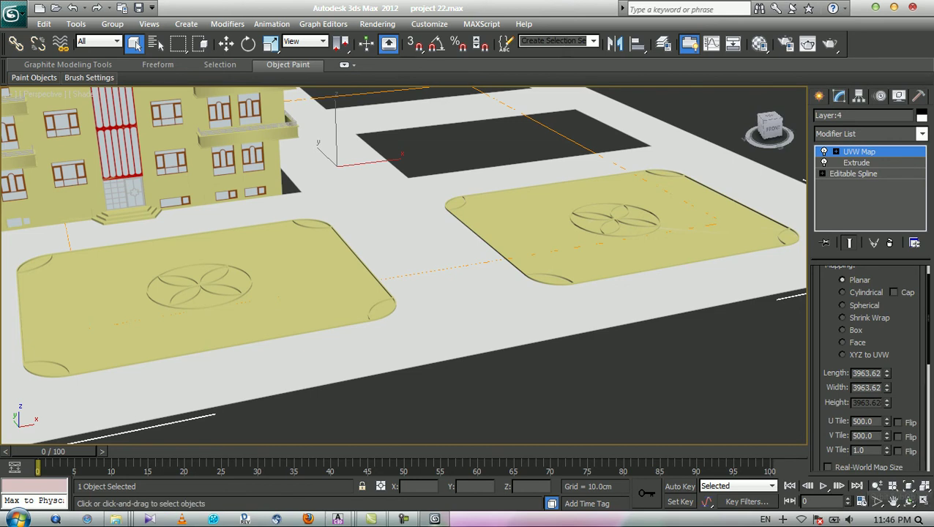
Select the apartment building group on the site in the Perspective view.
{"action": "middle_click_drag", "start_coordinate": [404, 285], "coordinate": [406, 268], "text": "alt"}
{"action": "mouse_move", "coordinate": [406, 268]}
{"action": "left_mouse_down"}
{"action": "mouse_move", "coordinate": [407, 288]}
{"action": "mouse_move", "coordinate": [401, 268]}
{"action": "mouse_move", "coordinate": [328, 270]}
{"action": "mouse_move", "coordinate": [425, 269]}
{"action": "left_mouse_up"}
{"action": "scroll", "coordinate": [405, 268], "scroll_direction": "down", "scroll_amount": 3}
{"action": "scroll", "coordinate": [411, 268], "scroll_direction": "down", "scroll_amount": 3}
{"action": "middle_click_drag", "start_coordinate": [407, 268], "coordinate": [444, 333]}
{"action": "key", "text": "Escape"}
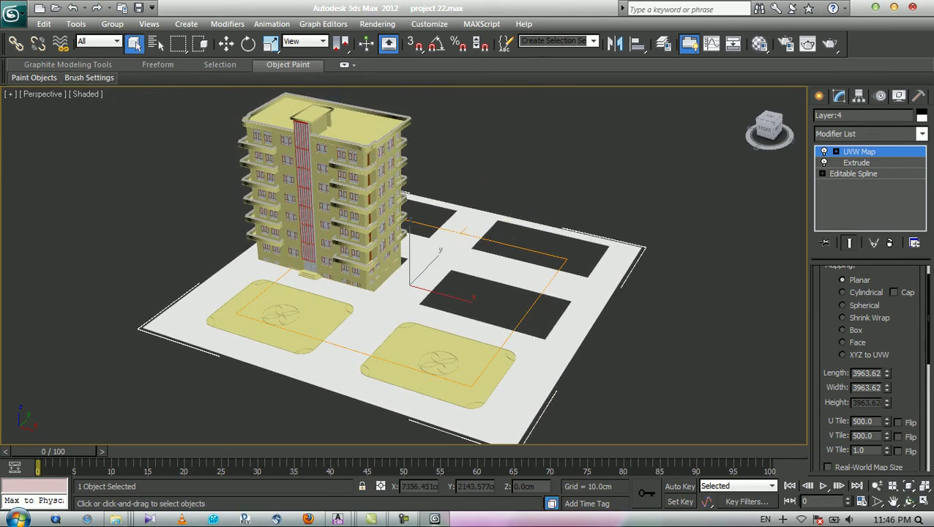
{"action": "left_click", "coordinate": [352, 220]}
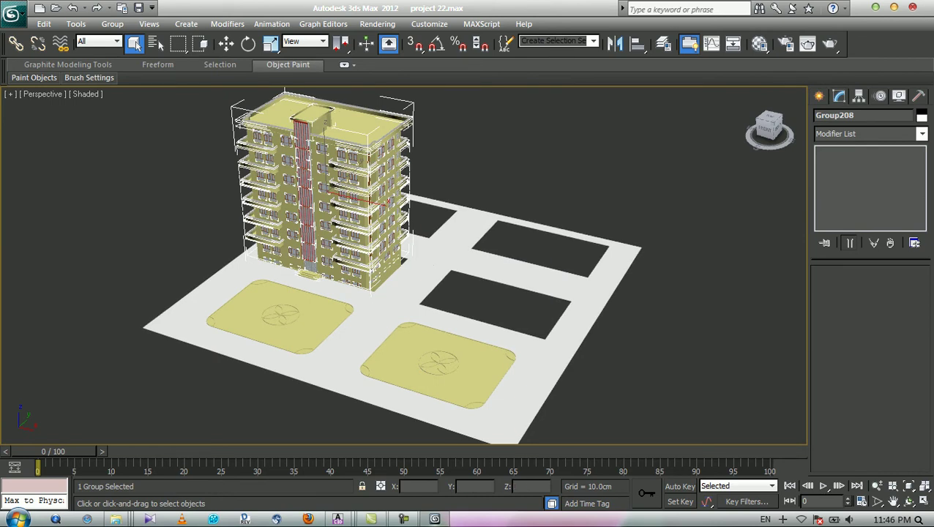
Switch to N.dwg in AutoCAD Civil 3D and examine the positions of the two building plans above the gardens.
{"action": "left_click", "coordinate": [338, 519]}
{"action": "left_click", "coordinate": [414, 463]}
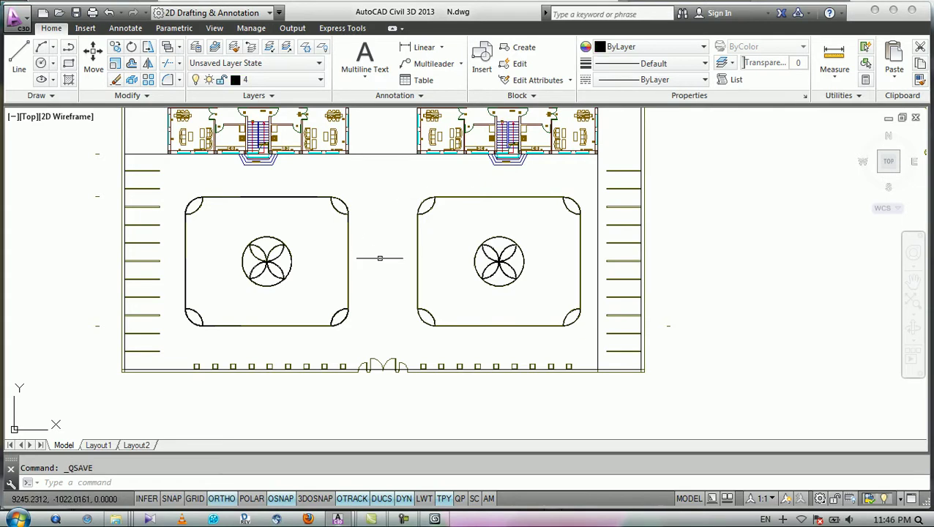
{"action": "middle_click_drag", "start_coordinate": [396, 224], "coordinate": [406, 307]}
{"action": "scroll", "coordinate": [384, 203], "scroll_direction": "up", "scroll_amount": 2}
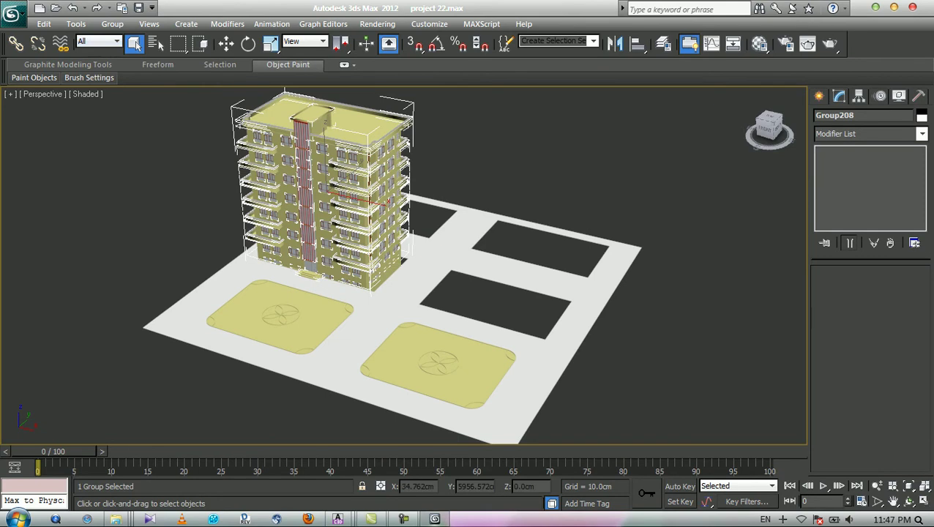
Clone the building group in 3ds Max as a copy and move the copy 800 cm along the X axis.
{"action": "key", "text": "ctrl+v"}
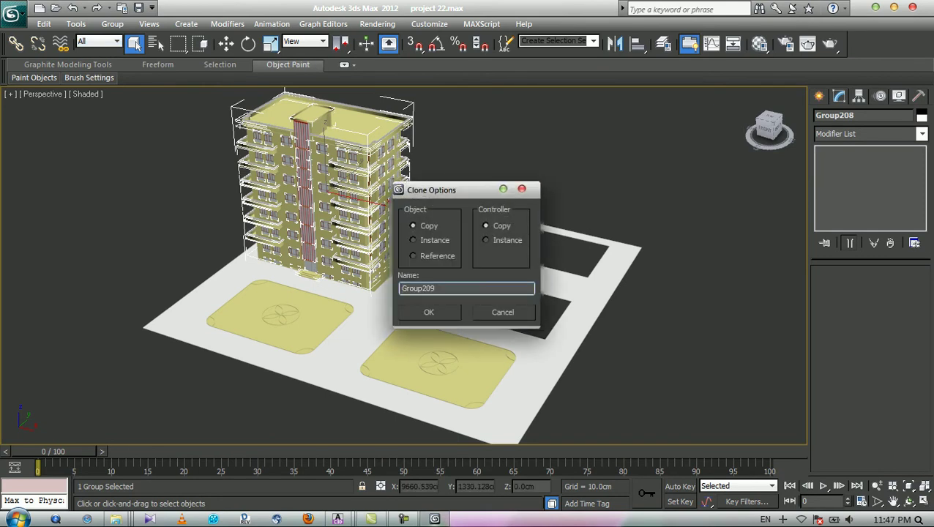
{"action": "key", "text": "Return"}
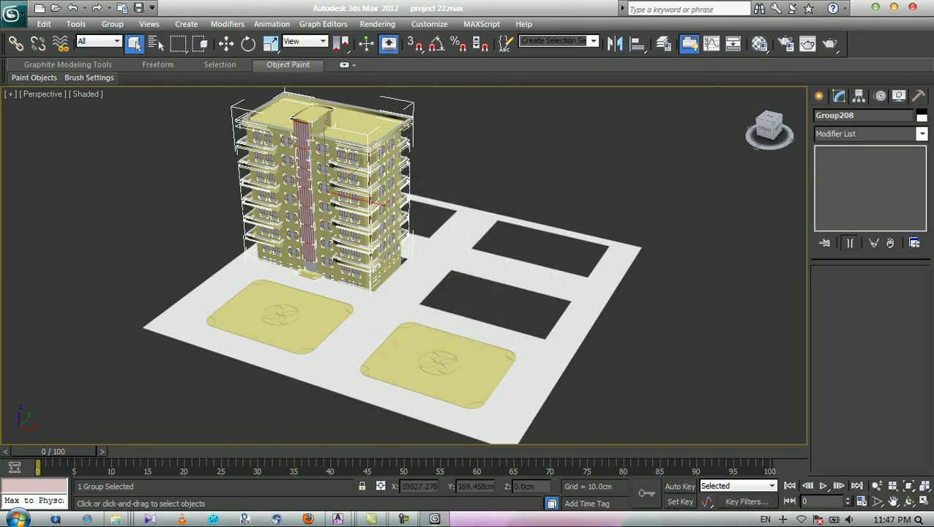
{"action": "key", "text": "w"}
{"action": "key", "text": "F12"}
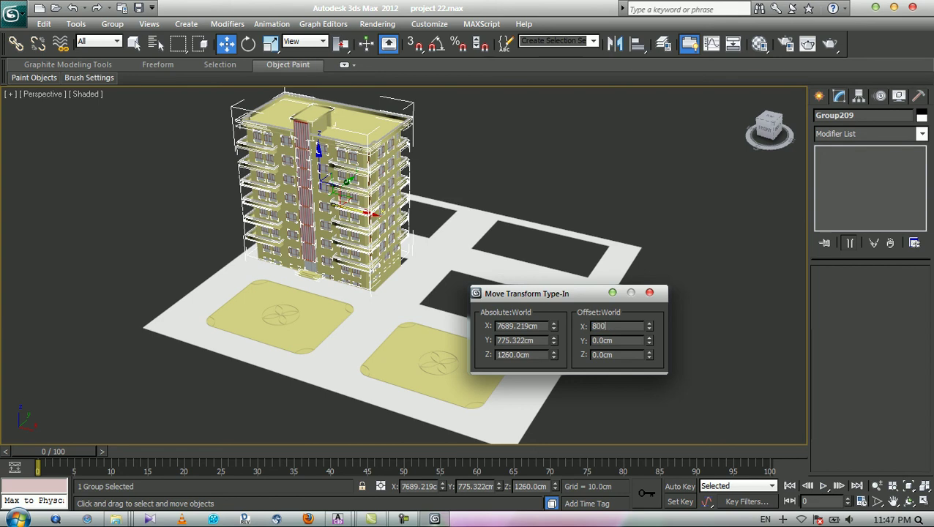
{"action": "key", "text": "Return"}
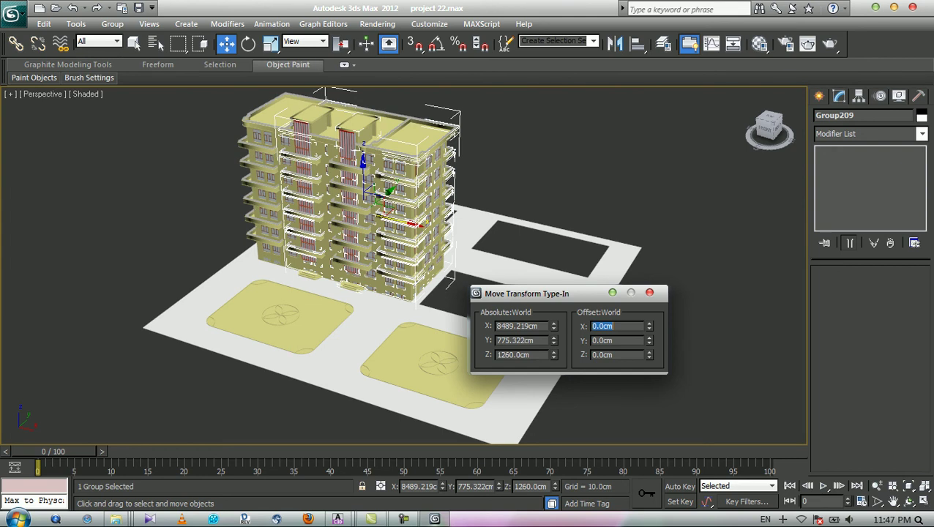
{"action": "left_click", "coordinate": [649, 292]}
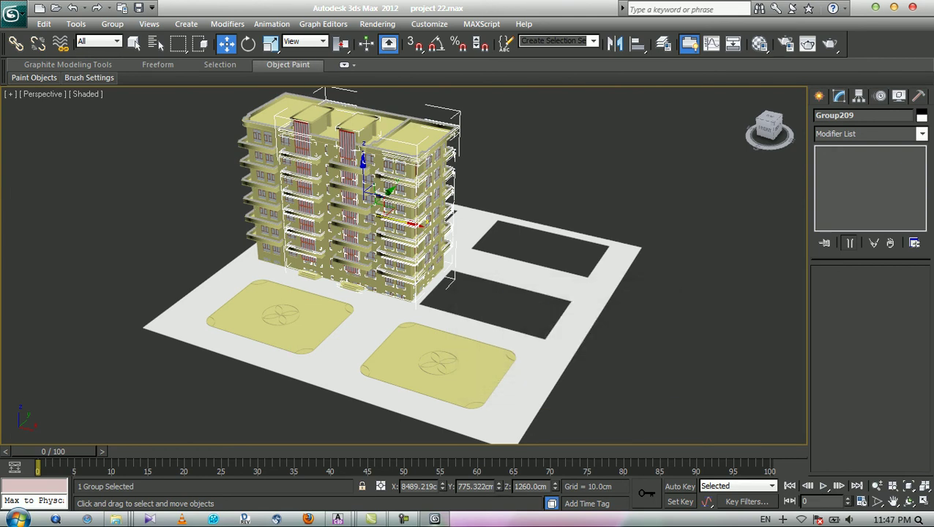
Switch to N.dwg in AutoCAD Civil 3D and add a linear dimension across the full width of the right-hand building plan.
{"action": "middle_click_drag", "start_coordinate": [585, 293], "coordinate": [487, 289]}
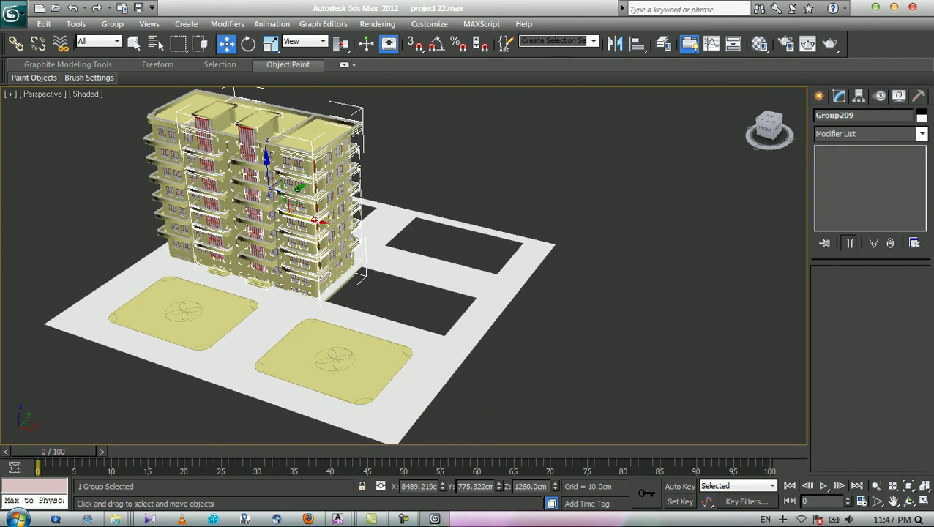
{"action": "mouse_move", "coordinate": [338, 518]}
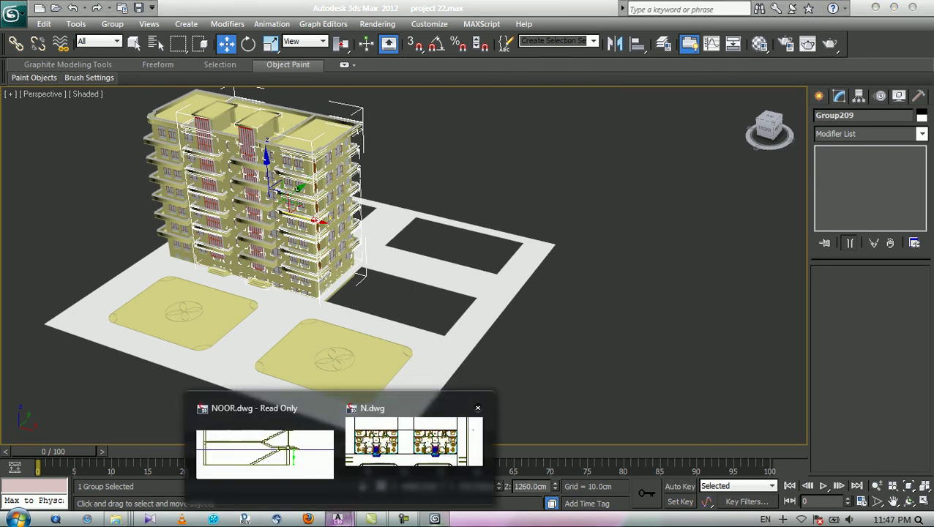
{"action": "left_click", "coordinate": [417, 439]}
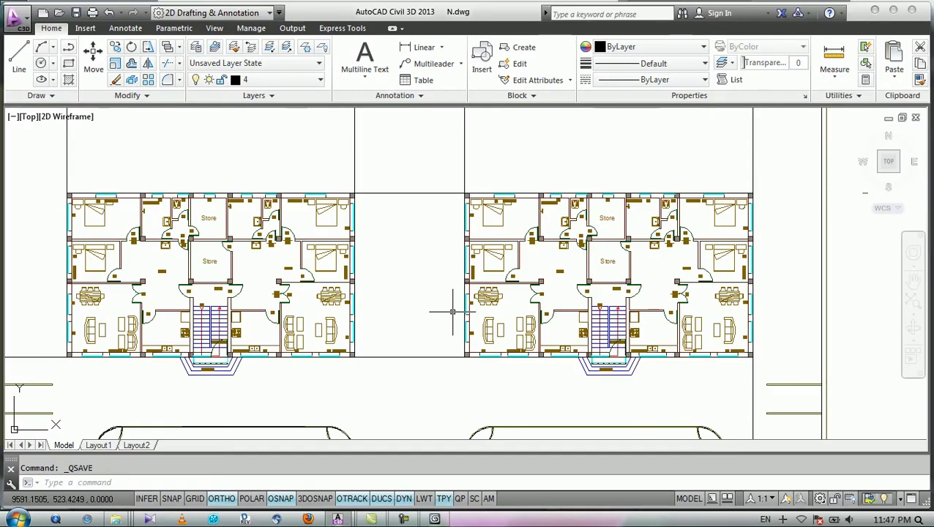
{"action": "scroll", "coordinate": [438, 317], "scroll_direction": "up", "scroll_amount": 2}
{"action": "scroll", "coordinate": [422, 306], "scroll_direction": "down", "scroll_amount": 2}
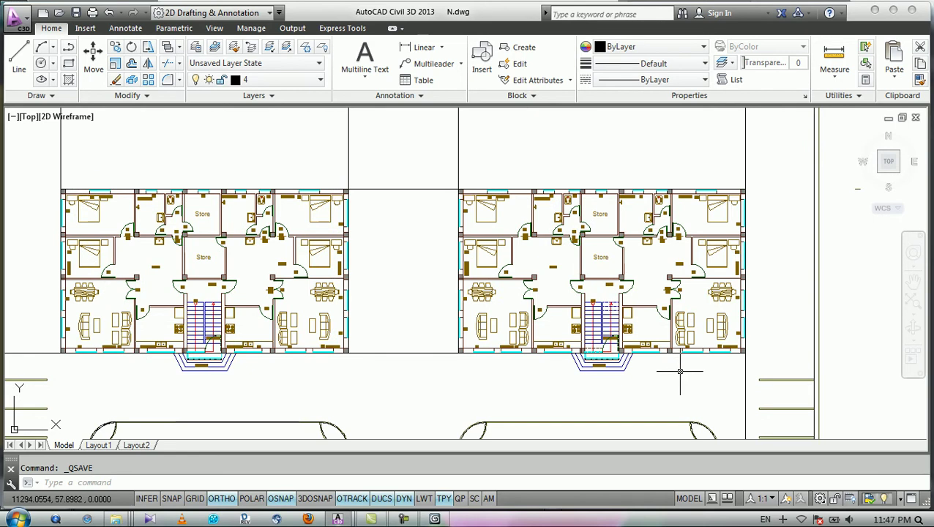
{"action": "left_click", "coordinate": [420, 47]}
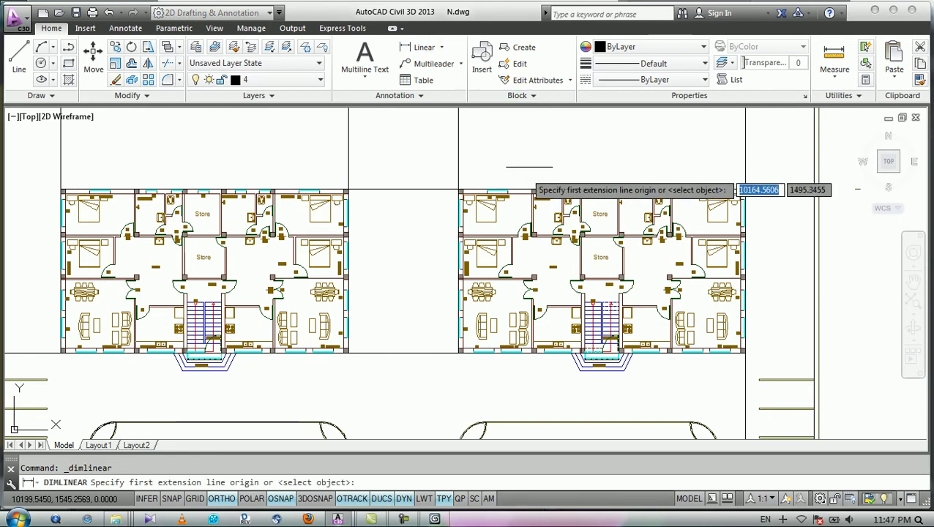
{"action": "scroll", "coordinate": [538, 168], "scroll_direction": "up", "scroll_amount": 2}
{"action": "left_click", "coordinate": [408, 210]}
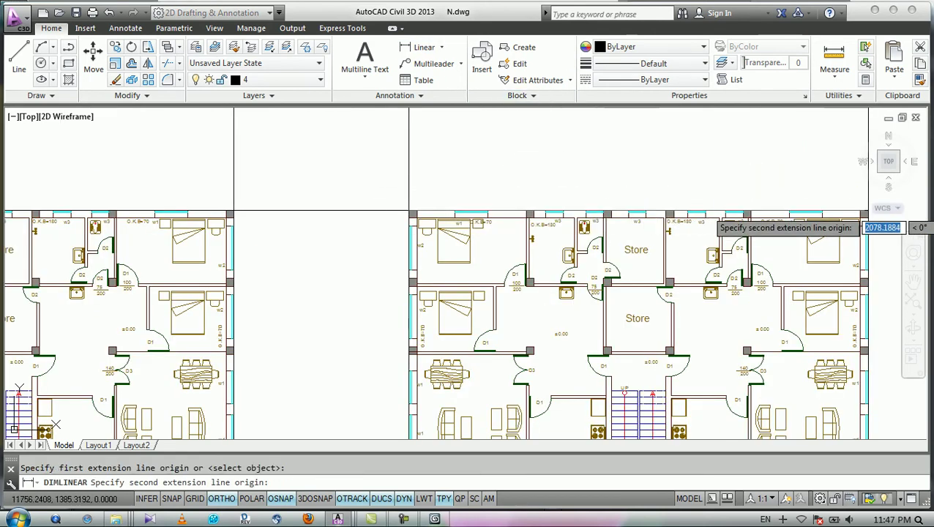
{"action": "middle_click_drag", "start_coordinate": [864, 213], "coordinate": [851, 214]}
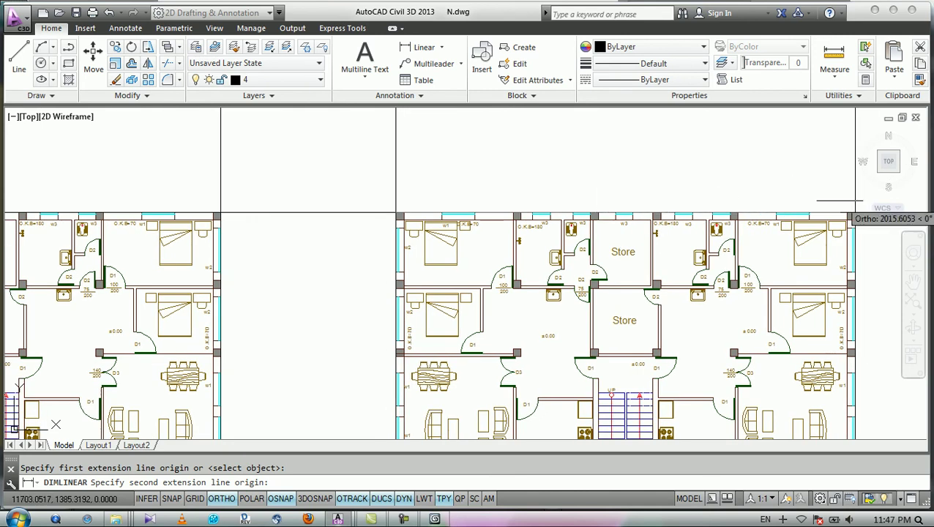
{"action": "left_click", "coordinate": [851, 214]}
{"action": "left_click", "coordinate": [695, 167]}
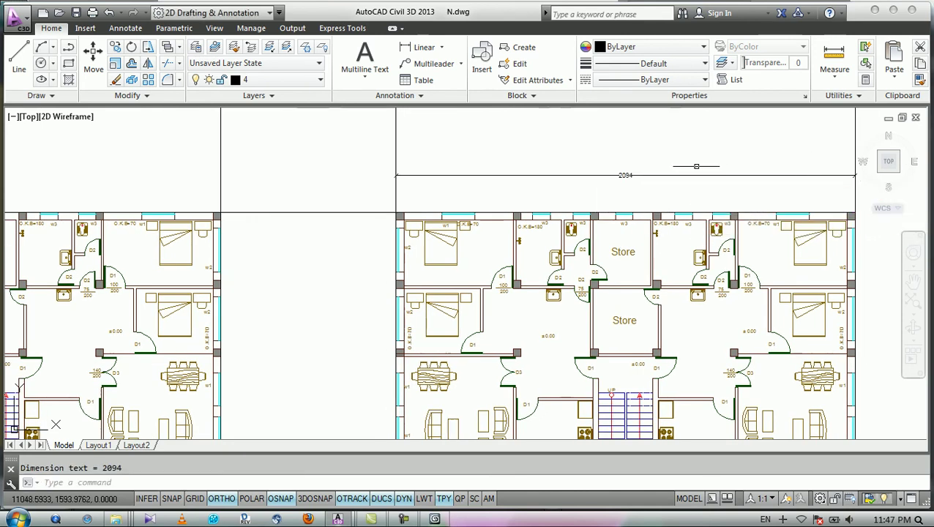
Read the building plan's new width dimension up close and return to 3ds Max.
{"action": "scroll", "coordinate": [693, 166], "scroll_direction": "up", "scroll_amount": 4}
{"action": "scroll", "coordinate": [588, 169], "scroll_direction": "down", "scroll_amount": 2}
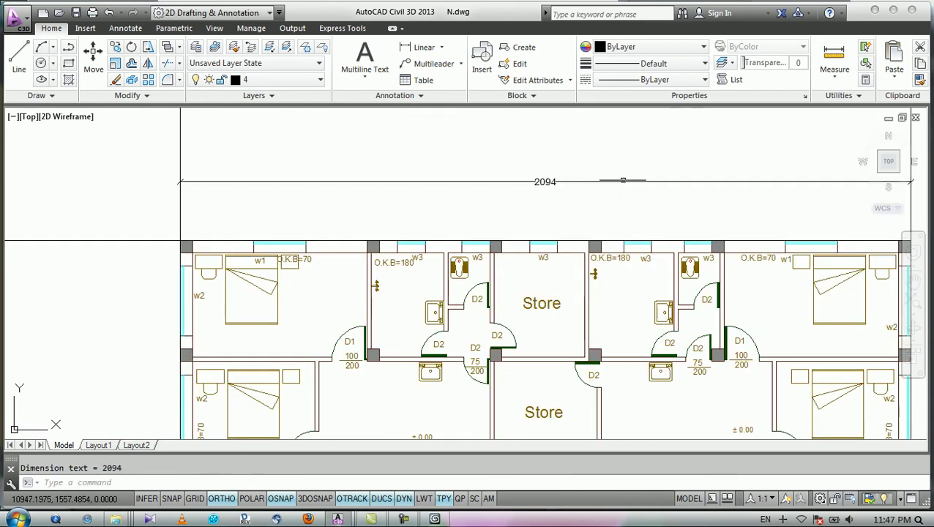
{"action": "middle_click_drag", "start_coordinate": [621, 180], "coordinate": [568, 190]}
{"action": "key", "text": "Escape"}
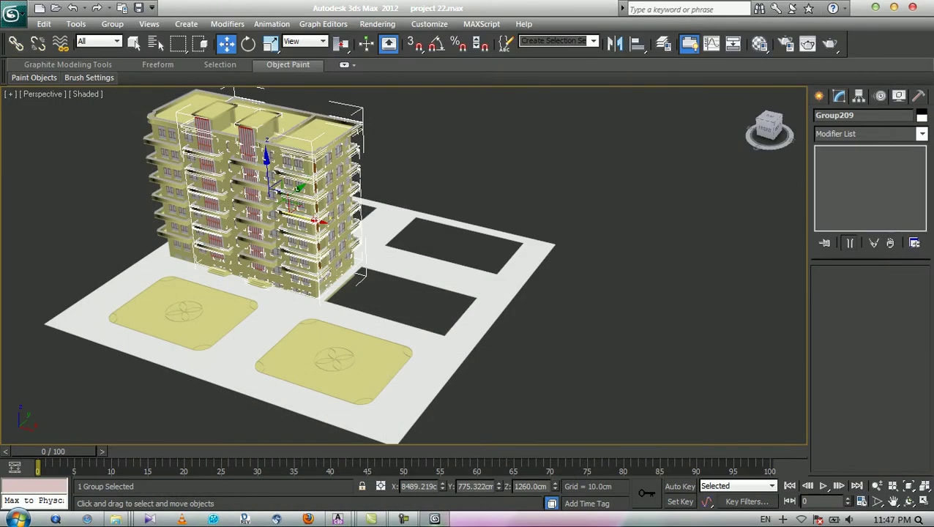